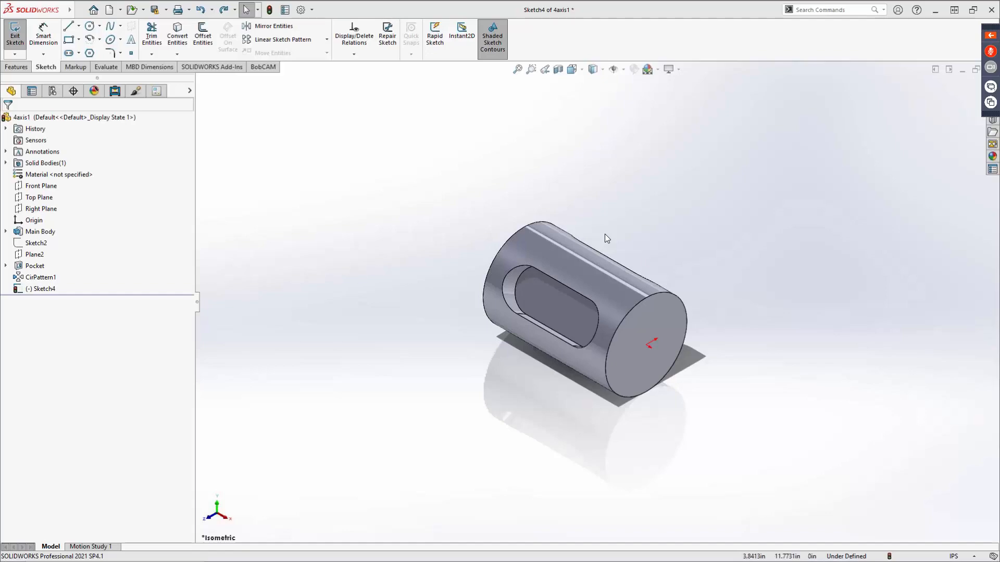
# Switch to the web browser and open the BobCAD-CAM support site from the bobcad.com home page.
pyautogui.moveTo(999, 51); pyautogui.dragTo(474, 9)
pyautogui.doubleClick(474, 9)
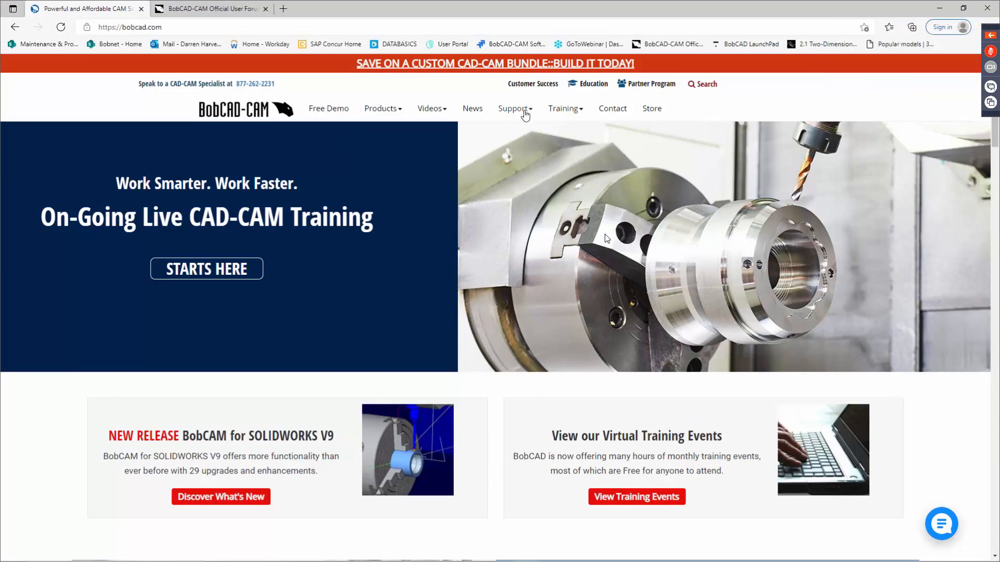
pyautogui.moveTo(525, 114)
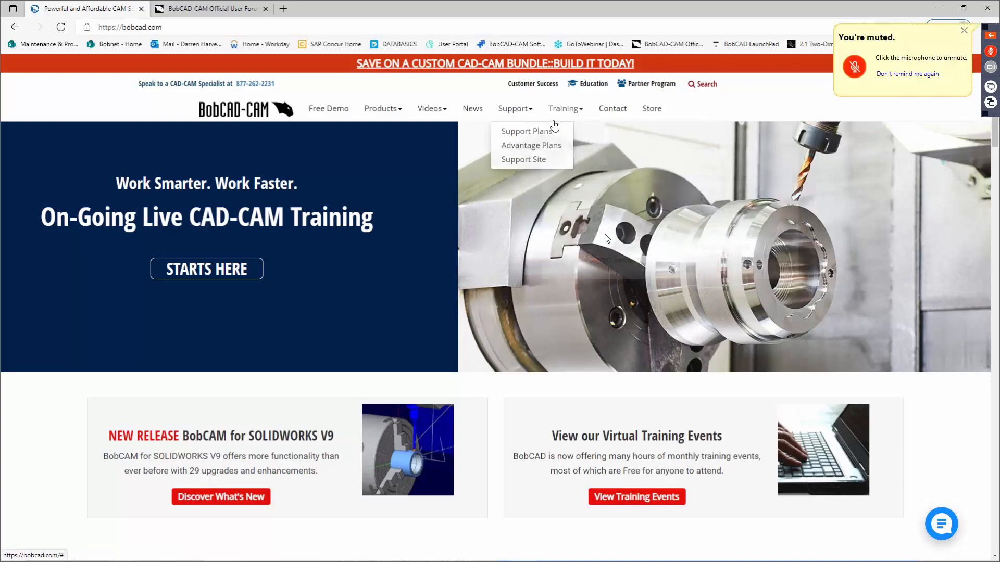
pyautogui.click(521, 160)
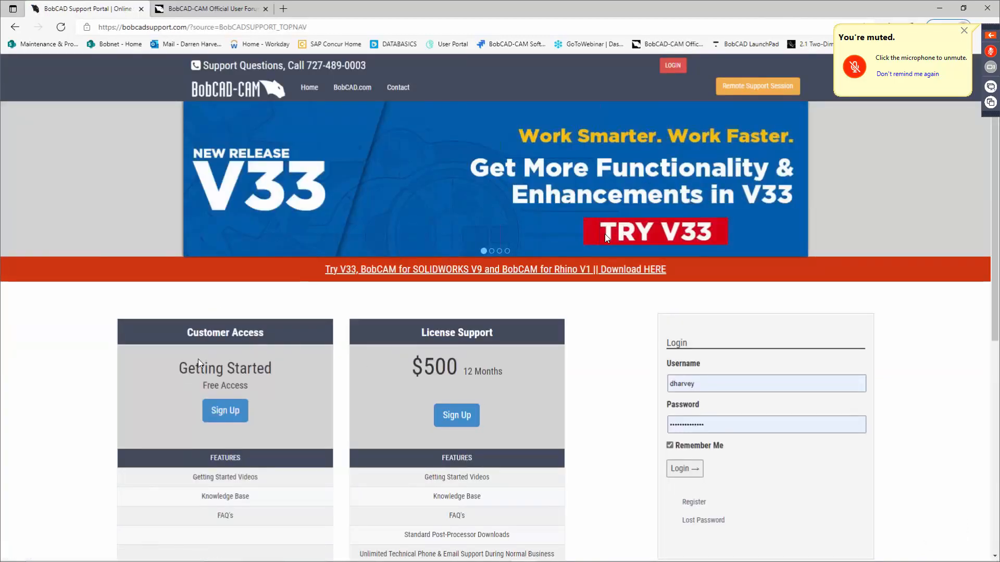
# Log in to the support portal with the saved credentials and open the Virtual Training Videos page.
pyautogui.scroll(-3, 311, 325)
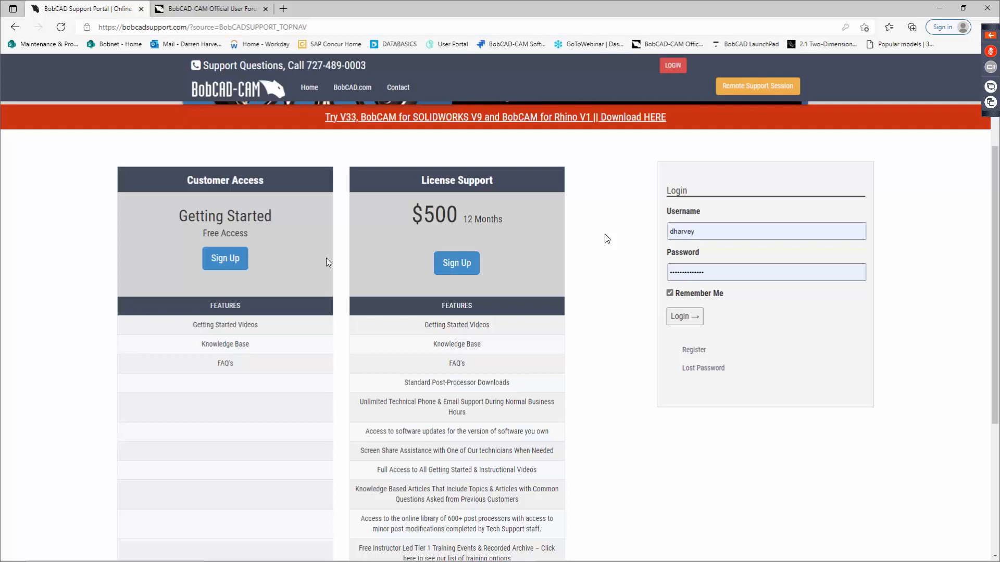
pyautogui.click(691, 324)
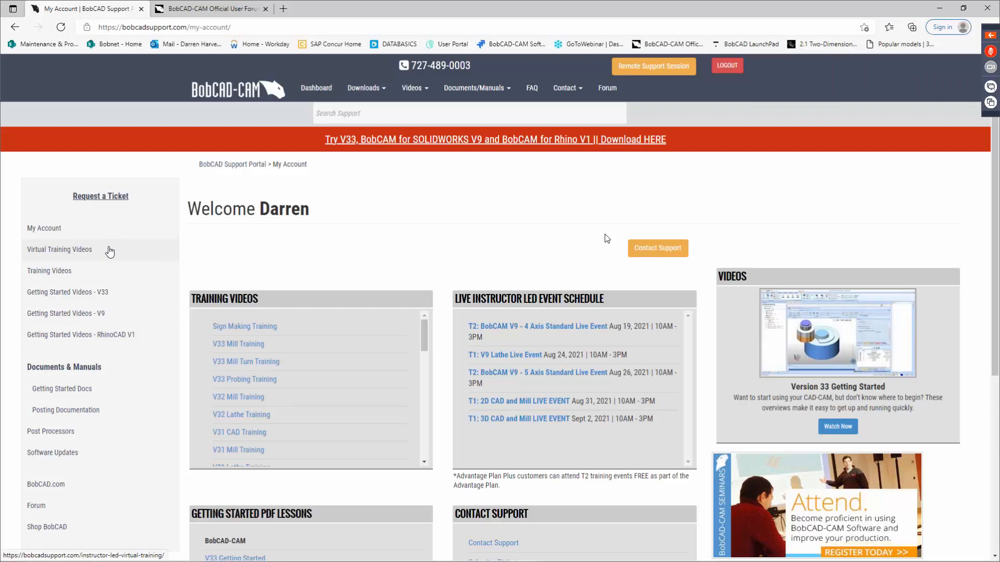
pyautogui.click(72, 254)
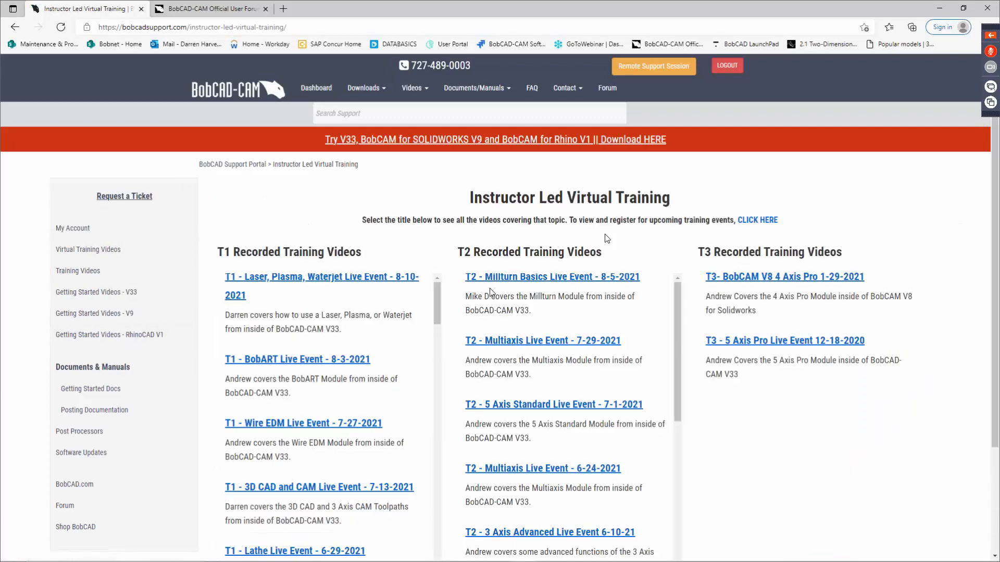
# Look through the T1, T2 and T3 recorded training videos for available topics, including 4 Axis Standard and BobCAM events.
pyautogui.scroll(-2, 667, 287)
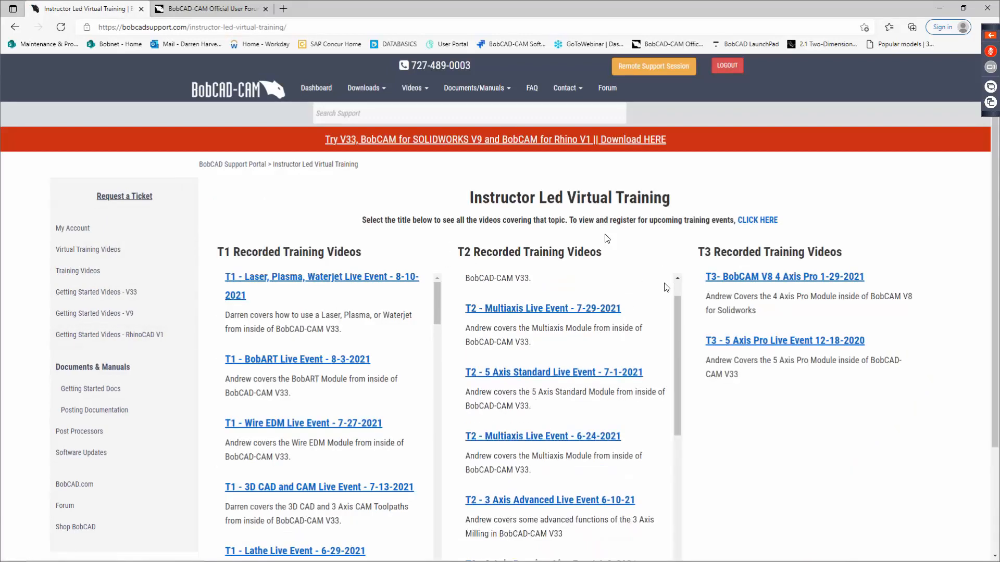
pyautogui.scroll(-5, 647, 331)
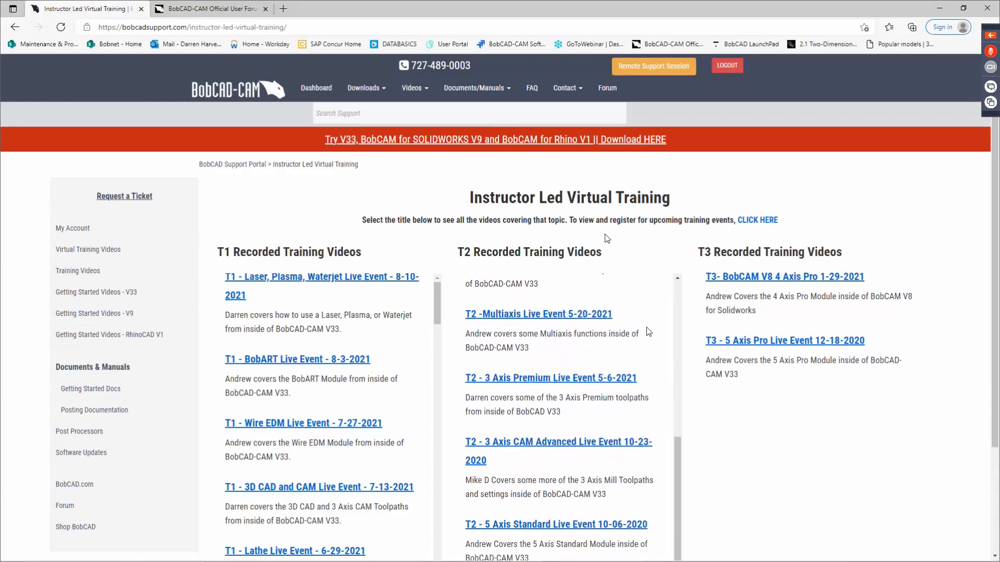
pyautogui.scroll(-3, 647, 333)
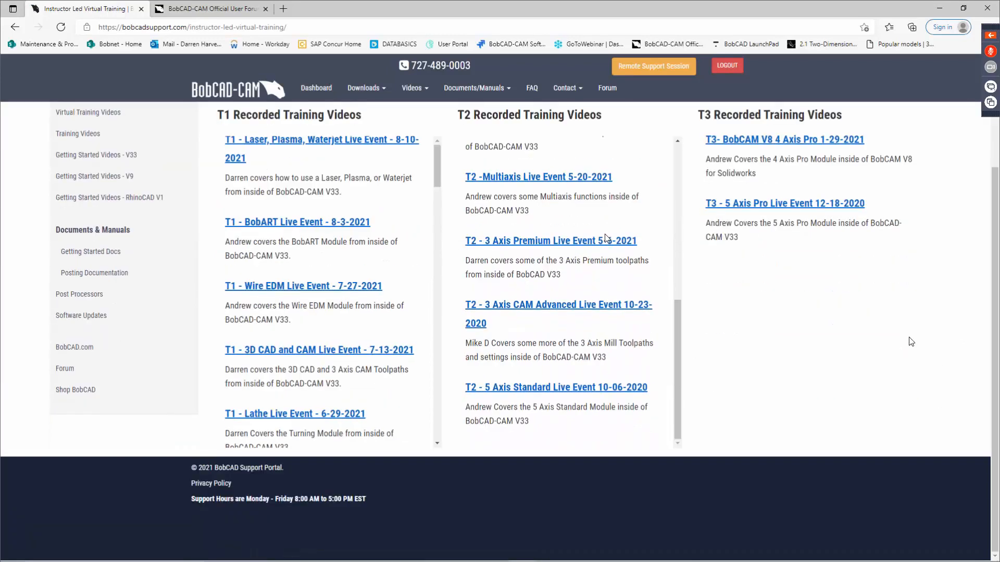
pyautogui.scroll(3, 912, 348)
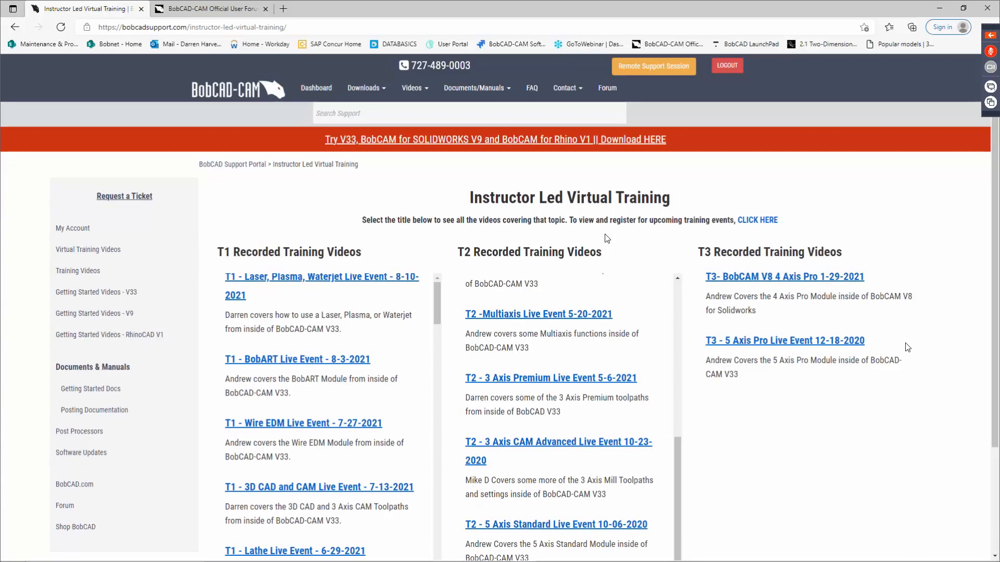
pyautogui.scroll(-3, 295, 324)
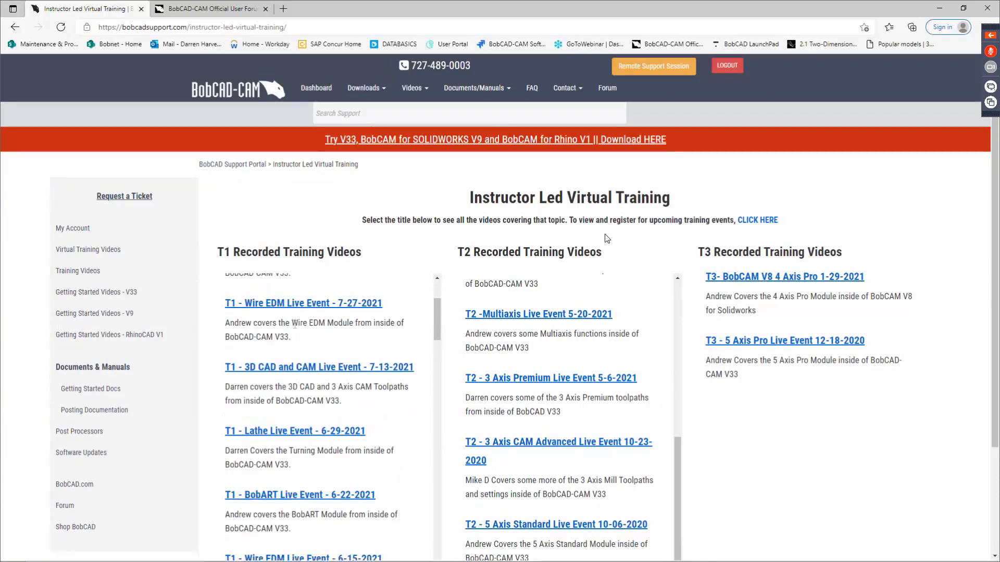
pyautogui.scroll(-8, 294, 324)
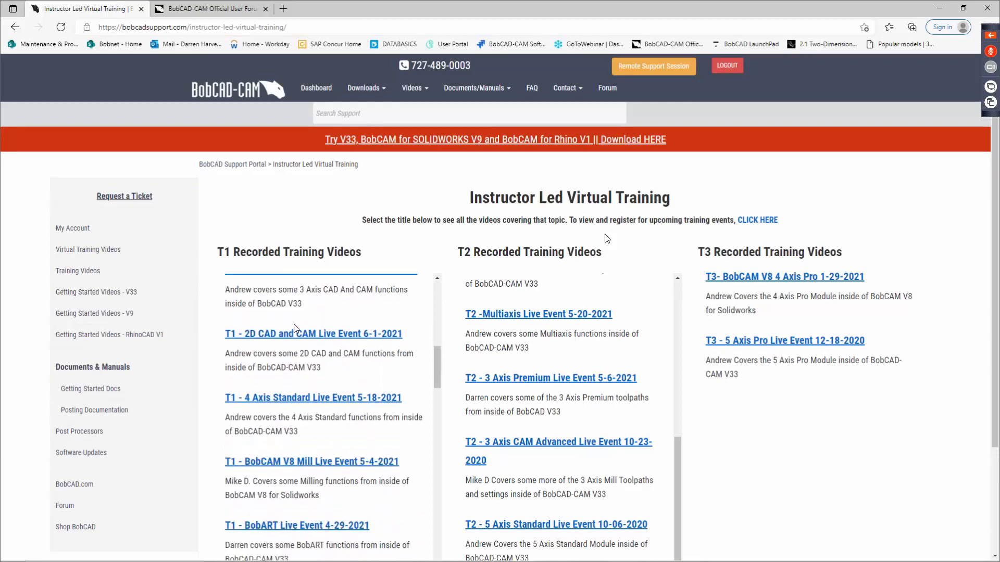
pyautogui.scroll(-5, 294, 328)
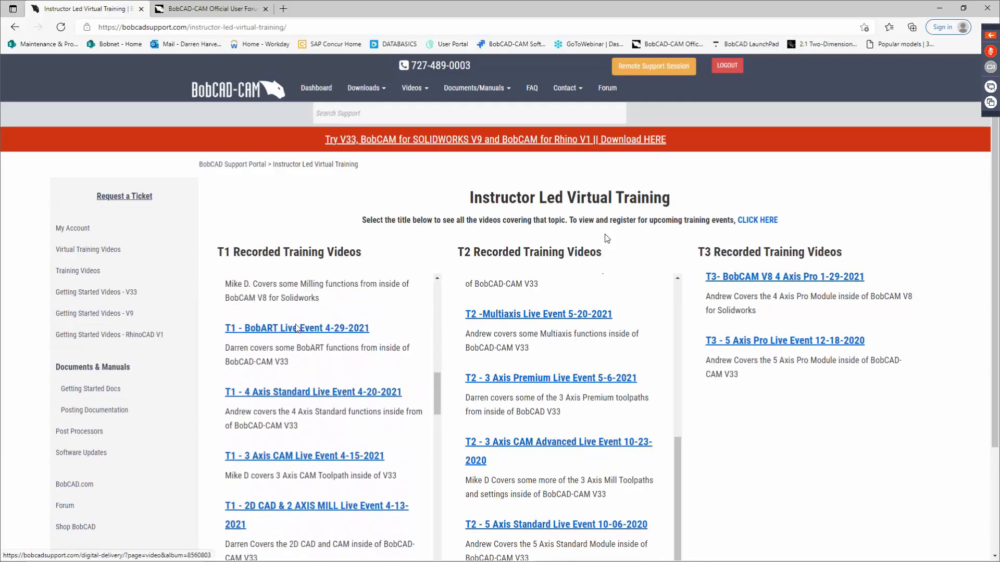
pyautogui.scroll(2, 296, 328)
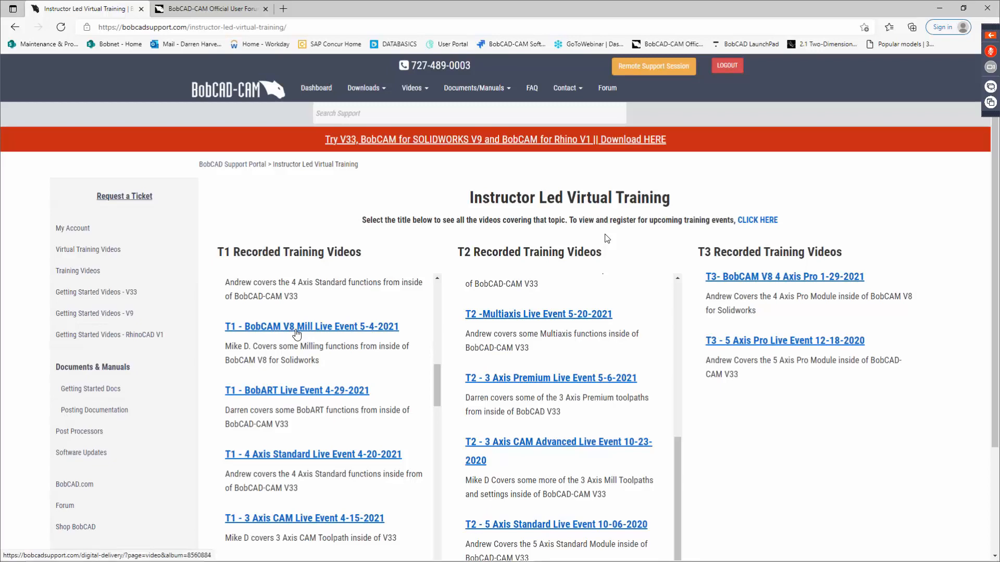
pyautogui.scroll(-6, 339, 437)
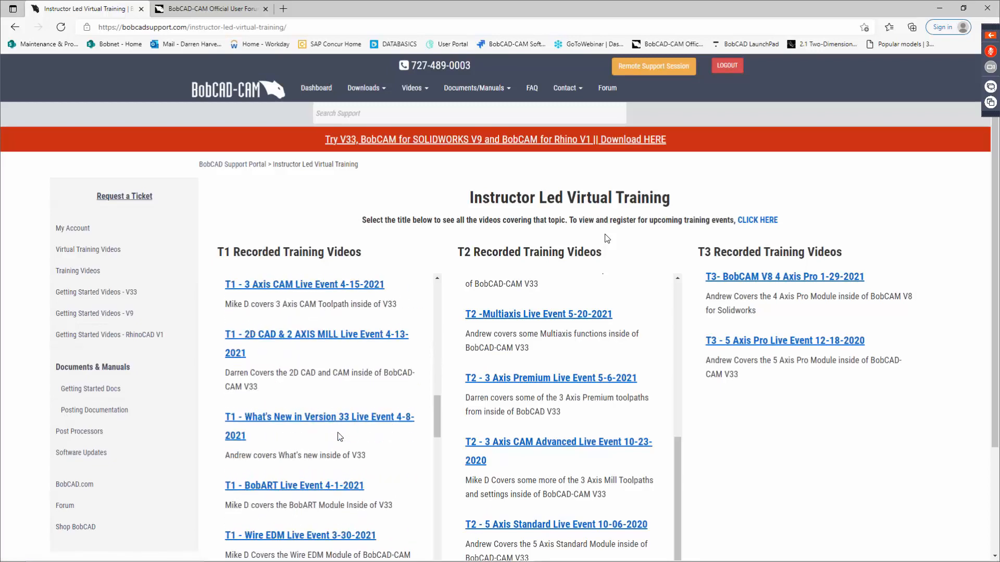
pyautogui.scroll(-2, 339, 437)
pyautogui.scroll(-1, 339, 436)
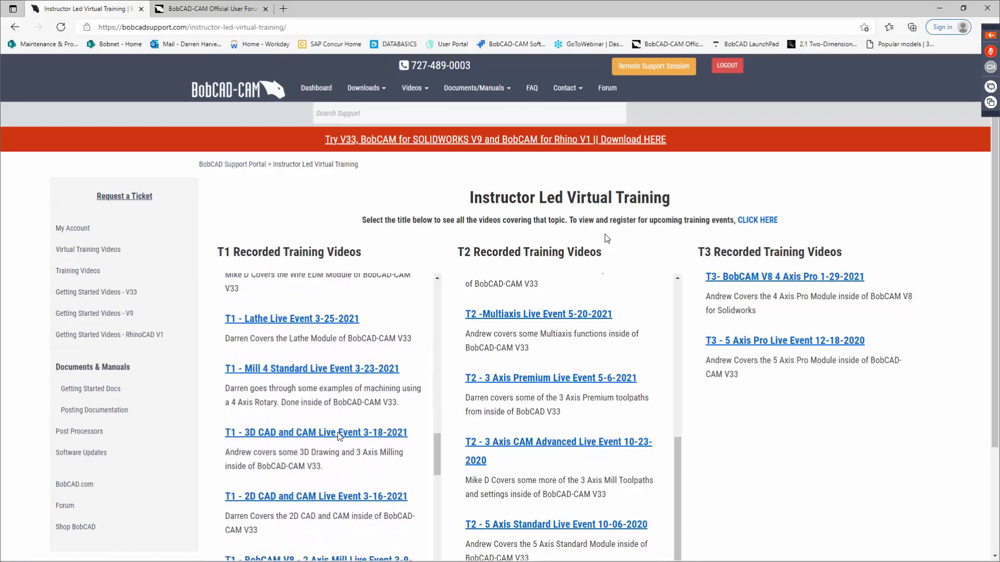
pyautogui.scroll(-3, 285, 410)
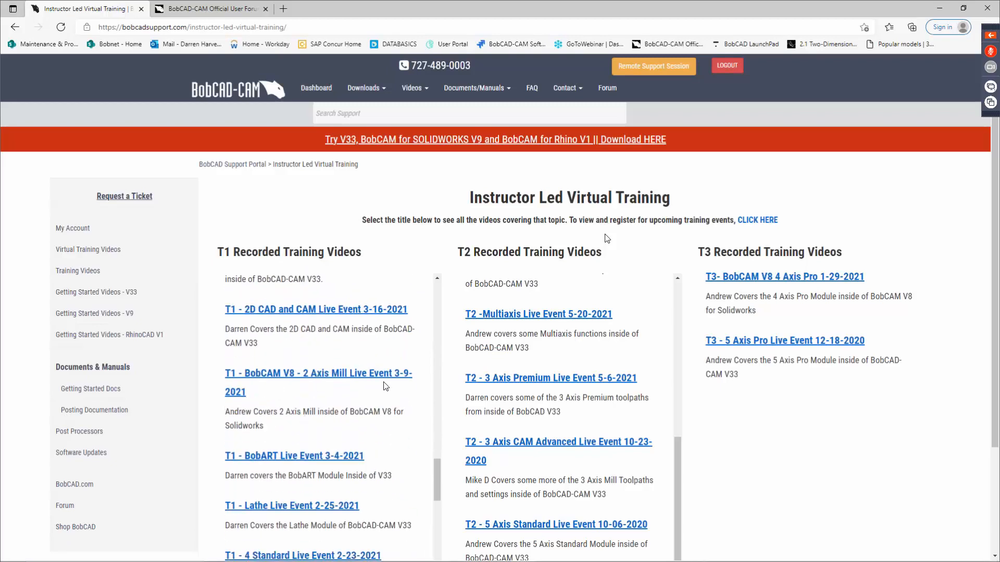
pyautogui.scroll(-3, 311, 407)
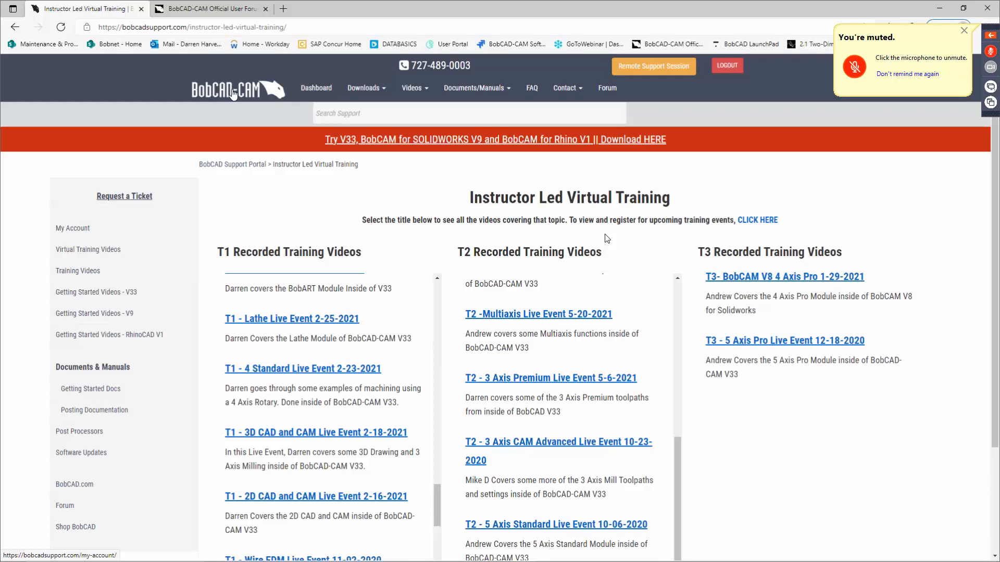
# Return to the dashboard, then open Software Updates and review the BobCAM for SOLIDWORKS releases.
pyautogui.click(314, 90)
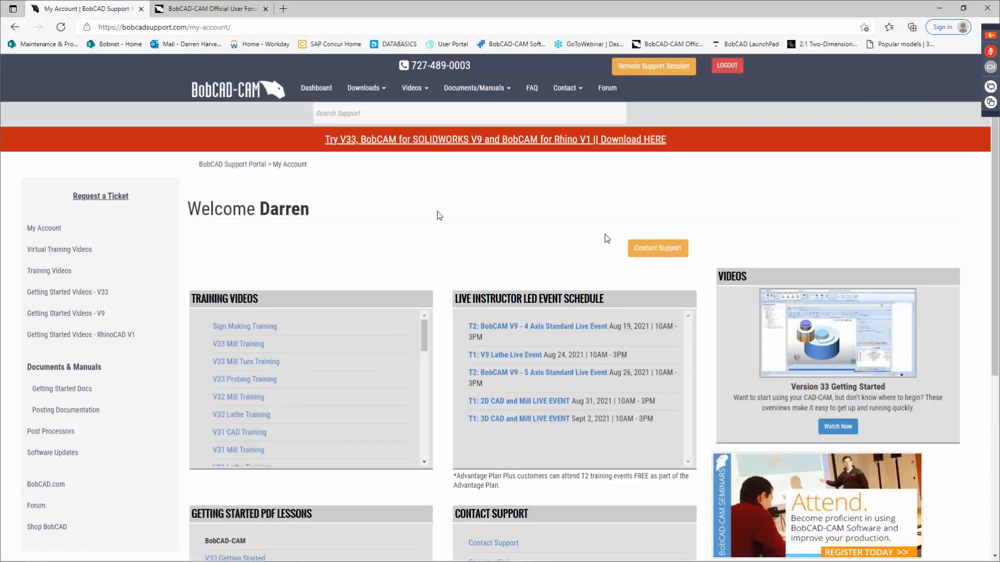
pyautogui.click(373, 92)
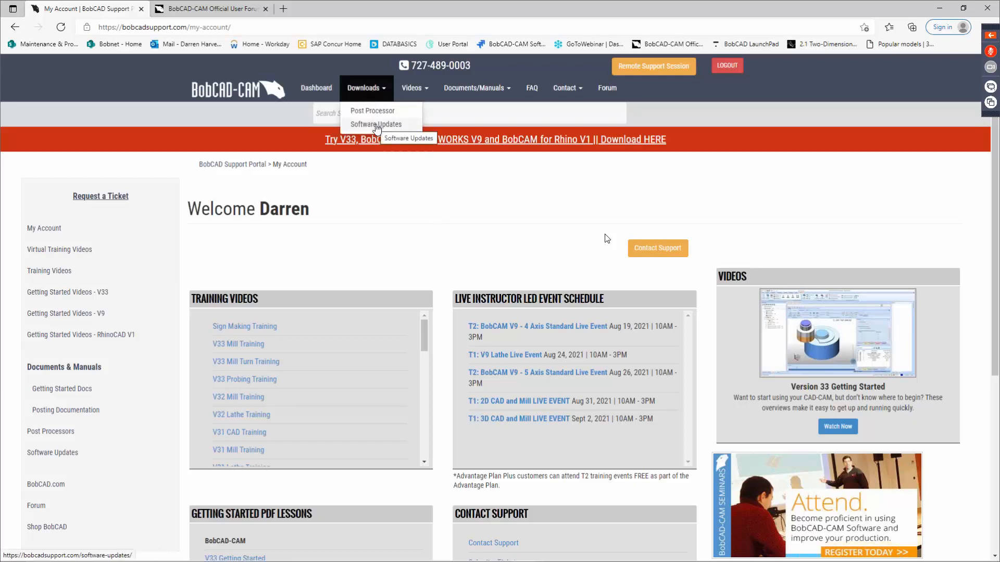
pyautogui.click(376, 124)
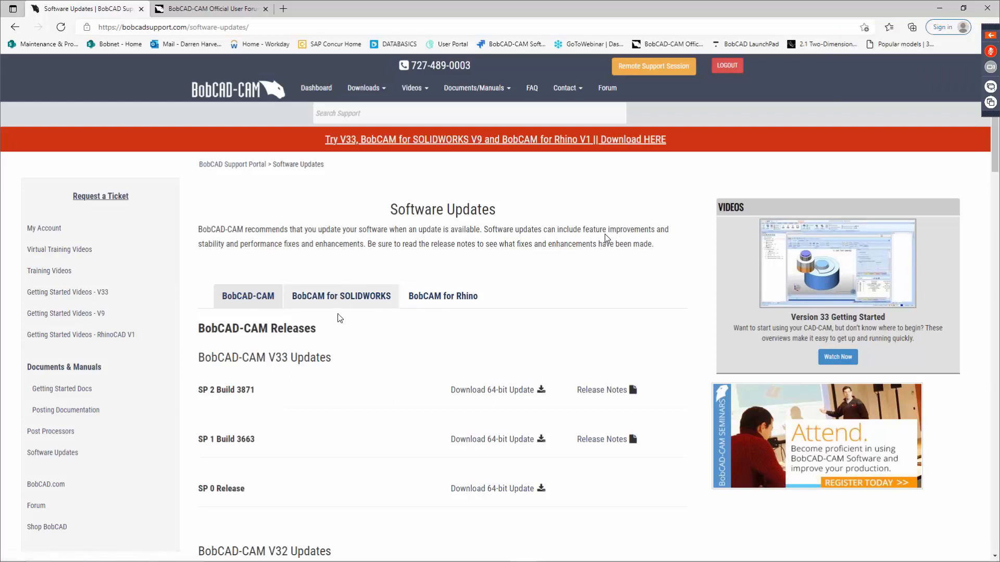
pyautogui.click(339, 300)
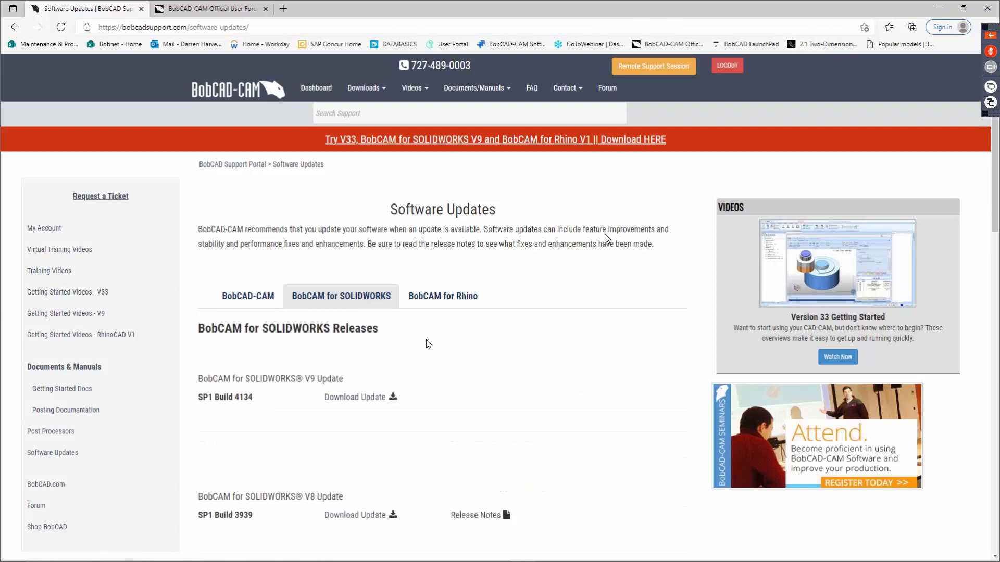
pyautogui.scroll(-2, 423, 358)
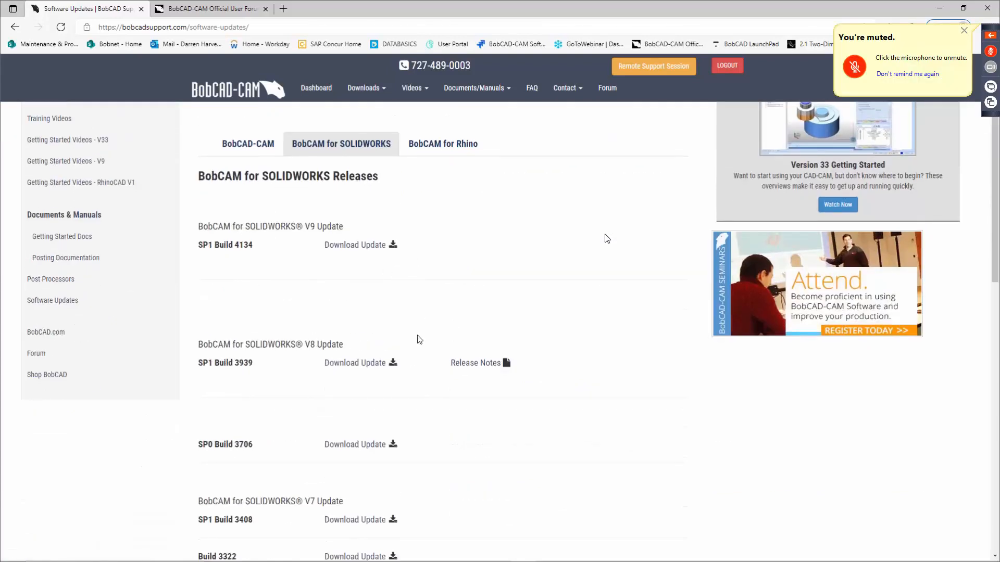
pyautogui.scroll(-5, 410, 379)
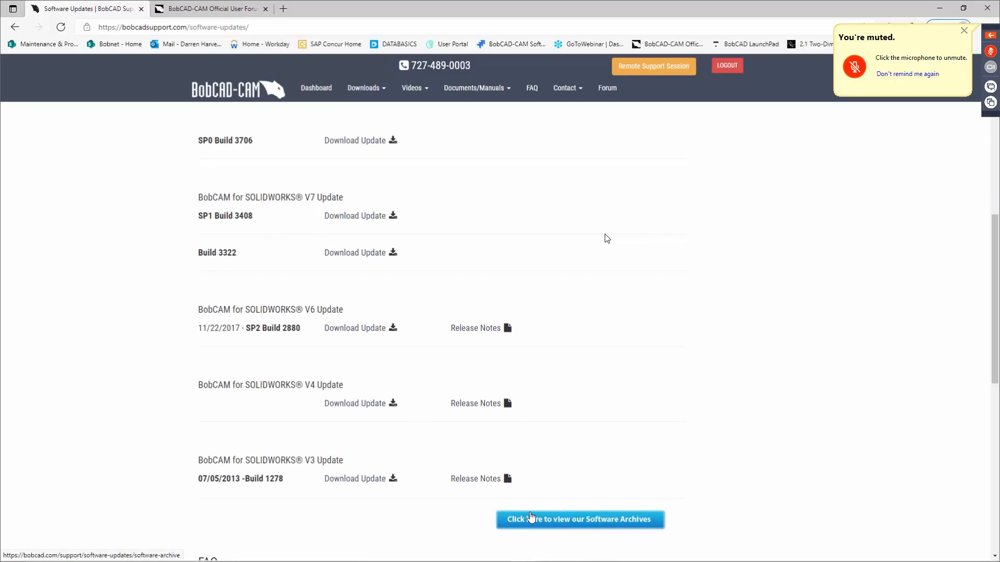
pyautogui.scroll(-3, 336, 527)
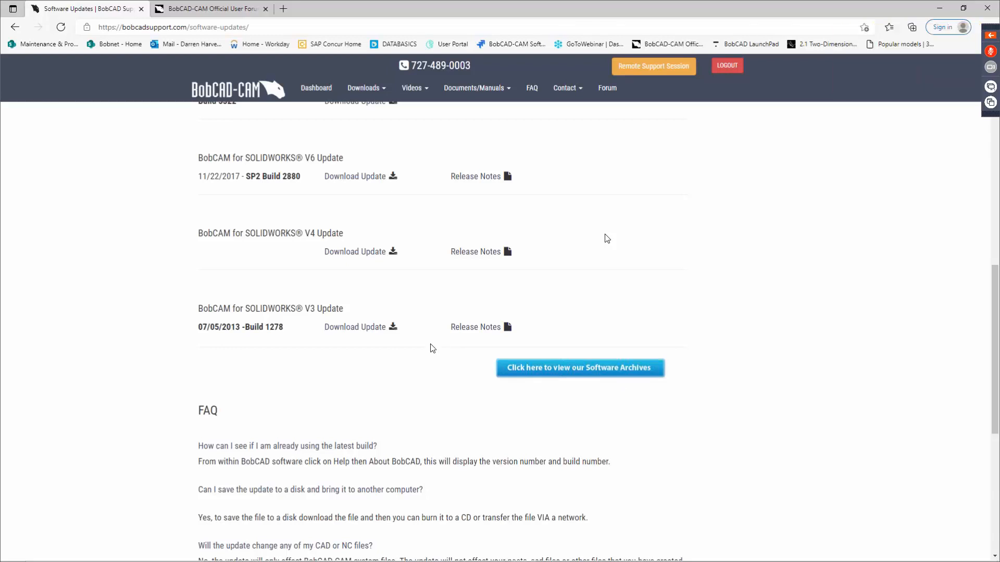
pyautogui.scroll(10, 415, 299)
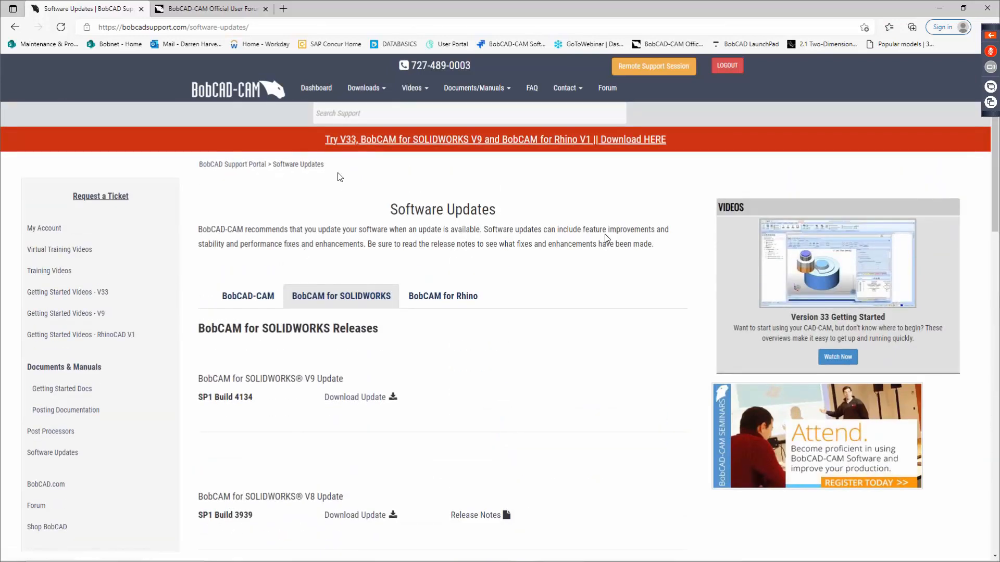
# Open the Post Processor downloads page and go to the post processor request form.
pyautogui.click(376, 89)
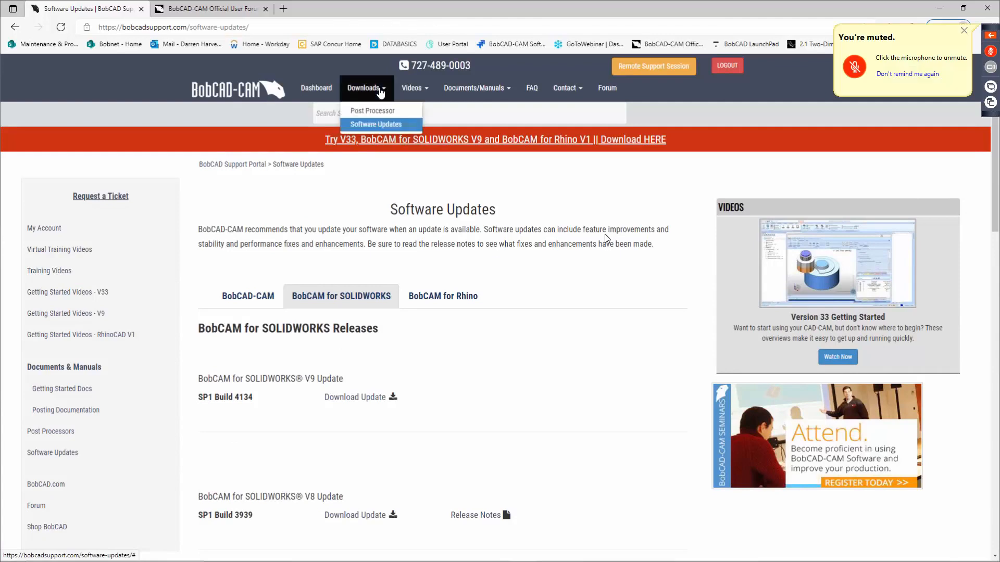
pyautogui.click(383, 113)
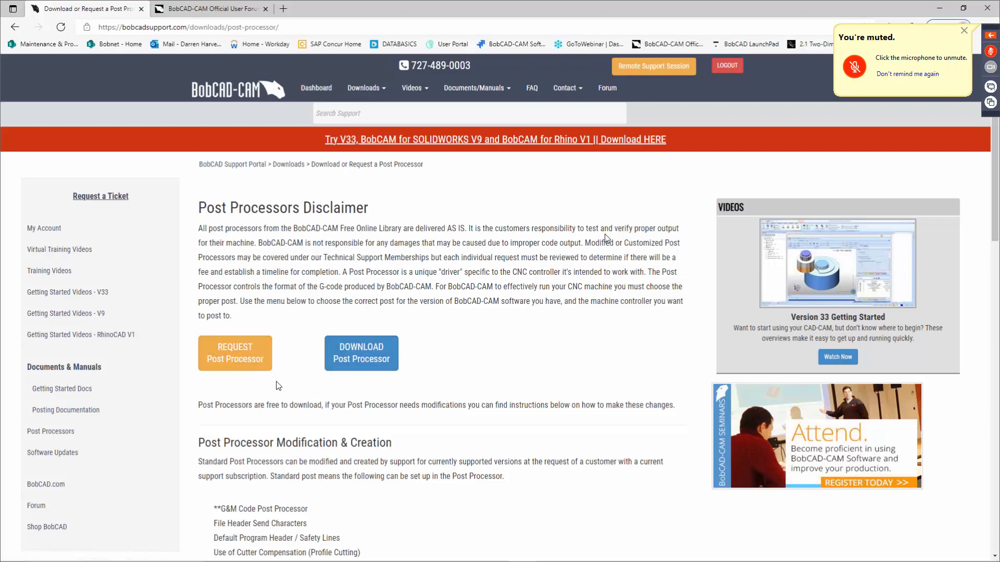
pyautogui.click(232, 364)
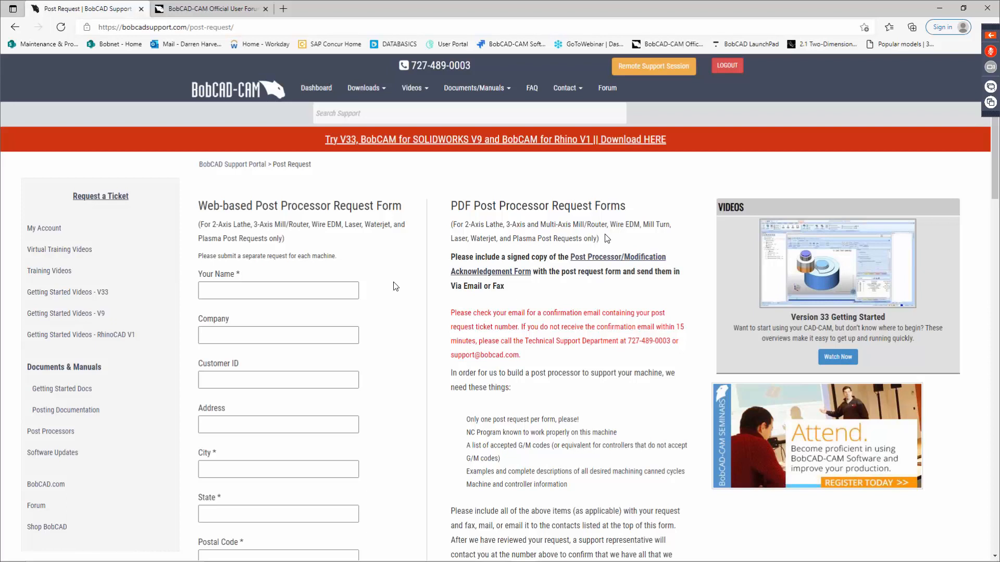
# Review the contact, software and machine fields of the web-based post processor request form.
pyautogui.scroll(-3, 398, 287)
pyautogui.scroll(-1, 399, 286)
pyautogui.scroll(3, 400, 287)
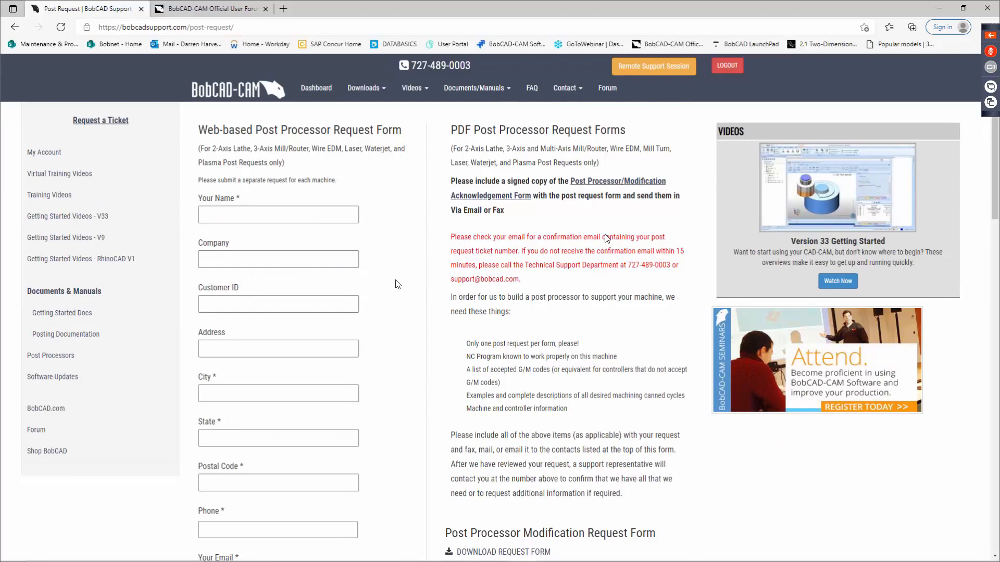
pyautogui.scroll(-1, 385, 232)
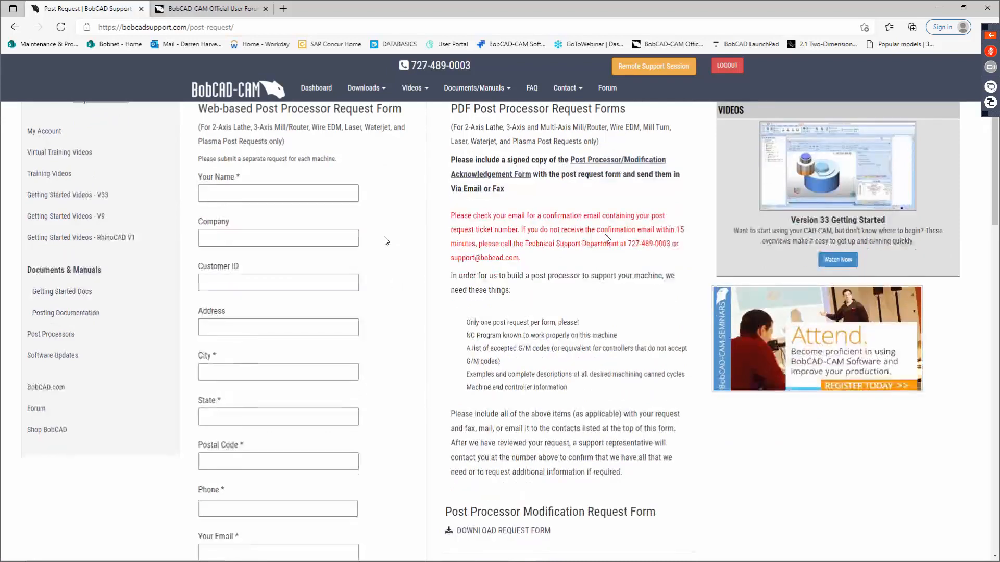
pyautogui.scroll(1, 385, 231)
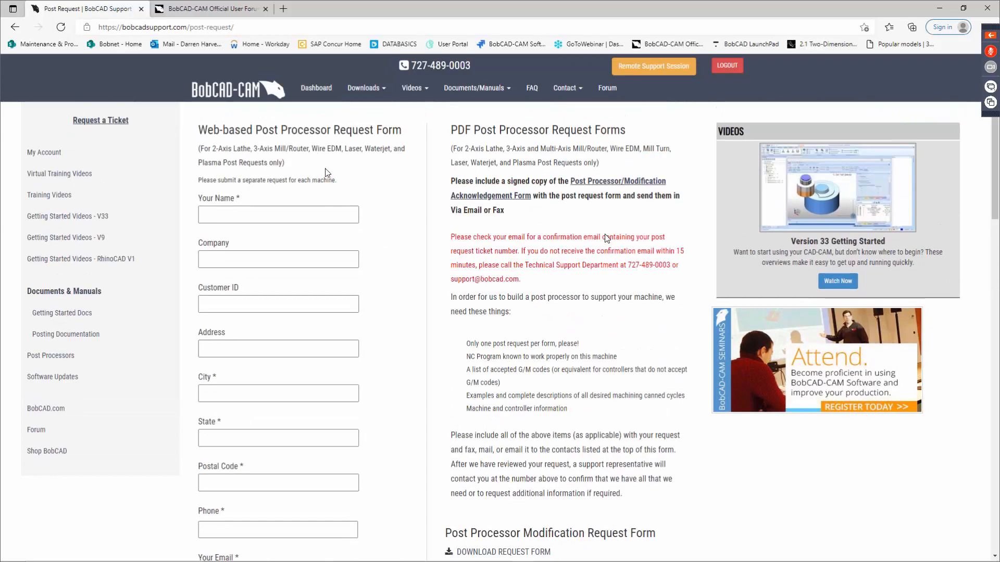
pyautogui.scroll(-1, 336, 300)
pyautogui.scroll(-2, 336, 297)
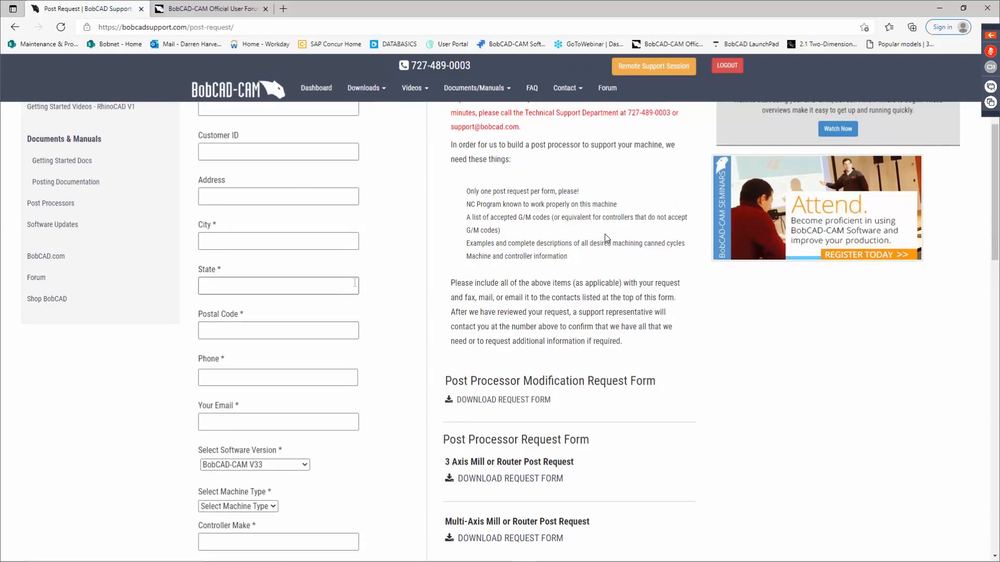
pyautogui.scroll(-3, 354, 286)
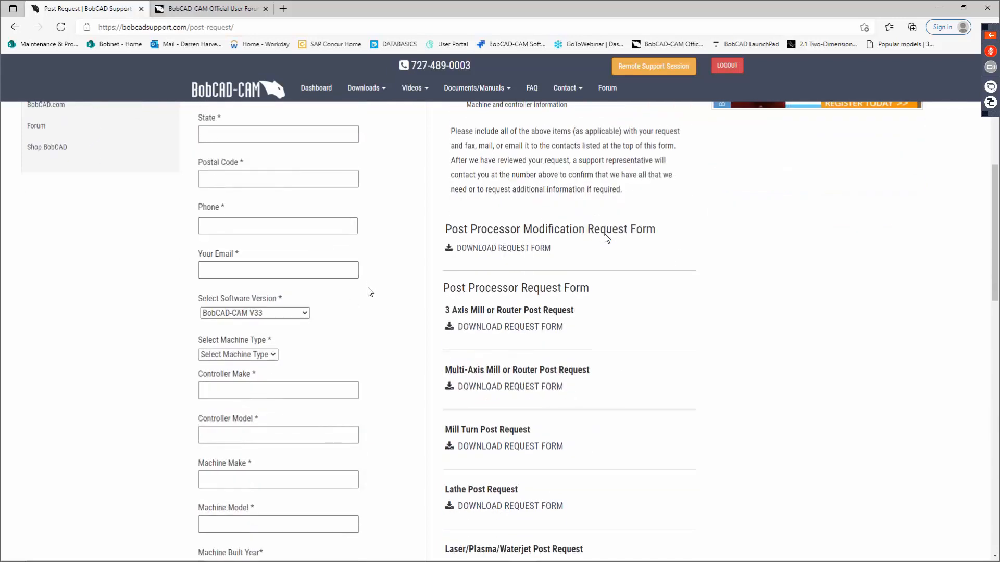
# Check which BobCAD-CAM and BobCAM software versions can be chosen in the web-based request form.
pyautogui.scroll(-1, 368, 290)
pyautogui.click(272, 238)
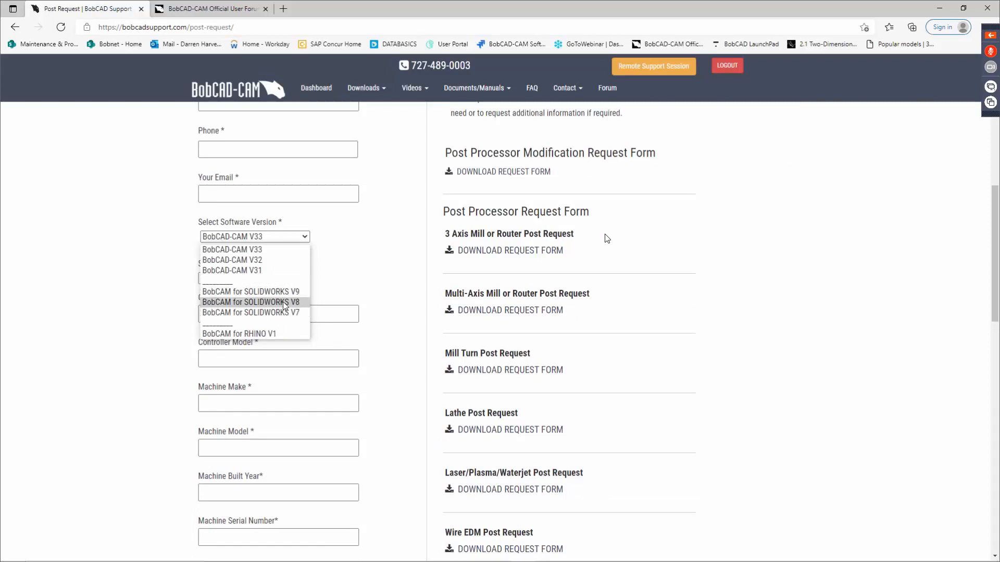
pyautogui.click(401, 262)
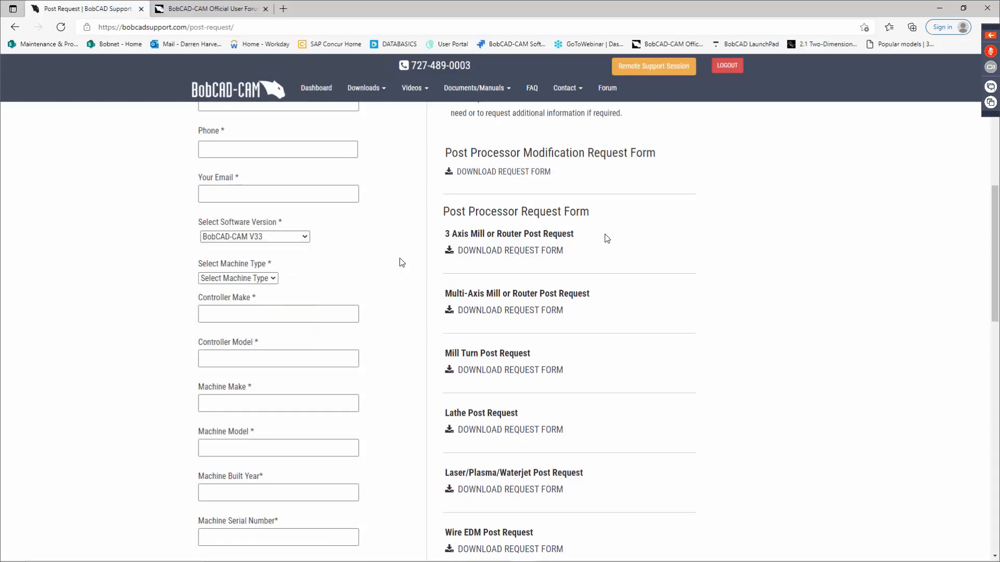
# Set the machine type to Mill and the number of axes to 2 Axis in the web-based request form.
pyautogui.click(255, 280)
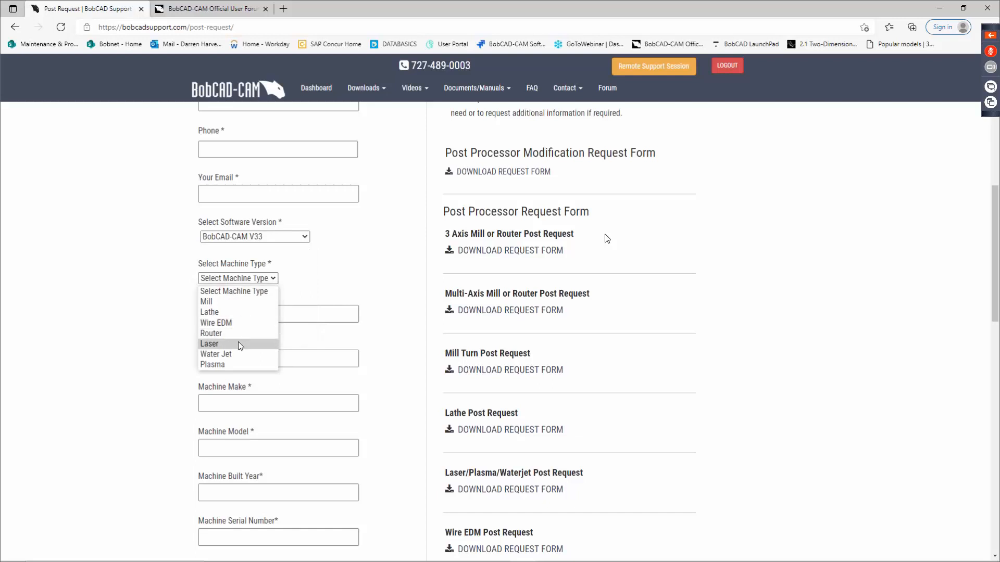
pyautogui.click(244, 301)
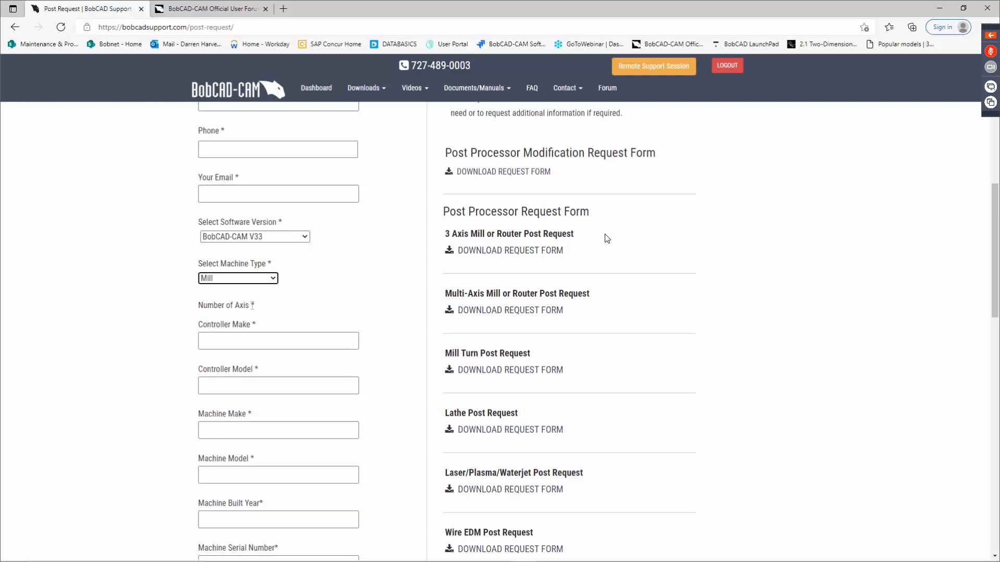
pyautogui.click(214, 325)
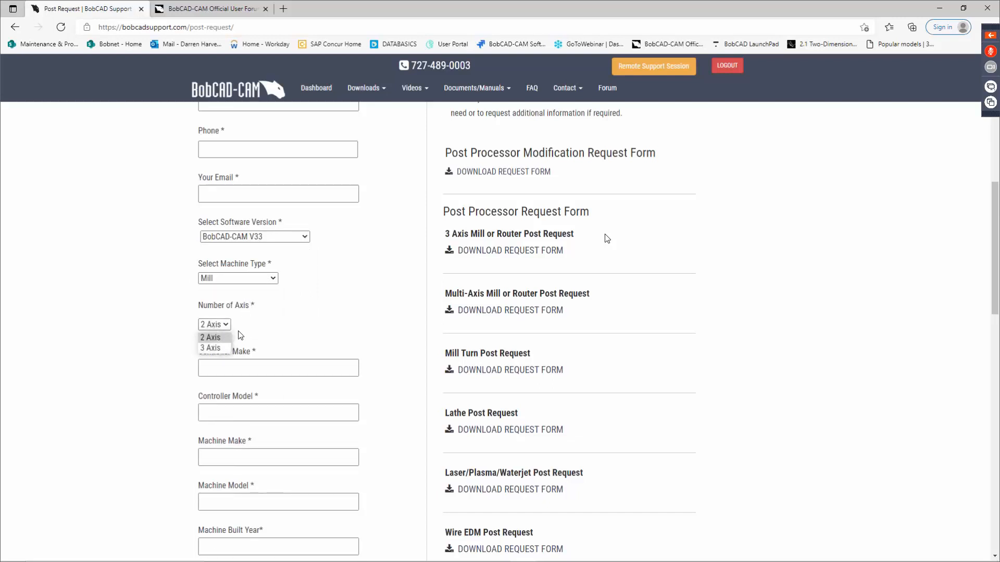
pyautogui.click(214, 338)
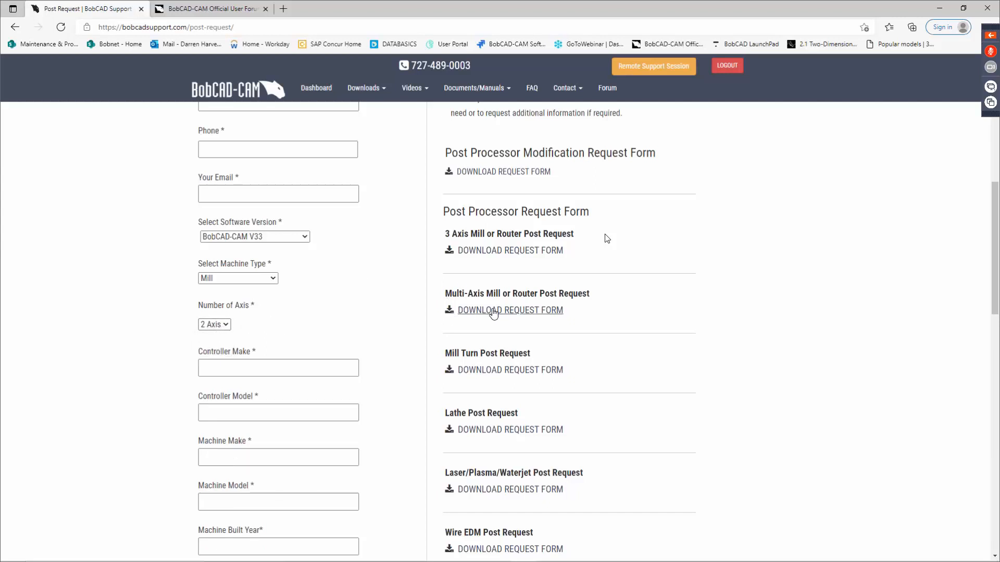
# Review the form's remaining controller, machine, dealer contact, notes and file attachment requirements, including the sample program and G&M code list.
pyautogui.scroll(-2, 438, 303)
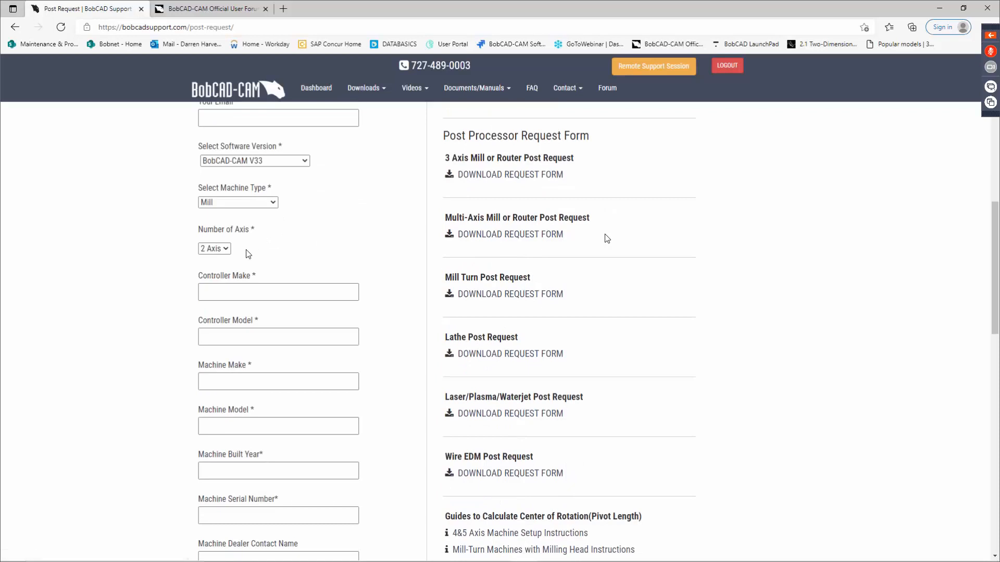
pyautogui.scroll(-5, 281, 309)
pyautogui.scroll(-2, 300, 293)
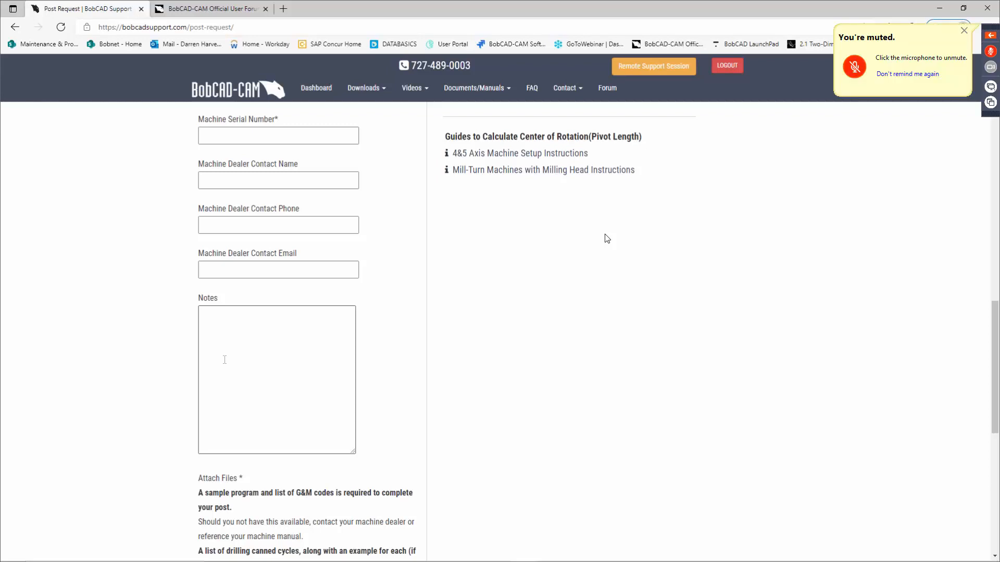
pyautogui.scroll(-3, 205, 492)
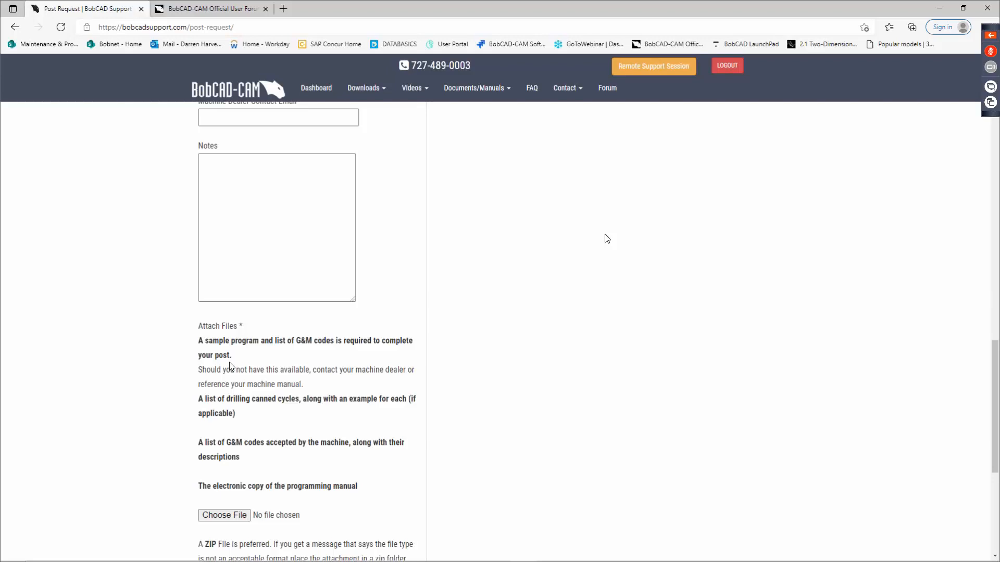
pyautogui.scroll(4, 442, 259)
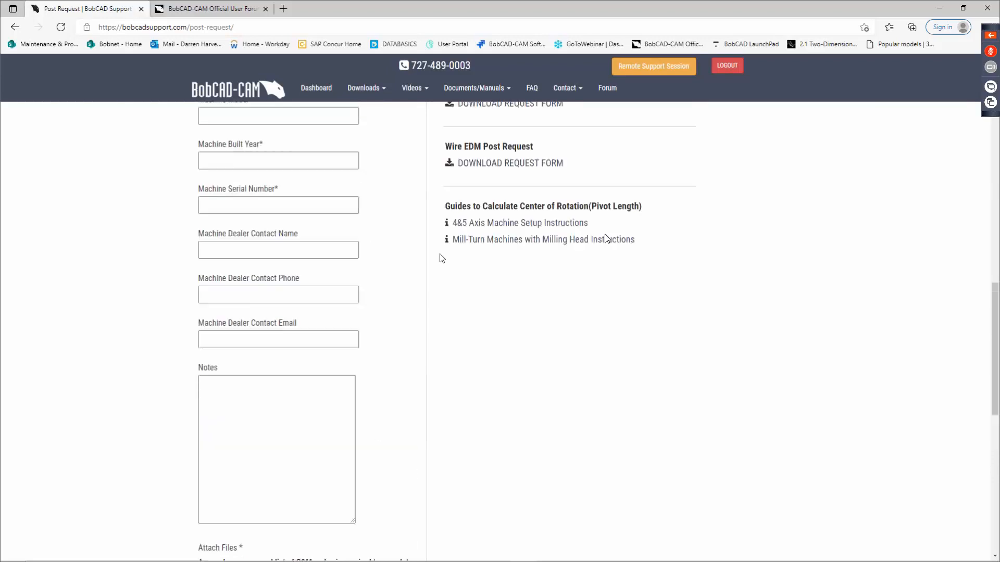
pyautogui.scroll(10, 427, 281)
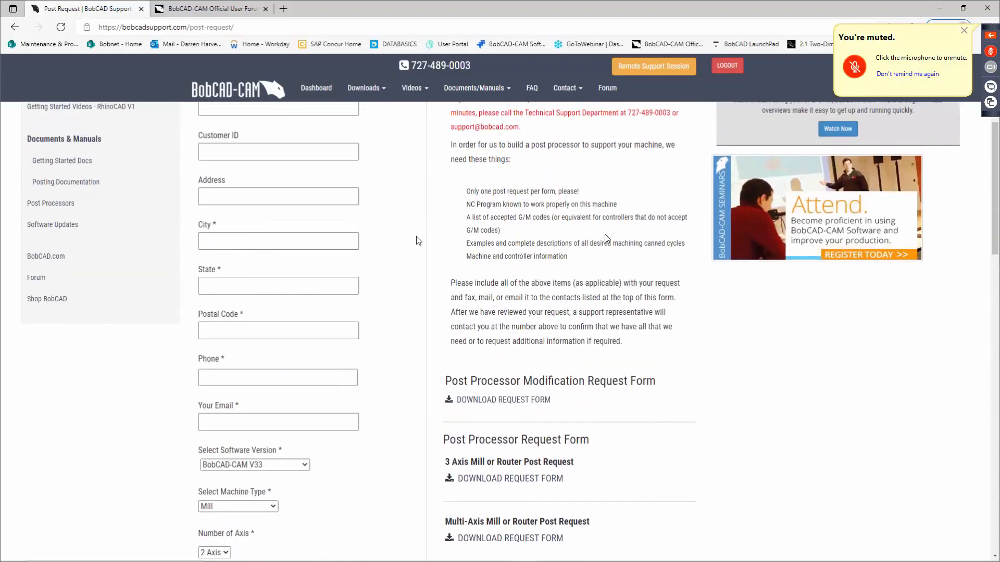
pyautogui.scroll(3, 418, 241)
# Look over the downloadable PDF post request forms and the guides for calculating center of rotation.
pyautogui.scroll(-7, 422, 241)
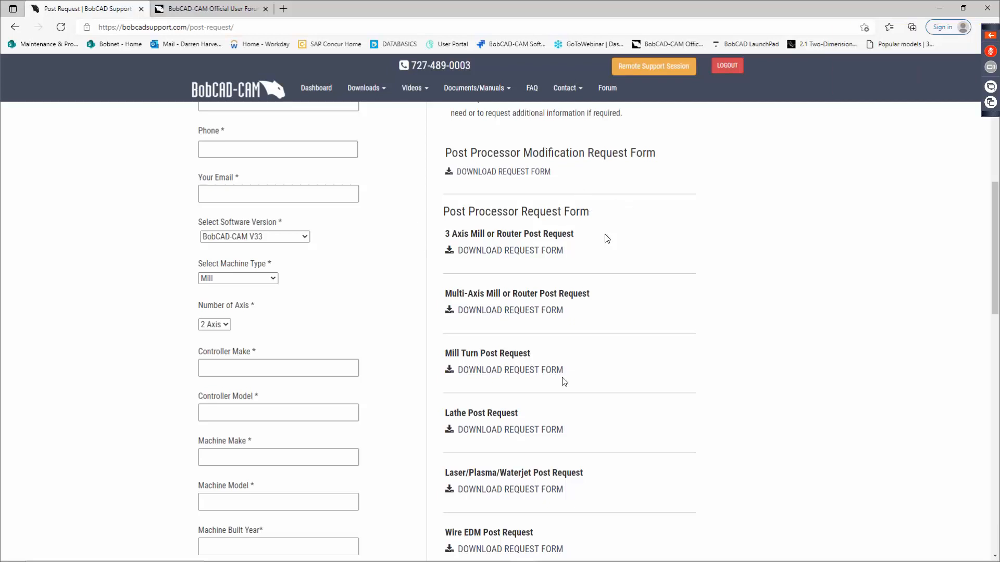
pyautogui.scroll(-1, 588, 365)
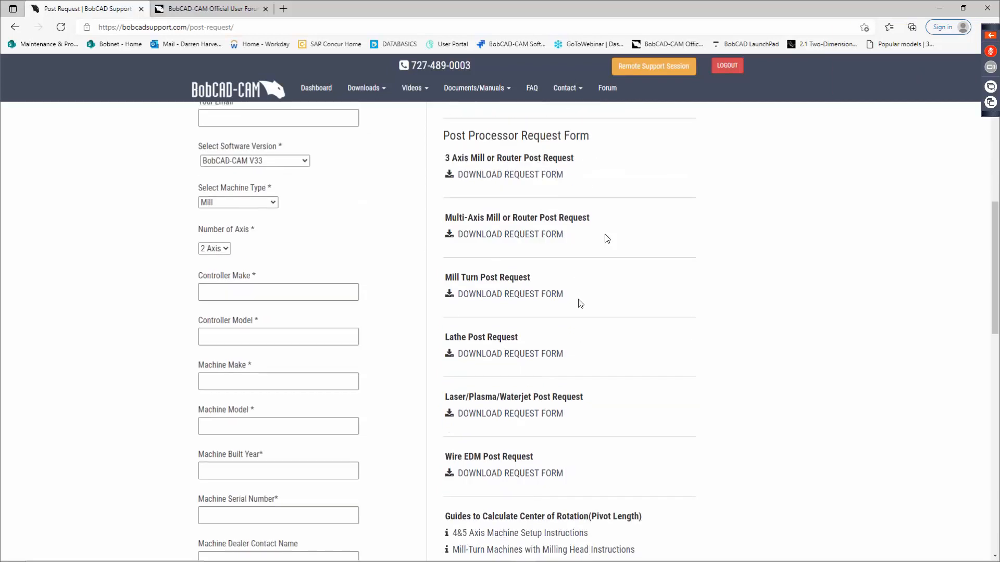
pyautogui.scroll(-2, 578, 297)
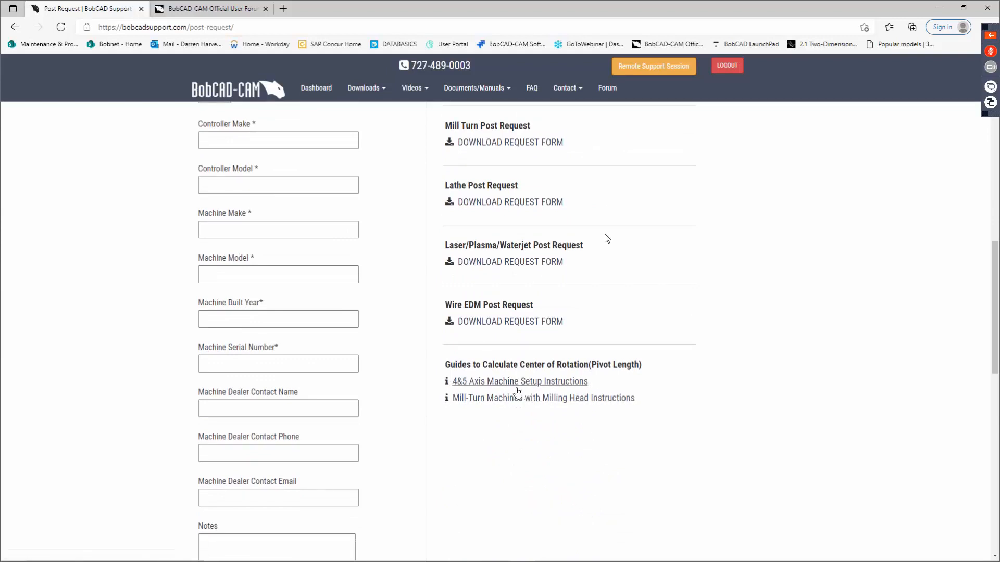
pyautogui.scroll(1, 508, 326)
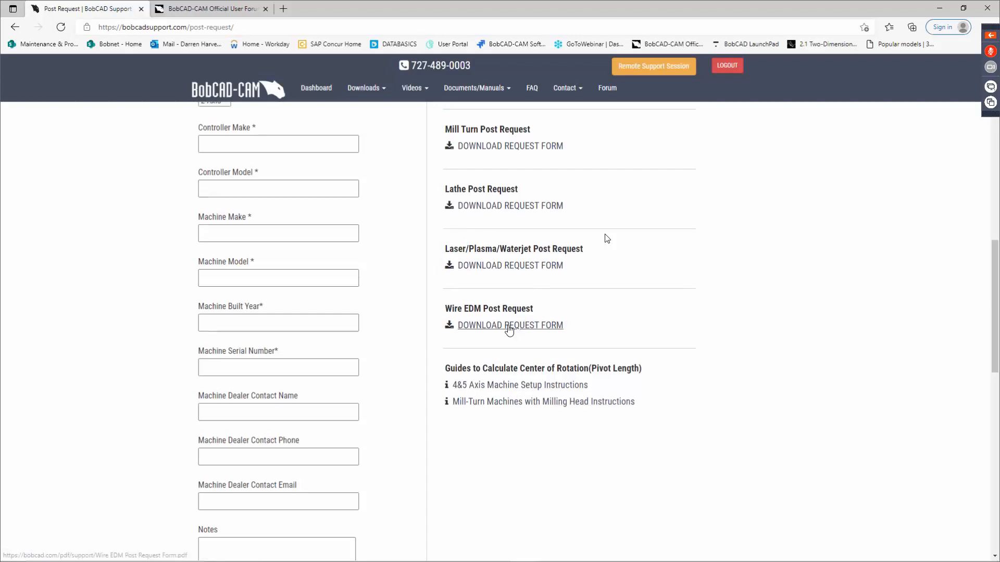
pyautogui.scroll(5, 508, 330)
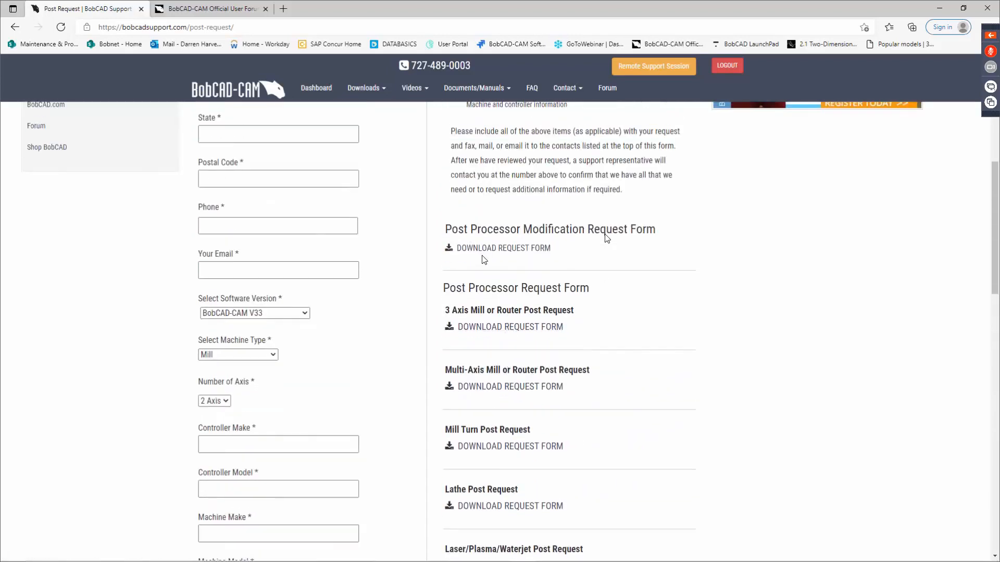
pyautogui.scroll(-2, 484, 292)
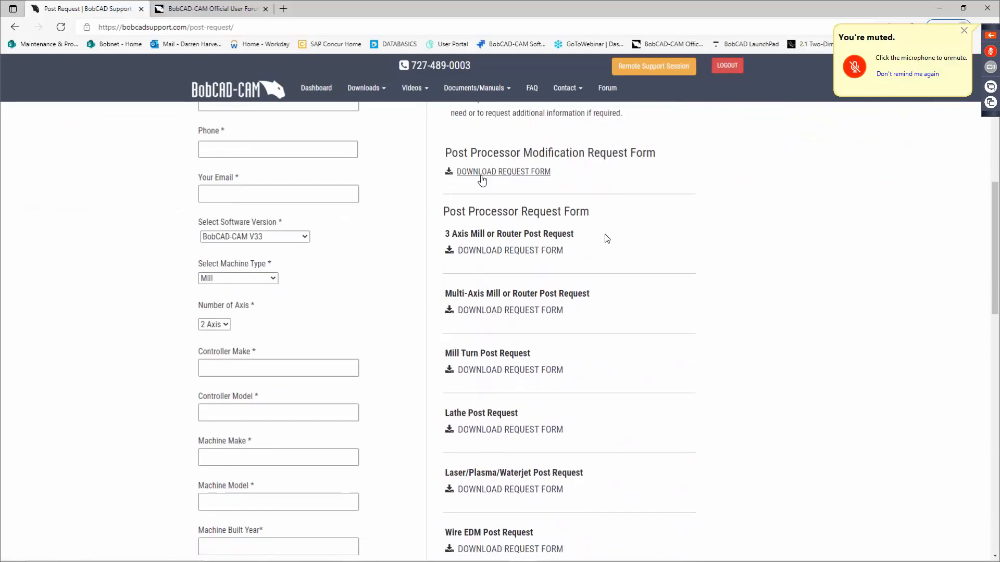
# Open the Multi-Axis Mill or Router post request PDF, look through its three pages, and close it.
pyautogui.click(500, 312)
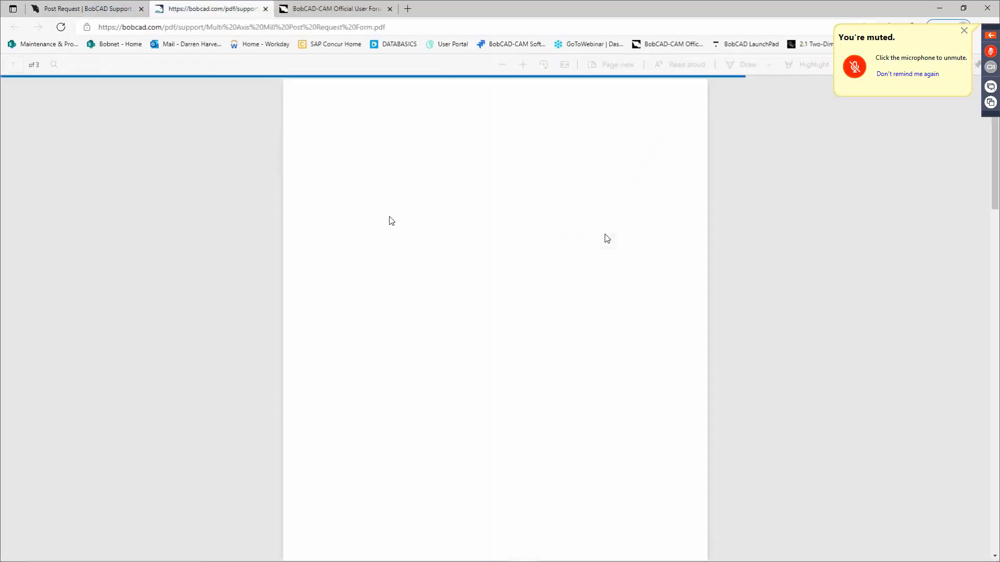
pyautogui.scroll(-12, 508, 252)
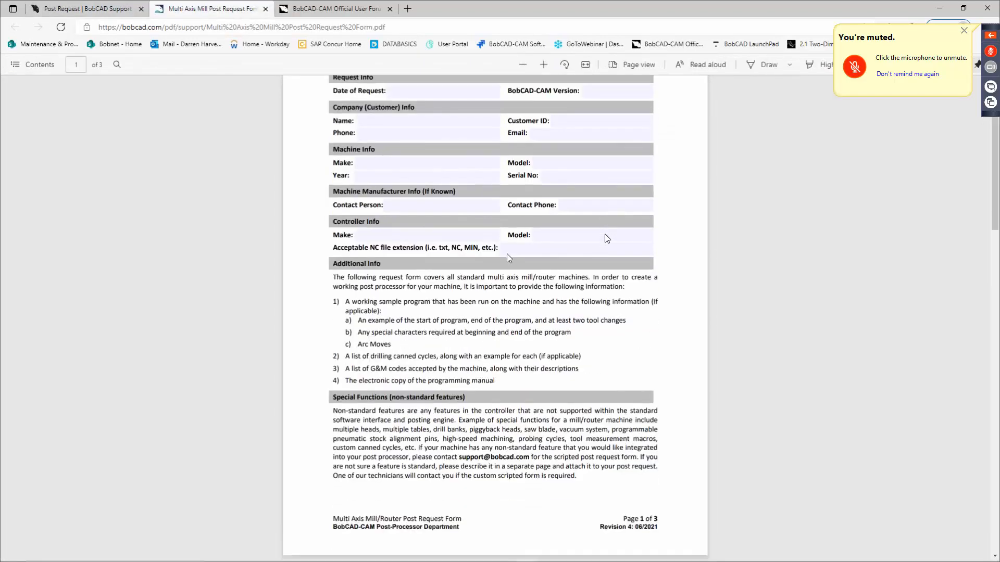
pyautogui.scroll(-12, 510, 269)
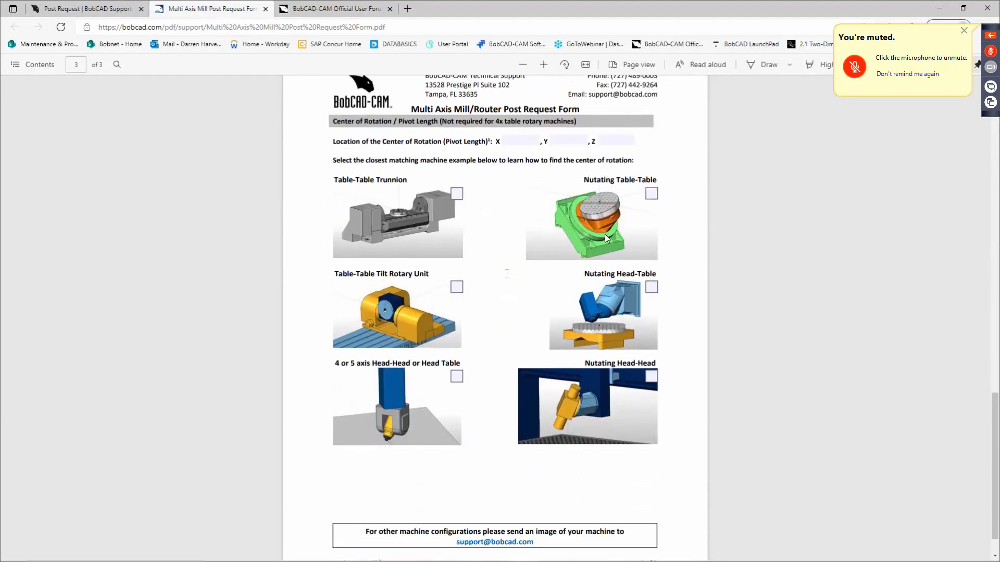
pyautogui.scroll(-1, 507, 273)
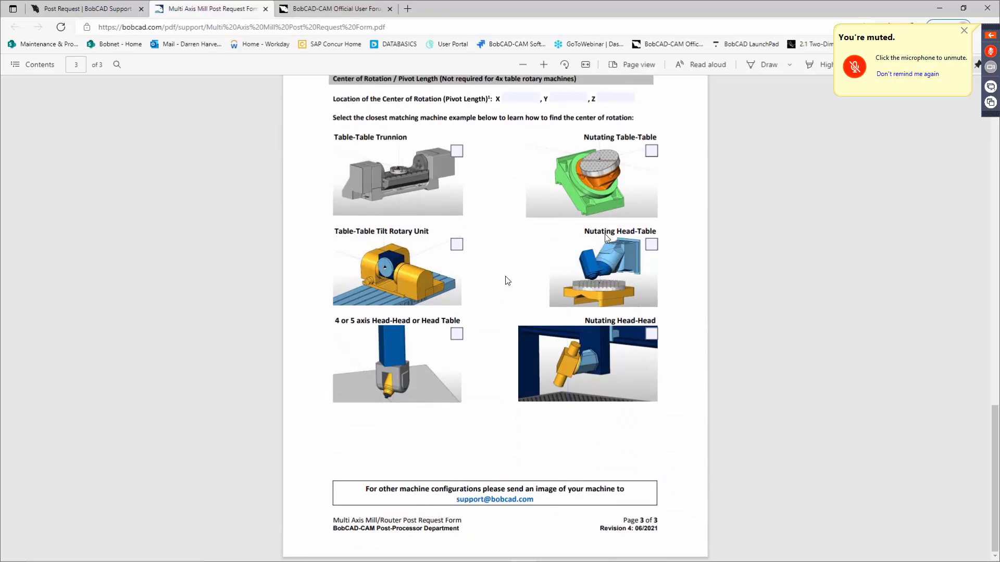
pyautogui.scroll(5, 499, 269)
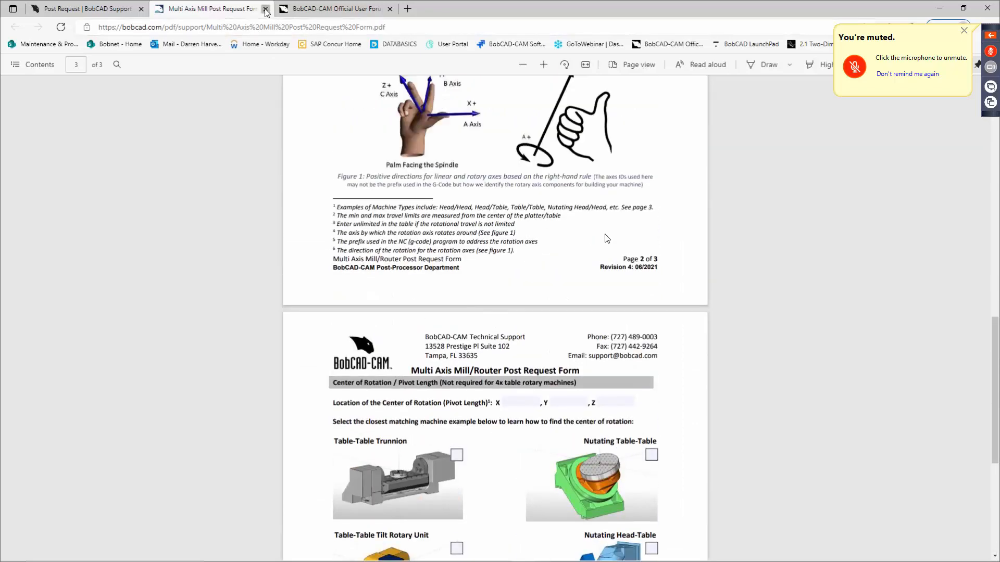
pyautogui.click(266, 9)
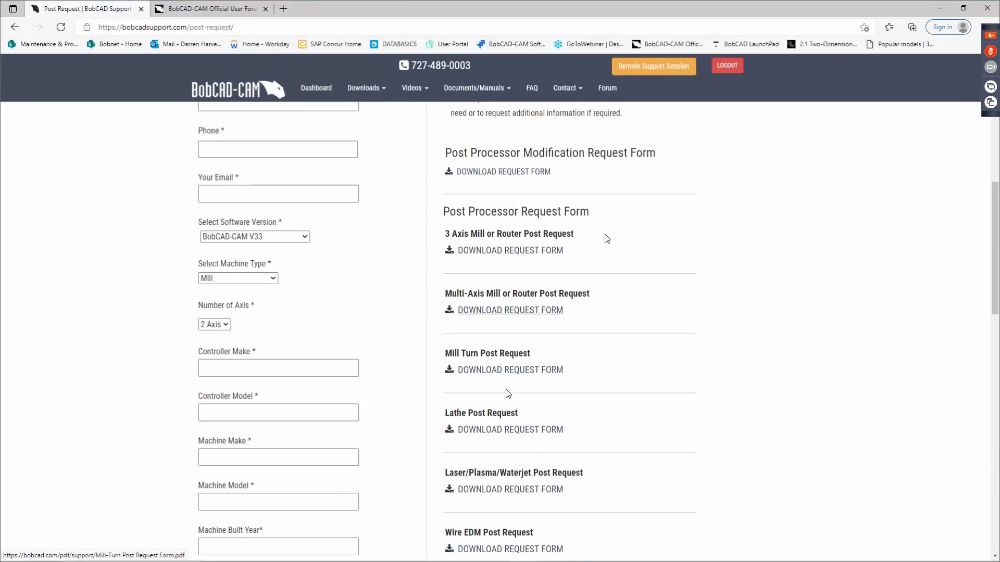
# Leave the post request page and return to the support portal dashboard.
pyautogui.scroll(2, 507, 391)
pyautogui.scroll(2, 506, 384)
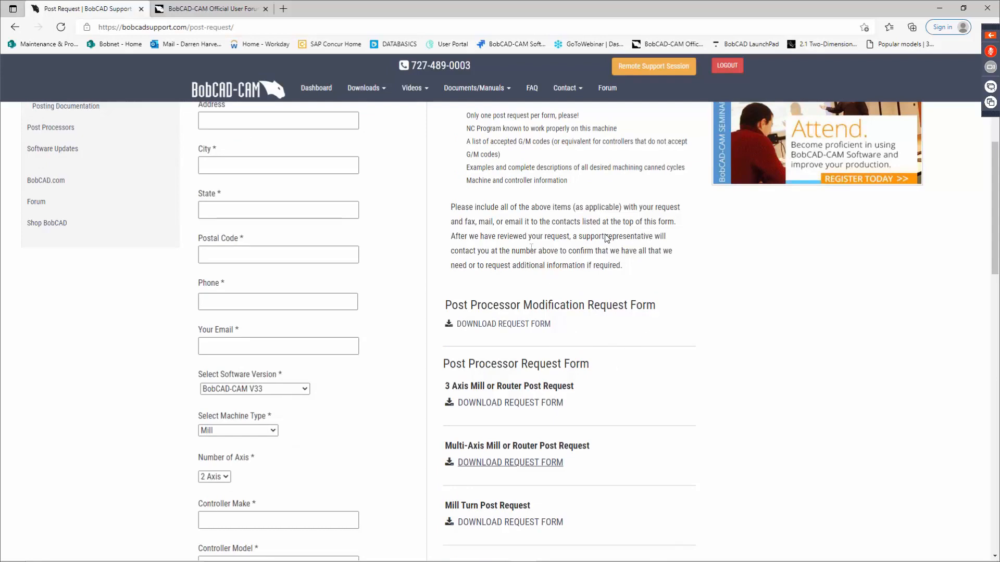
pyautogui.scroll(8, 607, 238)
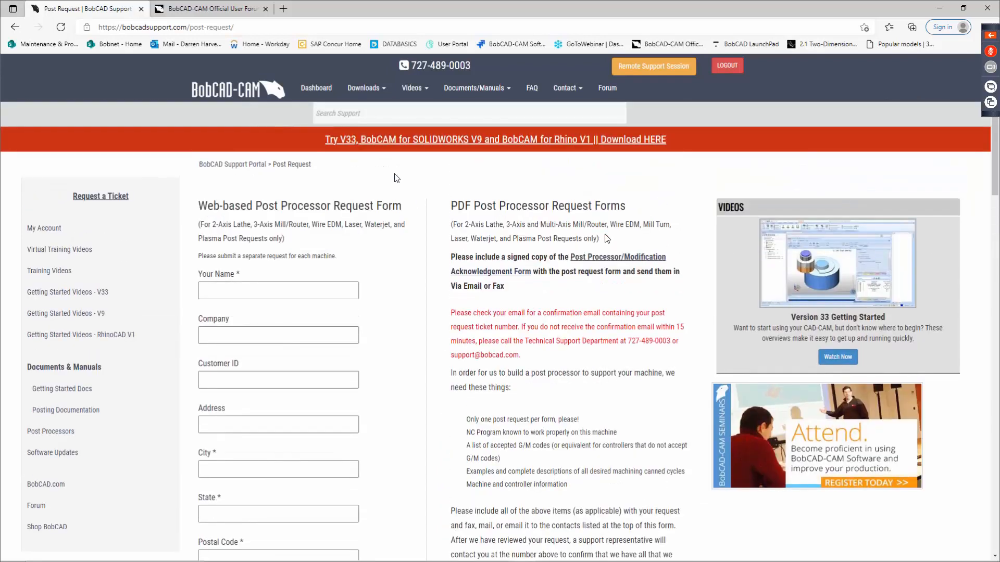
pyautogui.click(319, 94)
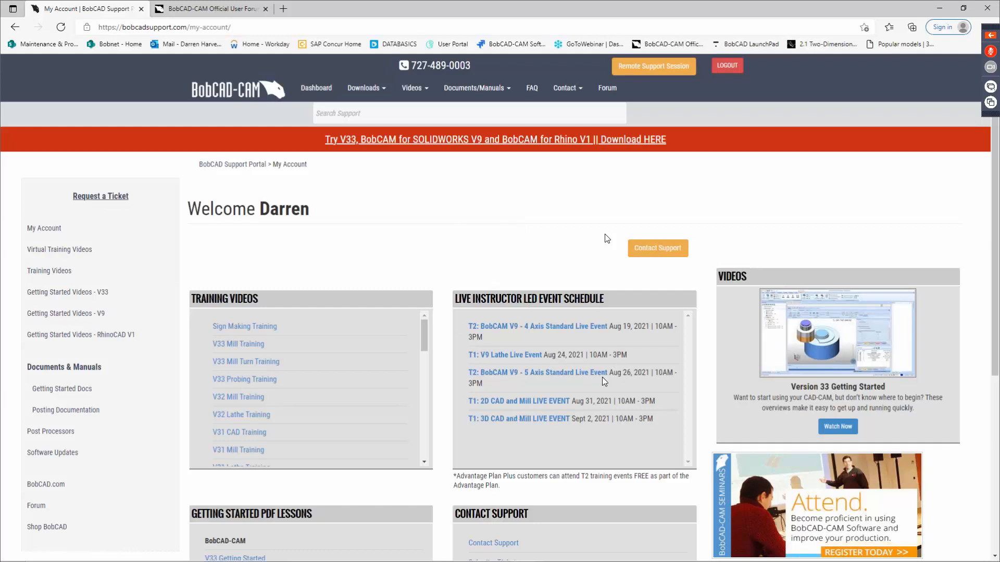
# Open the full list of Getting Started PDF lessons and find the BobCAM for SOLIDWORKS manuals.
pyautogui.scroll(-4, 557, 394)
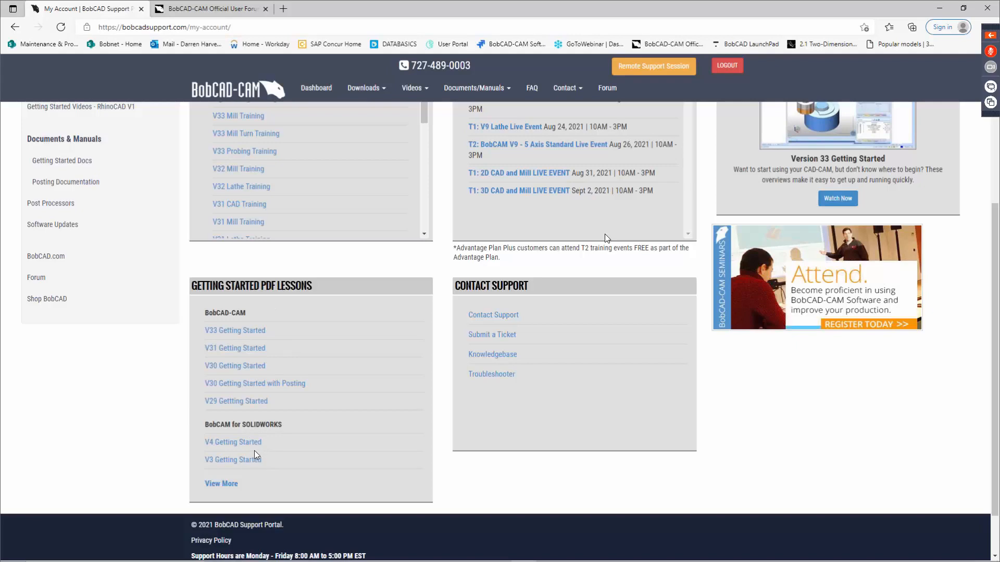
pyautogui.click(221, 483)
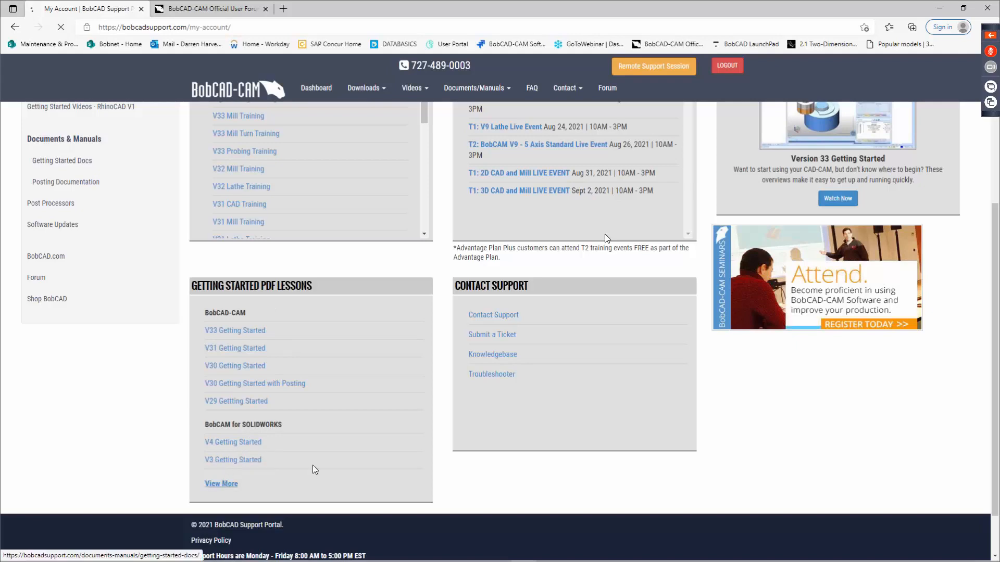
pyautogui.scroll(-10, 372, 391)
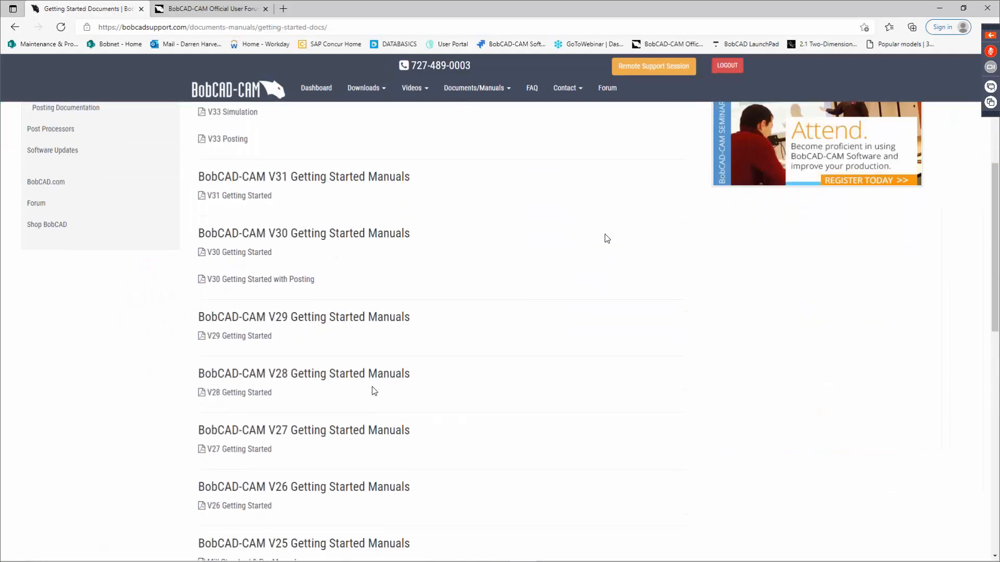
pyautogui.scroll(-4, 372, 390)
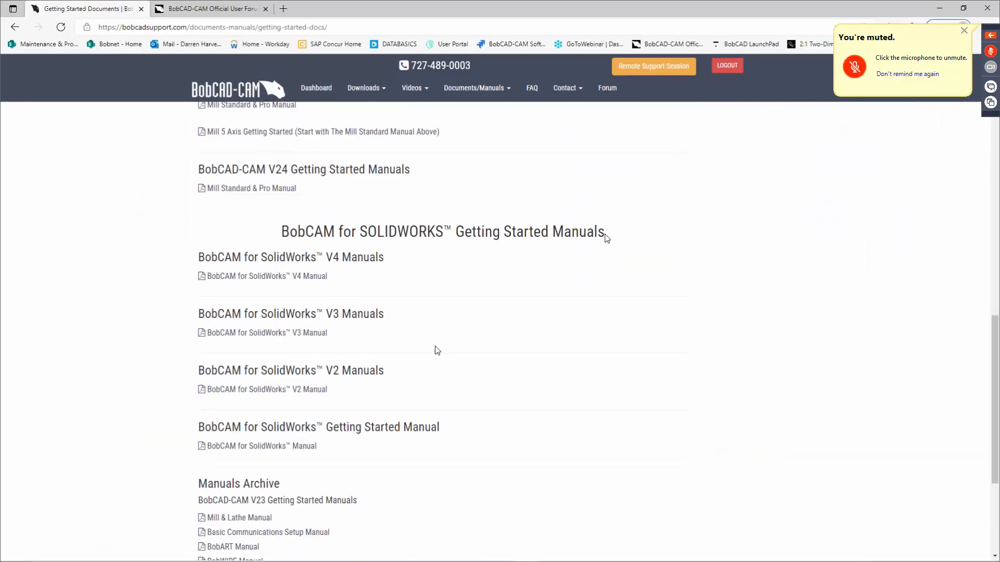
# Leave the Getting Started manuals page and return to the support portal dashboard.
pyautogui.scroll(1, 439, 325)
pyautogui.scroll(4, 438, 322)
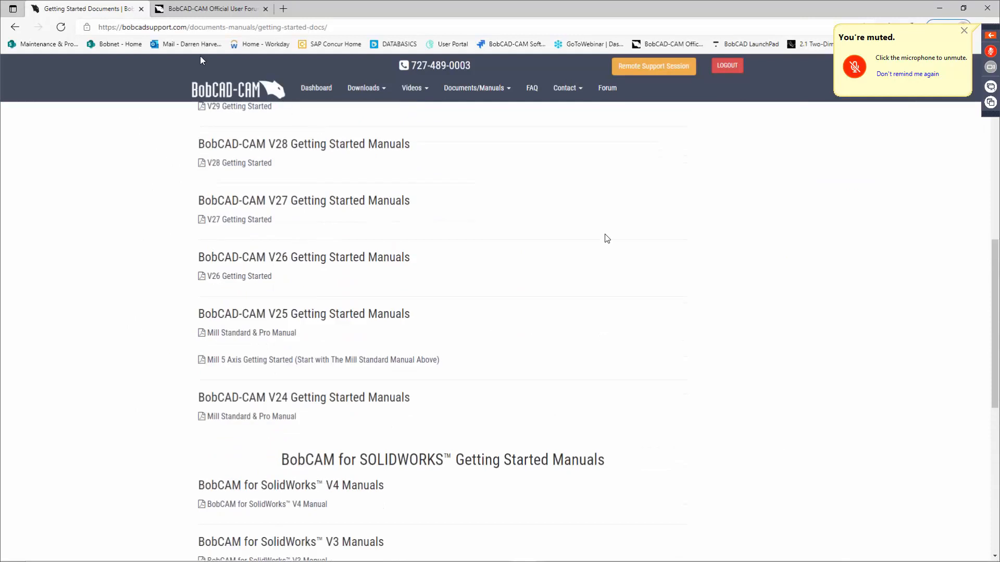
pyautogui.click(333, 91)
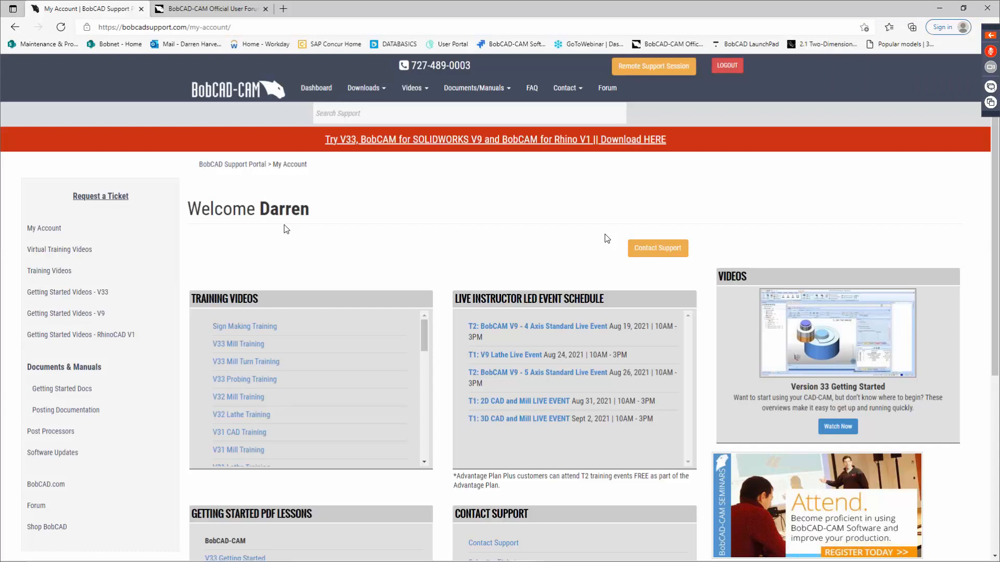
# Look over the categories and latest topics on the BobCAD-CAM user forum, and return to the support portal.
pyautogui.click(210, 9)
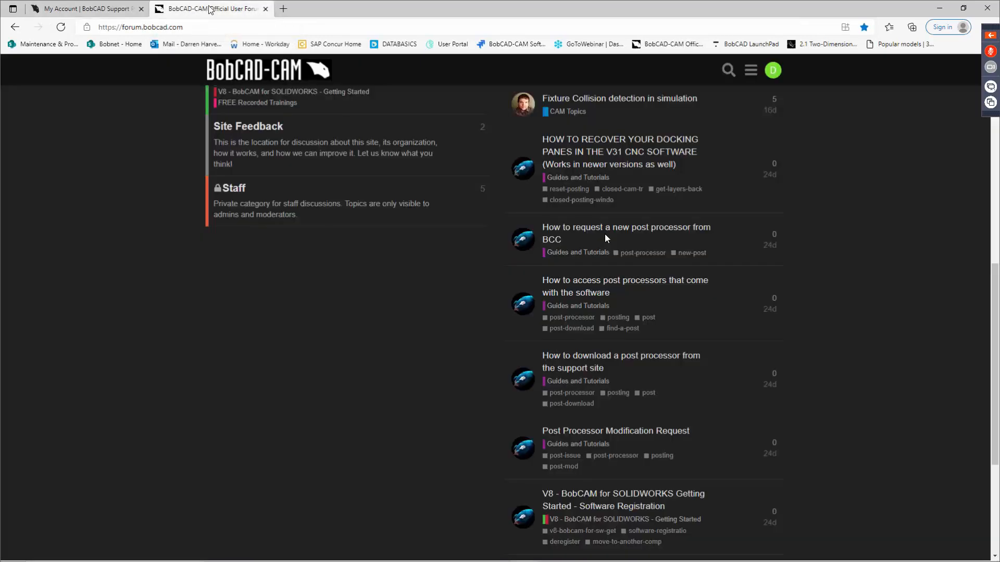
pyautogui.scroll(10, 198, 137)
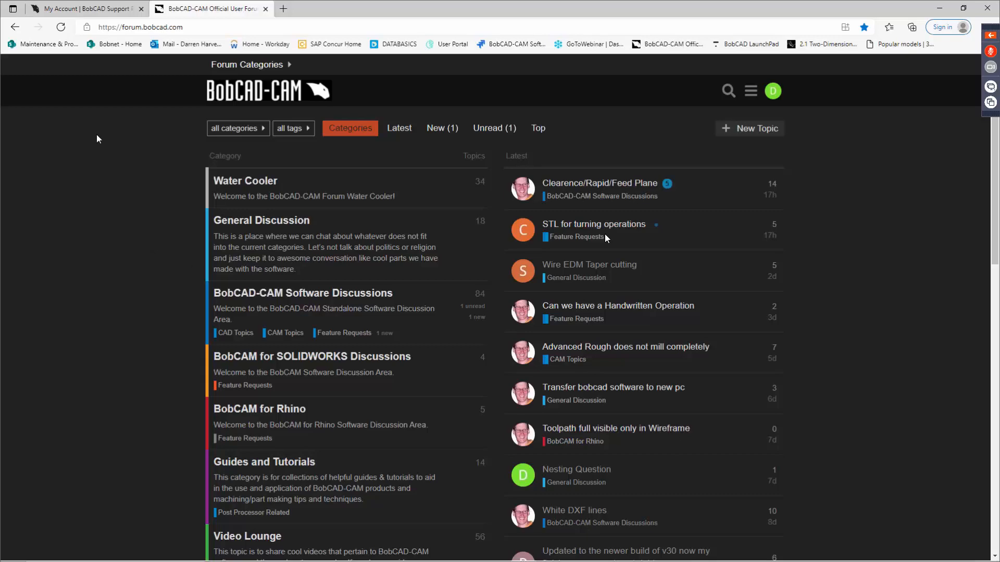
pyautogui.click(78, 9)
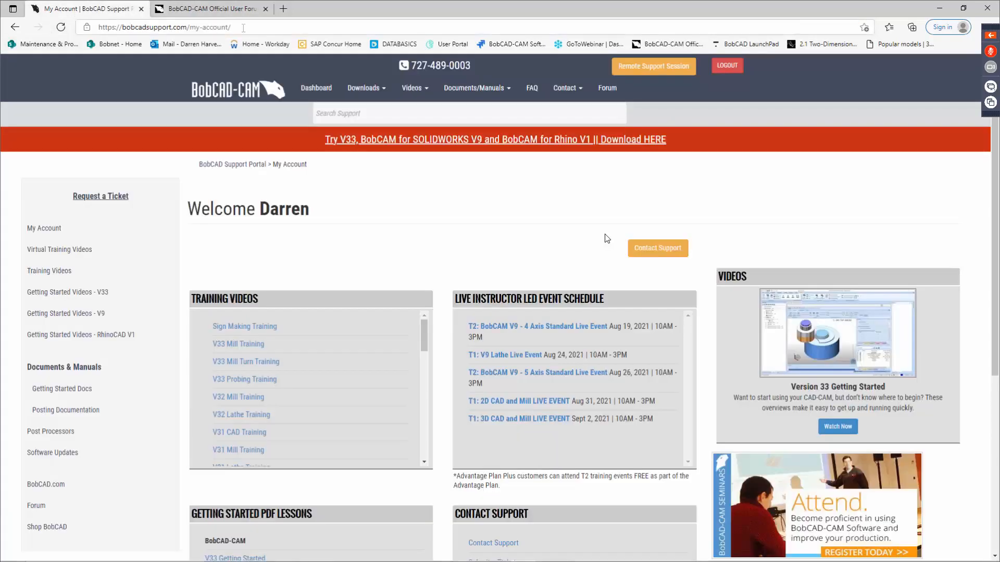
# Go to bobcad.com and open its CAD/CAM Training overview page.
pyautogui.click(244, 27)
pyautogui.click(240, 28)
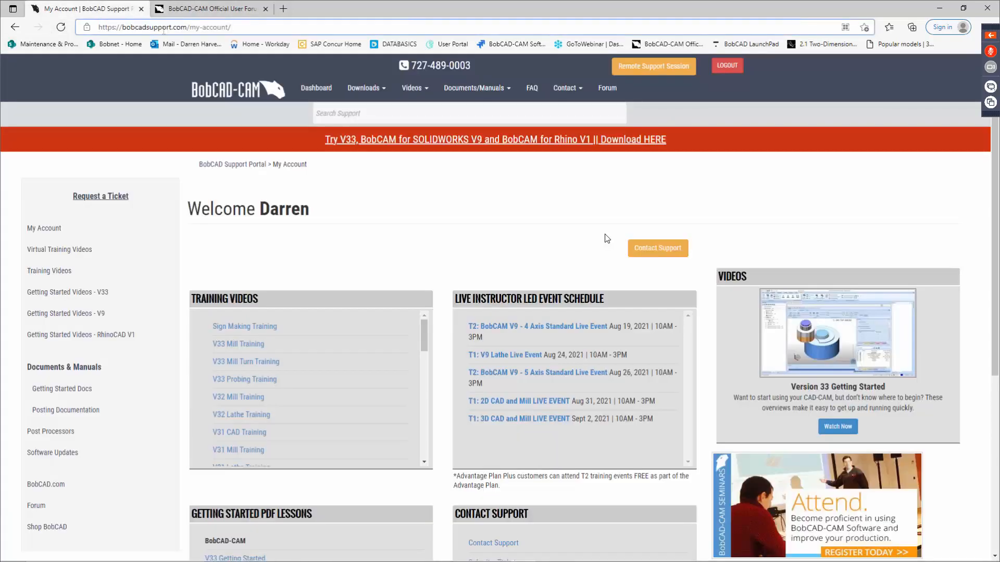
pyautogui.moveTo(147, 28); pyautogui.dragTo(267, 32)
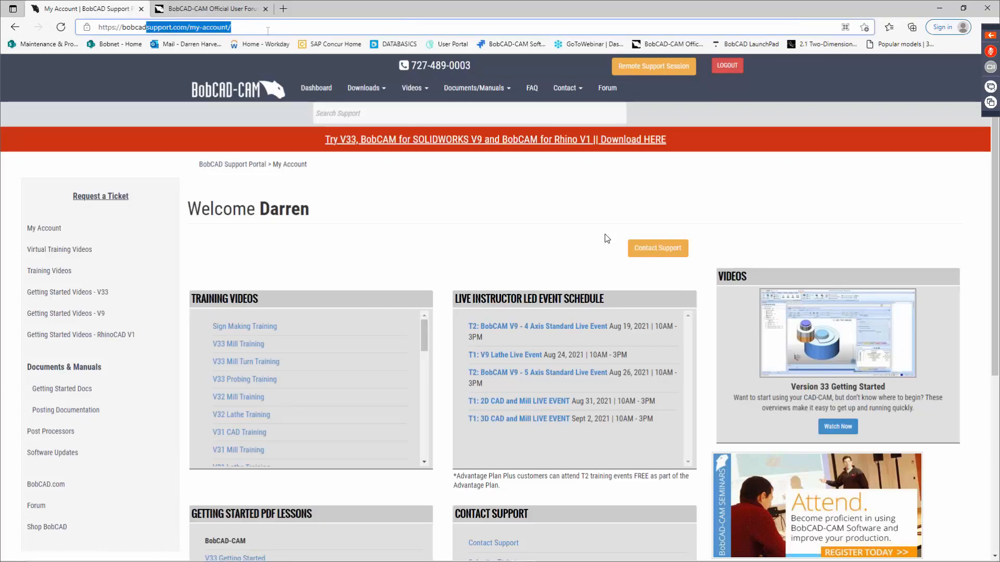
pyautogui.press('BackSpace')
pyautogui.write('.com')
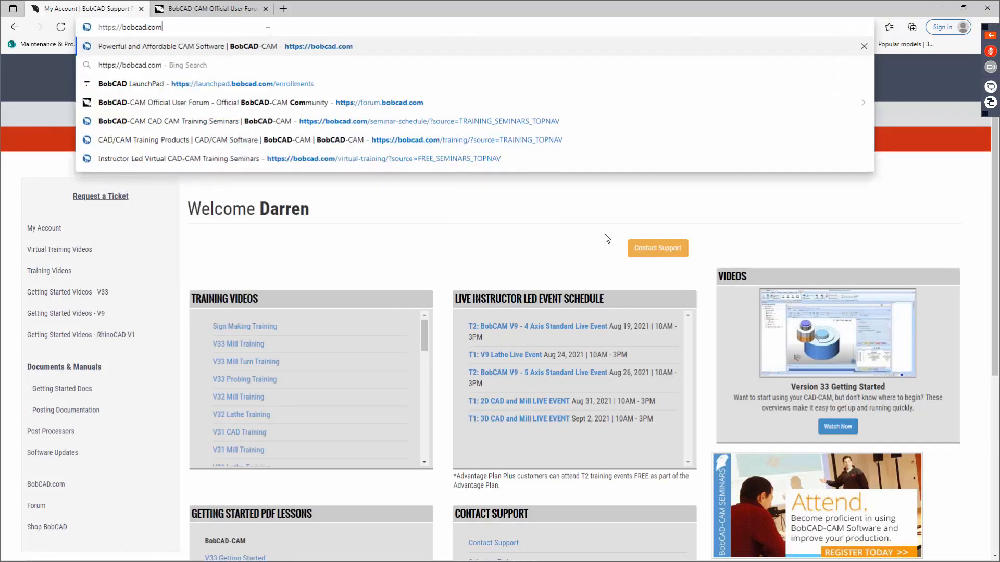
pyautogui.press('Return')
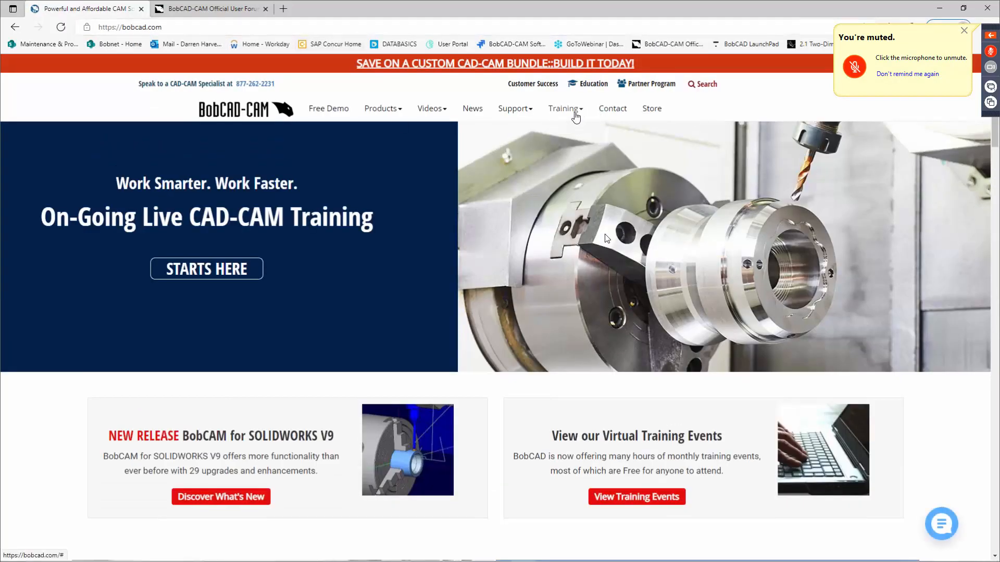
pyautogui.moveTo(573, 115)
pyautogui.click(574, 168)
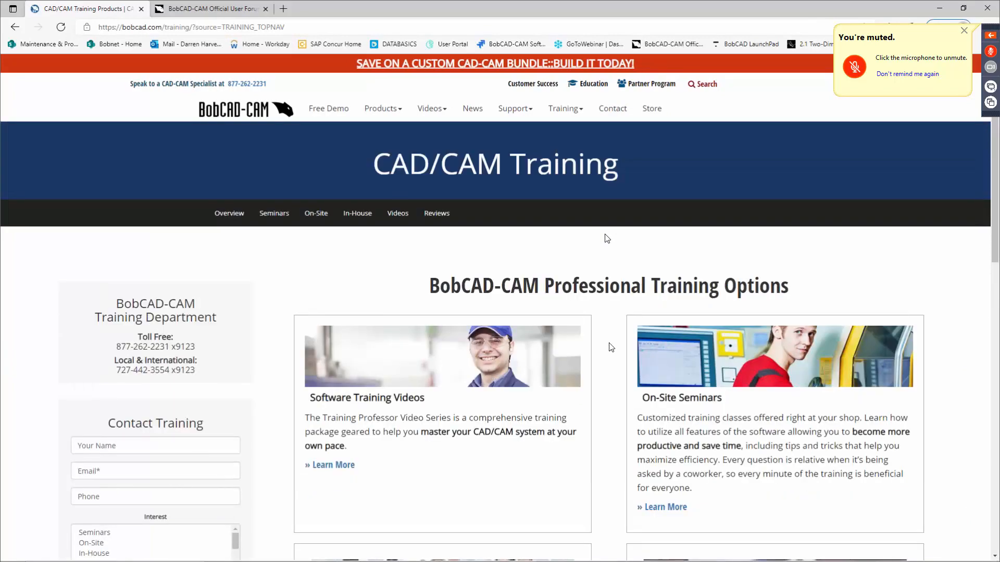
# Examine the professional training options: software training videos, on-site seminars, 3-day local seminars, online training and in-house seminars.
pyautogui.scroll(-5, 607, 239)
pyautogui.scroll(3, 607, 239)
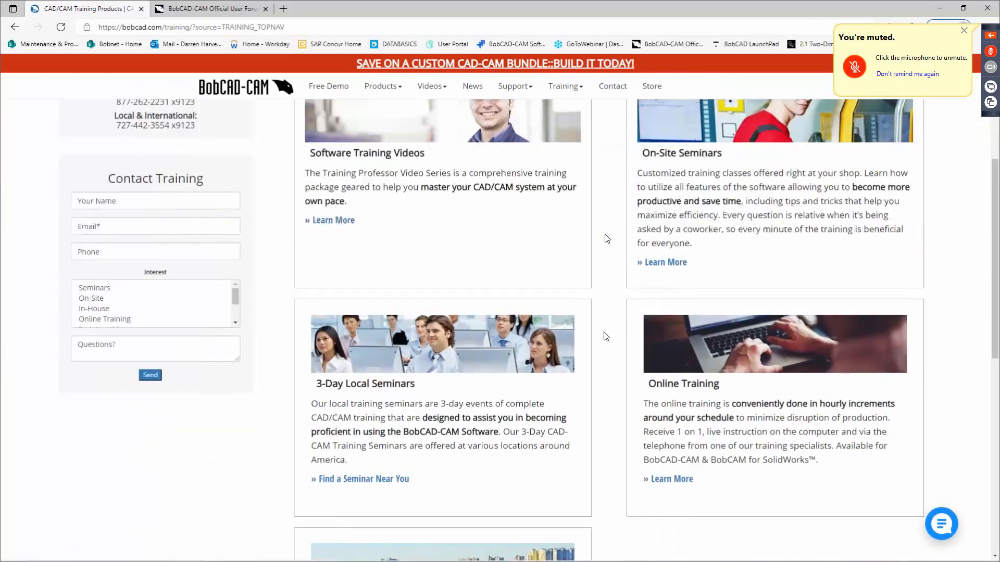
pyautogui.scroll(-7, 607, 239)
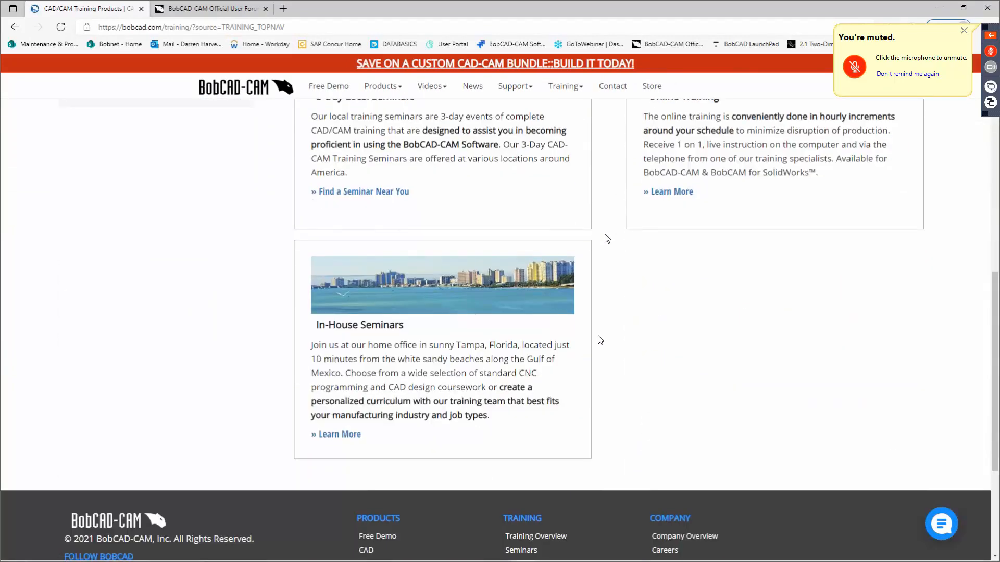
pyautogui.scroll(4, 600, 339)
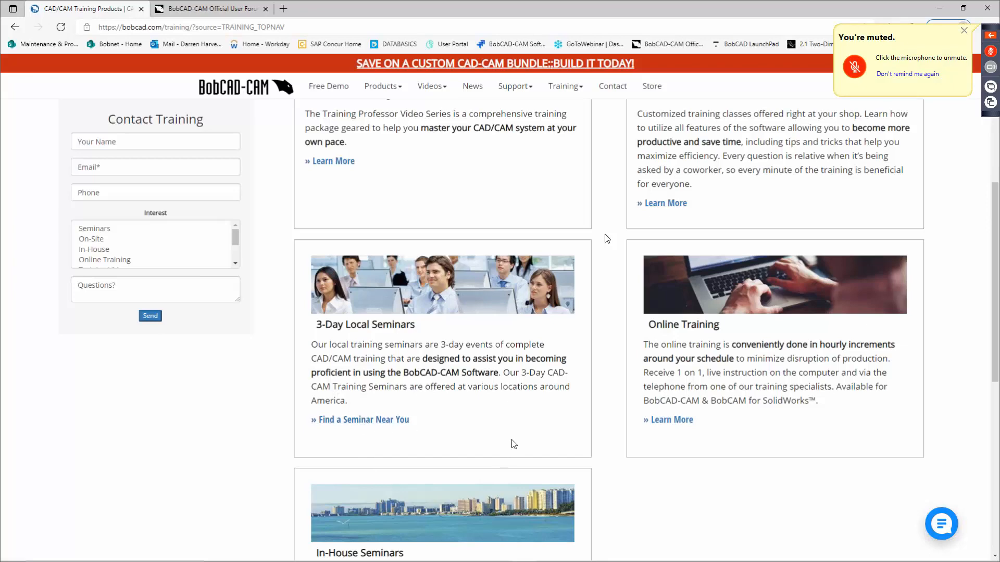
pyautogui.scroll(6, 512, 440)
pyautogui.scroll(-3, 357, 297)
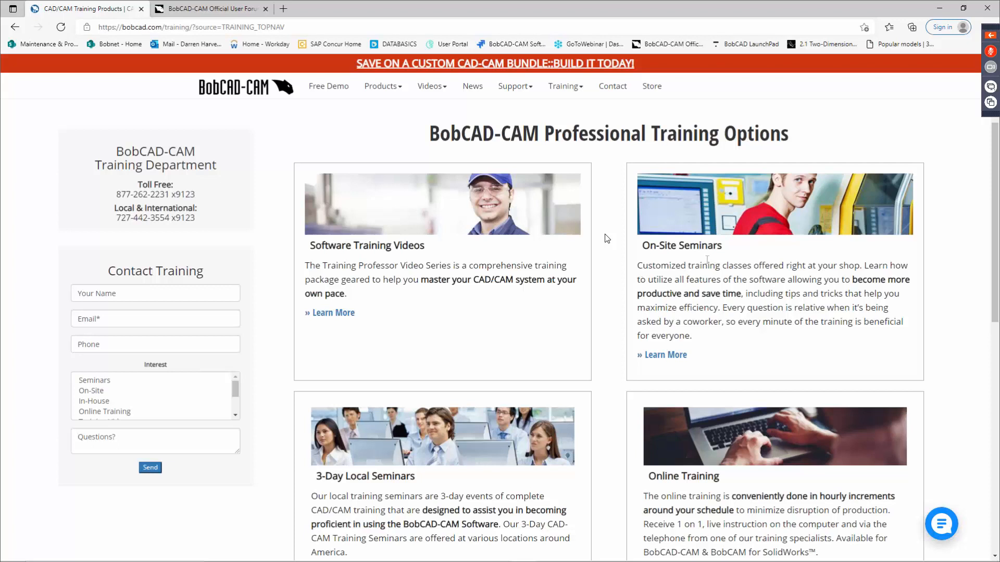
pyautogui.scroll(-4, 735, 384)
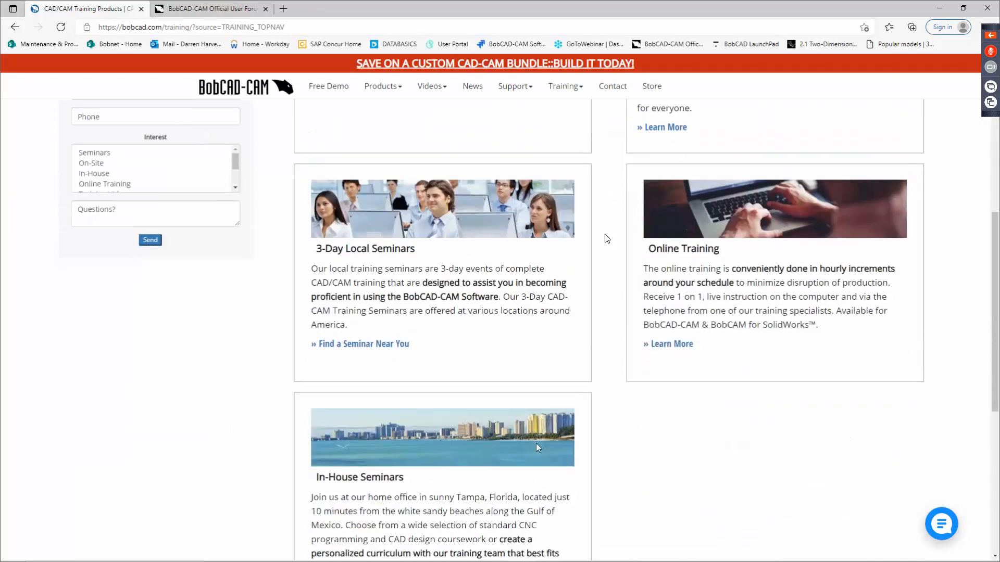
pyautogui.scroll(-1, 607, 238)
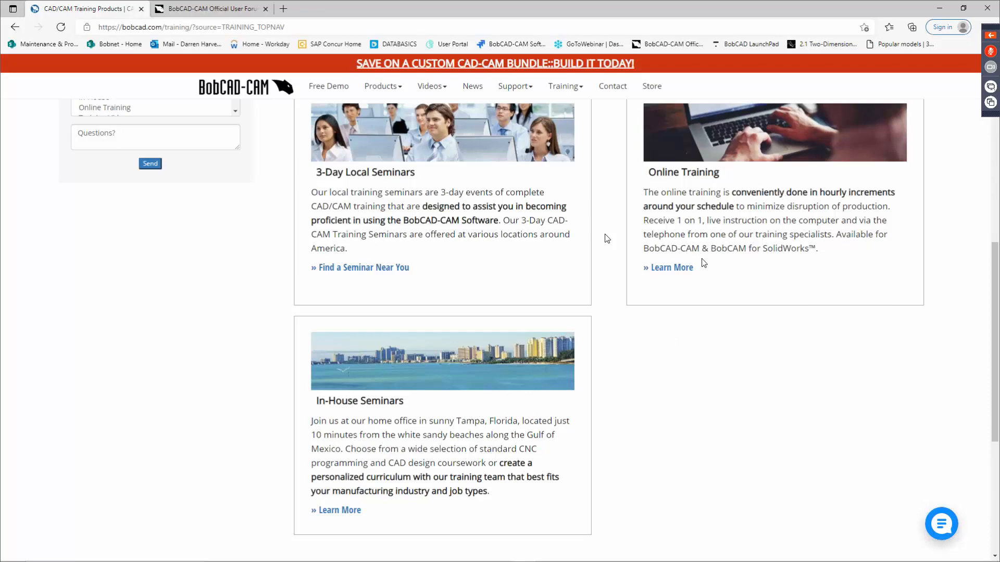
pyautogui.scroll(5, 718, 278)
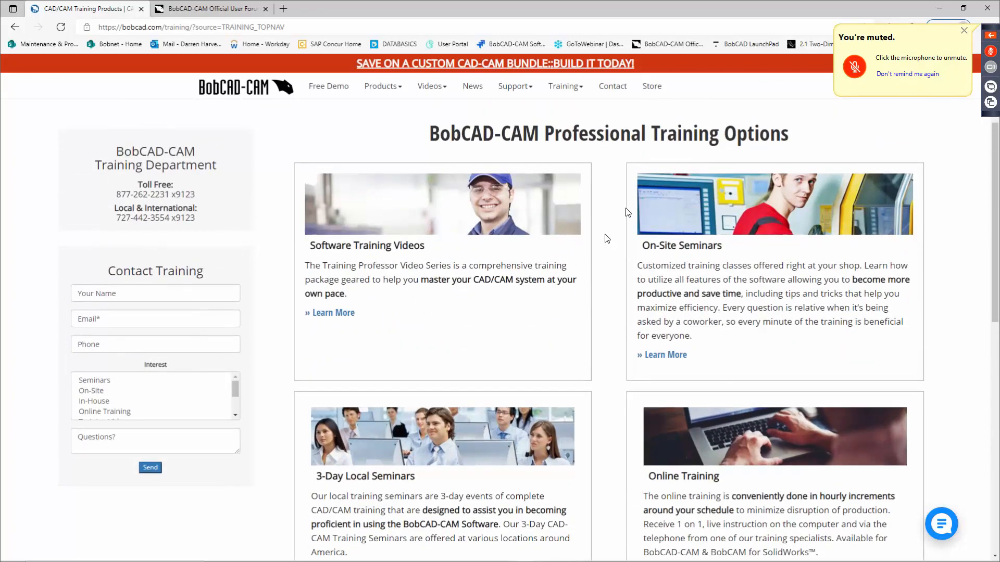
# Close the browser to switch to SOLIDWORKS, and widen the feature tree area beside the 4axis1 part.
pyautogui.click(987, 8)
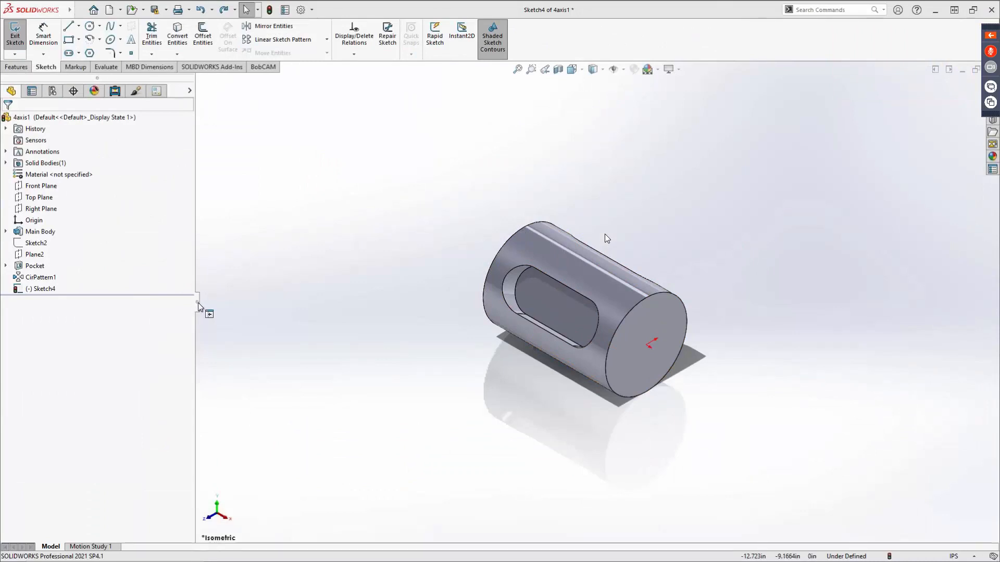
pyautogui.moveTo(199, 307); pyautogui.dragTo(272, 307)
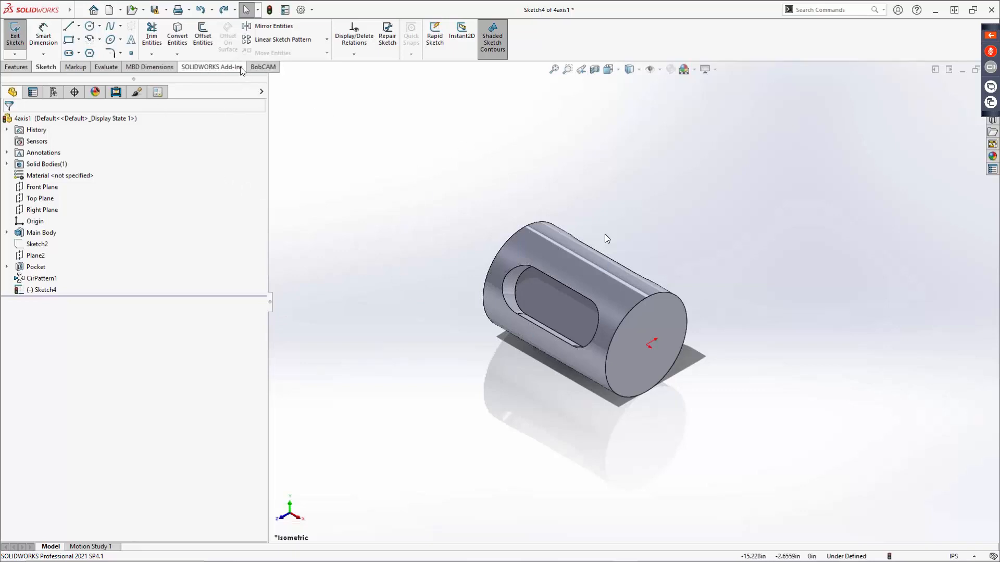
# Check the SOLIDWORKS Add-Ins list for the BobCAM for SOLIDWORKS entry and close it without changes.
pyautogui.click(313, 11)
pyautogui.click(318, 50)
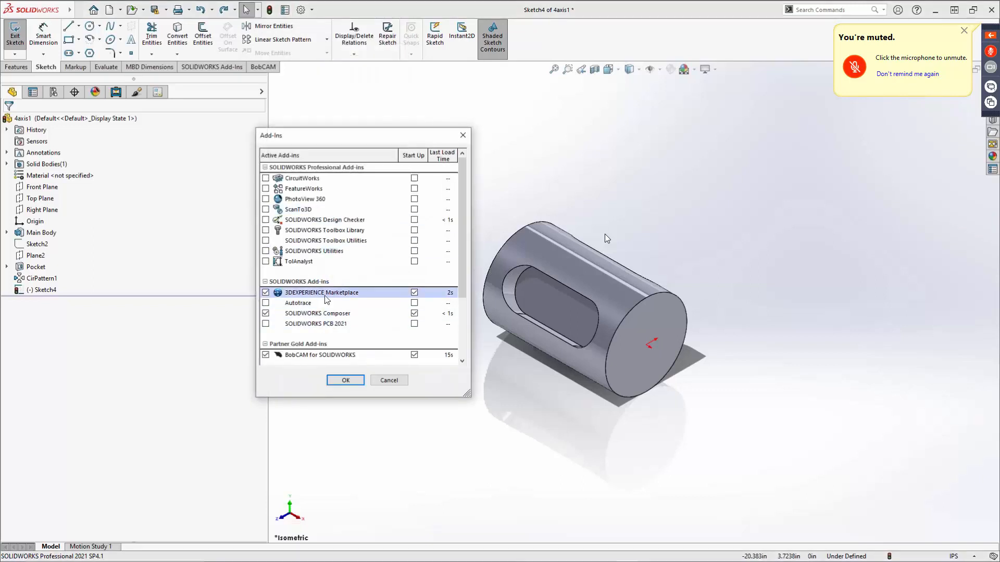
pyautogui.scroll(-3, 324, 295)
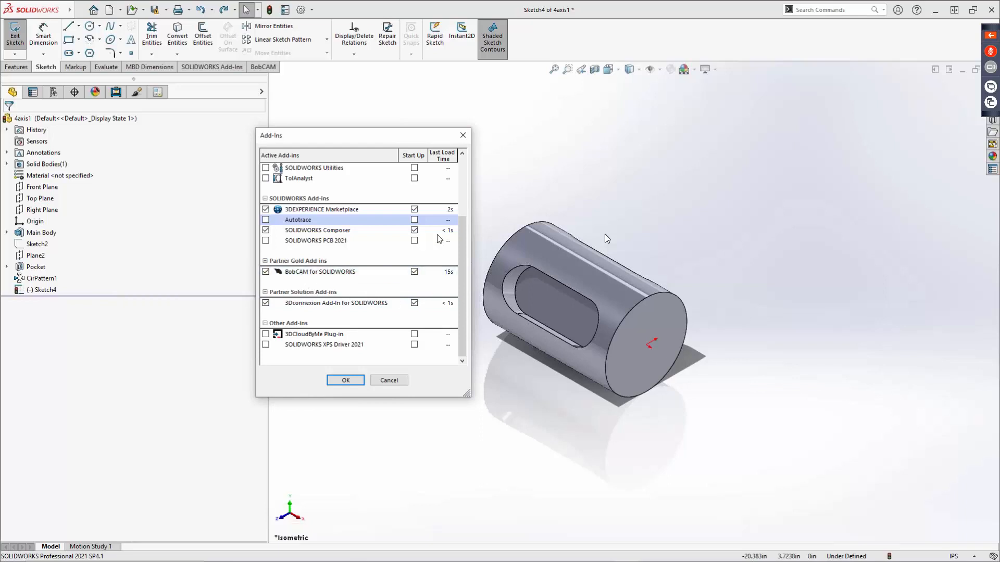
pyautogui.click(463, 135)
# Review the BobCAM Knowledge Base rules for hole, counterbore, tapped and counterbore tapped holes, including the hole operation list choices, and close it.
pyautogui.click(258, 67)
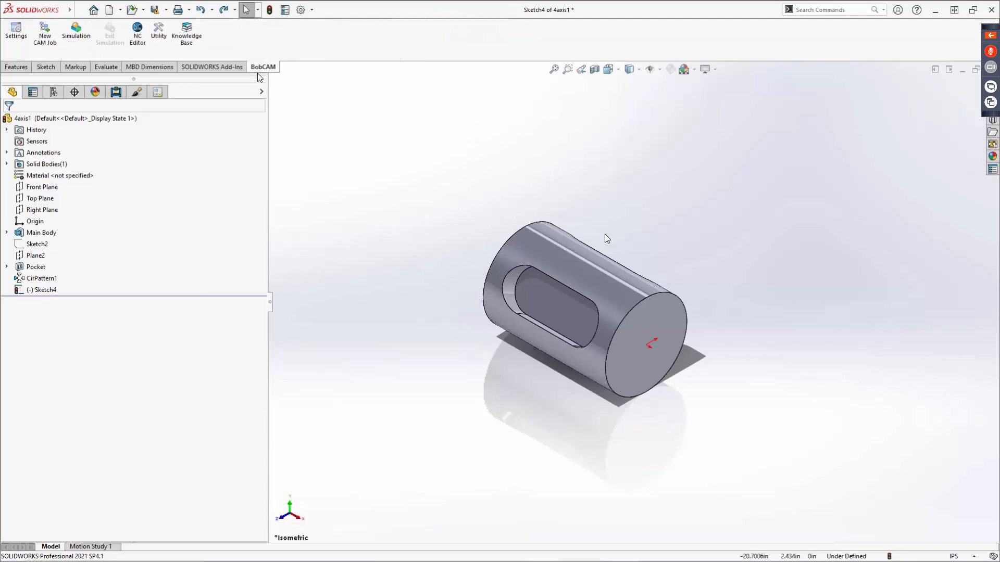
pyautogui.click(187, 34)
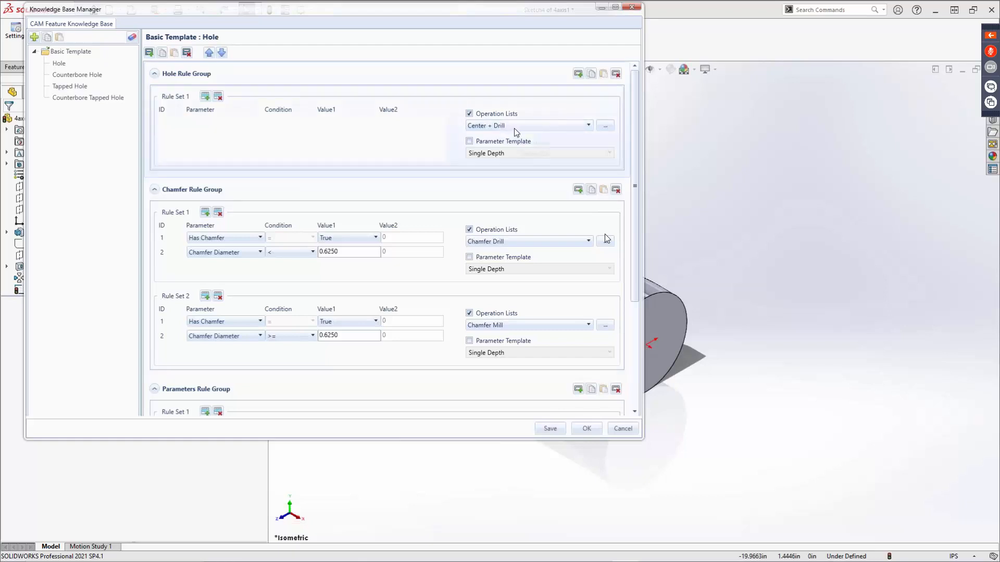
pyautogui.moveTo(504, 130)
pyautogui.click(512, 125)
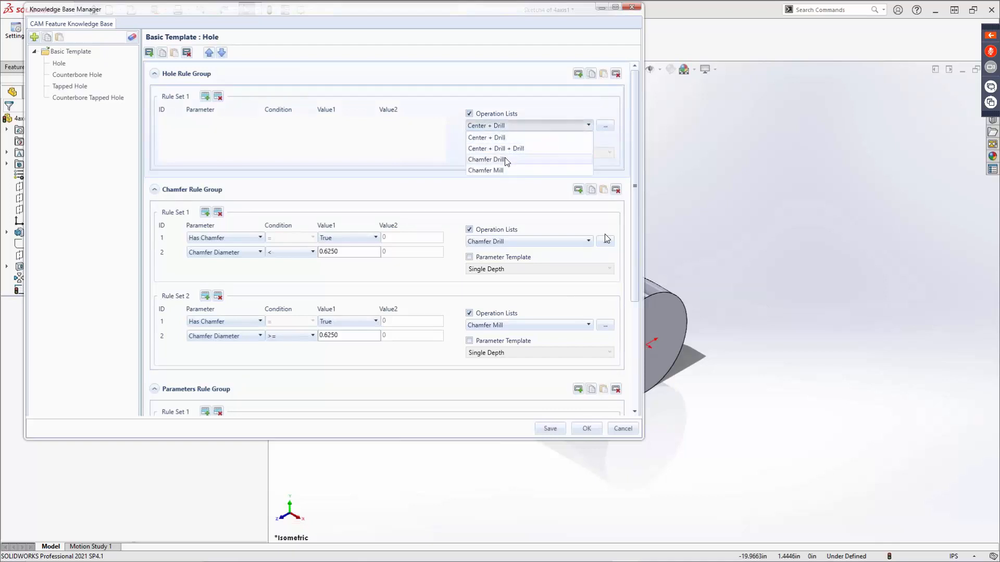
pyautogui.click(405, 159)
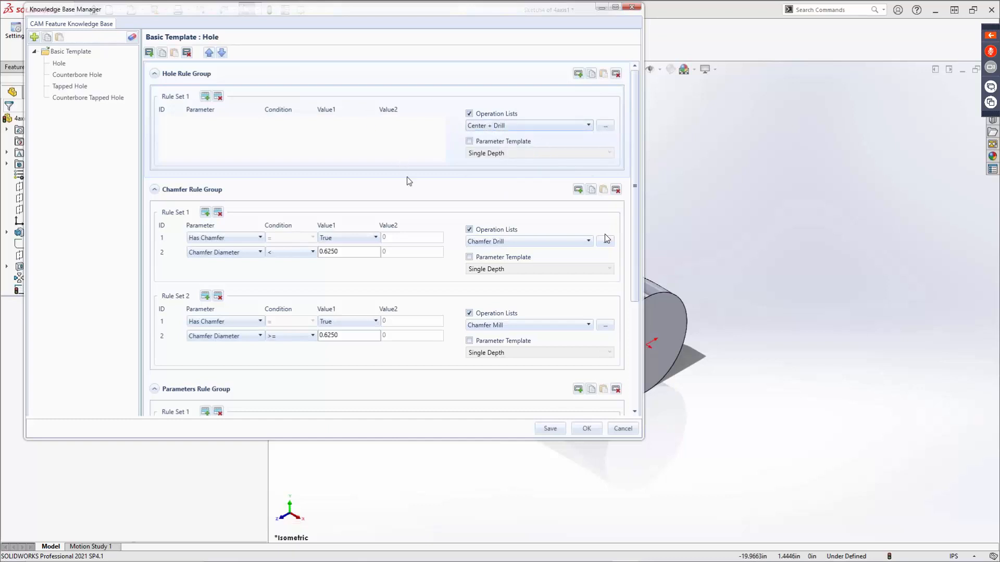
pyautogui.click(68, 74)
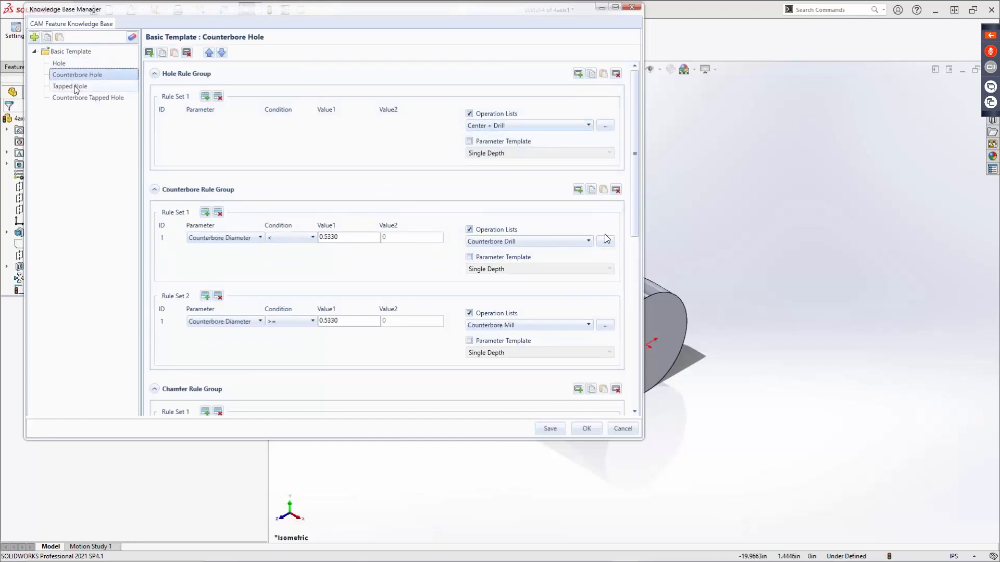
pyautogui.click(76, 87)
pyautogui.press('Down')
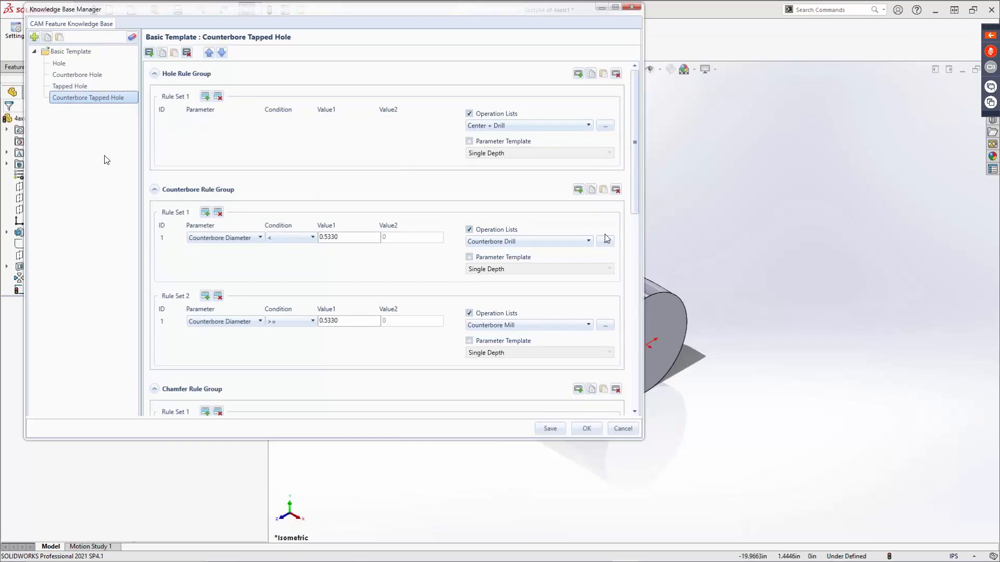
pyautogui.click(633, 8)
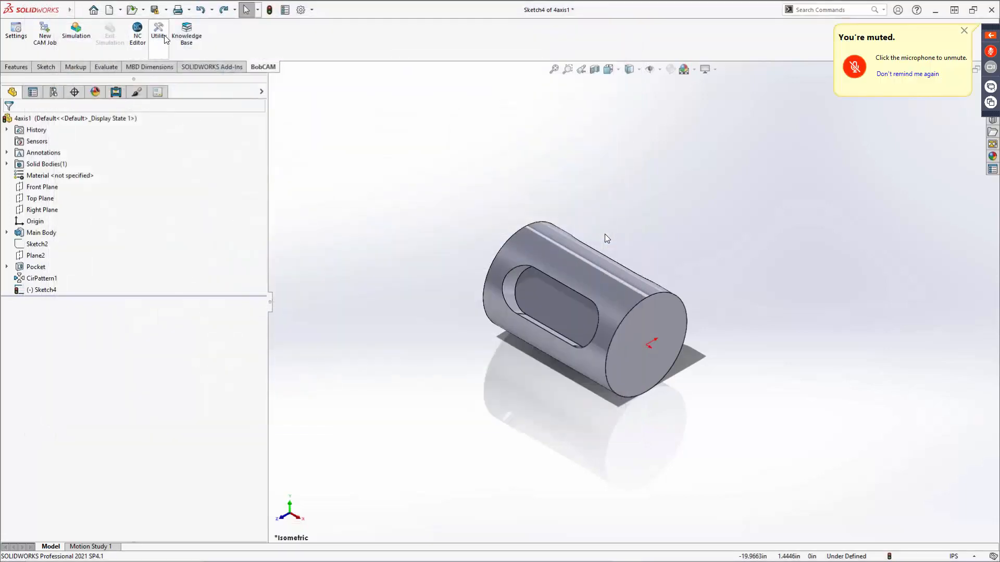
# View the BobCAM Utility for converting saved features to templates, and close it.
pyautogui.click(158, 35)
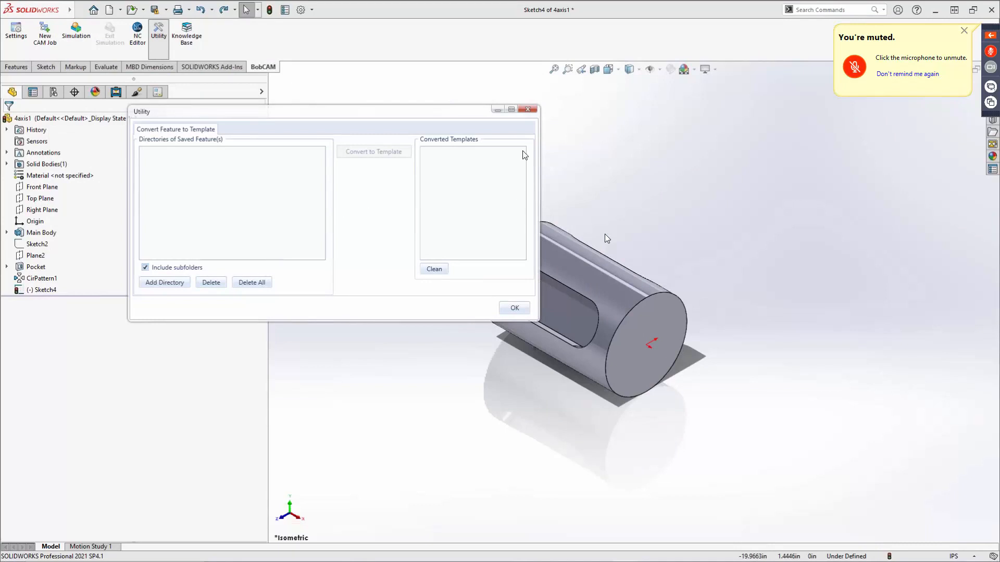
pyautogui.click(529, 110)
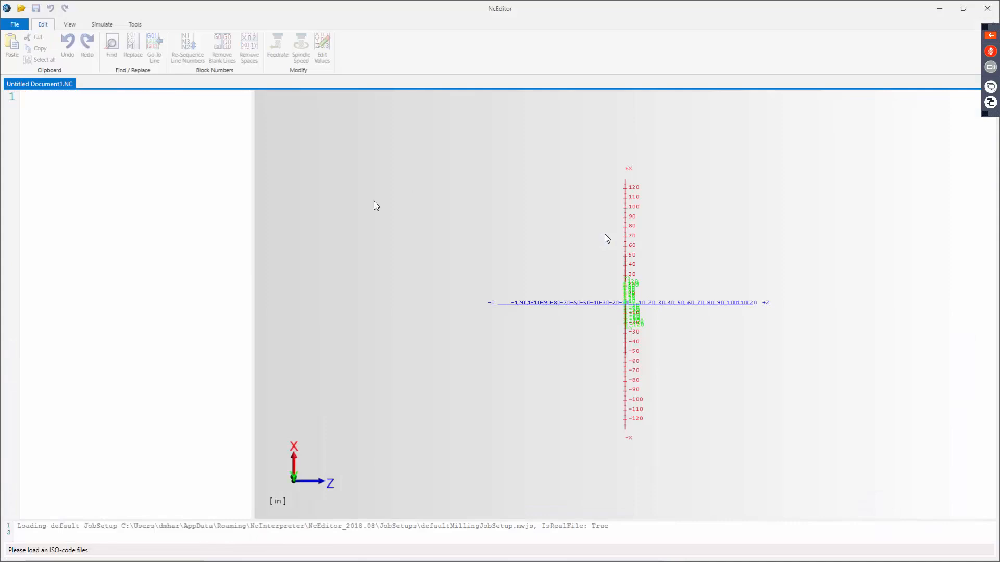
# Widen the code area in the NC Editor to look over its layout, and return to SOLIDWORKS.
pyautogui.moveTo(254, 284); pyautogui.dragTo(785, 310)
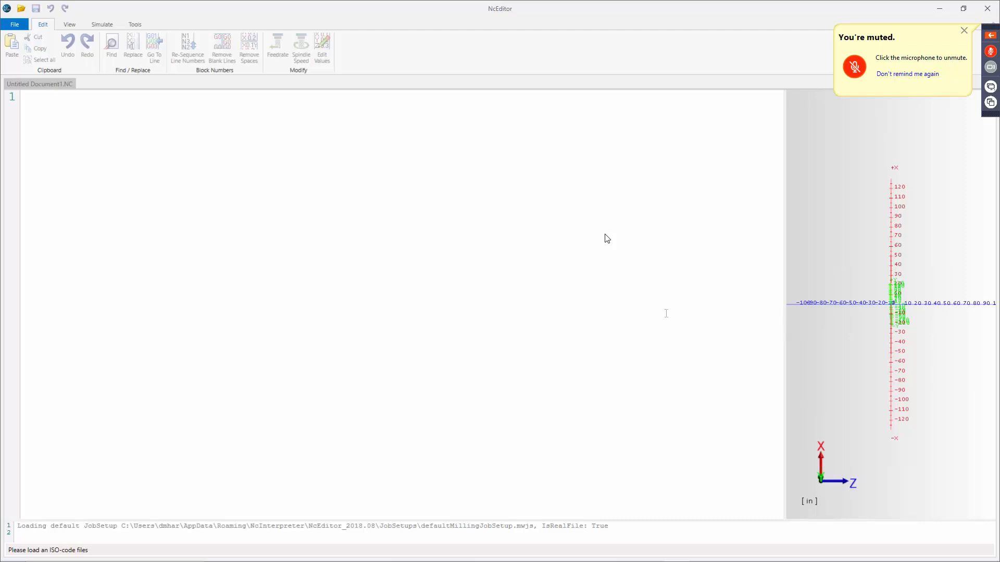
pyautogui.click(964, 30)
pyautogui.click(523, 550)
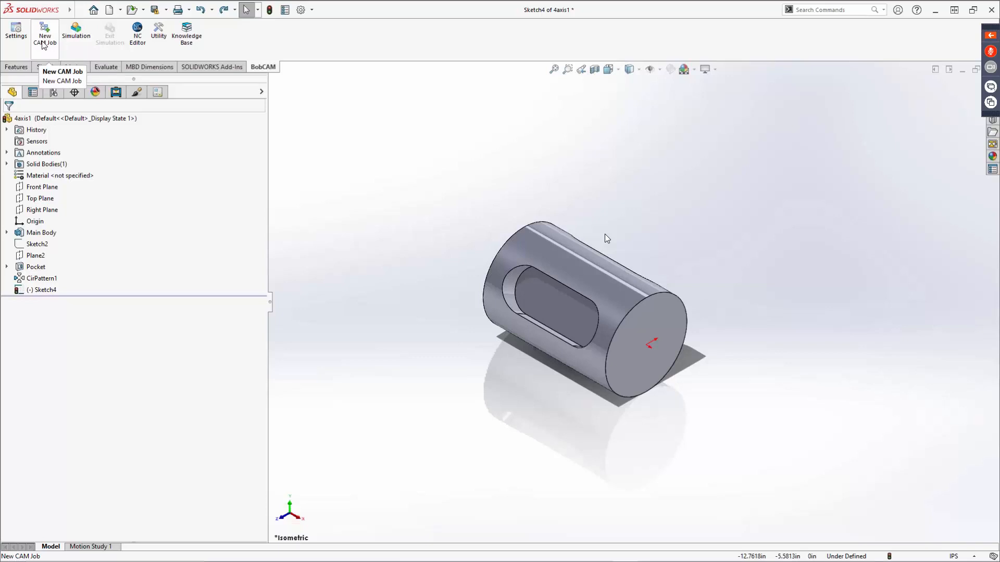
# Compare the document default and current document CAM tolerances, simulation and machining order options in the BobCAM settings, and close them without changes.
pyautogui.click(16, 32)
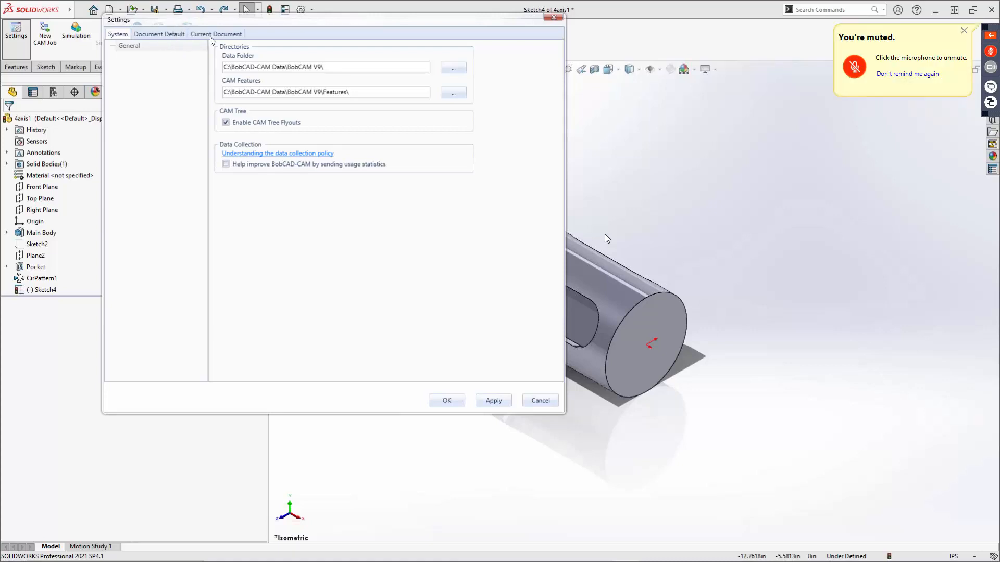
pyautogui.click(166, 34)
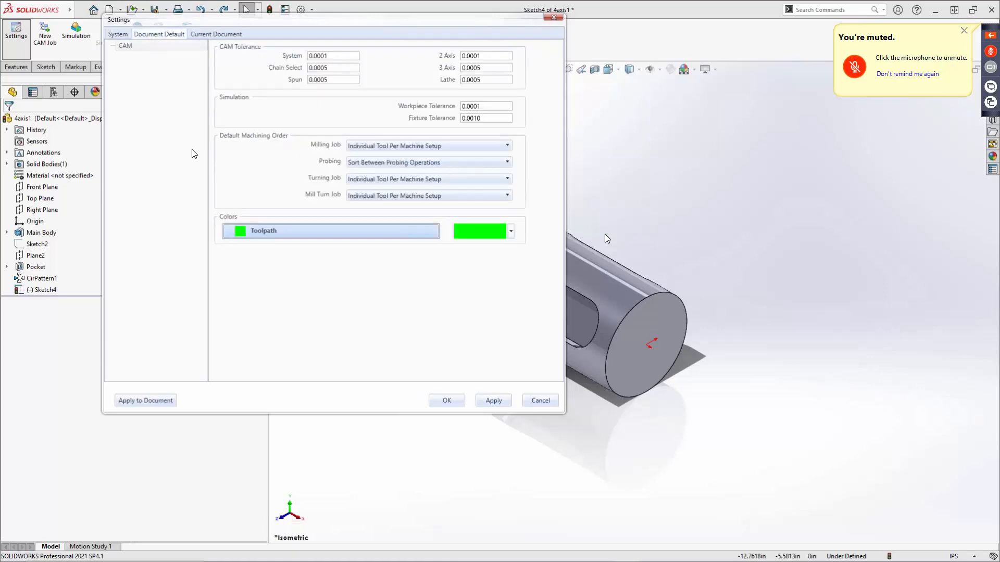
pyautogui.click(216, 35)
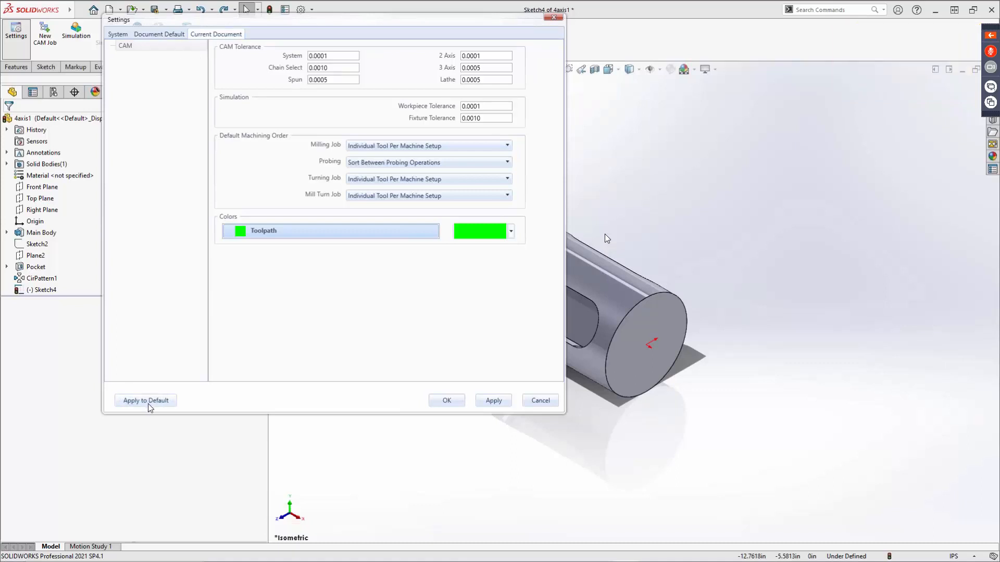
pyautogui.click(172, 31)
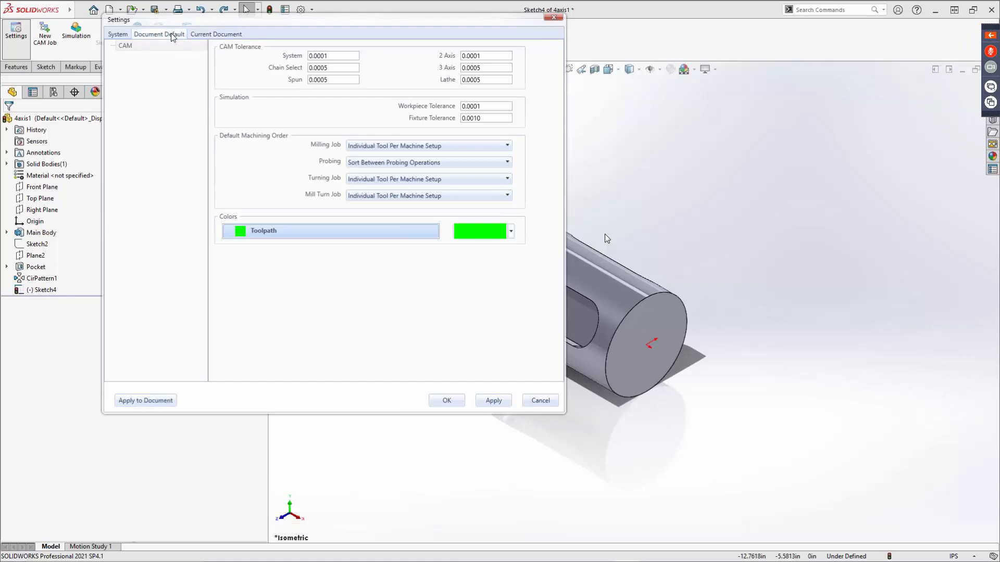
pyautogui.click(224, 35)
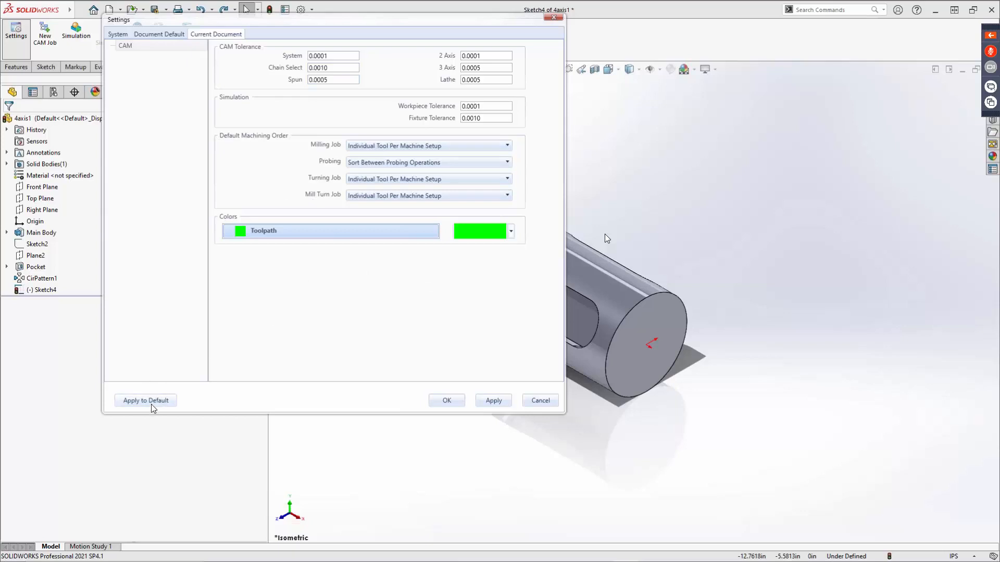
pyautogui.click(172, 34)
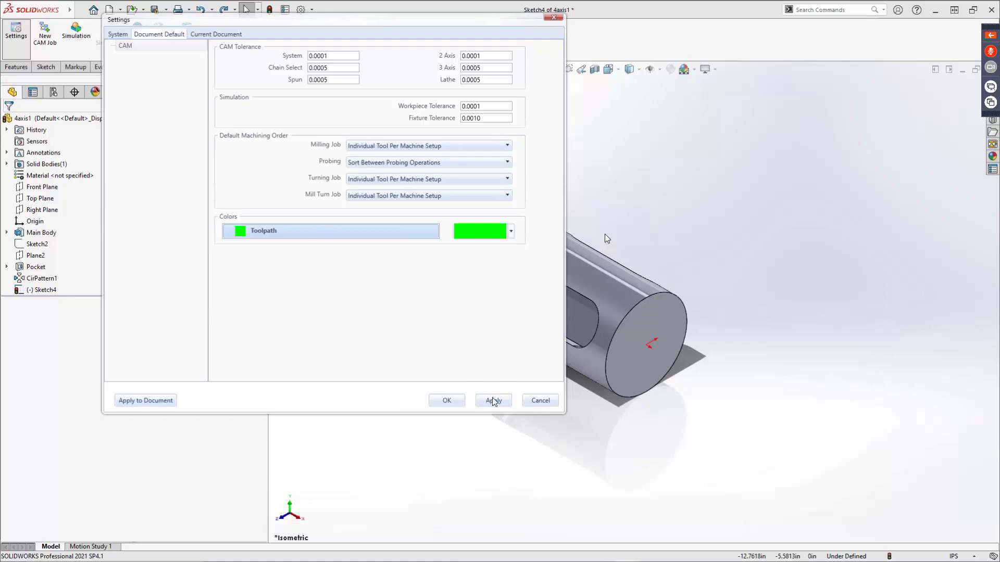
pyautogui.click(540, 401)
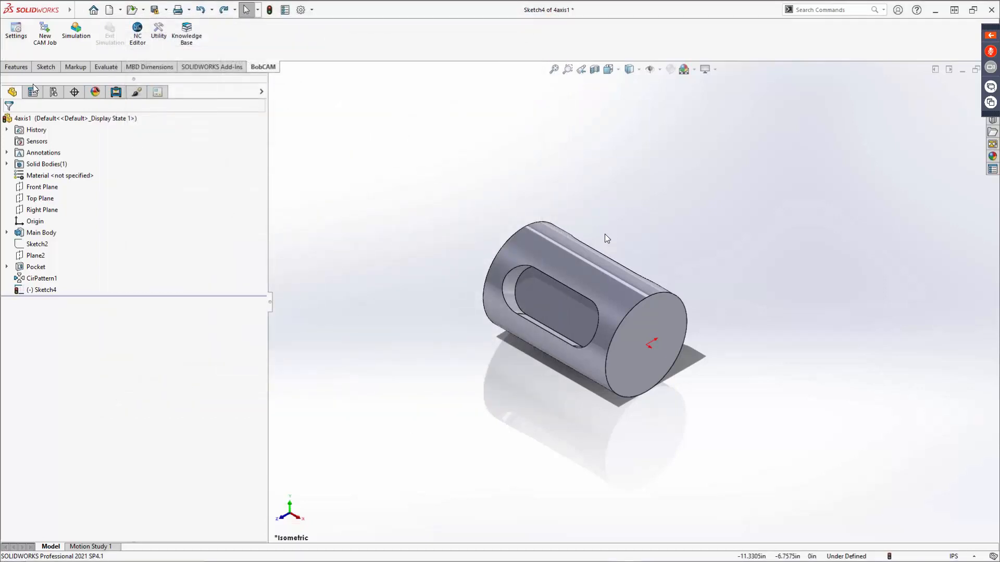
# Open the current settings of the CAM Defaults in the BobCAM tree and select BC_4x_Mill as the machine make.
pyautogui.click(115, 93)
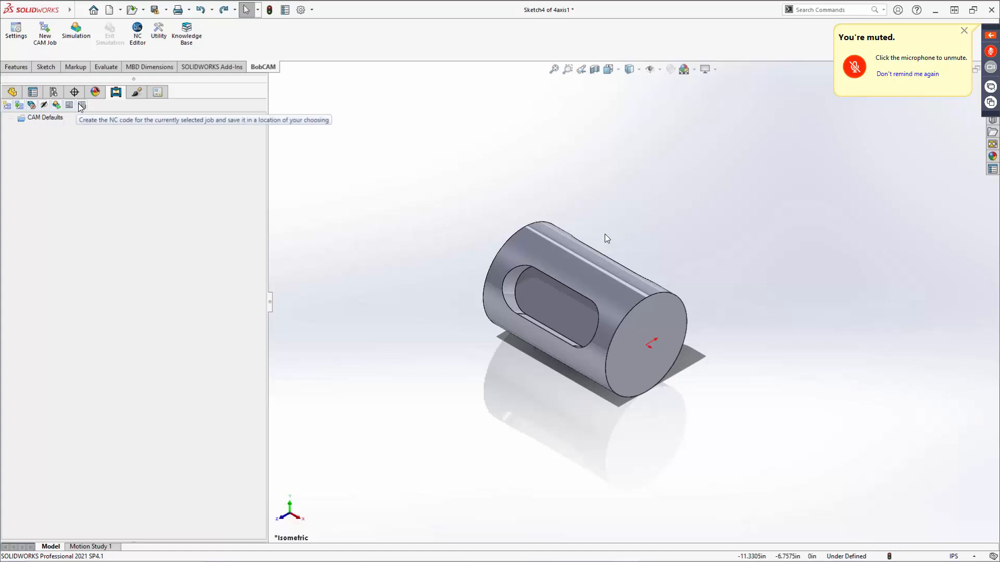
pyautogui.rightClick(51, 126)
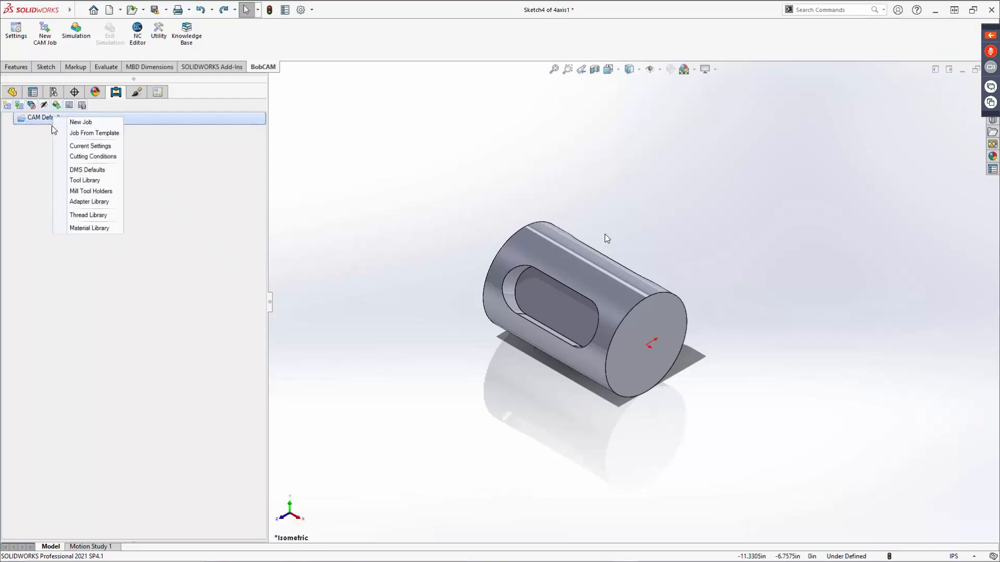
pyautogui.click(81, 148)
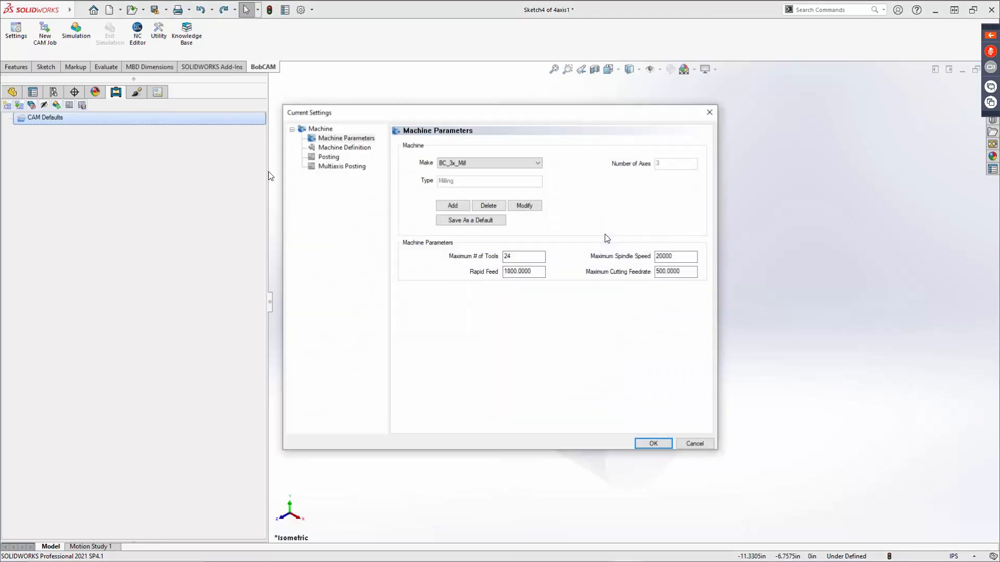
pyautogui.click(497, 168)
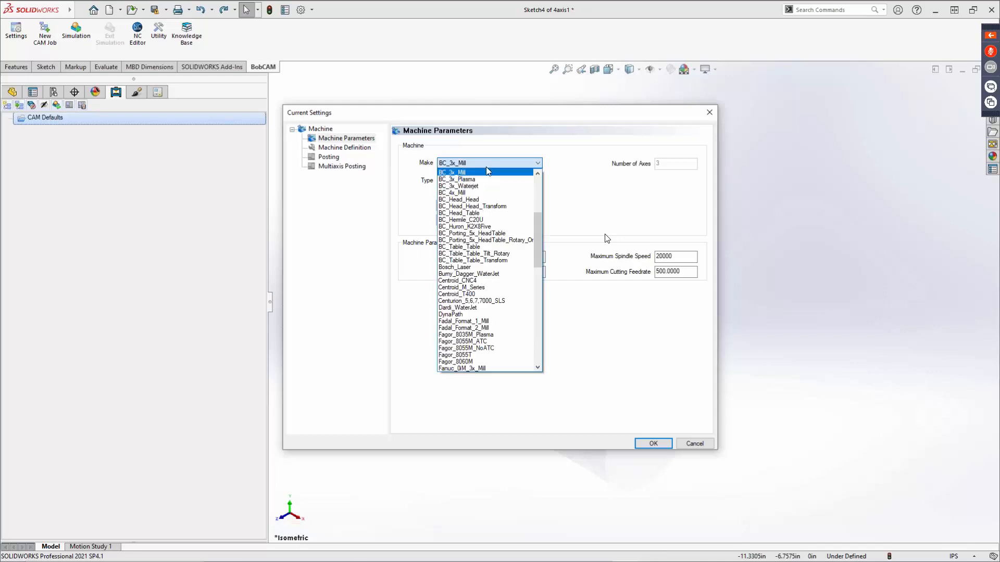
pyautogui.click(475, 194)
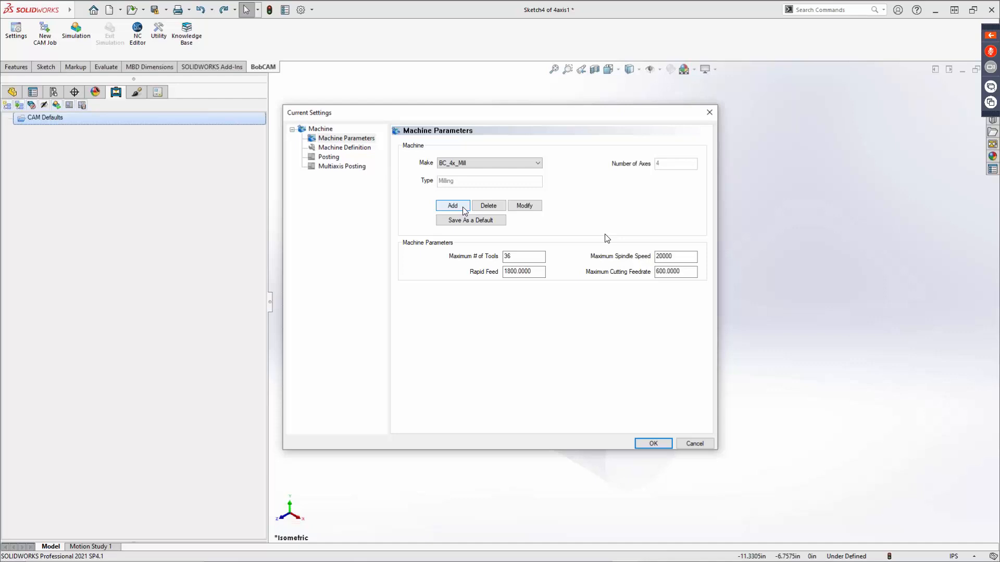
# Review the machine's name and type, maximum number of tools, spindle speed and cutting feedrate fields without changing them.
pyautogui.click(524, 206)
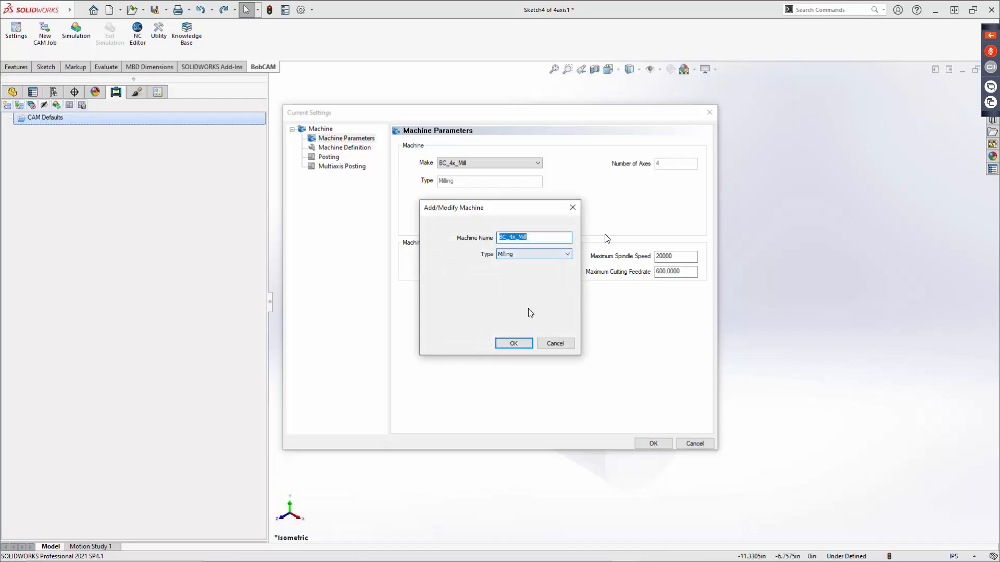
pyautogui.click(556, 344)
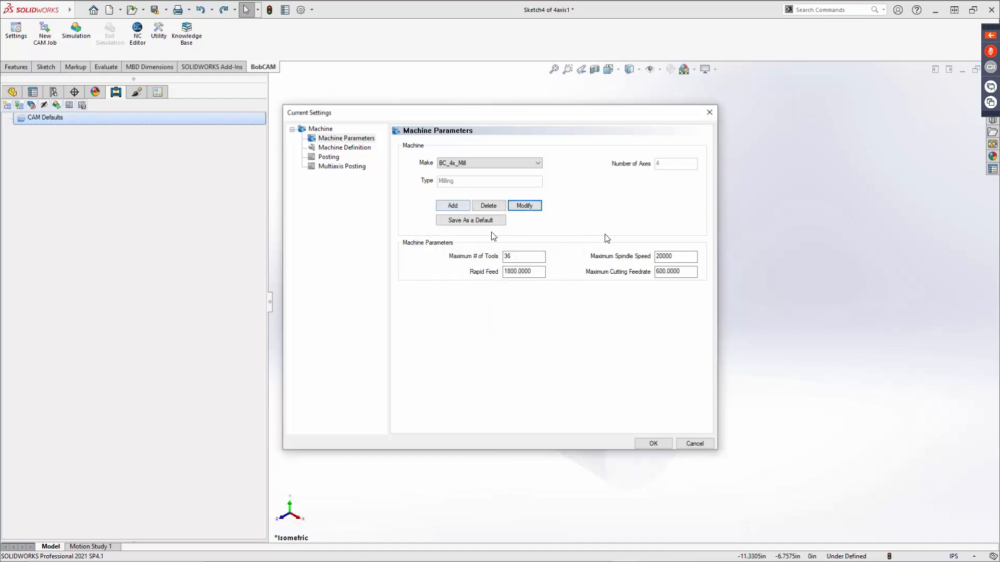
pyautogui.doubleClick(527, 255)
pyautogui.moveTo(693, 256); pyautogui.dragTo(641, 276)
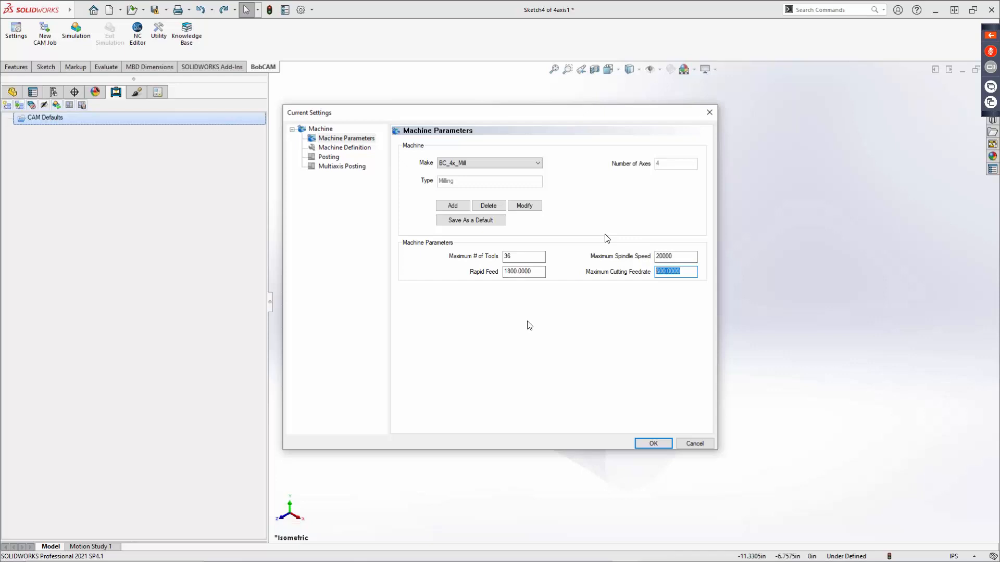
pyautogui.click(678, 257)
pyautogui.click(688, 273)
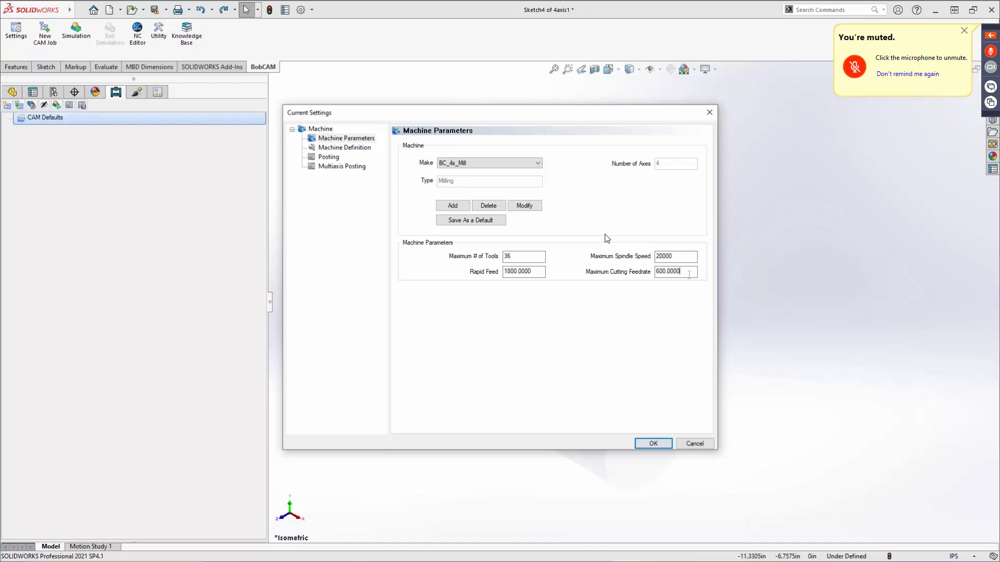
pyautogui.moveTo(690, 255); pyautogui.dragTo(600, 253)
pyautogui.press('Tab')
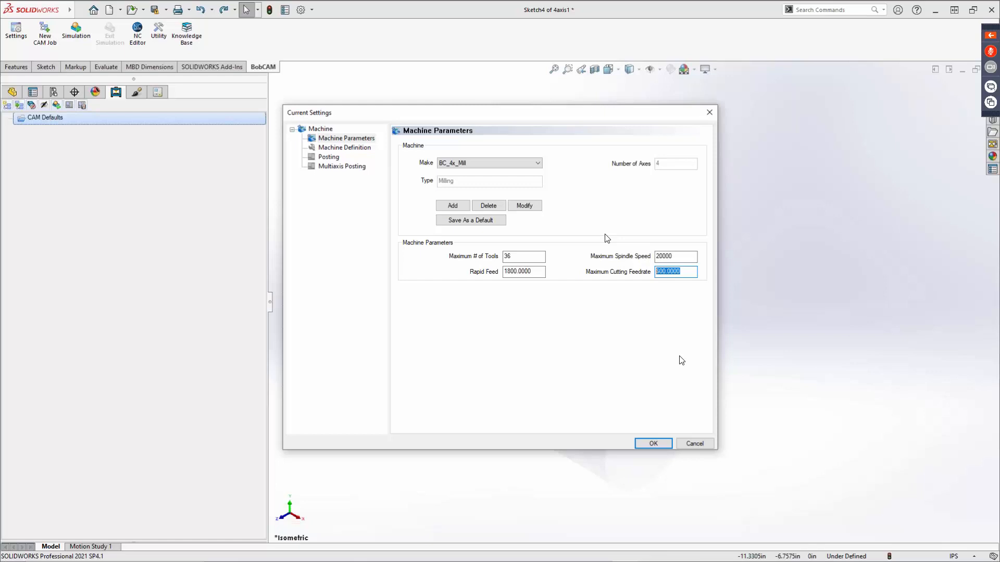
# Examine the machine definition of the 4-axis mill, including the geometry files of mh_base and rotary_base.
pyautogui.click(343, 148)
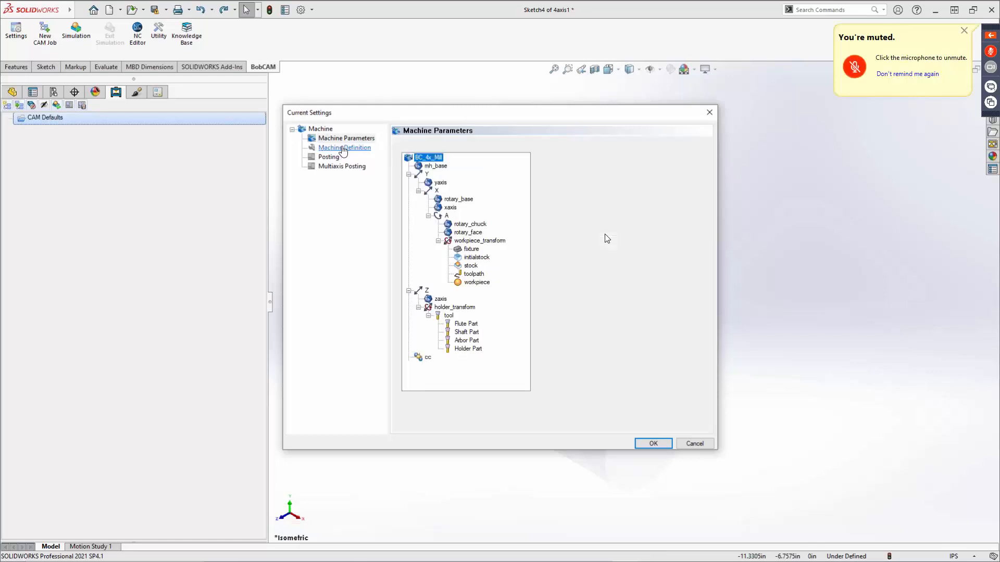
pyautogui.click(436, 167)
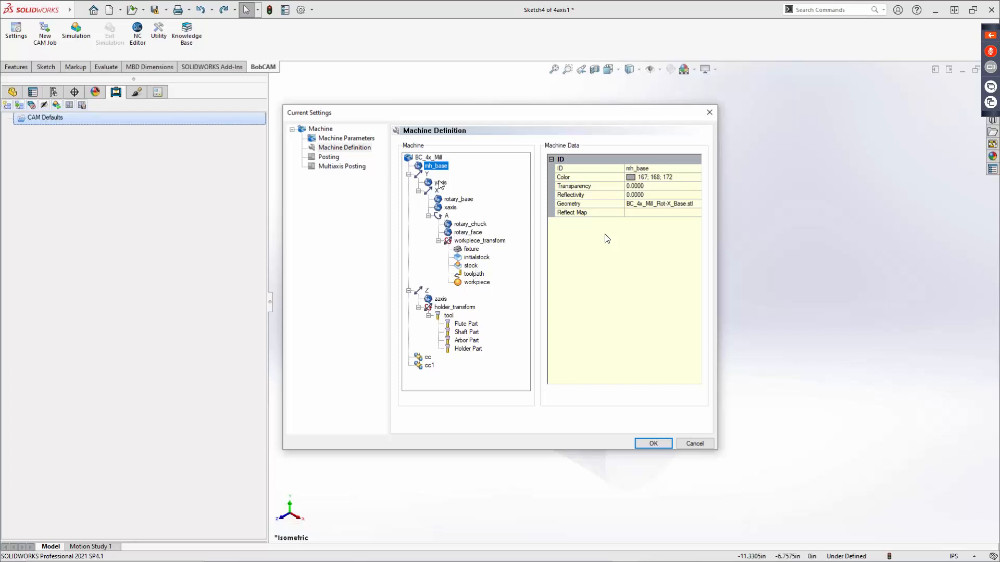
pyautogui.click(645, 205)
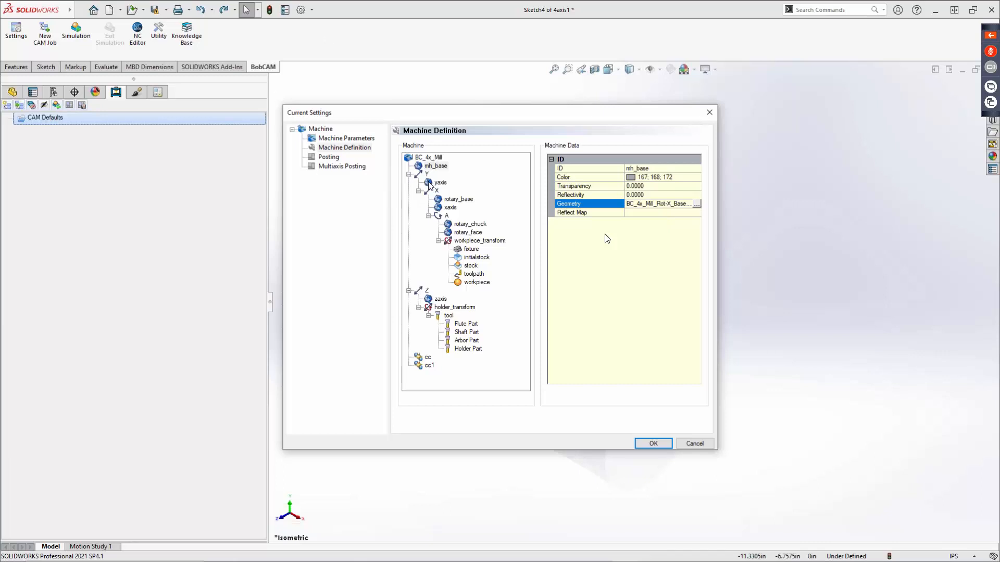
pyautogui.click(439, 201)
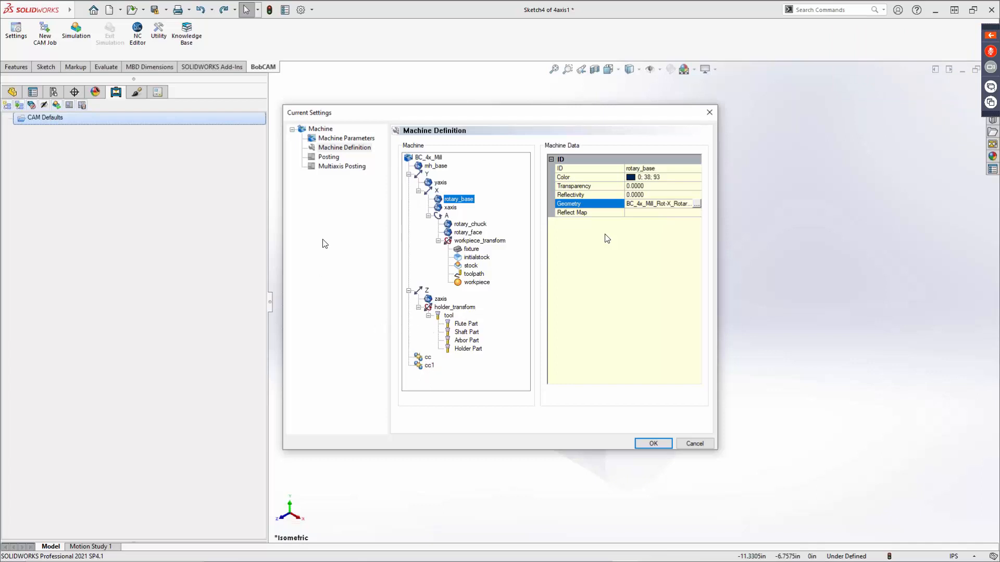
# Review the posting settings for the post processor, NC file path and extension, program number, and sequence start number and increment.
pyautogui.click(328, 157)
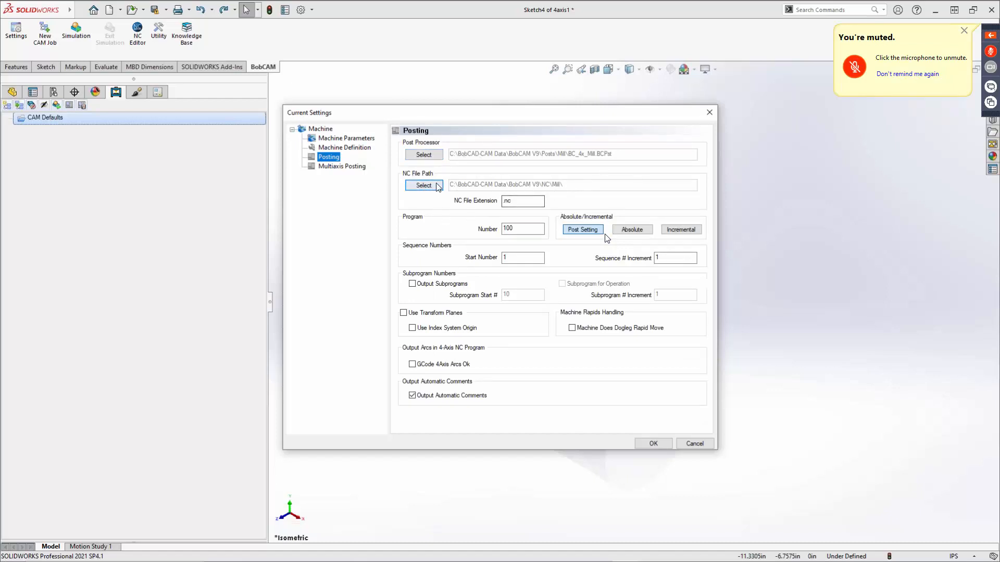
pyautogui.moveTo(523, 201); pyautogui.dragTo(441, 211)
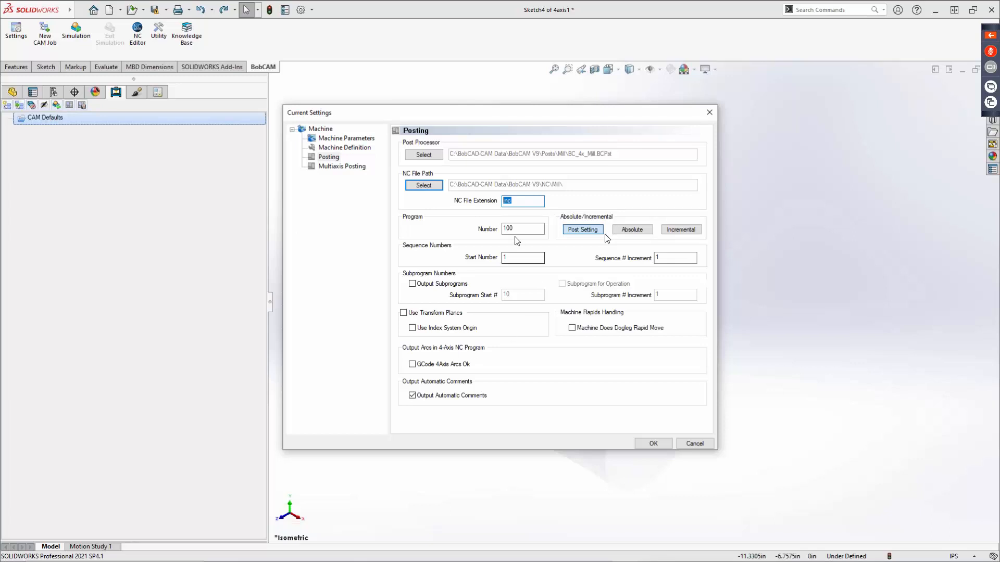
pyautogui.moveTo(529, 229); pyautogui.dragTo(435, 295)
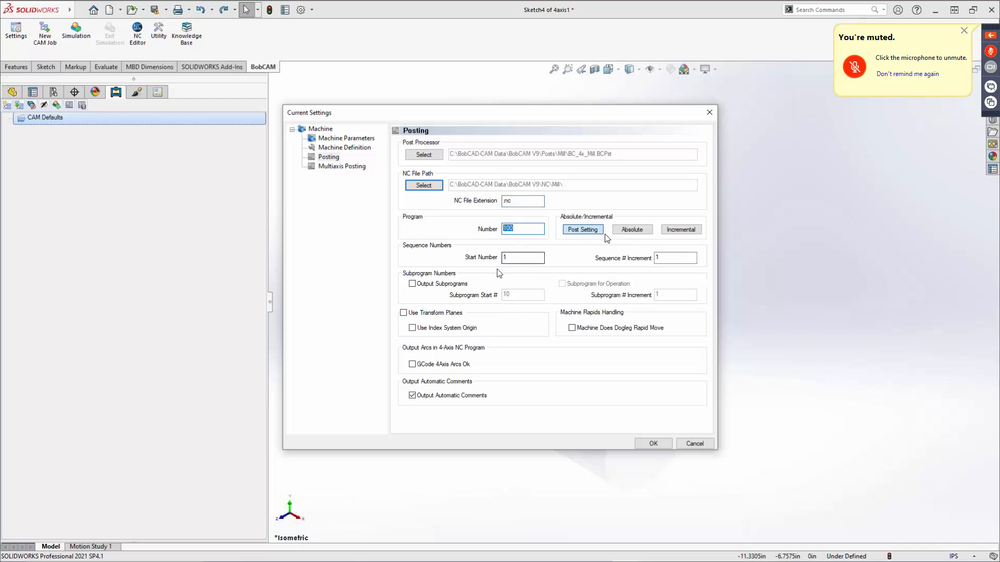
pyautogui.click(533, 258)
pyautogui.press('Tab')
pyautogui.hotkey('shift', 'Tab')
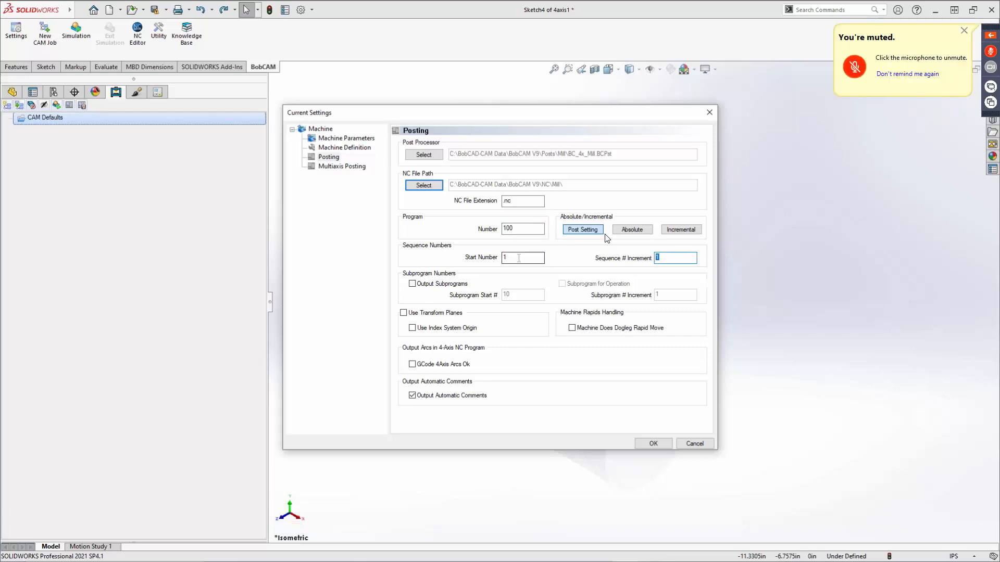
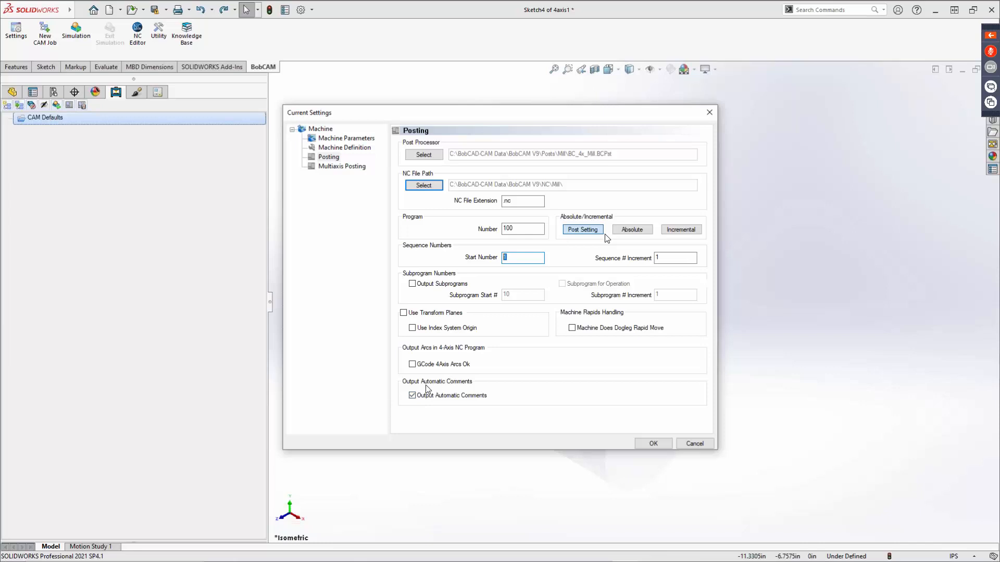
# Look over the multiaxis posting settings and the available machine limit choices, keeping Rotational limits.
pyautogui.click(338, 172)
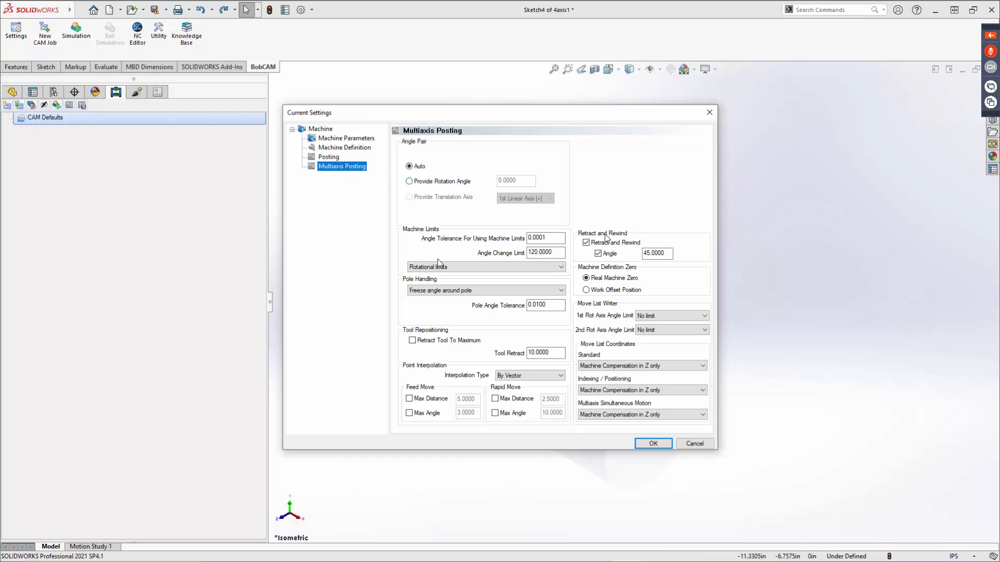
pyautogui.click(463, 266)
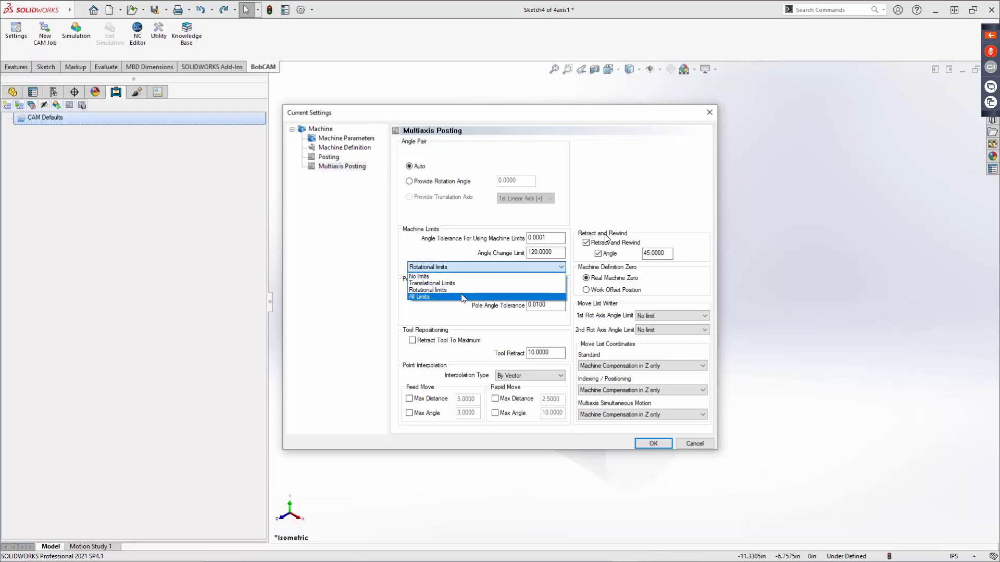
pyautogui.click(454, 221)
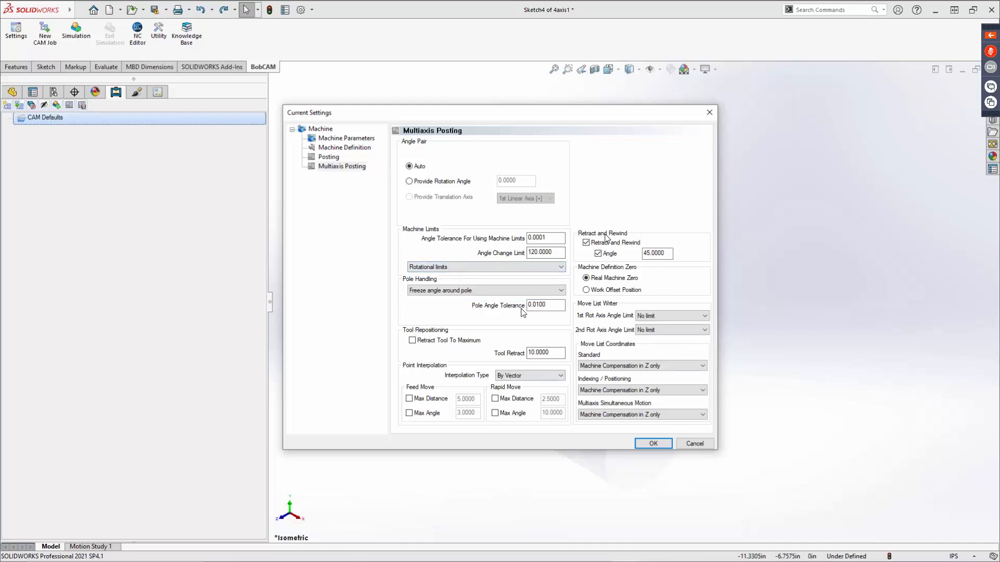
# Review the move list coordinate choices for standard, indexing and simultaneous motion, keeping Machine Compensation in Z only for each.
pyautogui.click(672, 366)
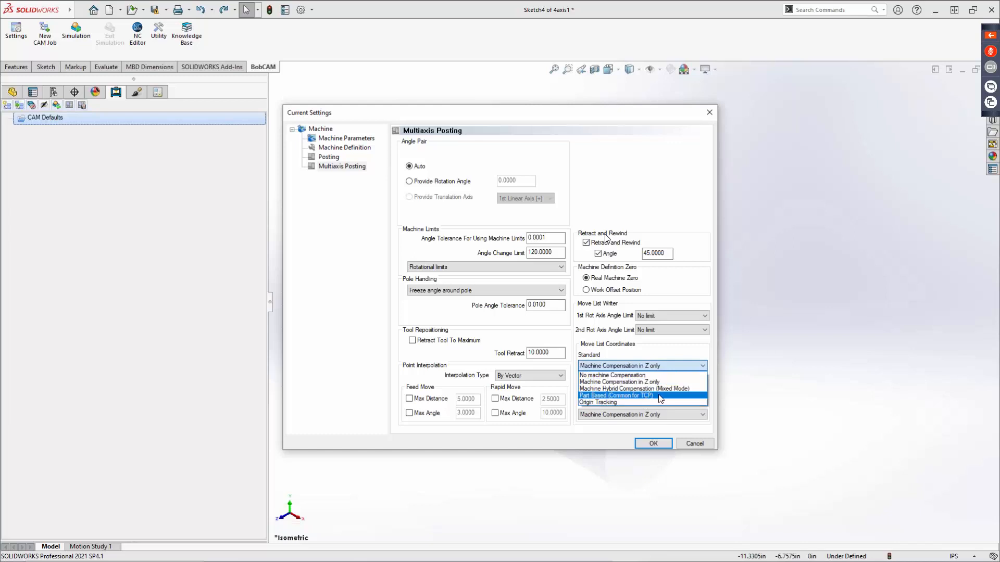
pyautogui.click(672, 363)
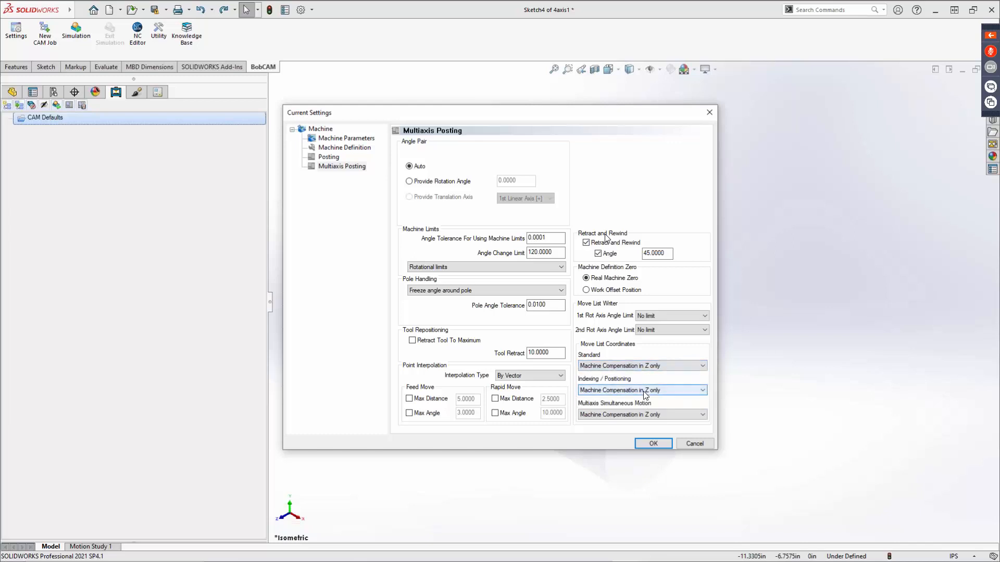
pyautogui.click(624, 392)
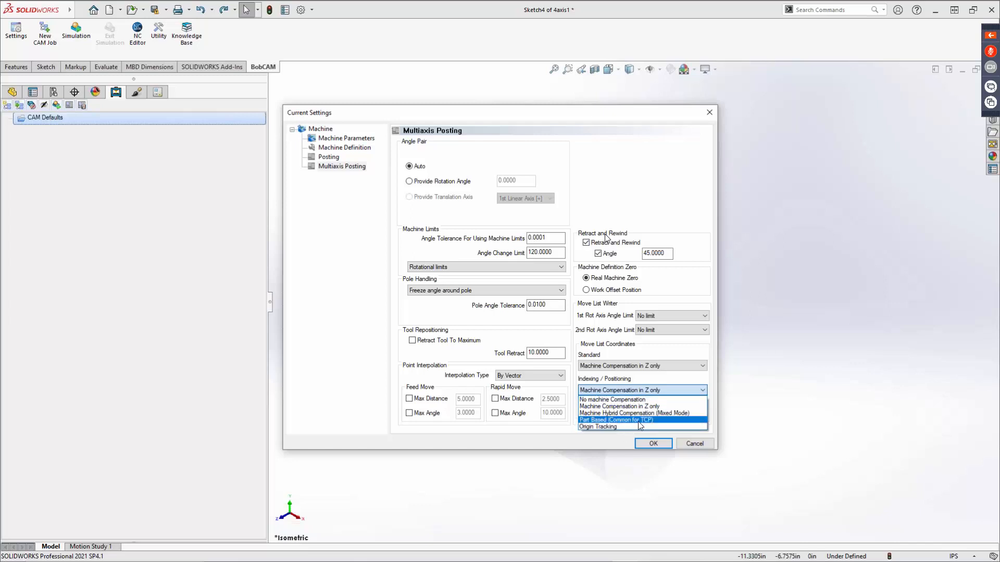
pyautogui.click(633, 407)
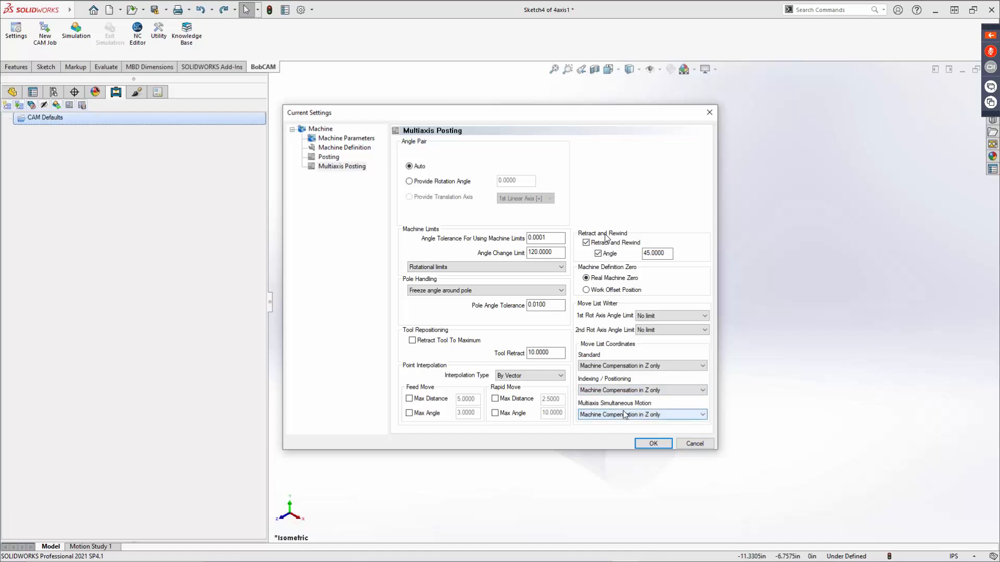
pyautogui.click(625, 414)
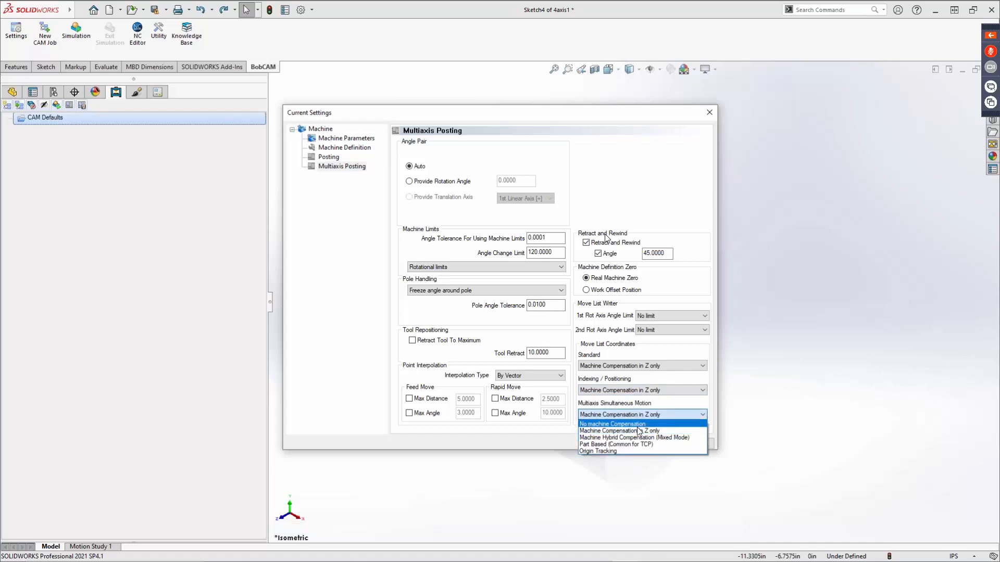
pyautogui.click(642, 417)
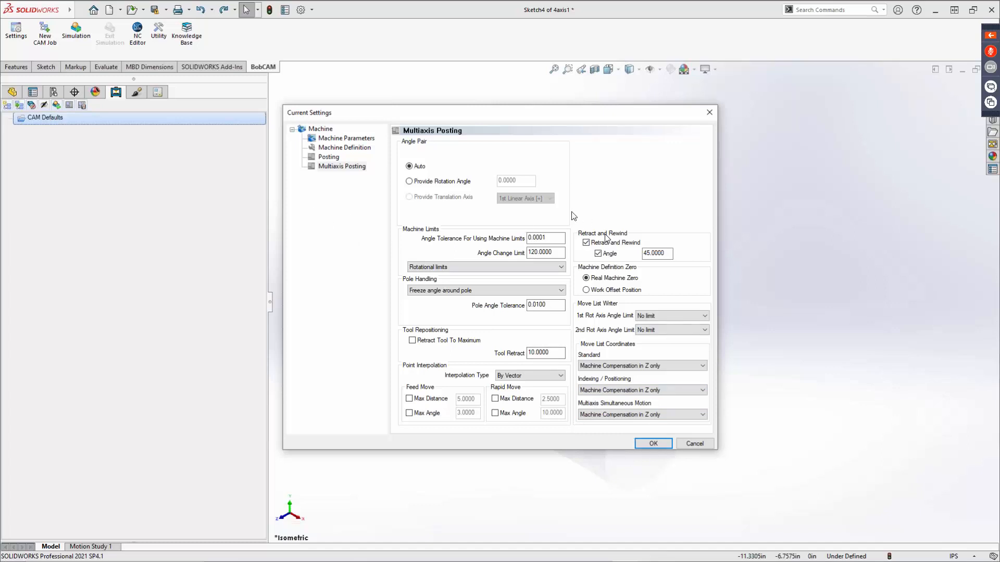
# Look over the machine parameters of BC_4x_Mill and close the current settings without saving.
pyautogui.click(329, 141)
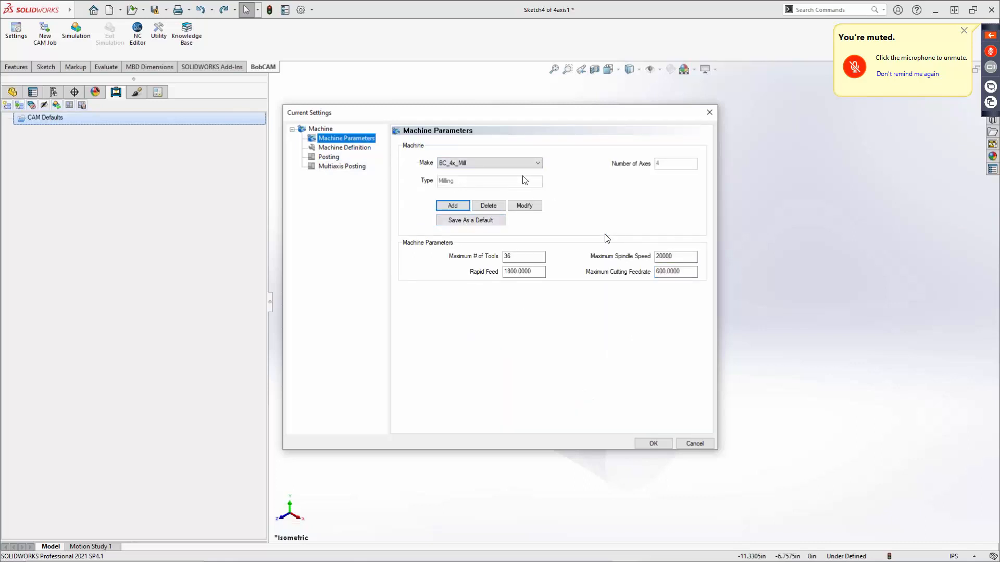
pyautogui.click(695, 444)
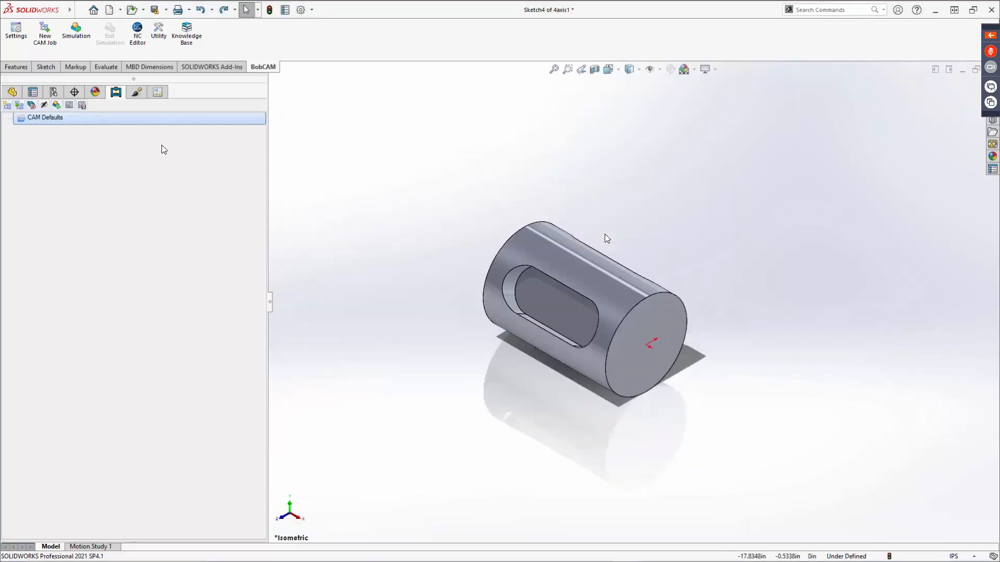
# Review the default cutting conditions, including the drill's length through cut and peck increment, and close them without changes.
pyautogui.rightClick(46, 118)
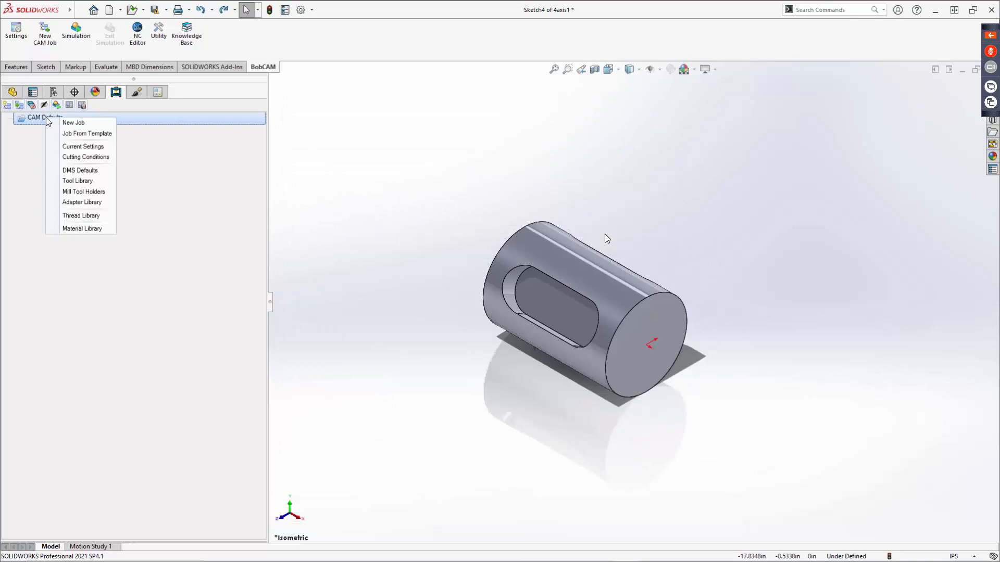
pyautogui.click(81, 158)
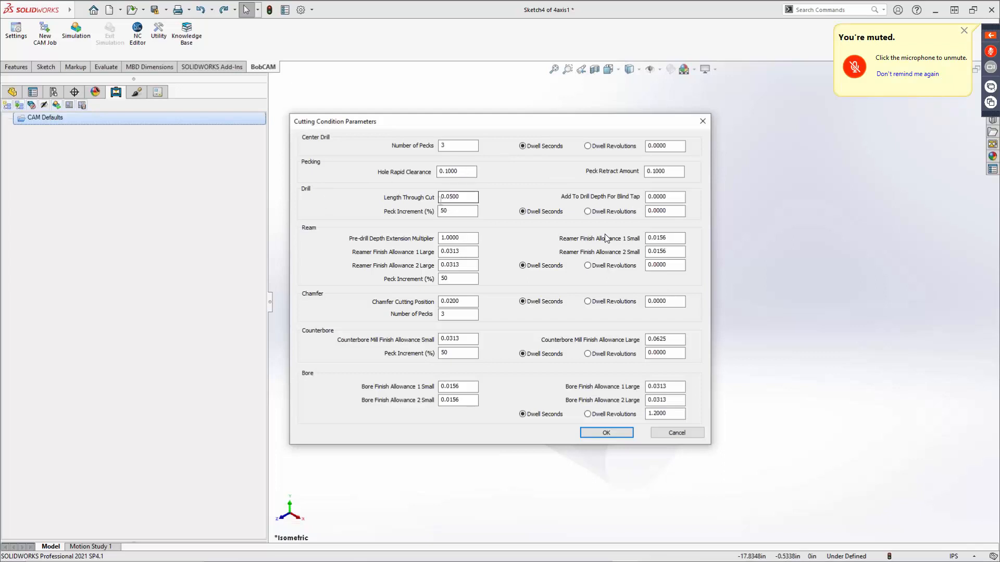
pyautogui.moveTo(461, 199); pyautogui.dragTo(428, 201)
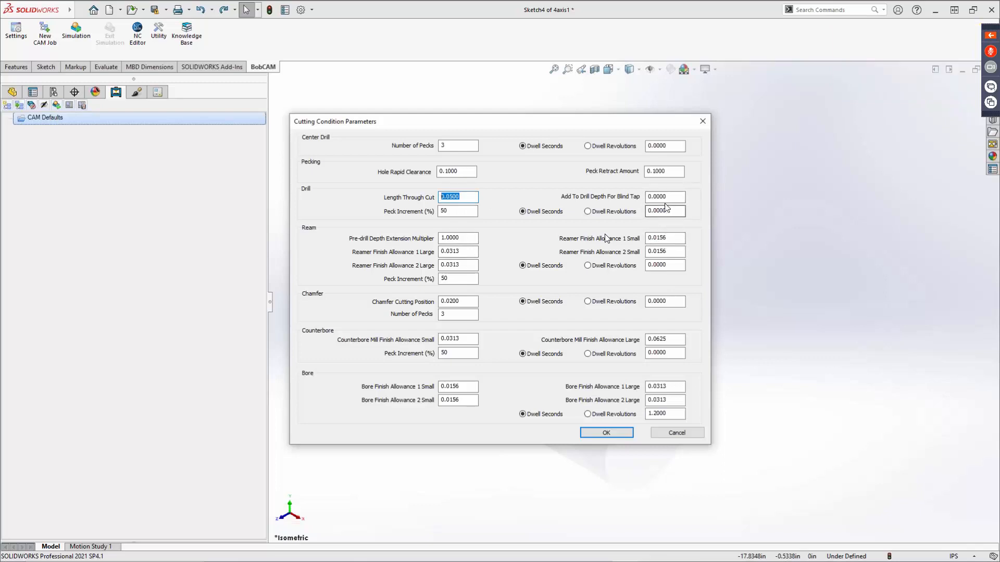
pyautogui.doubleClick(463, 211)
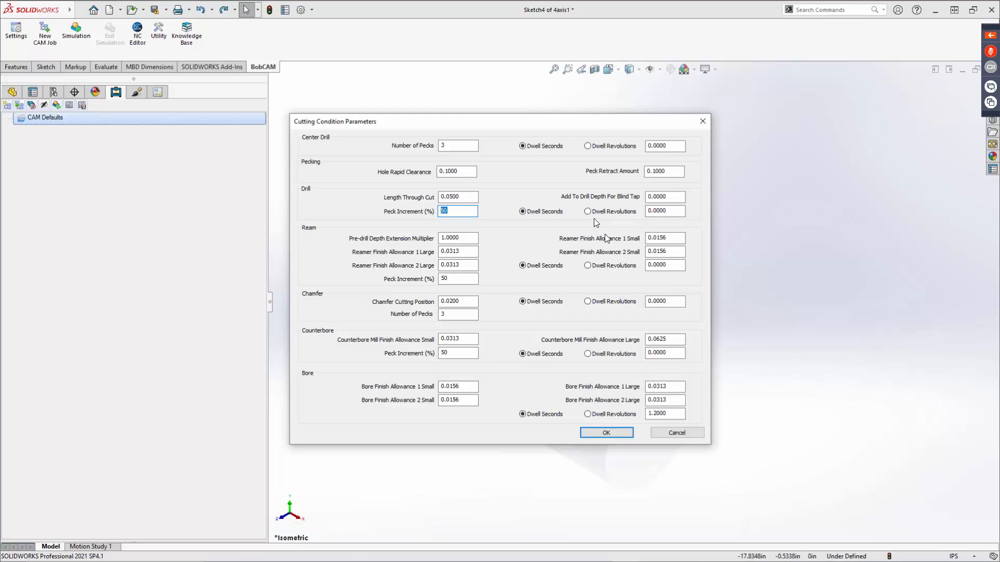
pyautogui.click(673, 434)
# Examine the operations in the 4 Axis Rotary and 4 Axis Rotary Advanced Rough templates of the DMS defaults.
pyautogui.rightClick(42, 124)
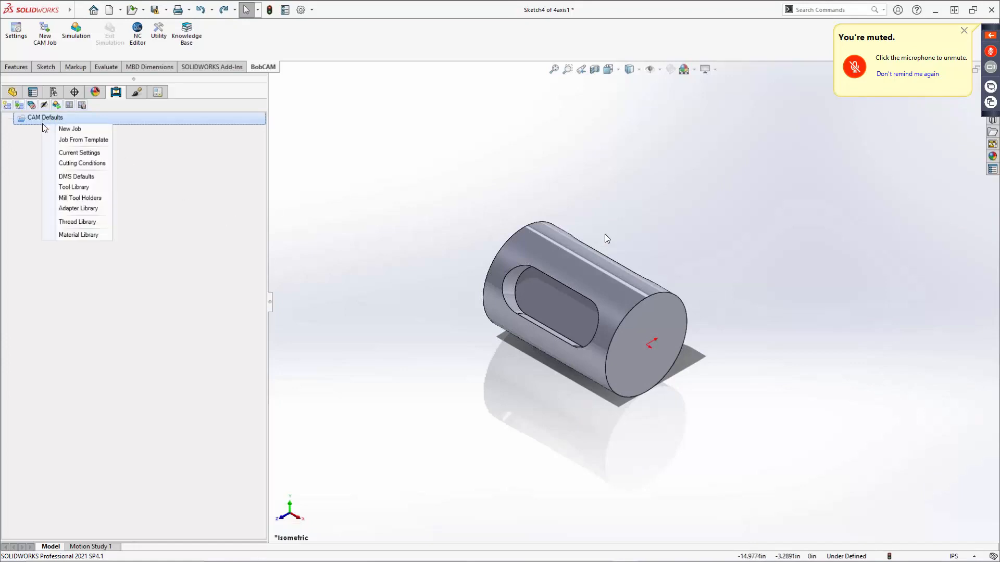
pyautogui.click(79, 178)
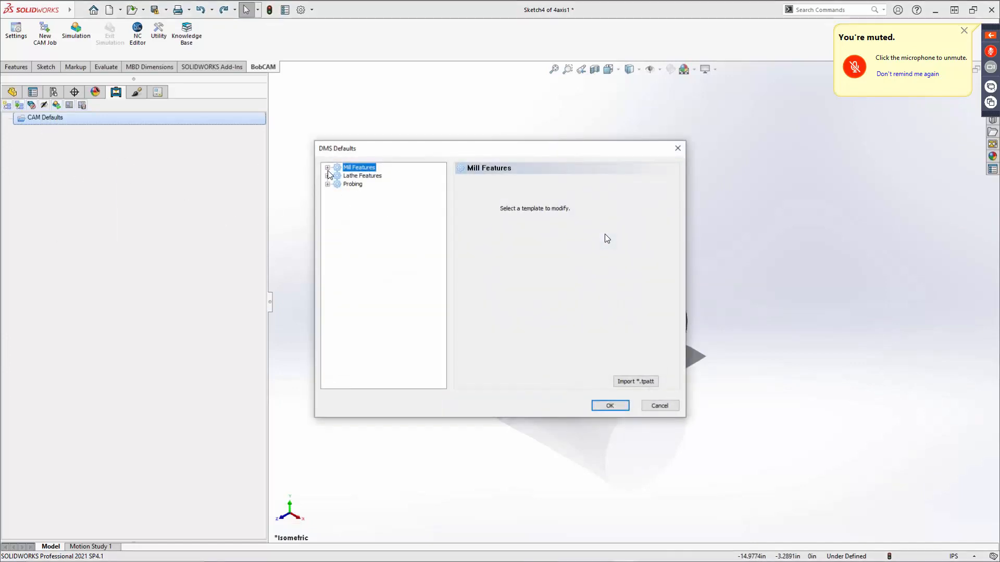
pyautogui.click(327, 167)
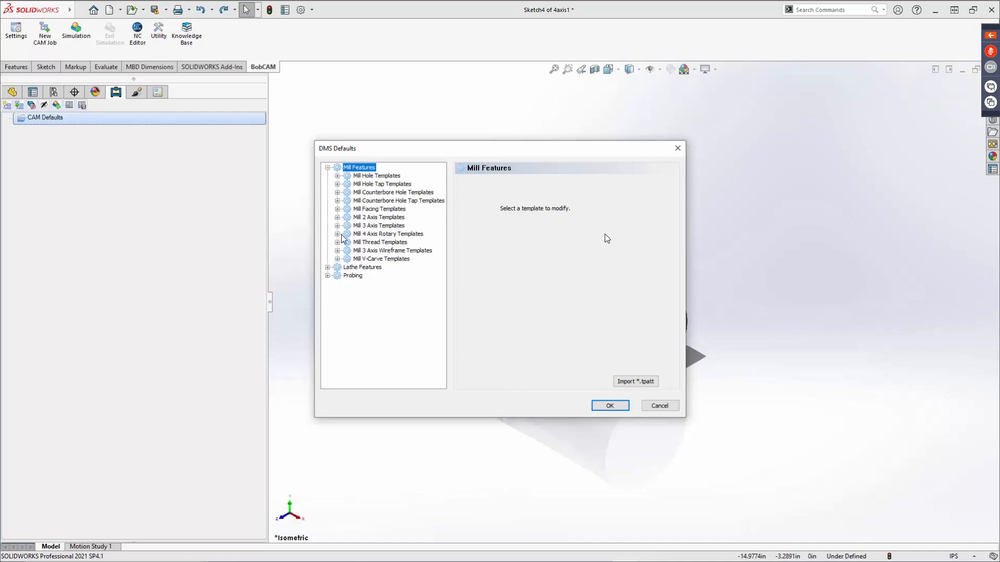
pyautogui.click(338, 234)
pyautogui.click(379, 243)
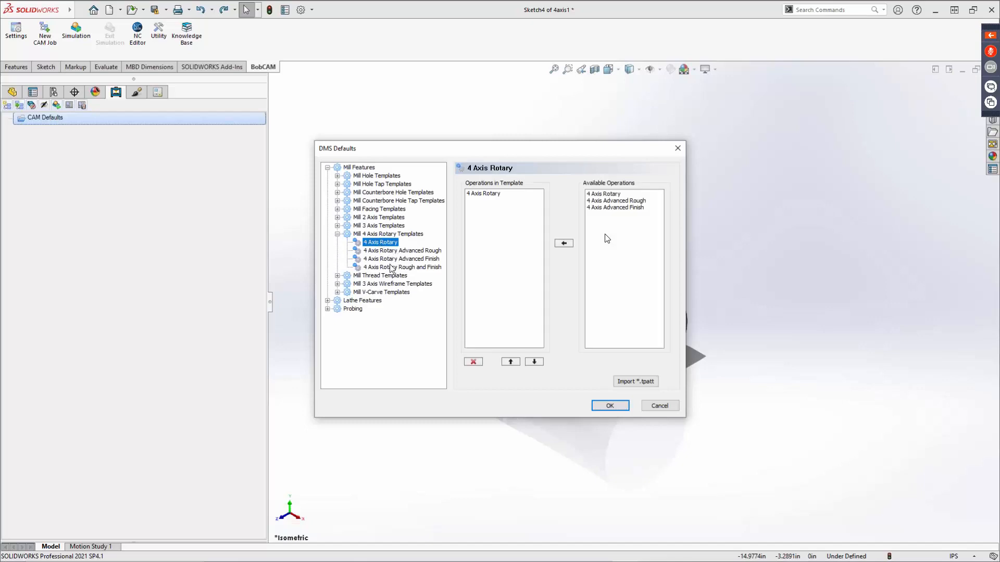
pyautogui.click(393, 252)
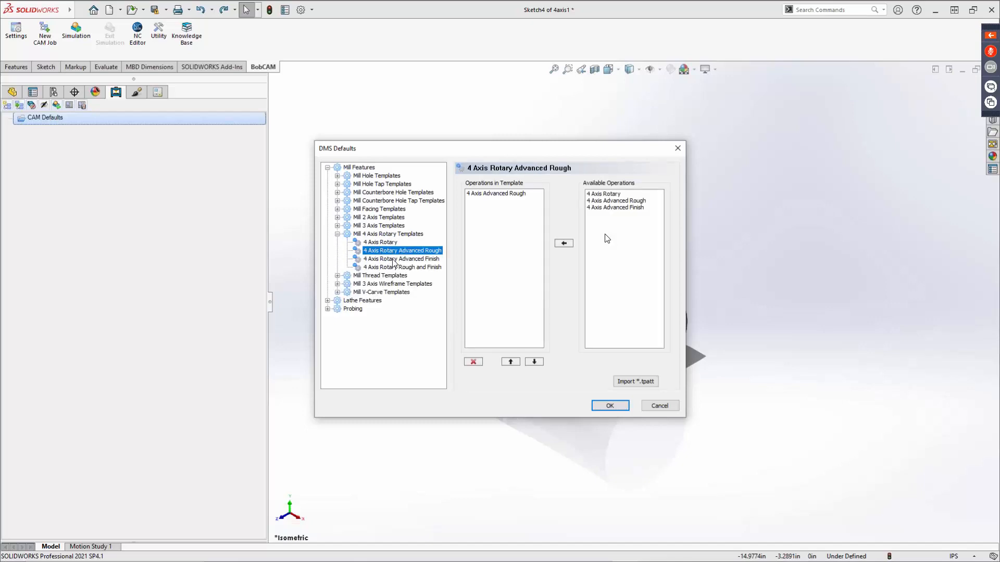
pyautogui.click(392, 242)
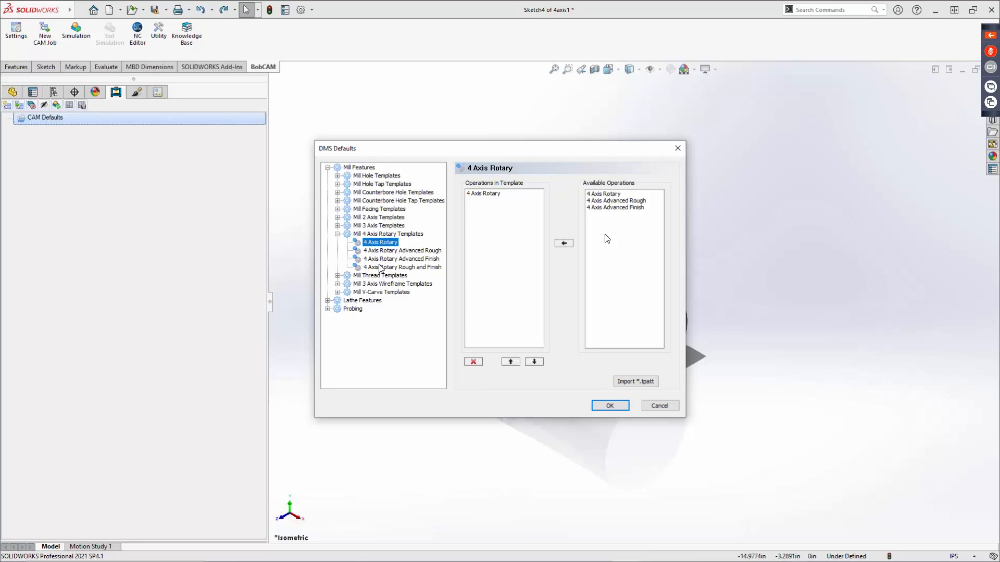
pyautogui.click(402, 251)
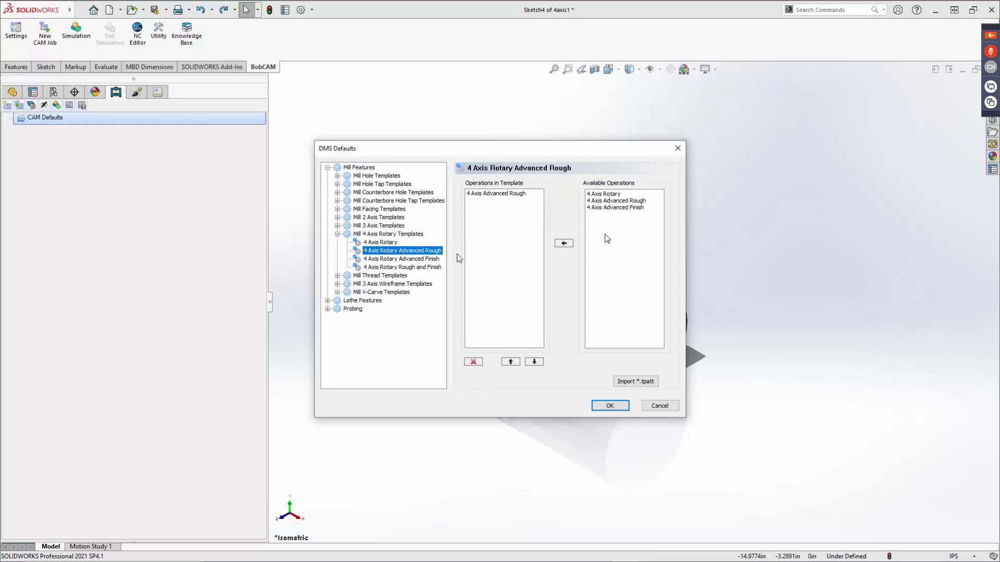
# Add the 4 Axis Advanced Rough operation to the 4 Axis Rotary template.
pyautogui.click(395, 243)
pyautogui.click(614, 201)
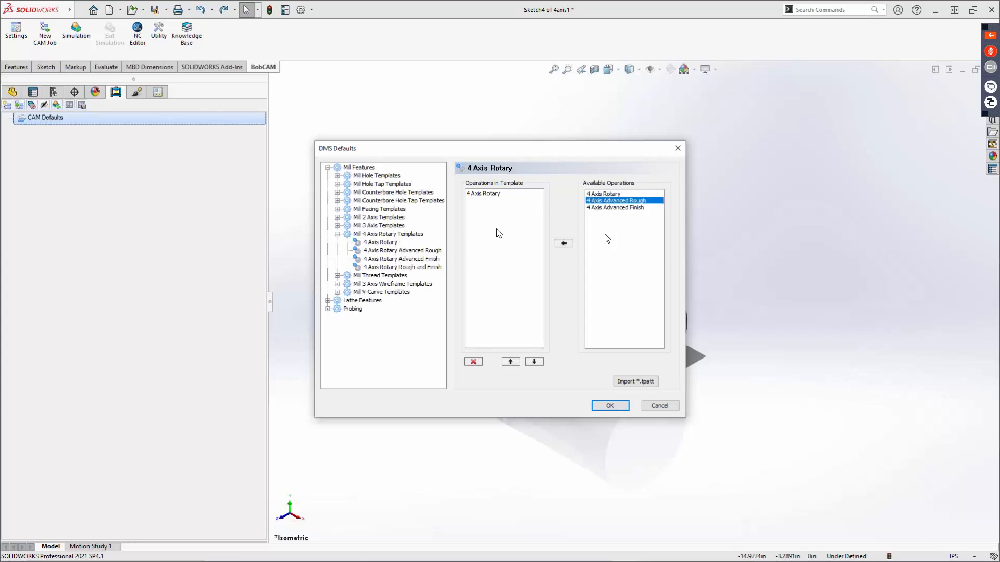
pyautogui.click(564, 243)
pyautogui.click(379, 243)
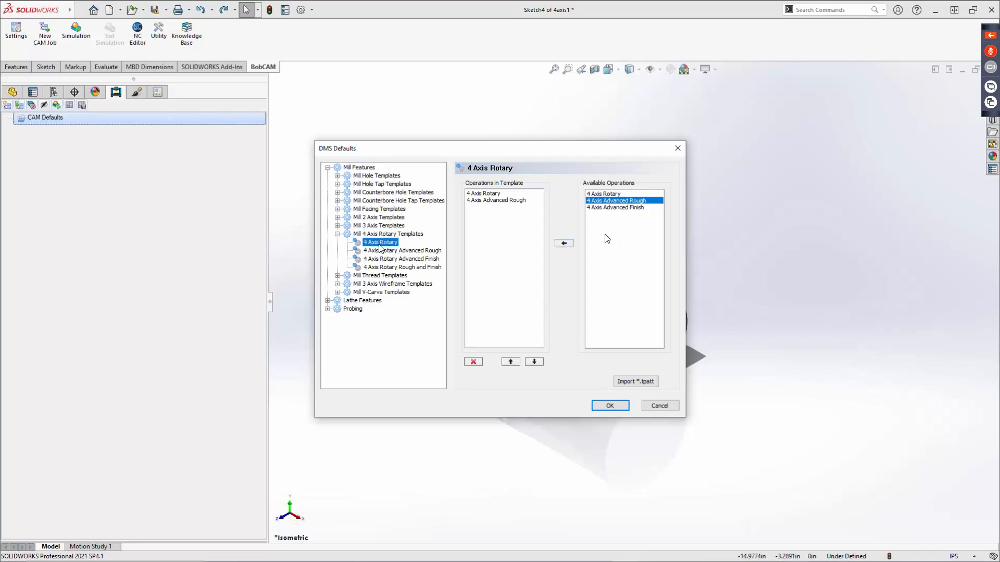
# Remove the 4 Axis Advanced Rough operation from the 4 Axis Rotary template and accept the DMS defaults.
pyautogui.click(496, 202)
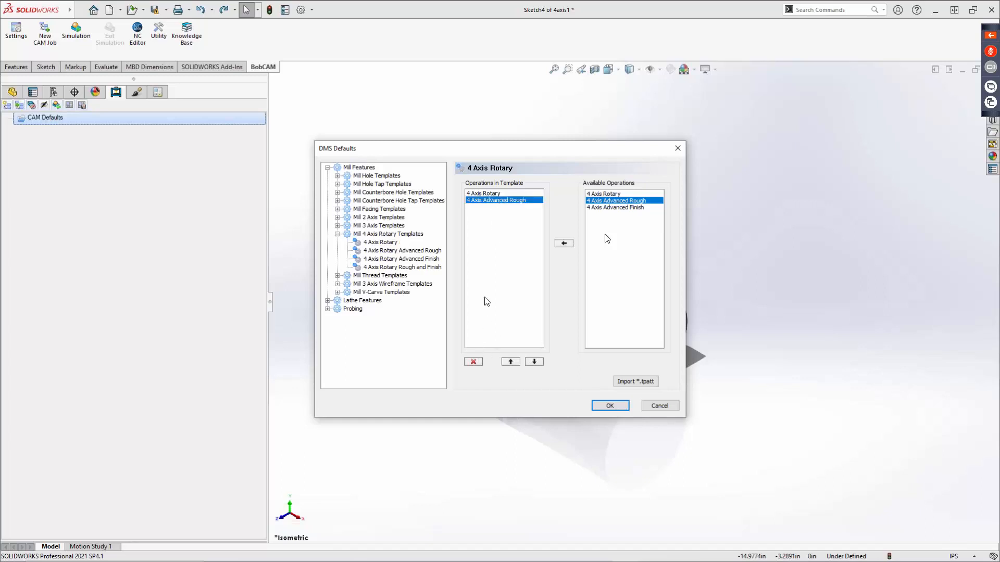
pyautogui.click(473, 362)
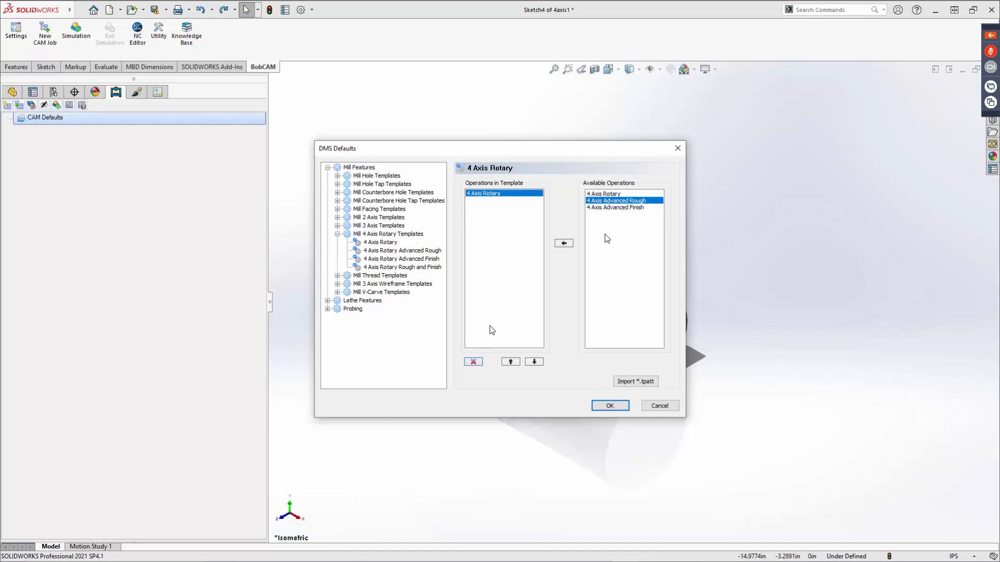
pyautogui.click(610, 406)
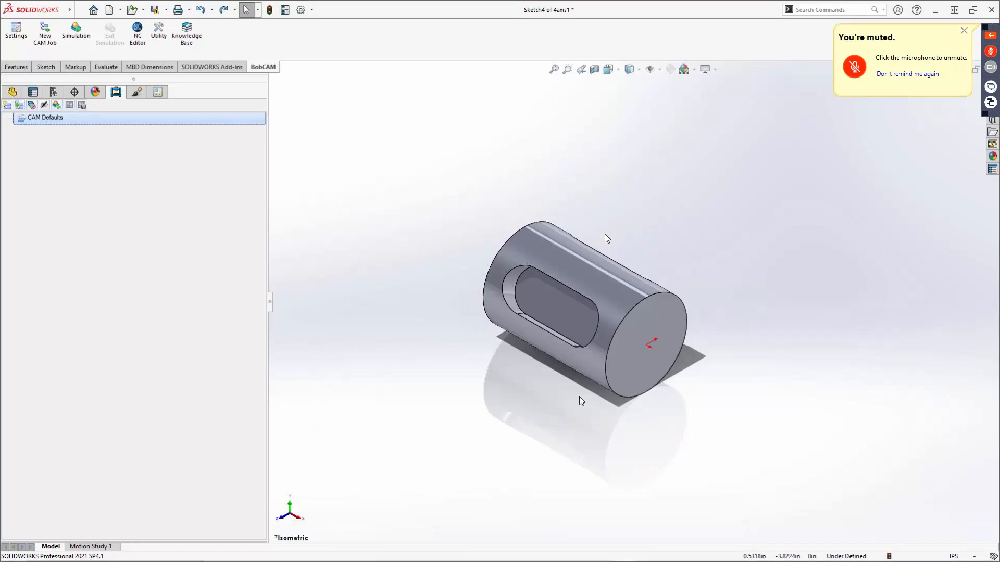
# Browse the mill tool categories in the tool library and show the Endmill Rough tools.
pyautogui.rightClick(35, 119)
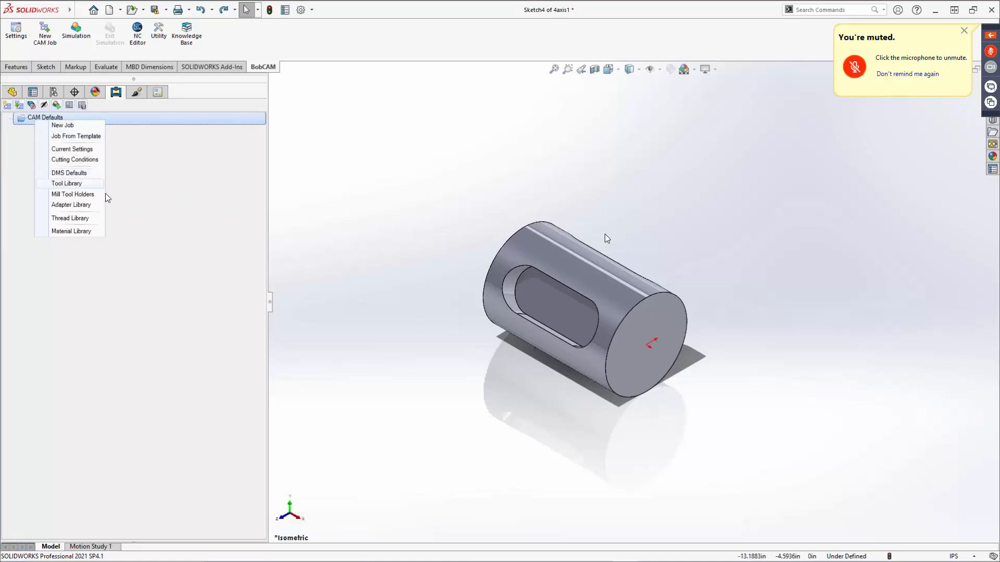
pyautogui.click(80, 187)
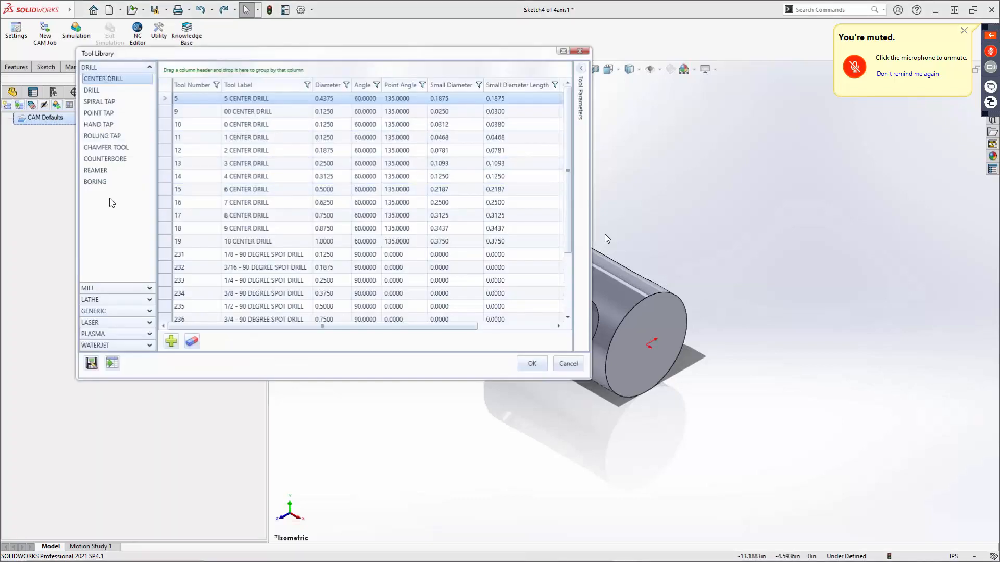
pyautogui.click(107, 288)
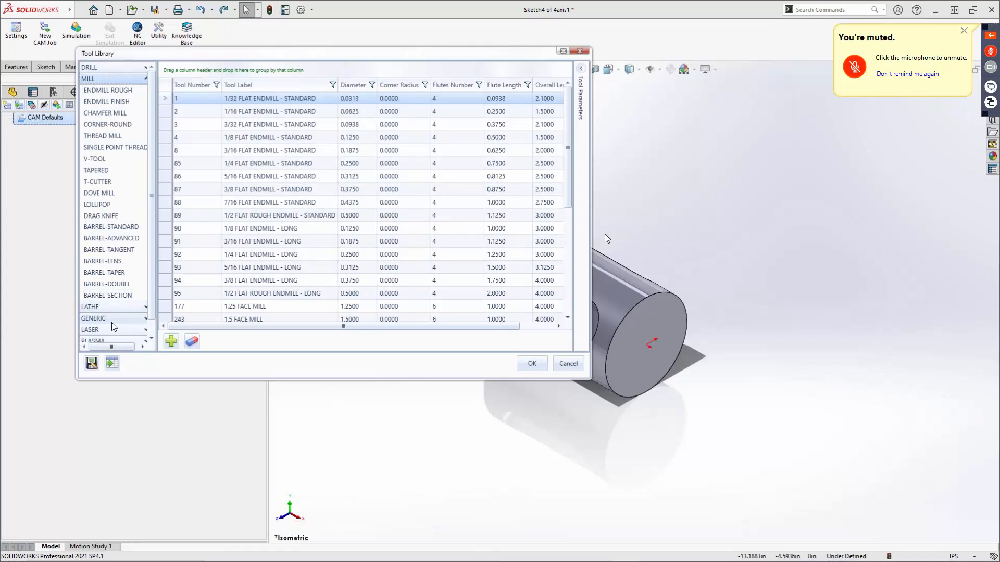
pyautogui.scroll(-1, 110, 336)
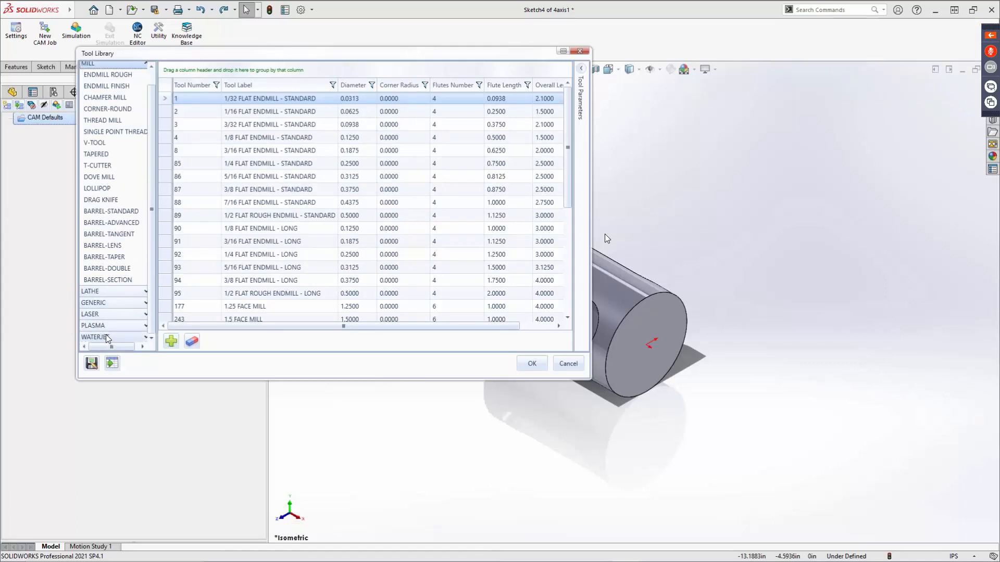
pyautogui.scroll(1, 105, 324)
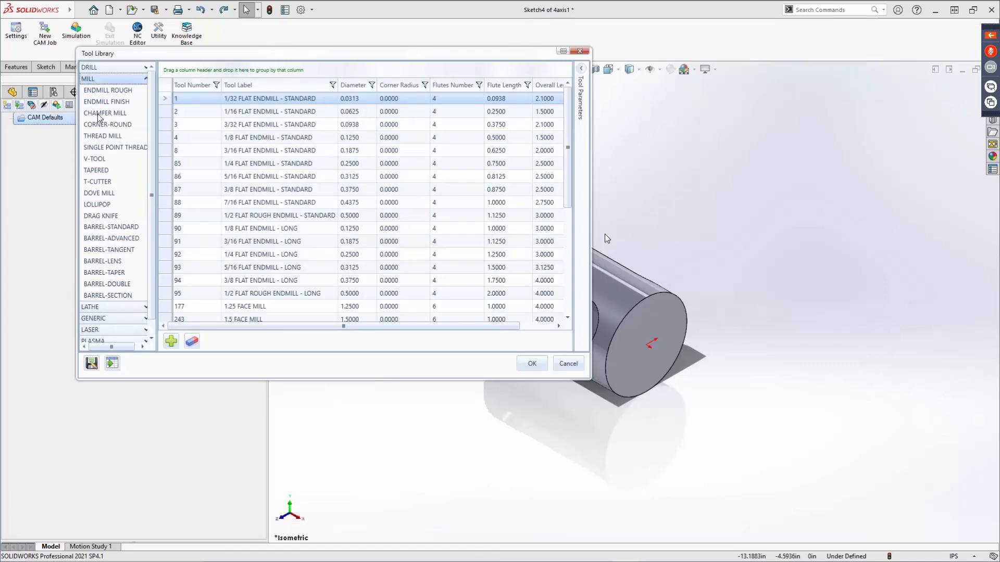
pyautogui.click(105, 92)
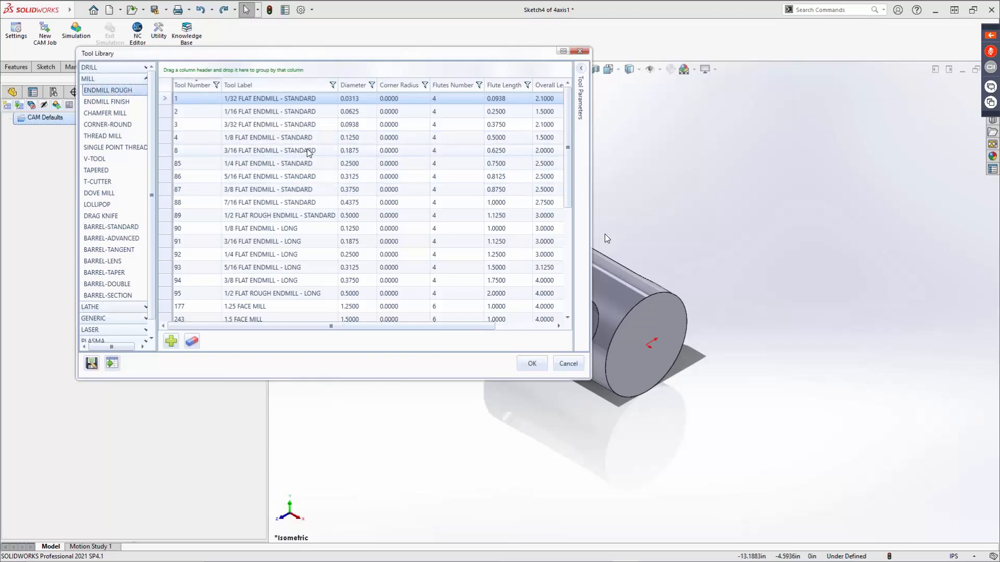
# Examine the detailed tool parameters of the 3/8 Flat Endmill - Standard.
pyautogui.click(253, 189)
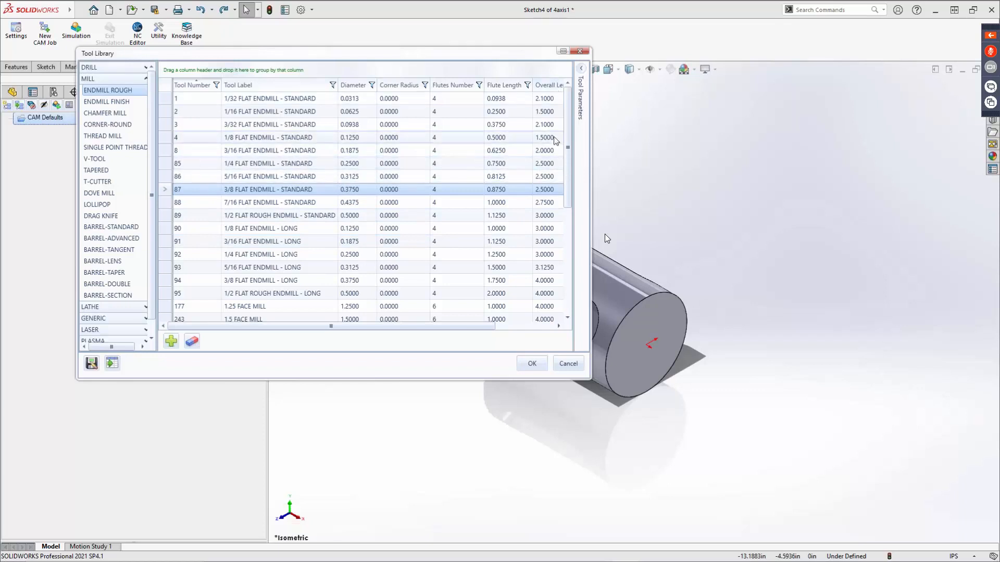
pyautogui.click(581, 70)
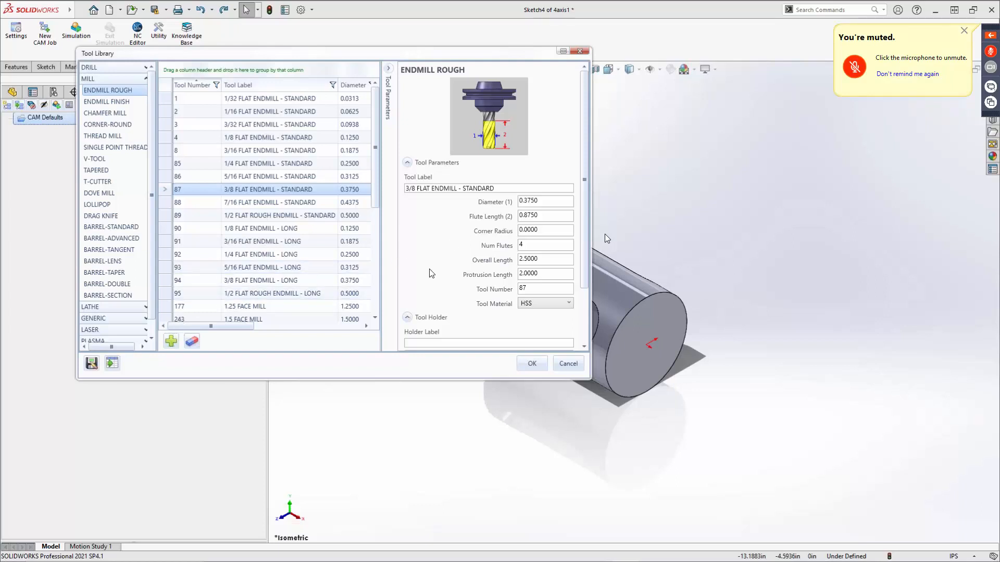
pyautogui.scroll(-2, 435, 263)
pyautogui.scroll(2, 453, 249)
# Review the parameters and available tool materials of the 3/32 Flat Endmill - Standard, keeping HSS.
pyautogui.click(237, 127)
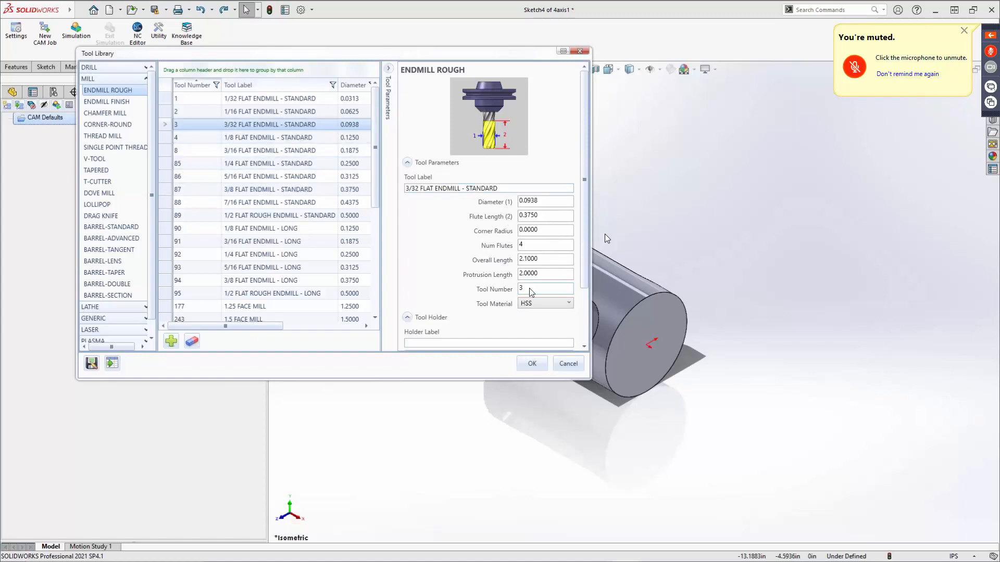
pyautogui.click(550, 303)
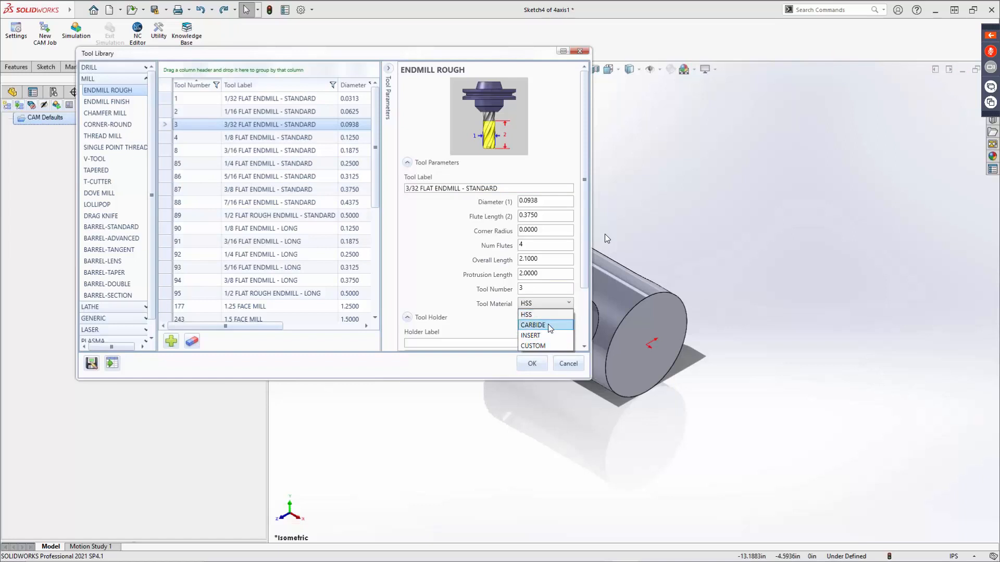
pyautogui.click(422, 259)
pyautogui.scroll(-2, 436, 268)
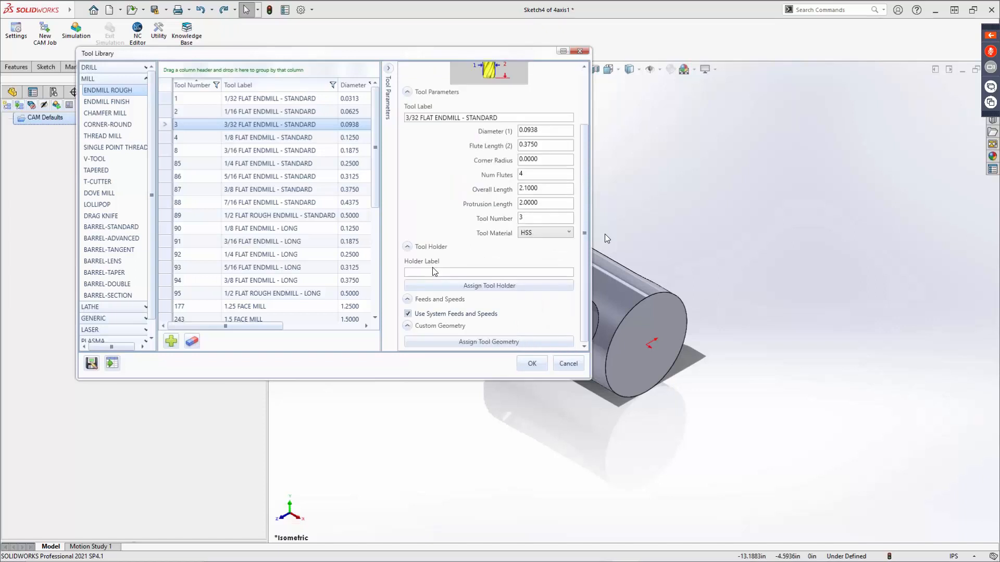
# Turn off system feeds and speeds for the 3/32 endmill to view the manual fields, and discard the tool library changes.
pyautogui.click(409, 314)
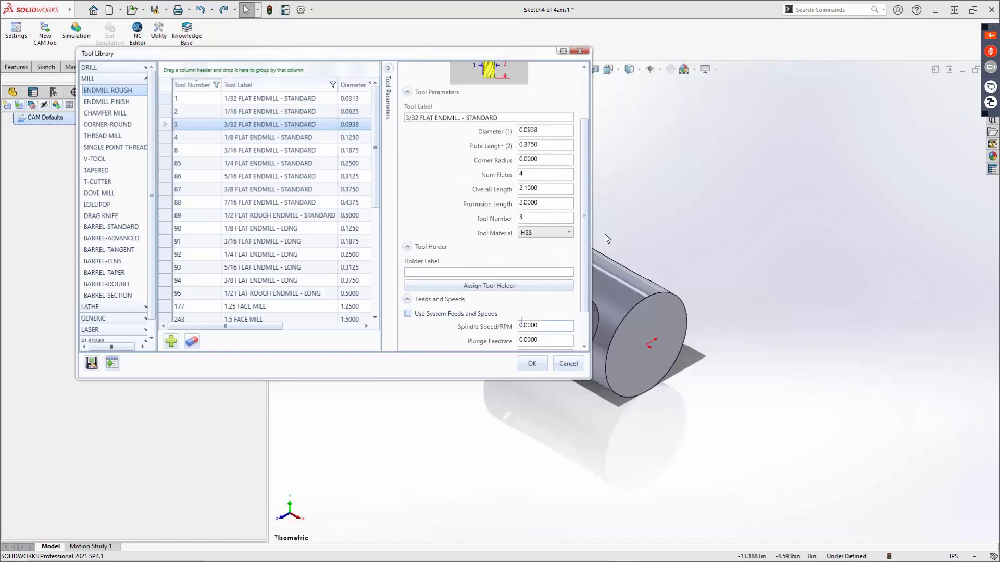
pyautogui.scroll(-2, 495, 308)
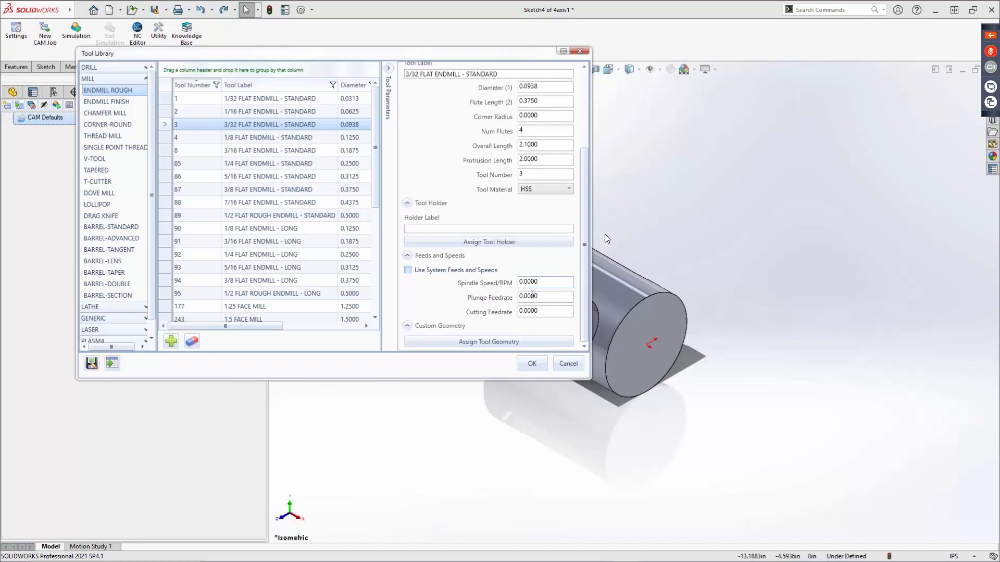
pyautogui.click(519, 296)
pyautogui.click(568, 364)
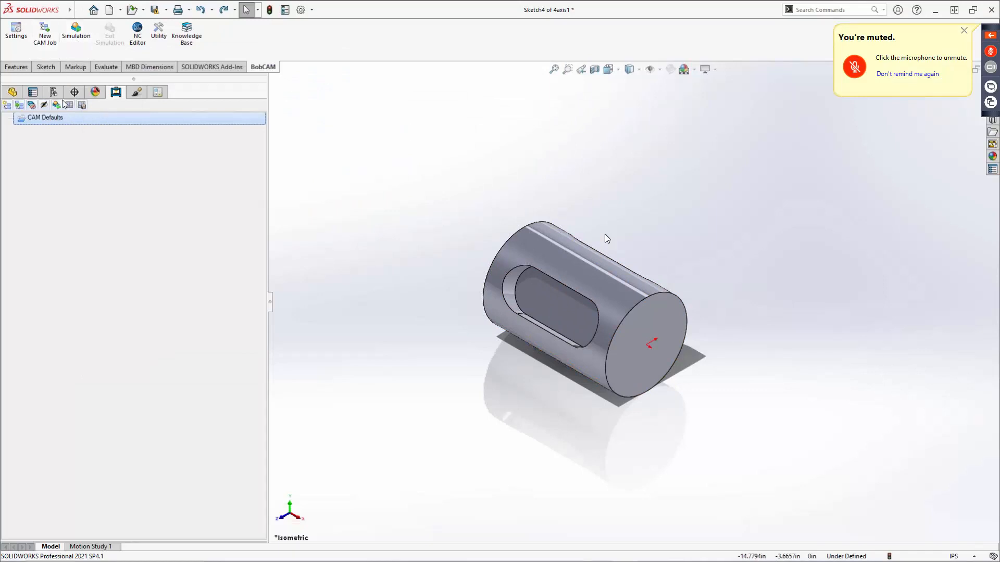
# Examine the cylinder and cone elements of the 1.5 inch I.D. Arbor CAT40 in the mill tool holder library, and close it without changes.
pyautogui.rightClick(40, 116)
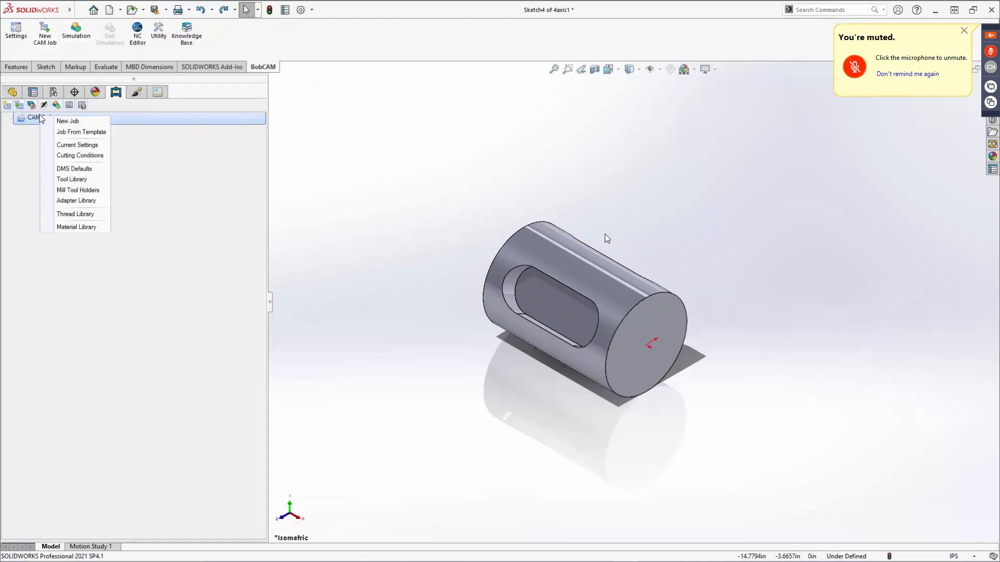
pyautogui.click(67, 190)
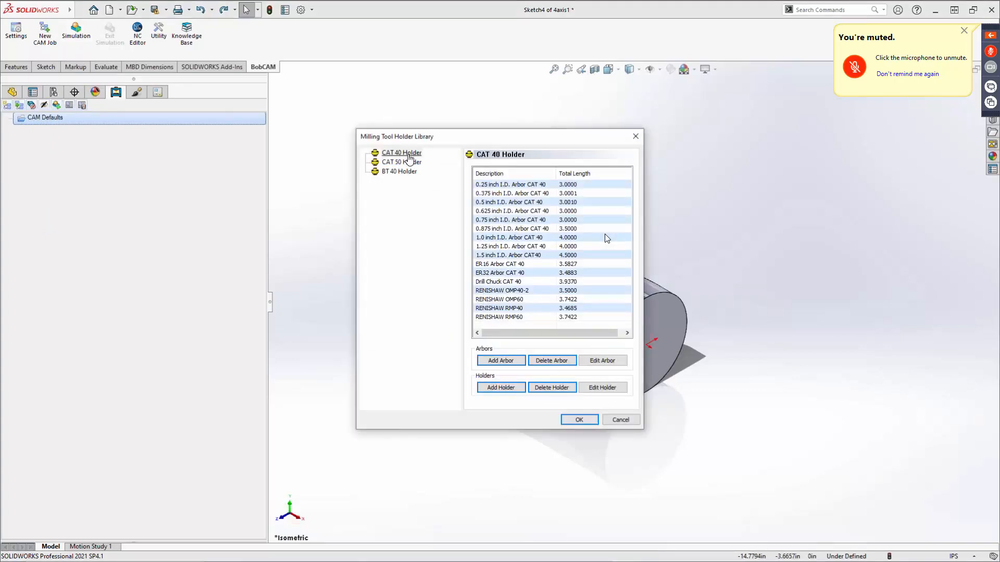
pyautogui.click(519, 255)
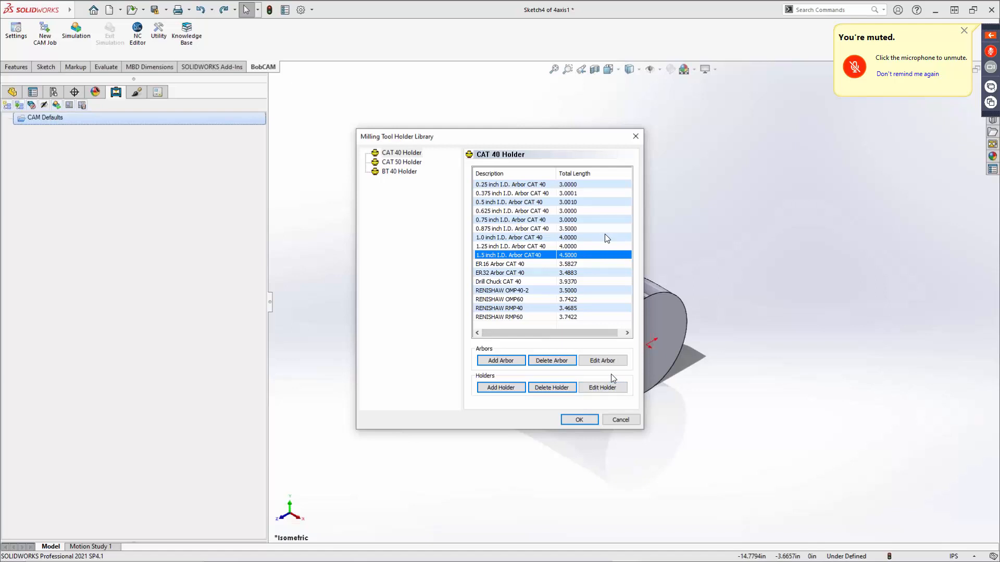
pyautogui.click(603, 361)
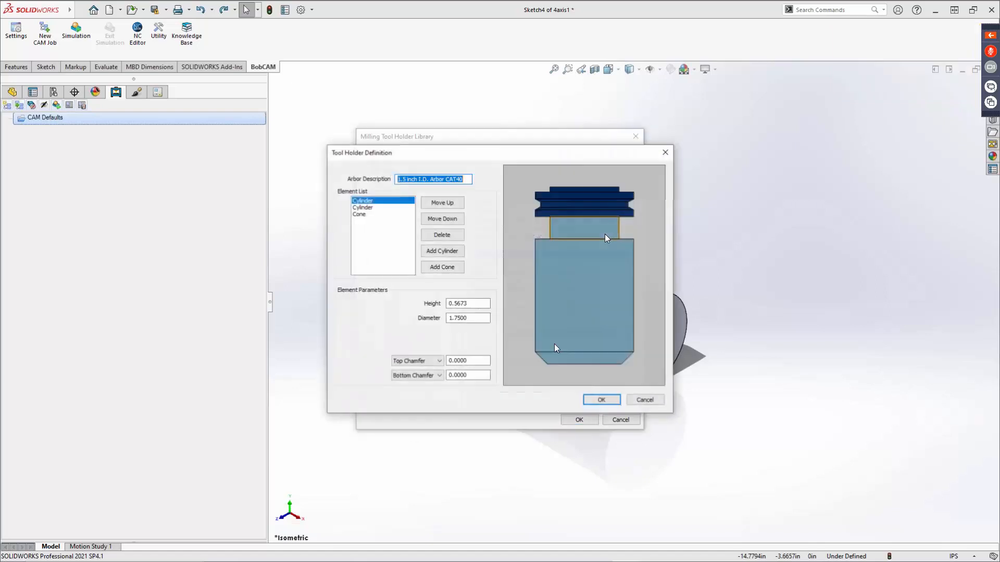
pyautogui.click(361, 207)
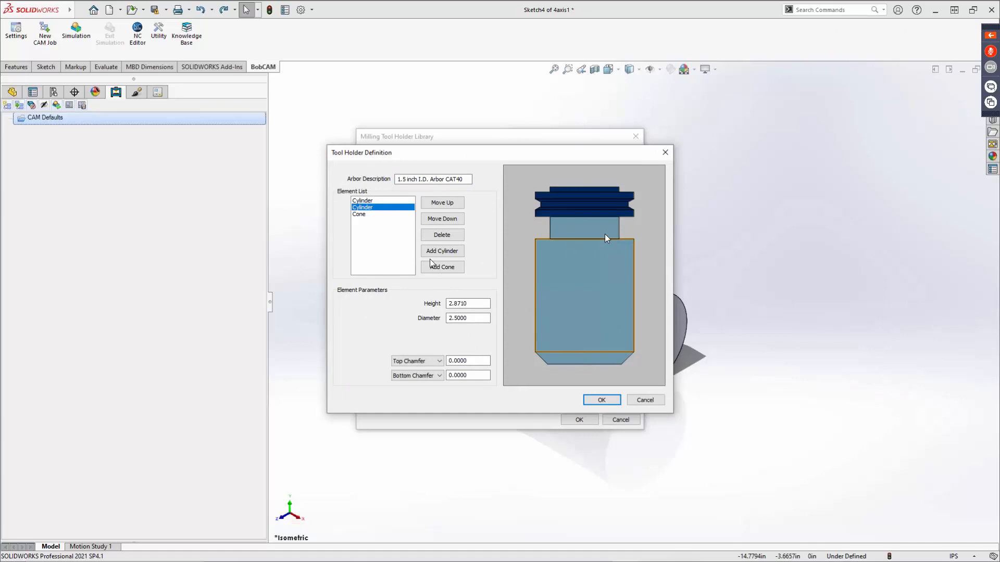
pyautogui.click(356, 216)
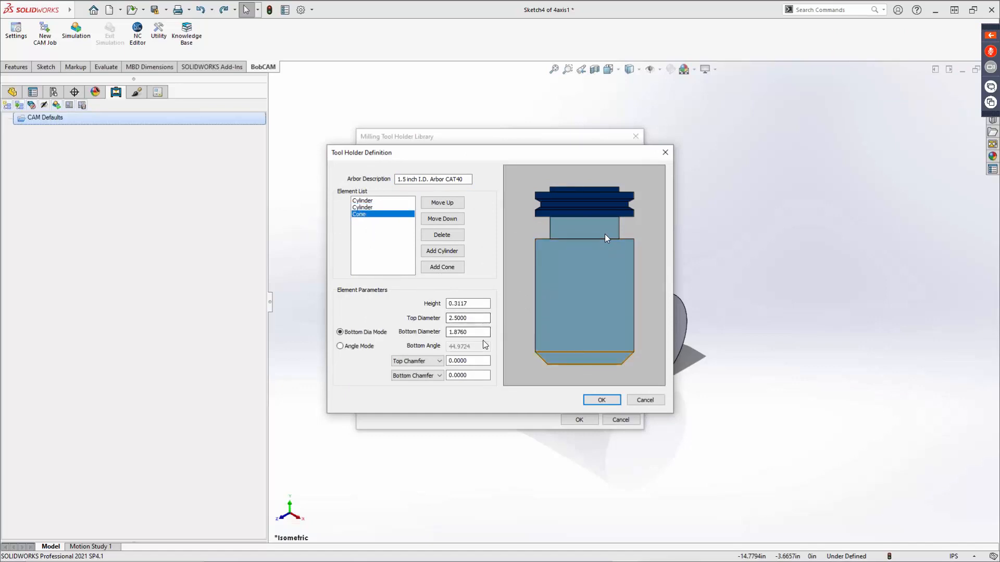
pyautogui.click(645, 400)
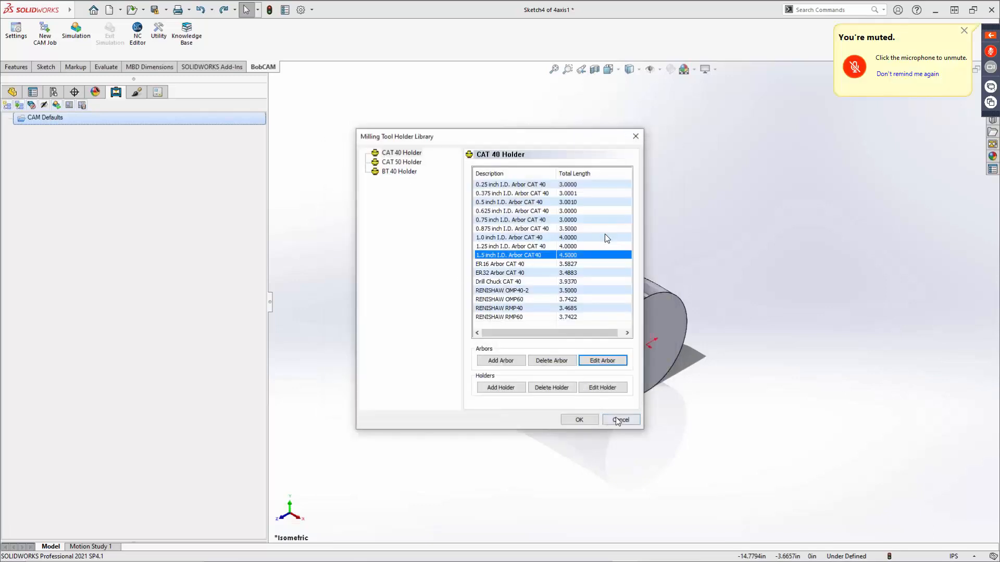
pyautogui.click(613, 420)
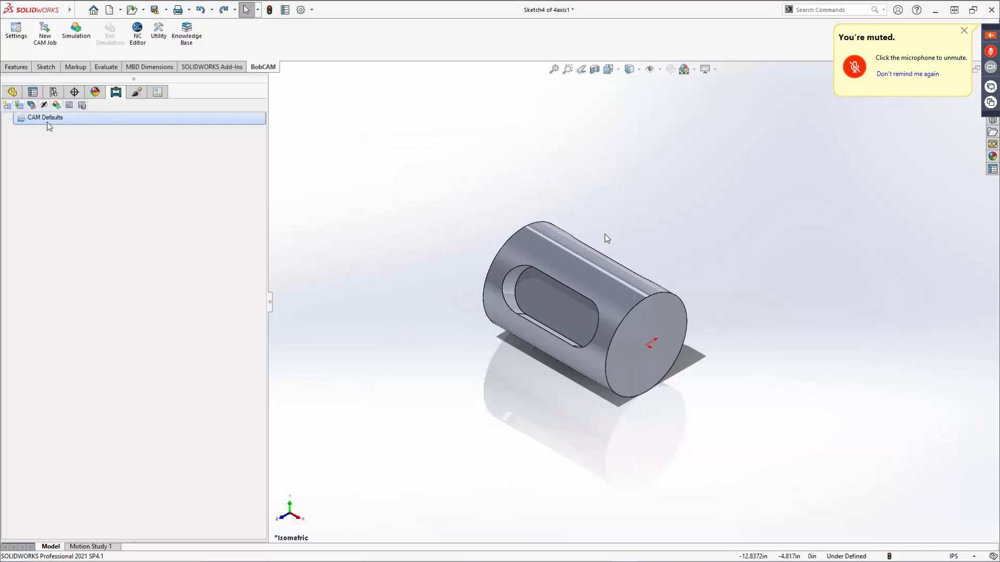
# Review the definition of the 4 Cross Mill Adapter among the side mount adapters in the adapter library, orbiting its preview, and close without changes.
pyautogui.rightClick(47, 121)
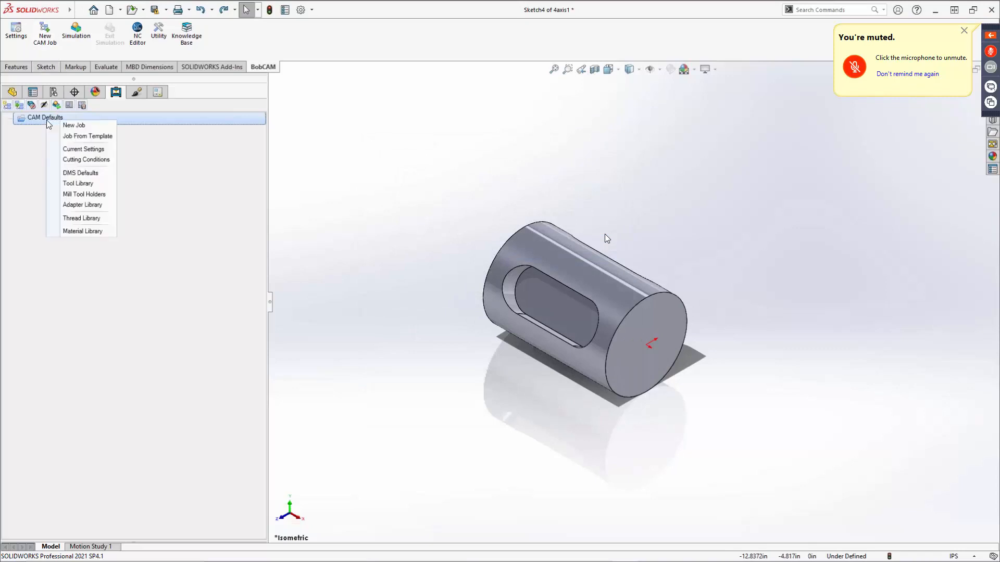
pyautogui.click(76, 207)
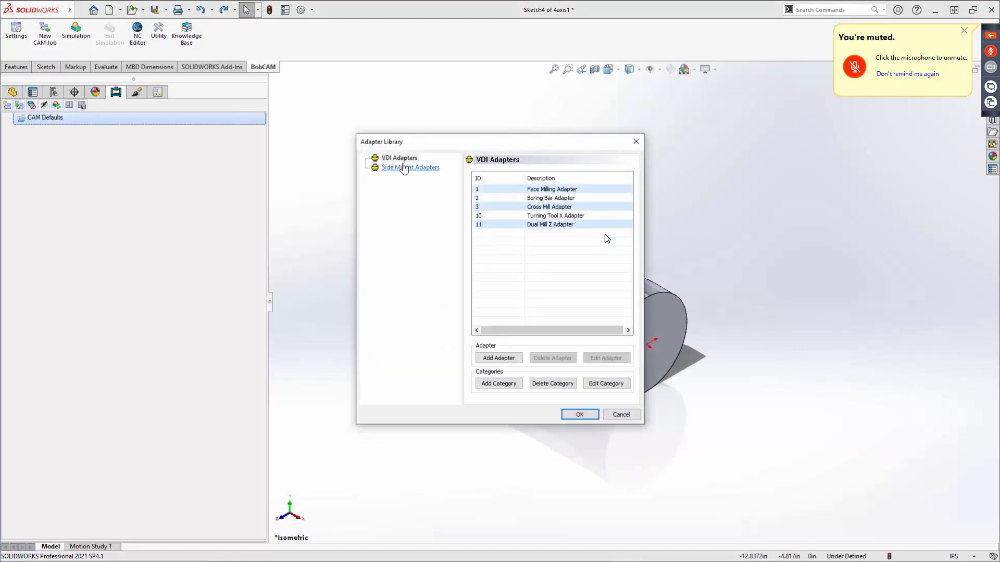
pyautogui.click(408, 166)
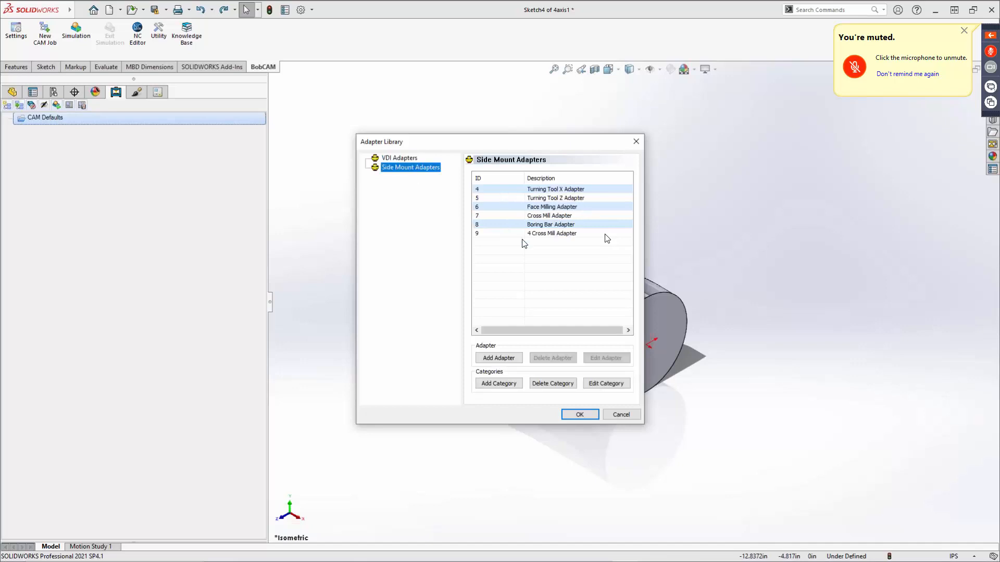
pyautogui.click(542, 235)
pyautogui.click(606, 358)
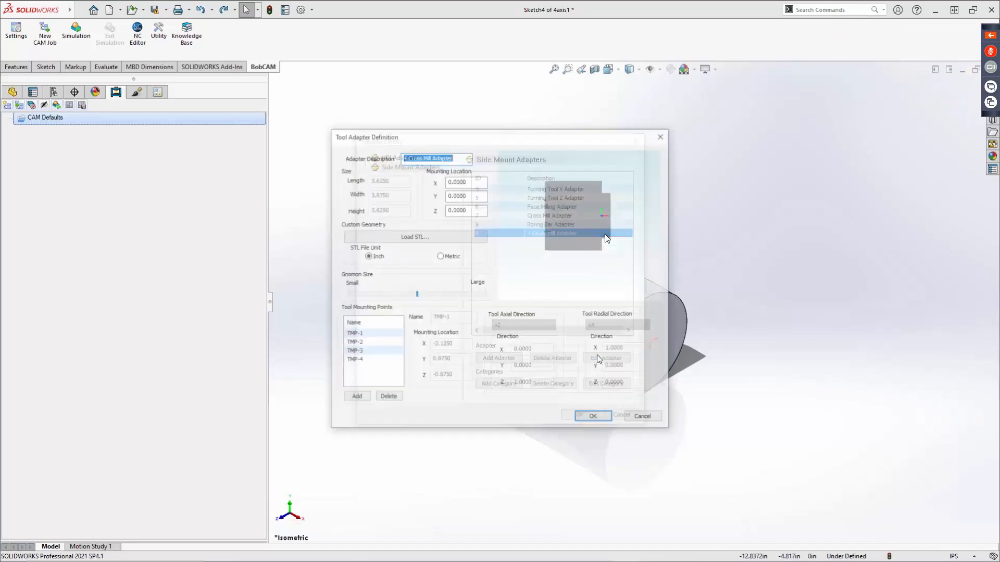
pyautogui.moveTo(595, 270); pyautogui.dragTo(537, 208)
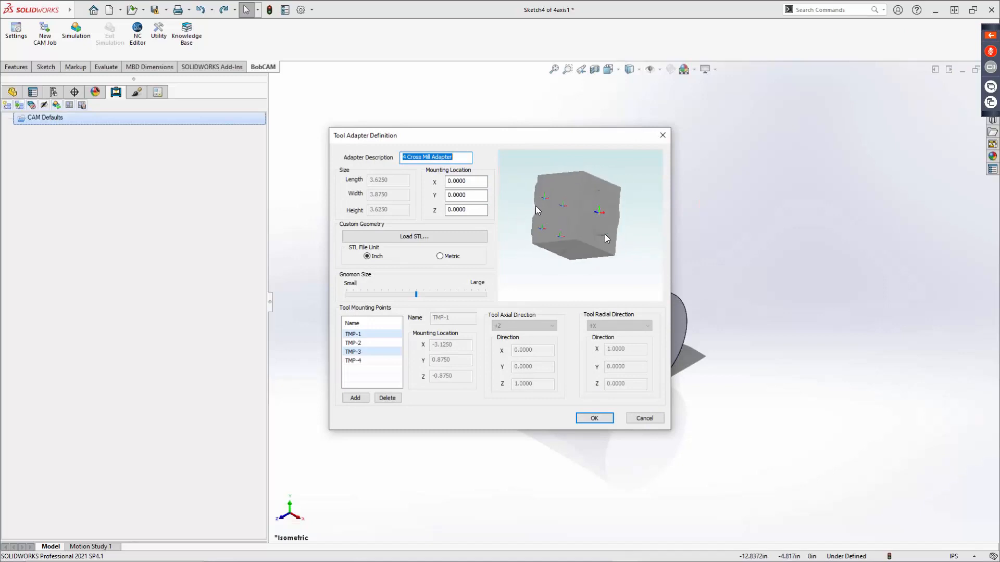
pyautogui.click(644, 418)
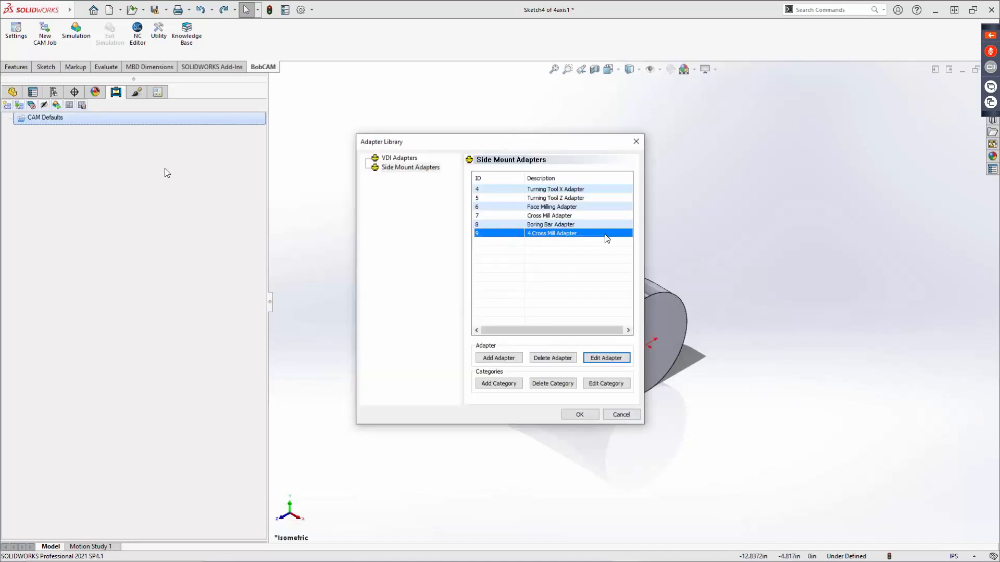
pyautogui.click(621, 415)
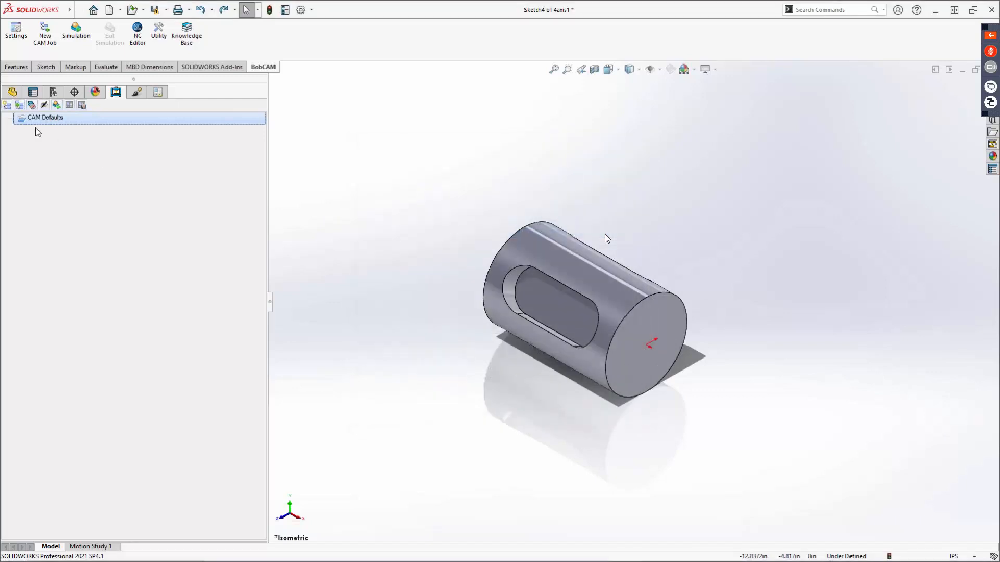
# Add a thread with the default label and values to the UNC tapping group in the thread library.
pyautogui.rightClick(33, 119)
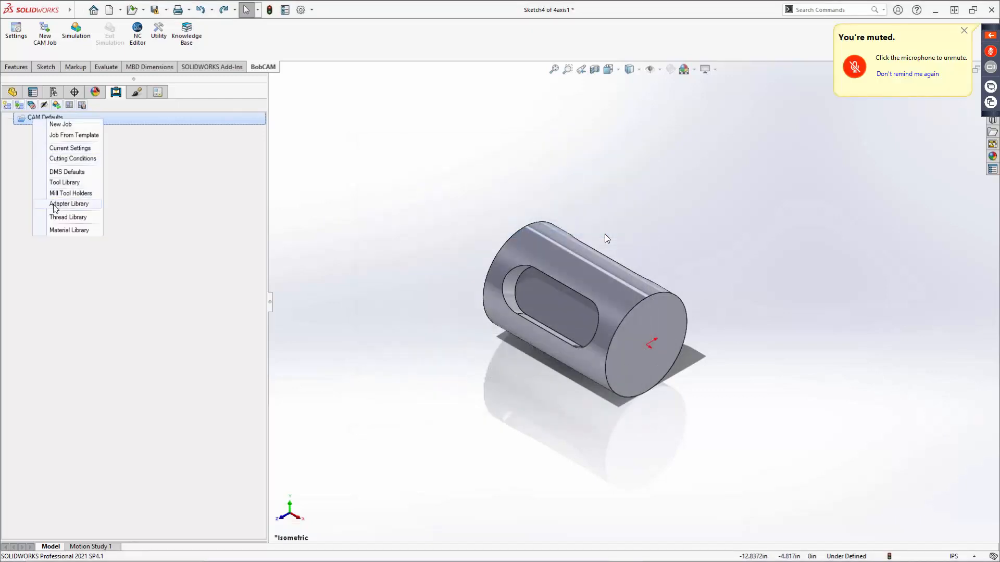
pyautogui.click(56, 218)
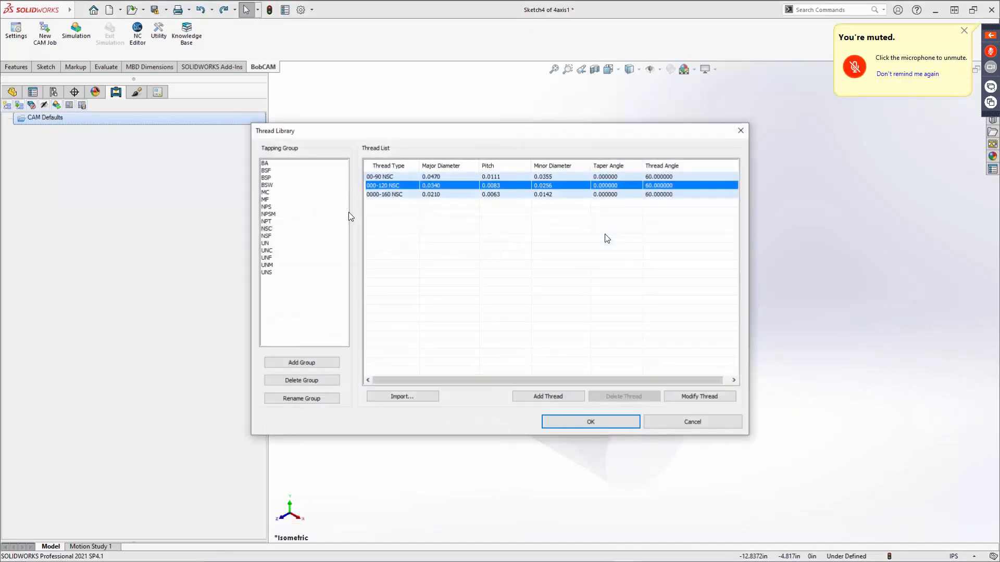
pyautogui.click(268, 251)
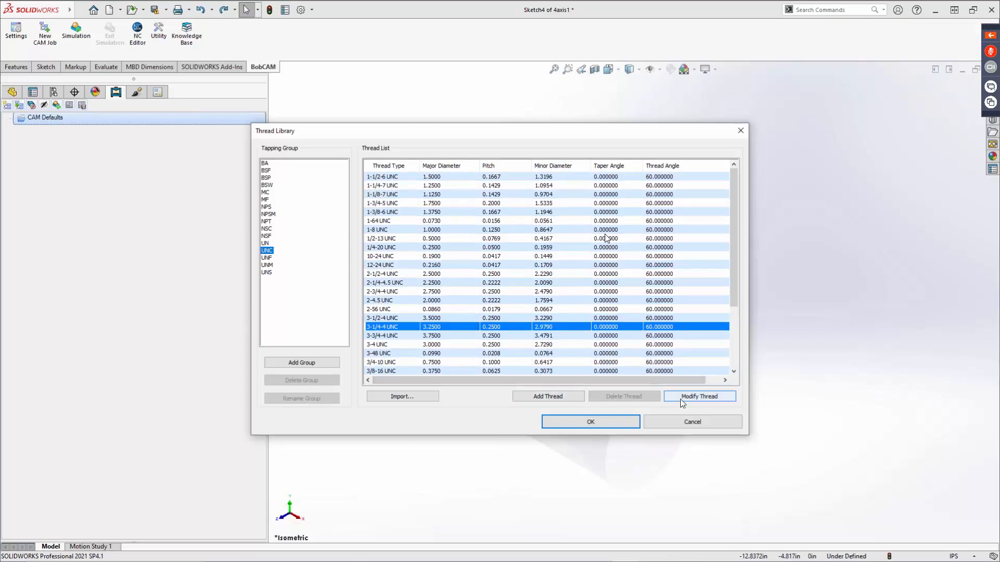
pyautogui.click(548, 397)
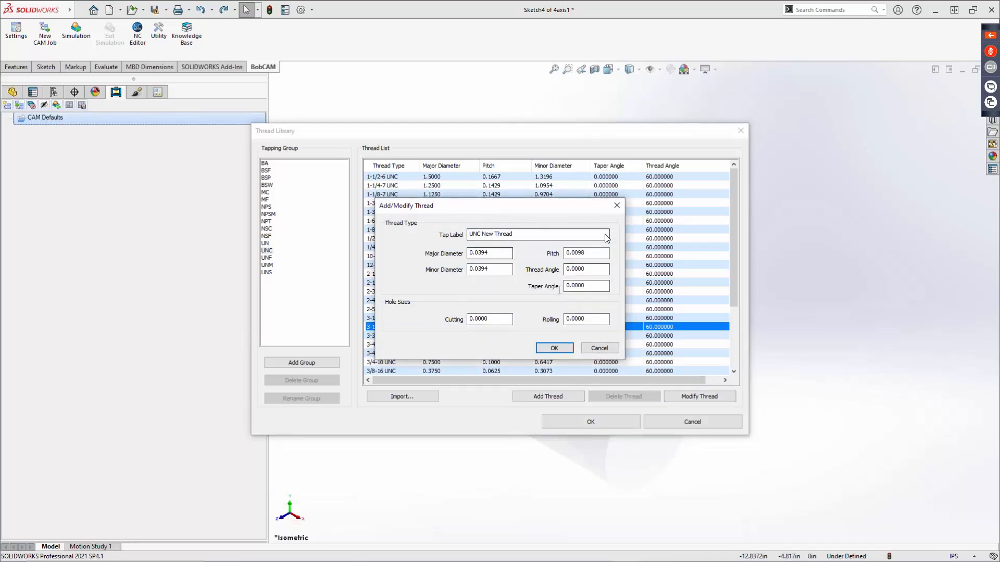
pyautogui.moveTo(516, 235); pyautogui.dragTo(467, 235)
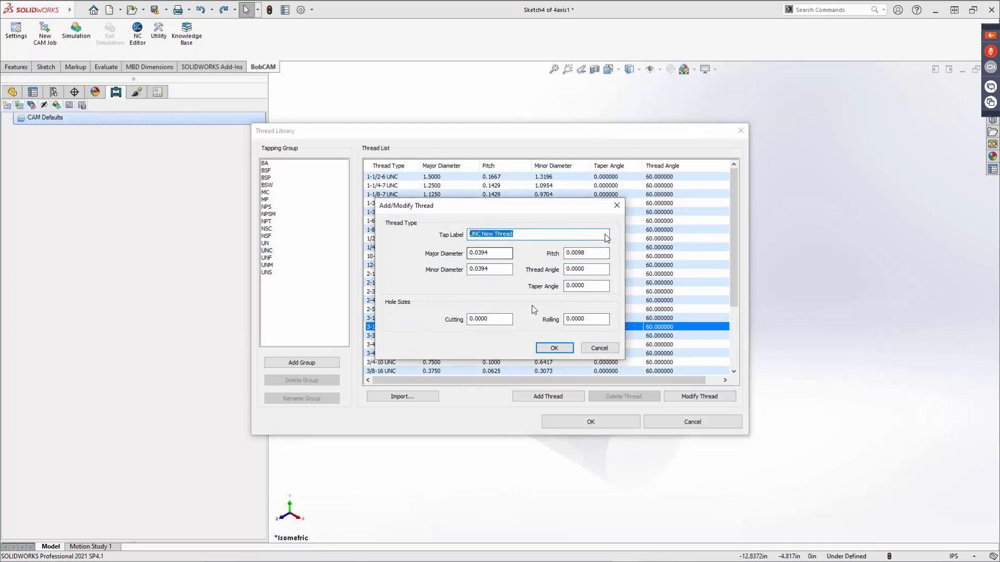
pyautogui.click(555, 348)
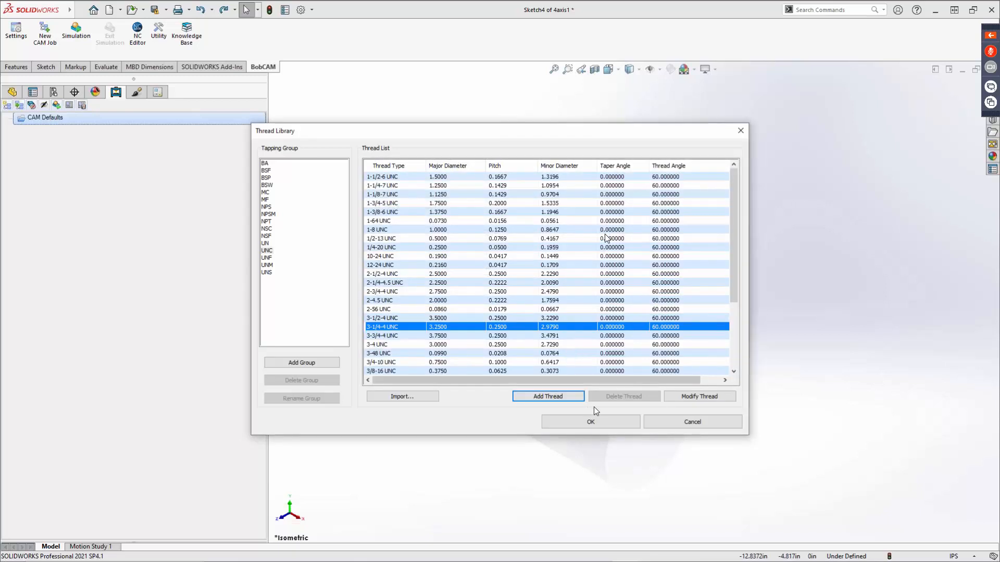
# Delete the UNC New Thread entry from the UNC thread list.
pyautogui.scroll(-4, 526, 338)
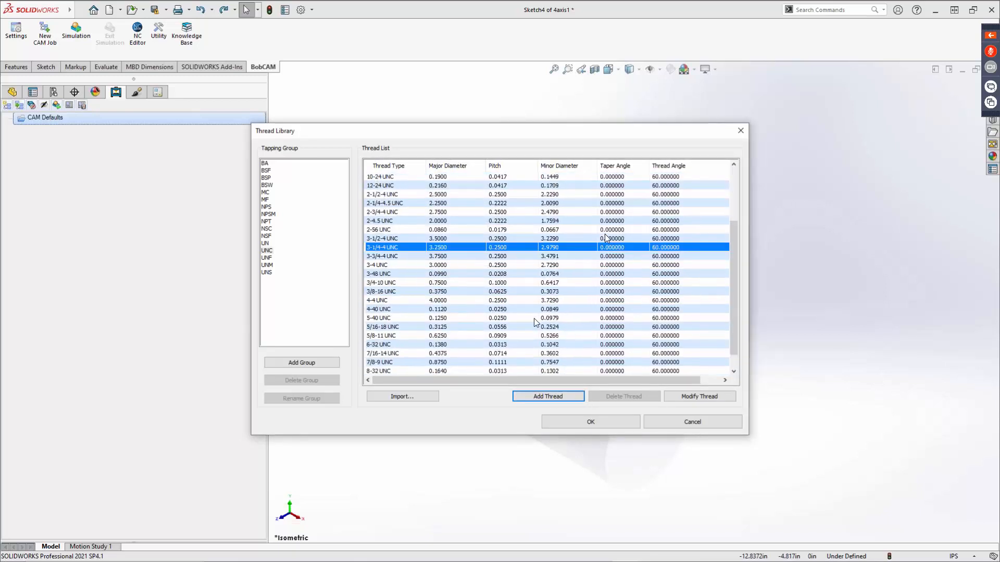
pyautogui.click(454, 371)
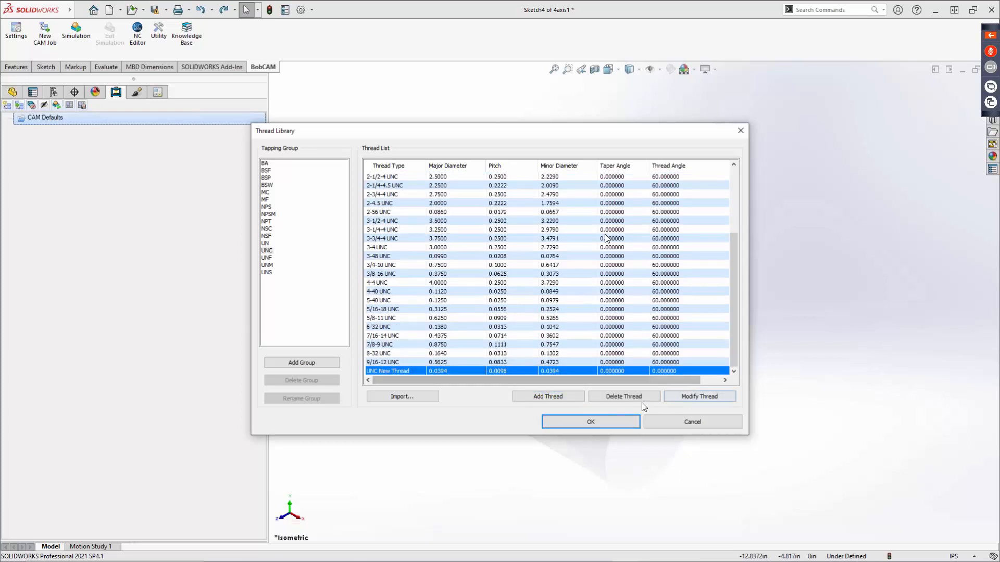
pyautogui.click(630, 397)
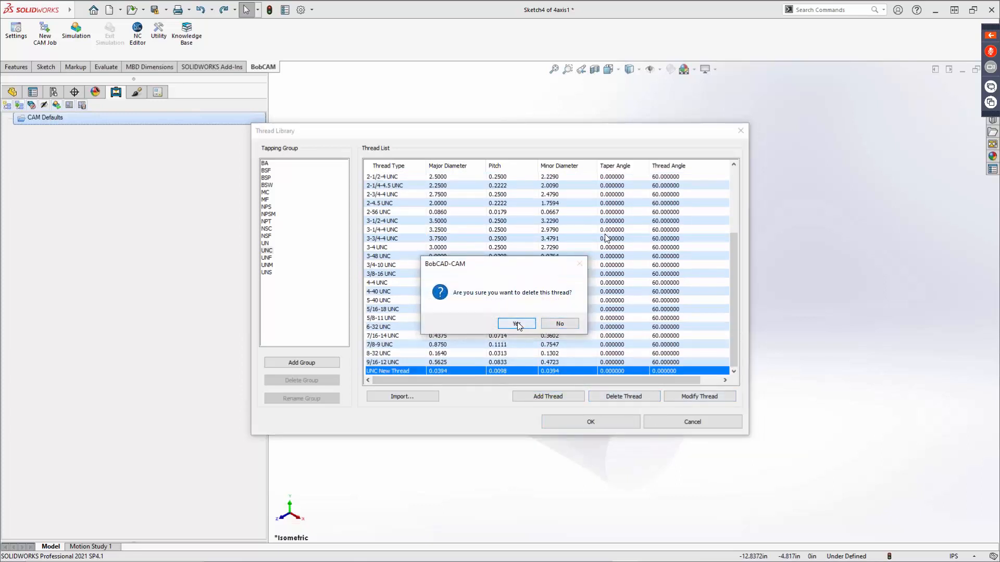
pyautogui.click(513, 324)
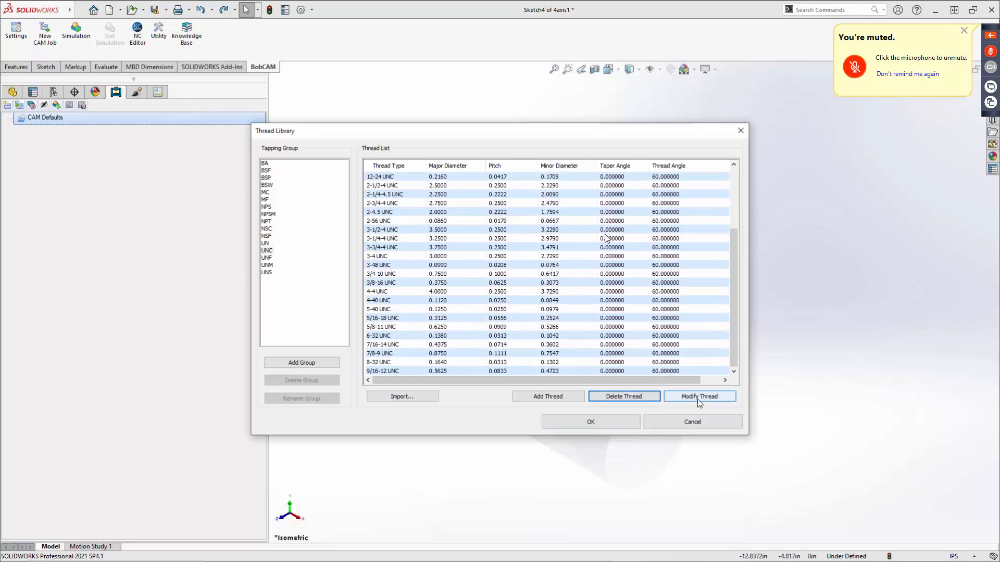
# Review the diameters, pitch, angles and hole sizes of the 5/16-18 UNC thread, and close the thread library without saving.
pyautogui.click(543, 319)
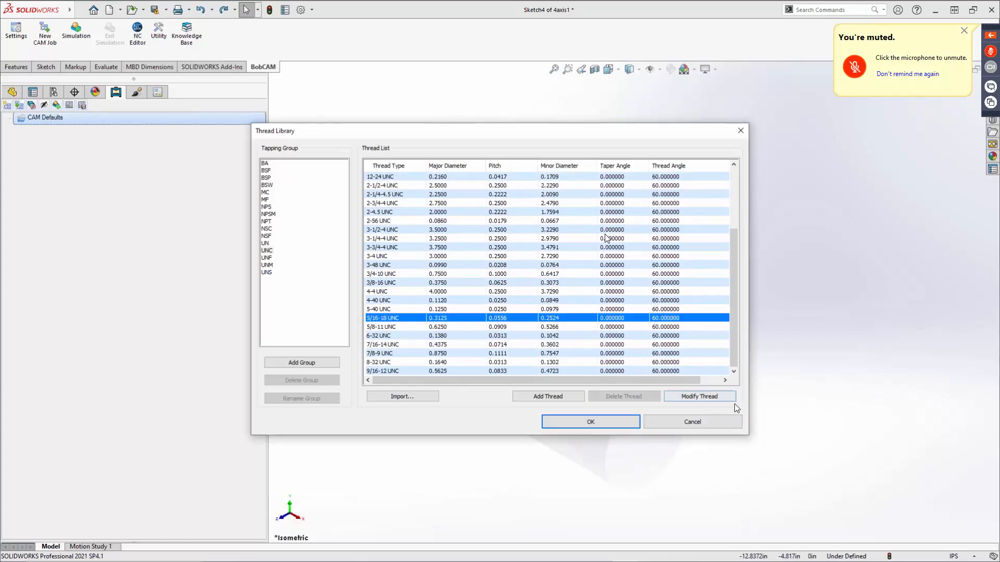
pyautogui.click(711, 397)
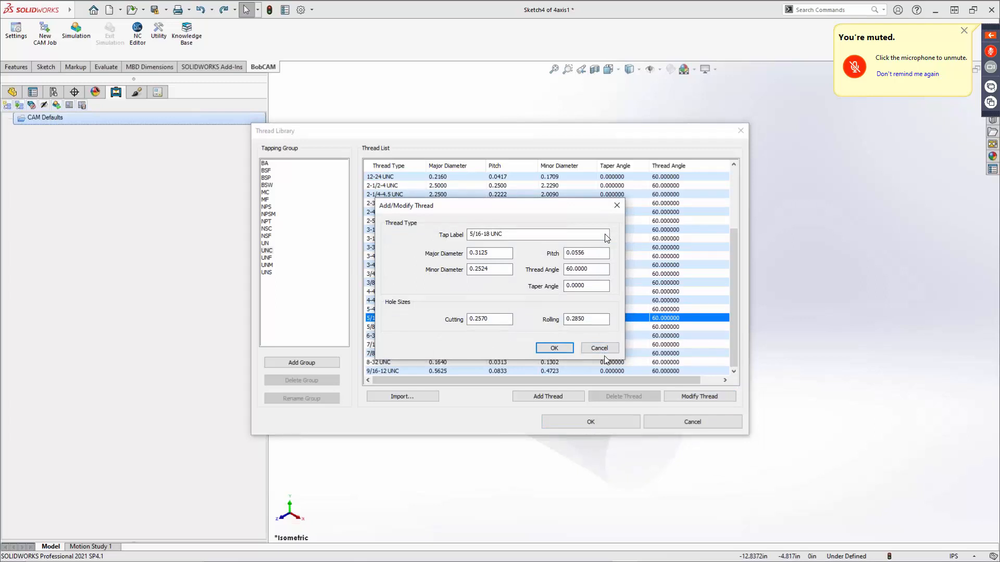
pyautogui.click(600, 349)
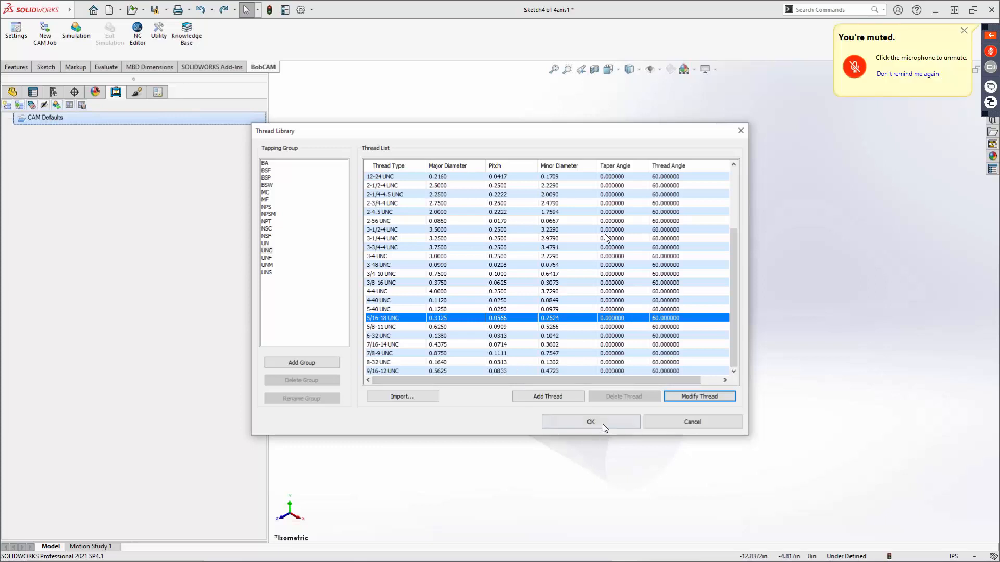
pyautogui.click(685, 422)
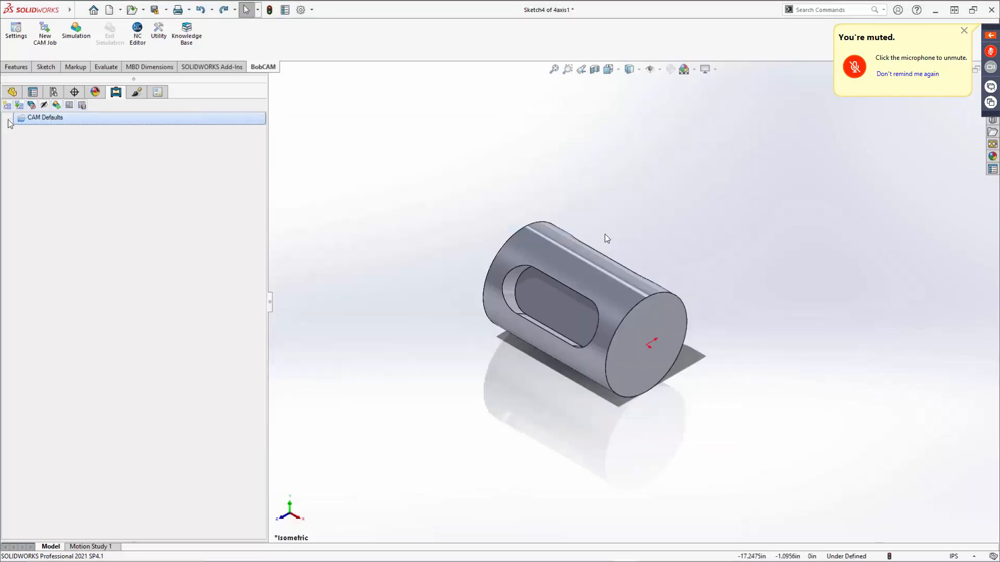
# Examine the CARBIDE and HSS feeds and speeds of Carbon Steel 1018 - Plain (100-125 HB) in the material library, without changing them.
pyautogui.rightClick(45, 121)
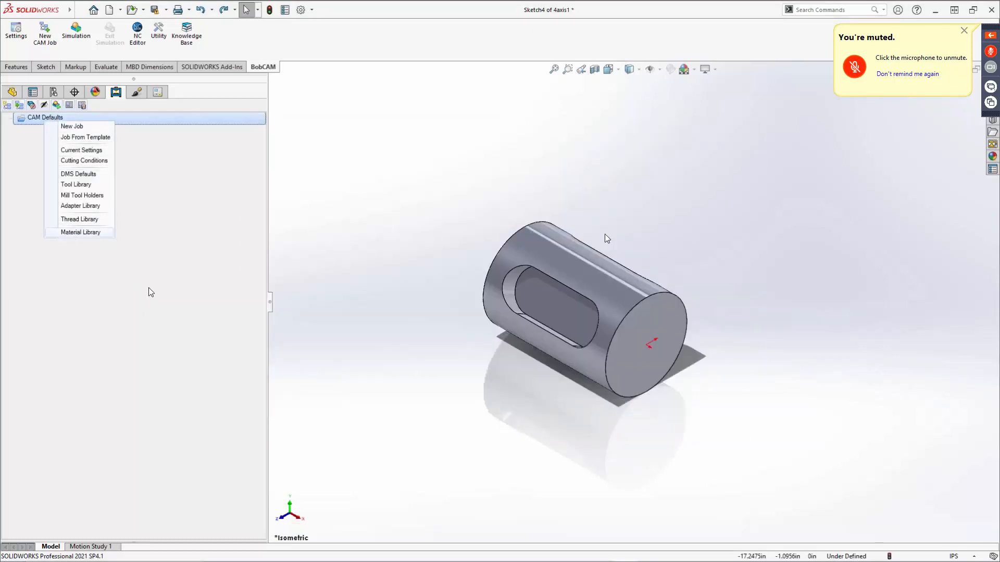
pyautogui.press('Return')
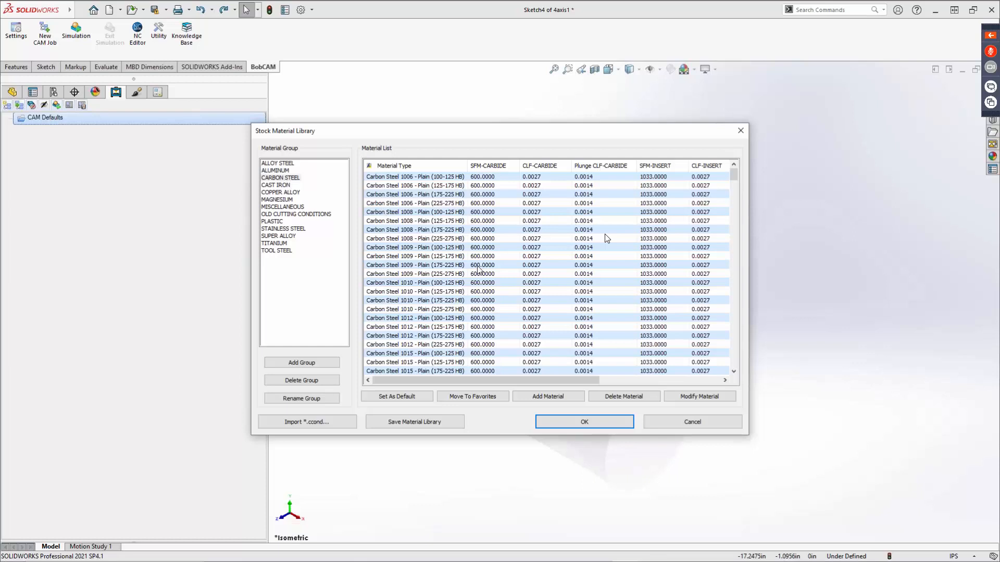
pyautogui.scroll(-5, 479, 269)
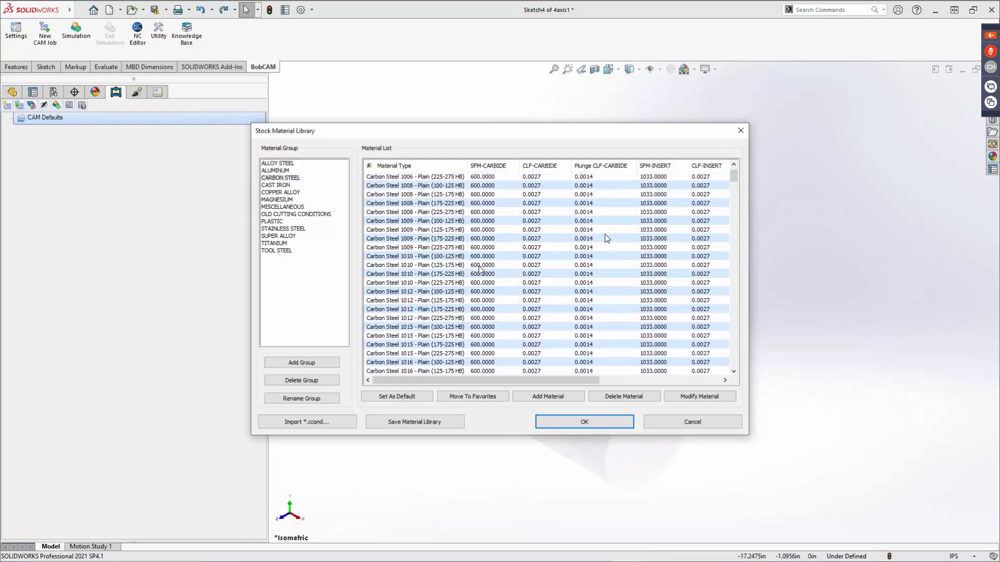
pyautogui.click(458, 327)
pyautogui.click(700, 397)
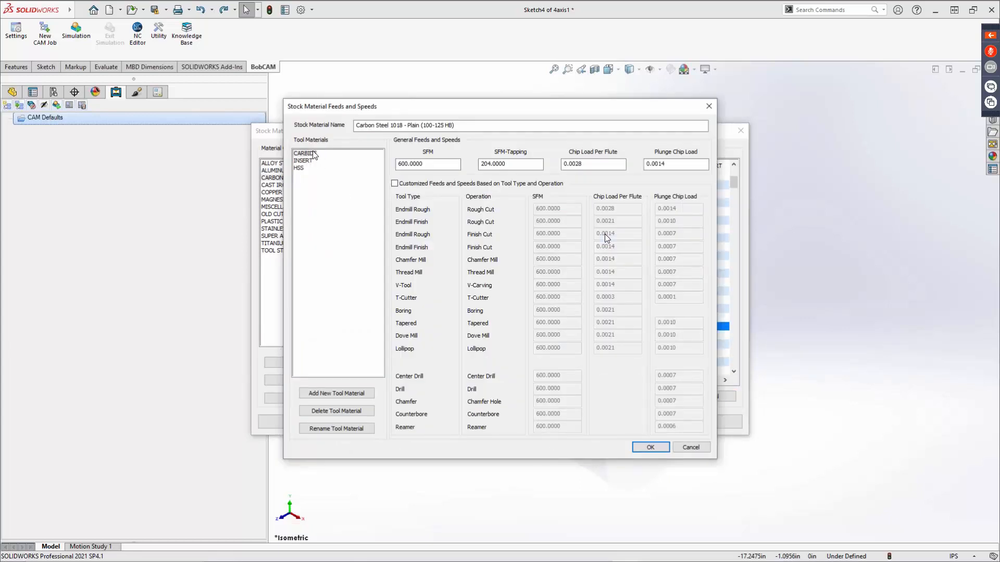
pyautogui.click(311, 154)
pyautogui.click(301, 168)
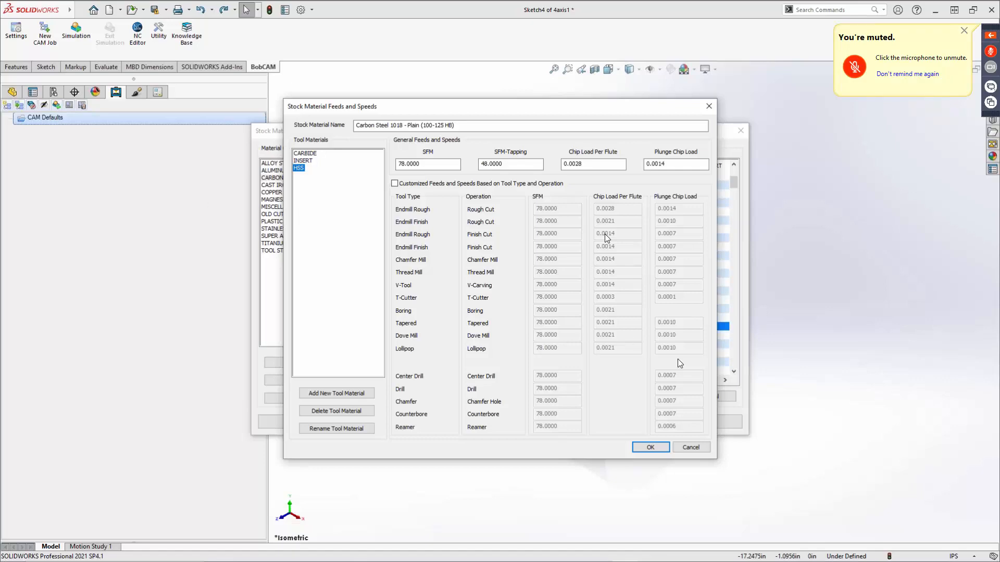
pyautogui.click(695, 449)
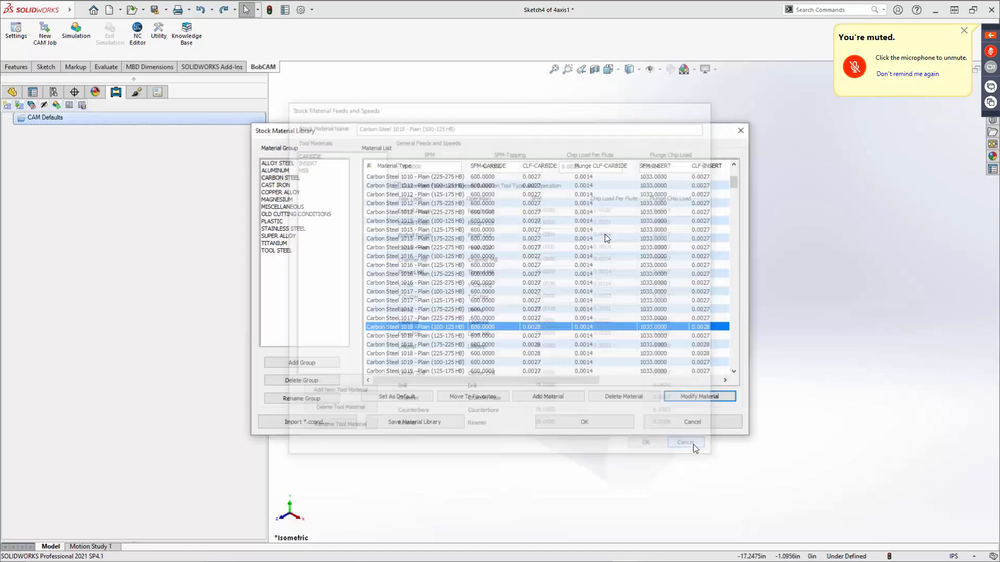
# Close the material library without saving and look over the commands available for CAM Defaults.
pyautogui.click(693, 422)
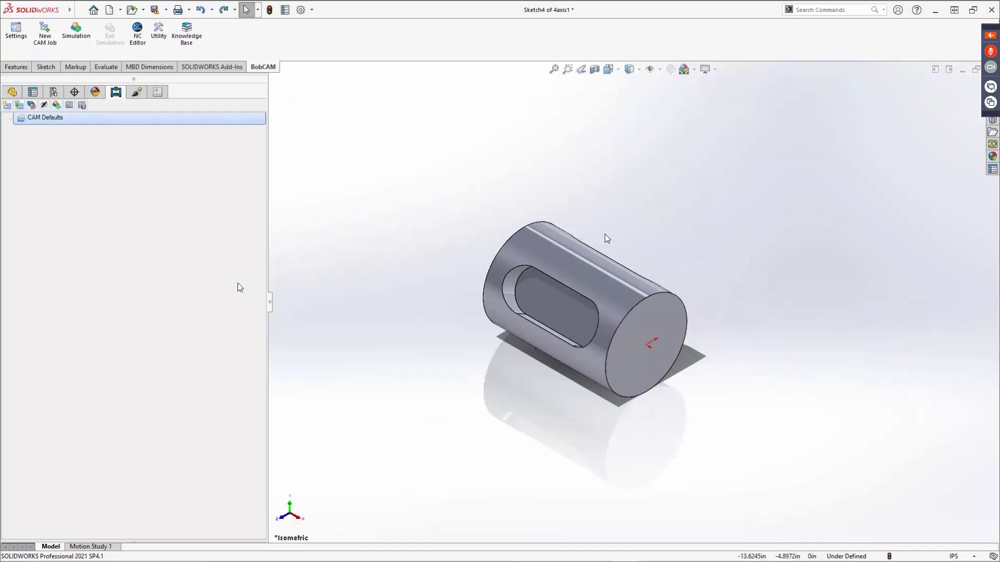
pyautogui.rightClick(43, 123)
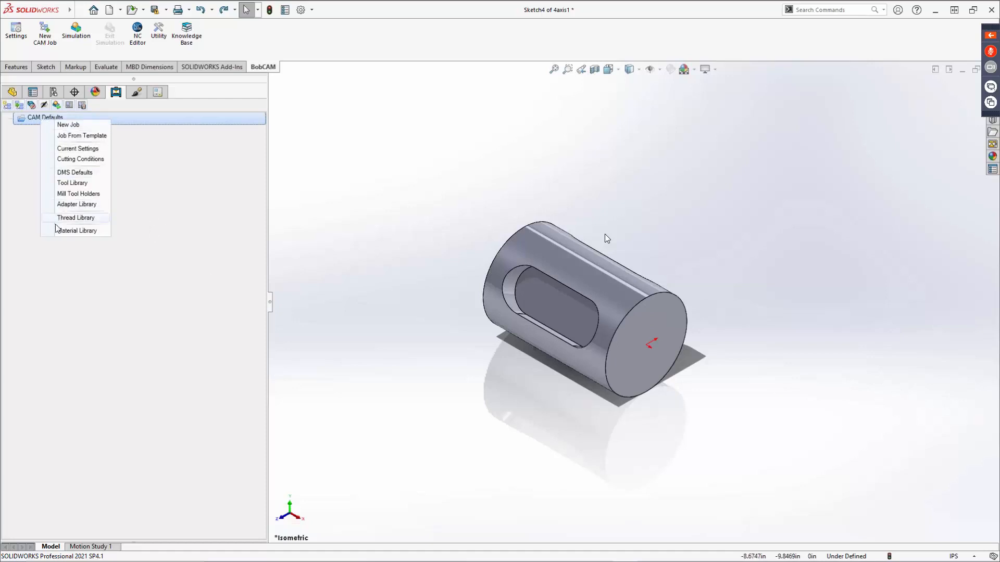
pyautogui.click(27, 161)
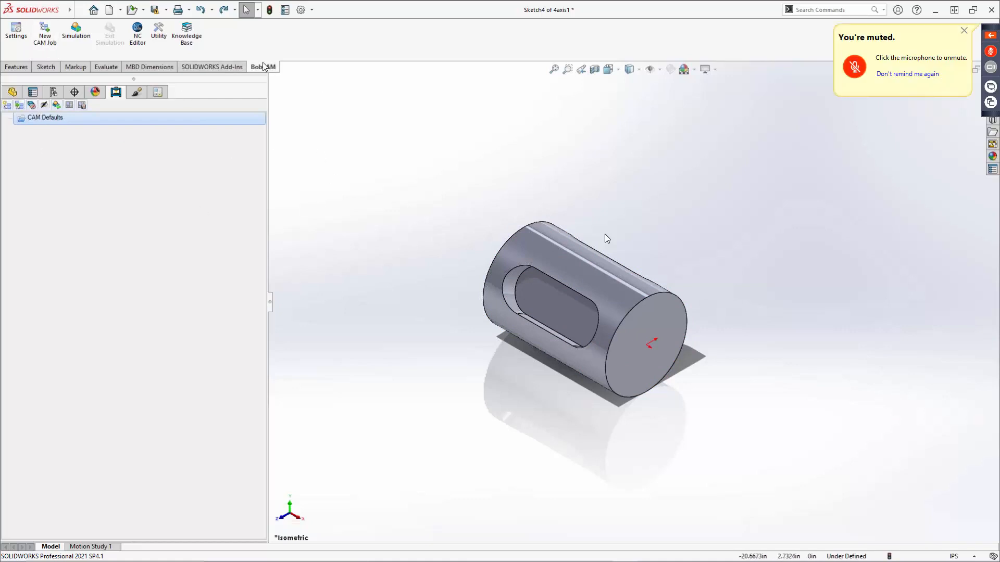
# Start a new CAM job of type Milling with the BC_4x_Mill machine and the stock wizard enabled.
pyautogui.click(41, 37)
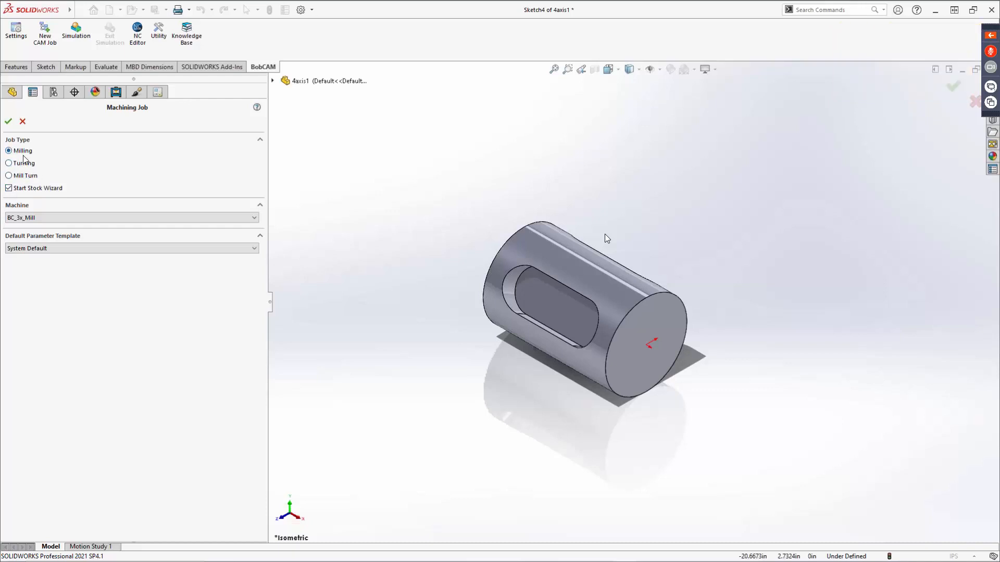
pyautogui.click(74, 220)
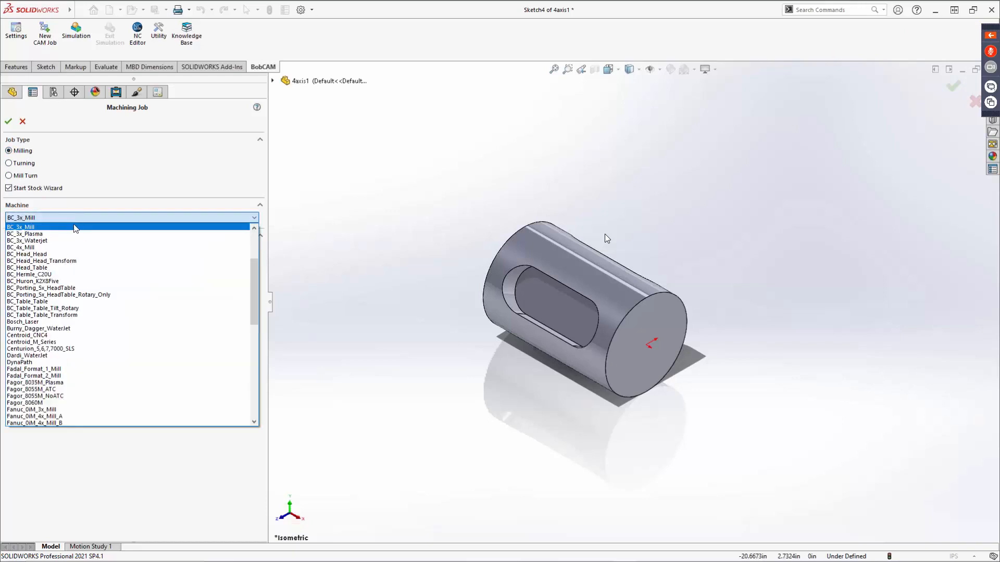
pyautogui.click(60, 248)
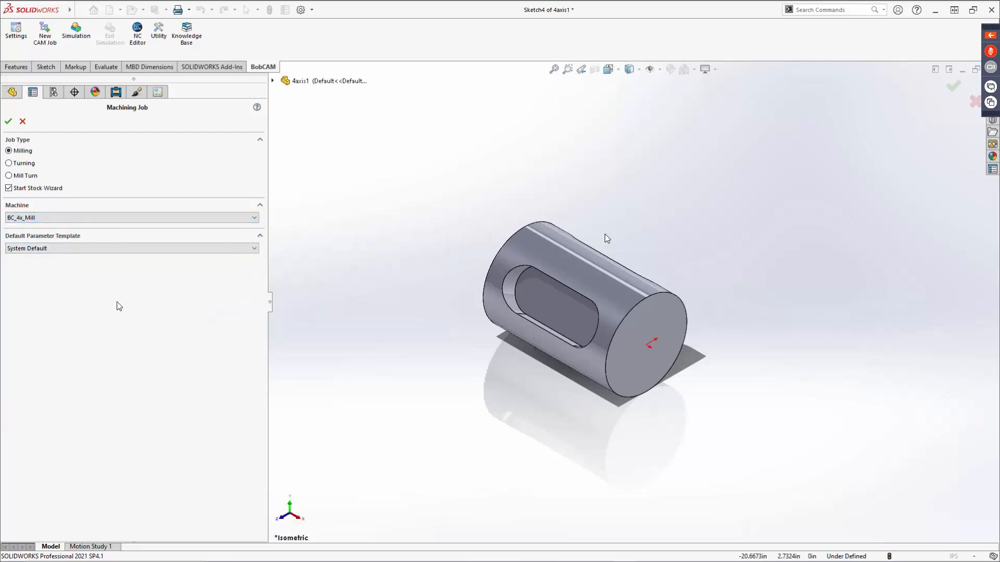
# Examine the machines available for the milling job, keeping BC_4x_Mill as the choice.
pyautogui.click(61, 217)
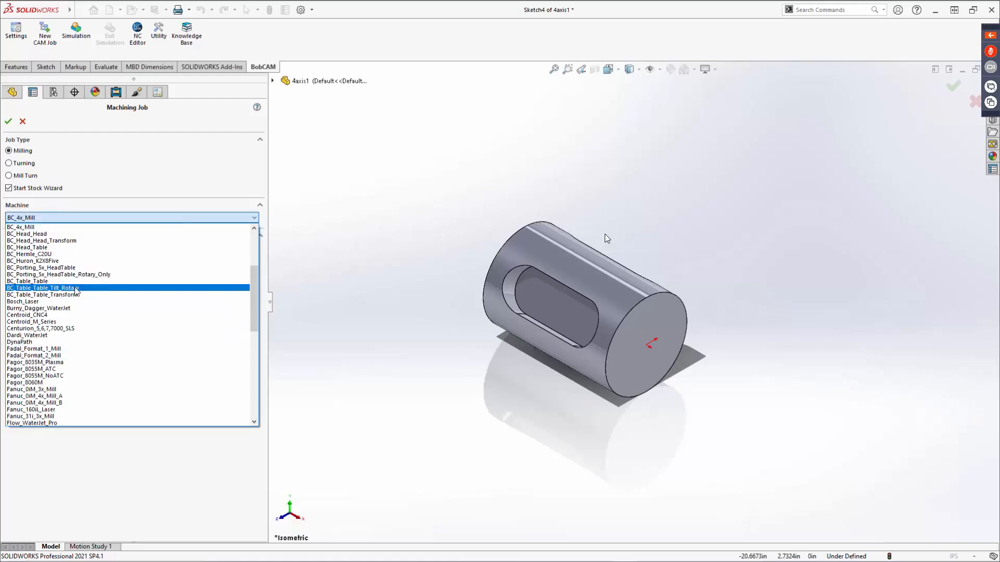
pyautogui.scroll(-5, 76, 291)
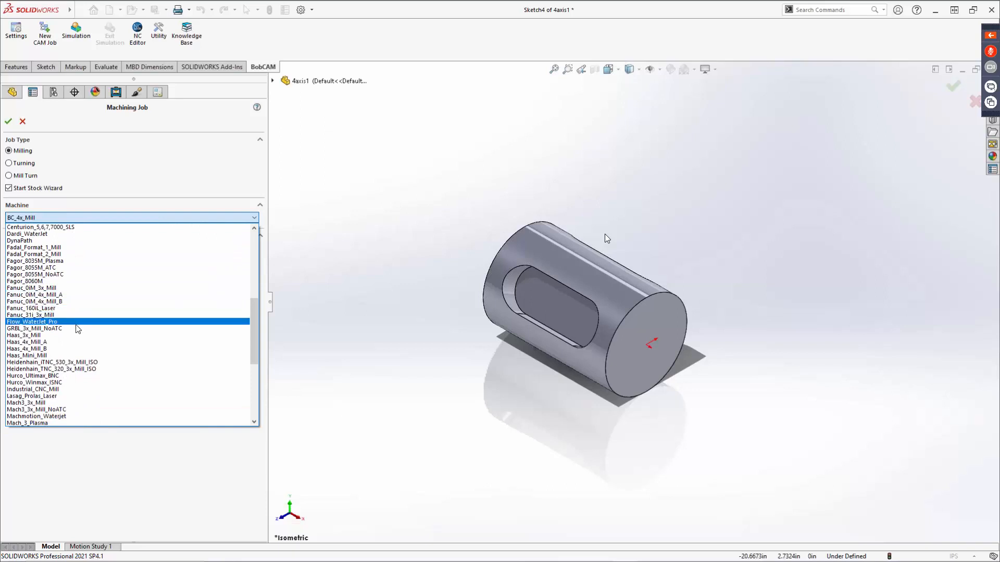
pyautogui.scroll(-1, 77, 328)
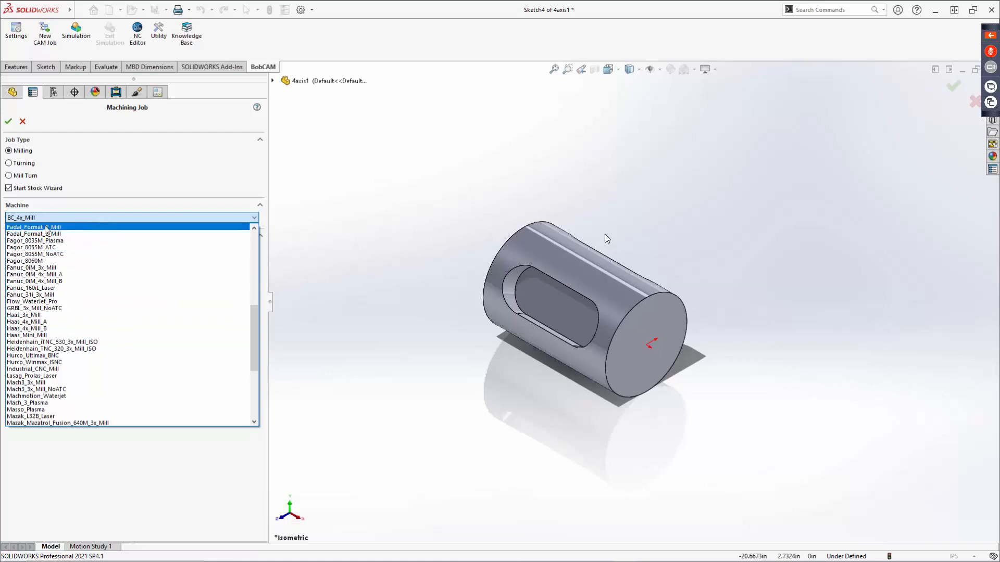
pyautogui.scroll(4, 108, 316)
pyautogui.scroll(7, 108, 316)
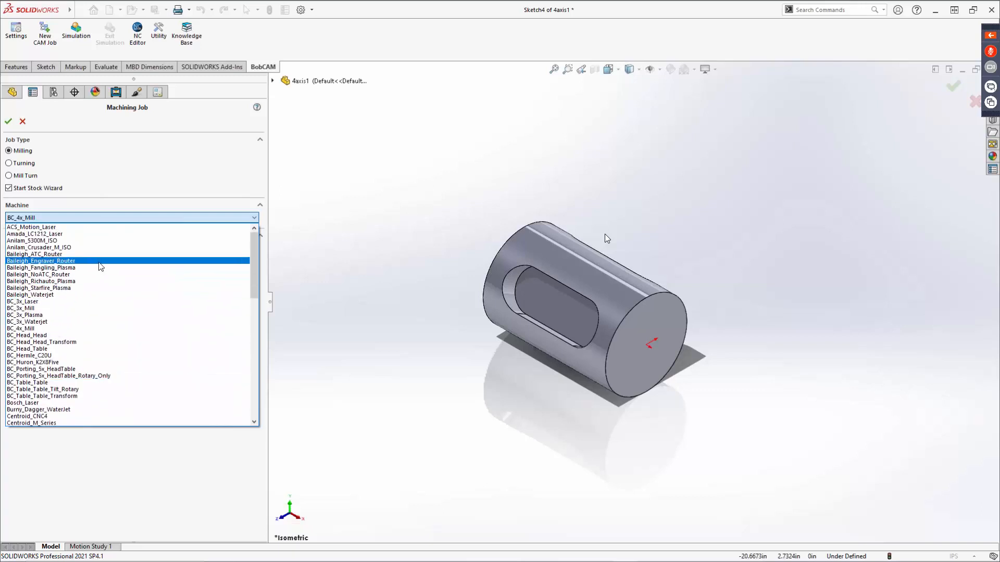
pyautogui.scroll(-8, 104, 289)
pyautogui.scroll(-4, 104, 290)
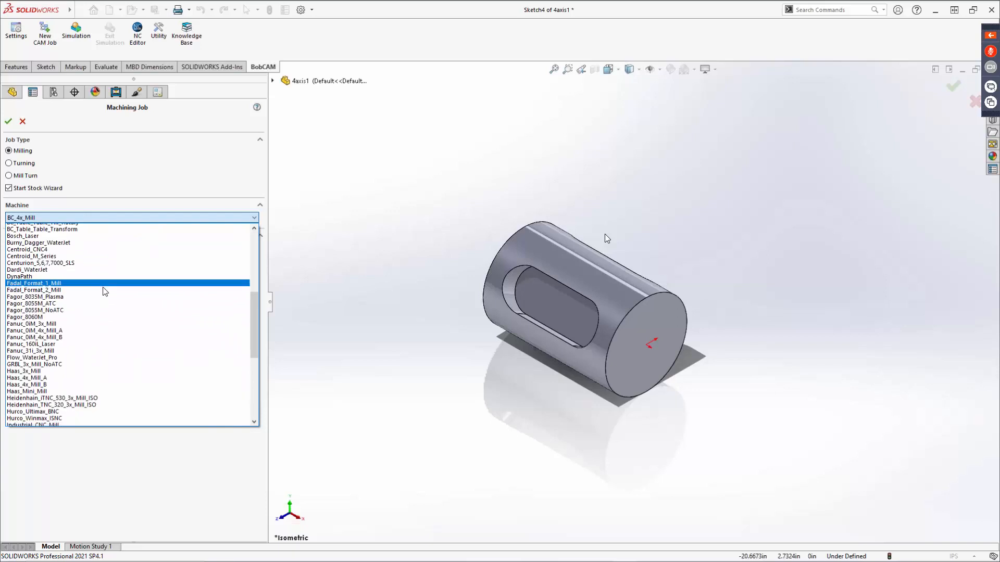
pyautogui.scroll(-7, 101, 293)
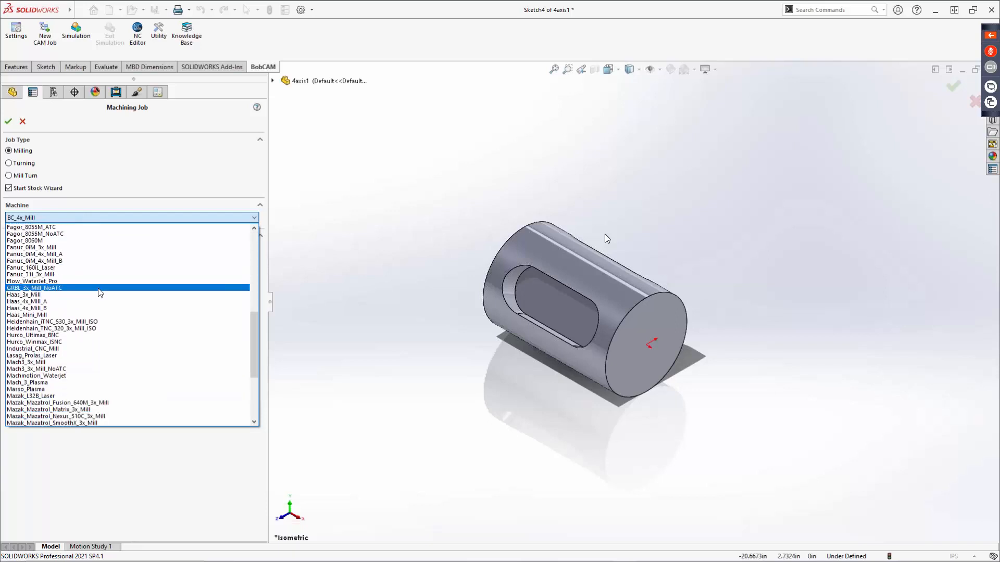
pyautogui.scroll(10, 103, 257)
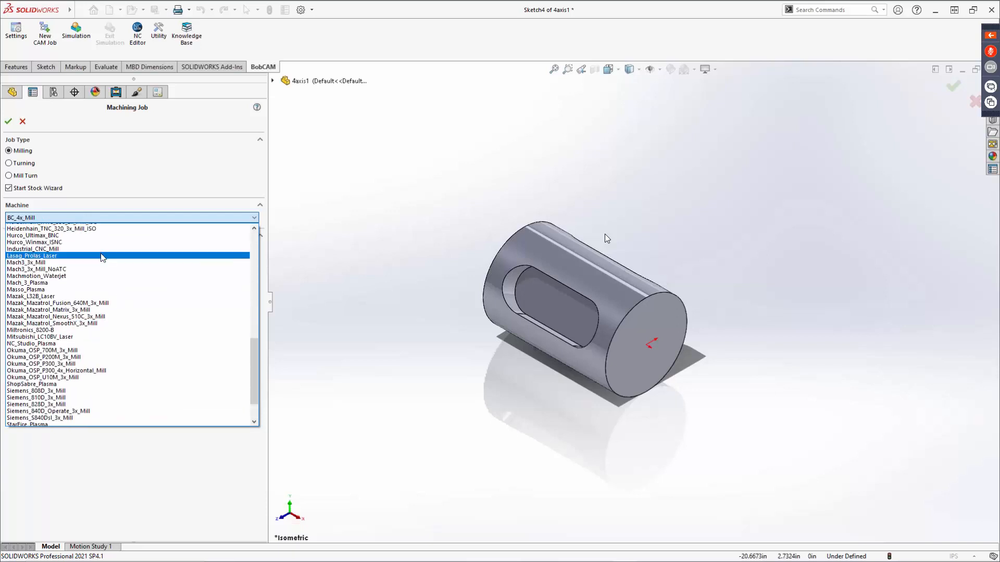
pyautogui.click(91, 182)
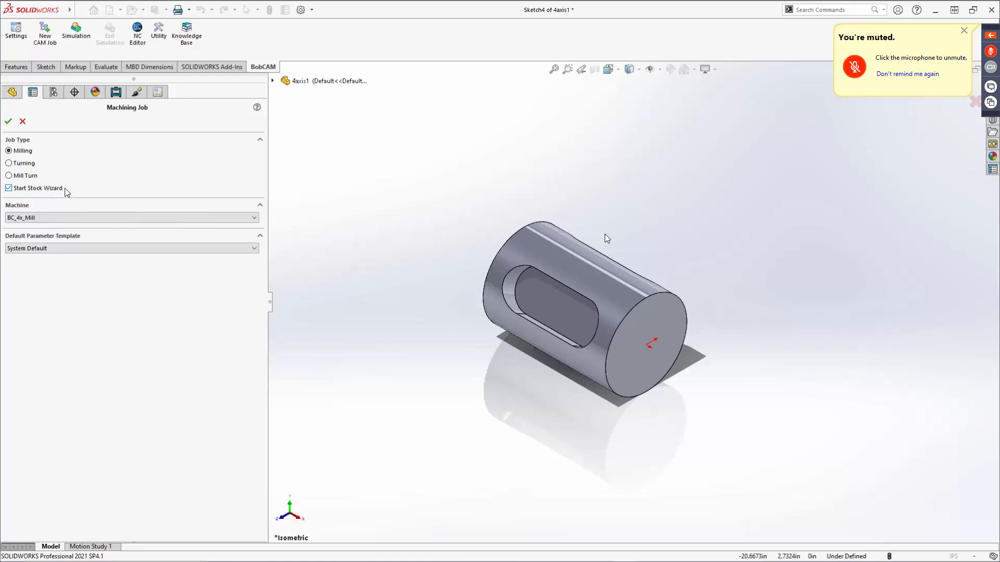
# Create the milling job without picking a workpiece, and define cylindrical bounding-box stock with the X Axis as extrusion direction.
pyautogui.click(8, 123)
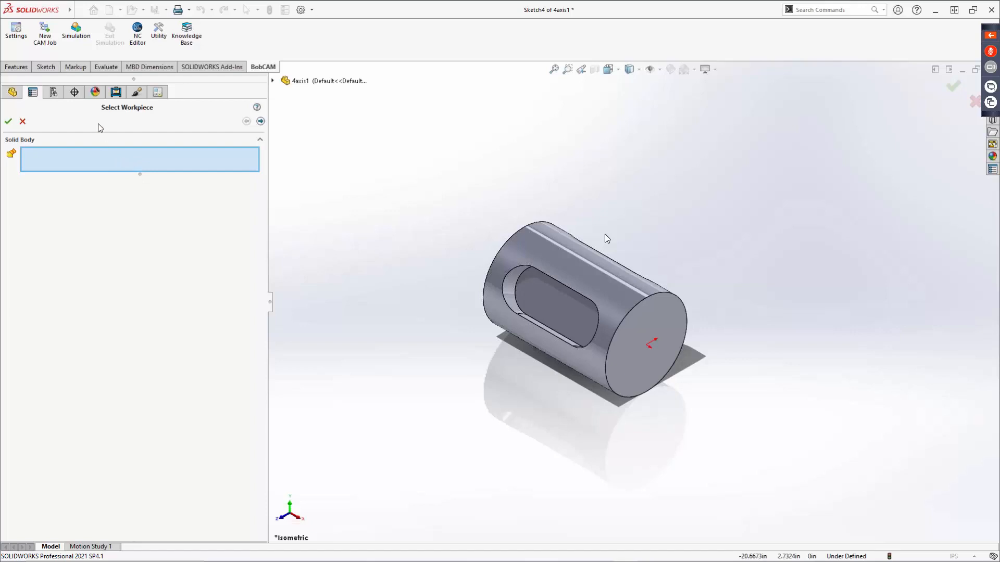
pyautogui.click(260, 122)
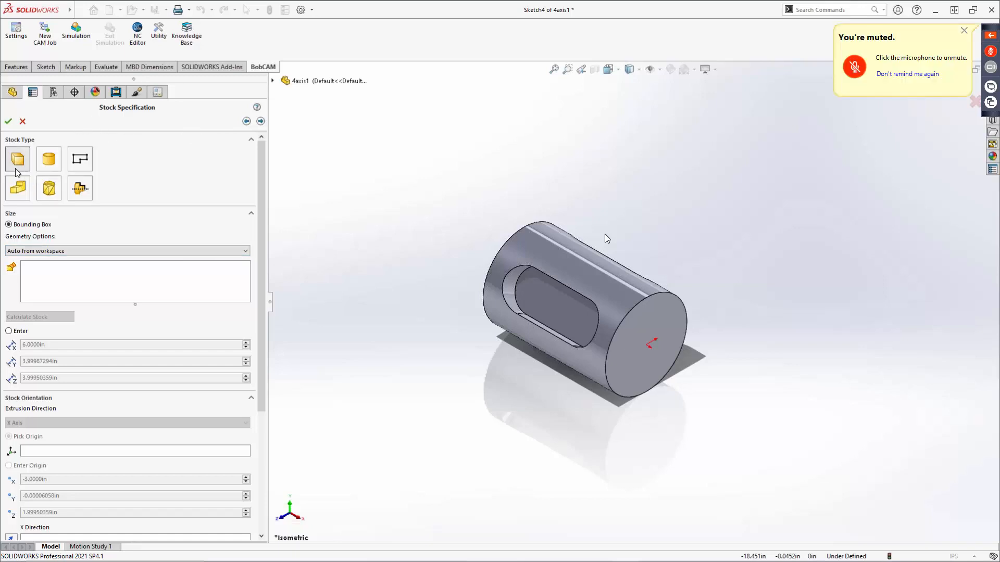
pyautogui.scroll(-2, 45, 168)
pyautogui.click(52, 165)
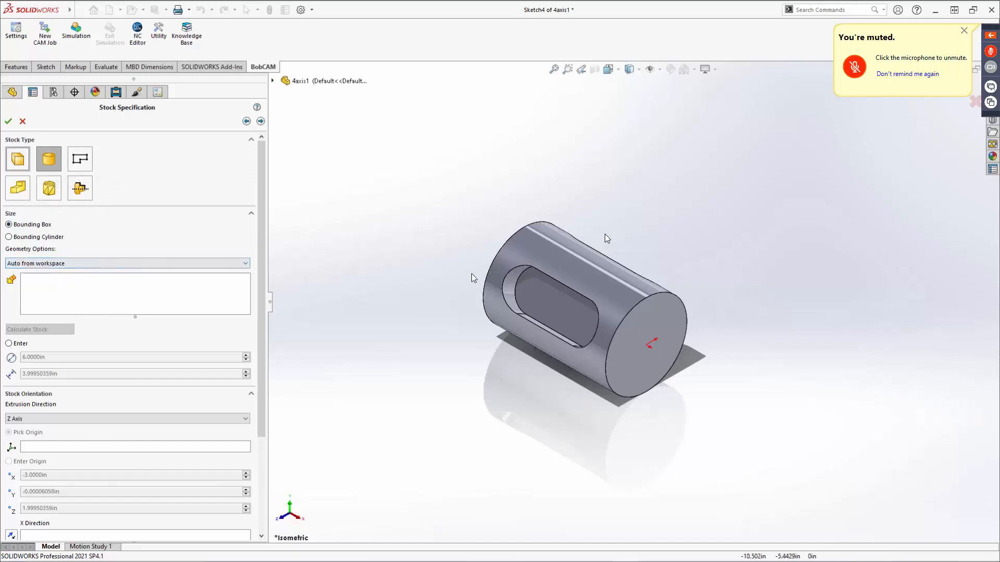
pyautogui.click(581, 282)
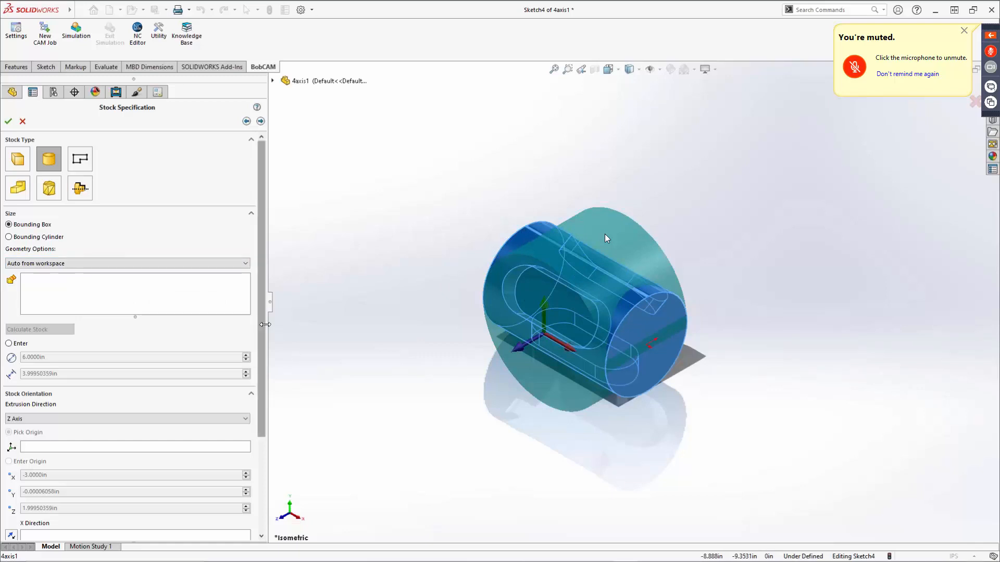
pyautogui.moveTo(262, 328); pyautogui.dragTo(257, 451)
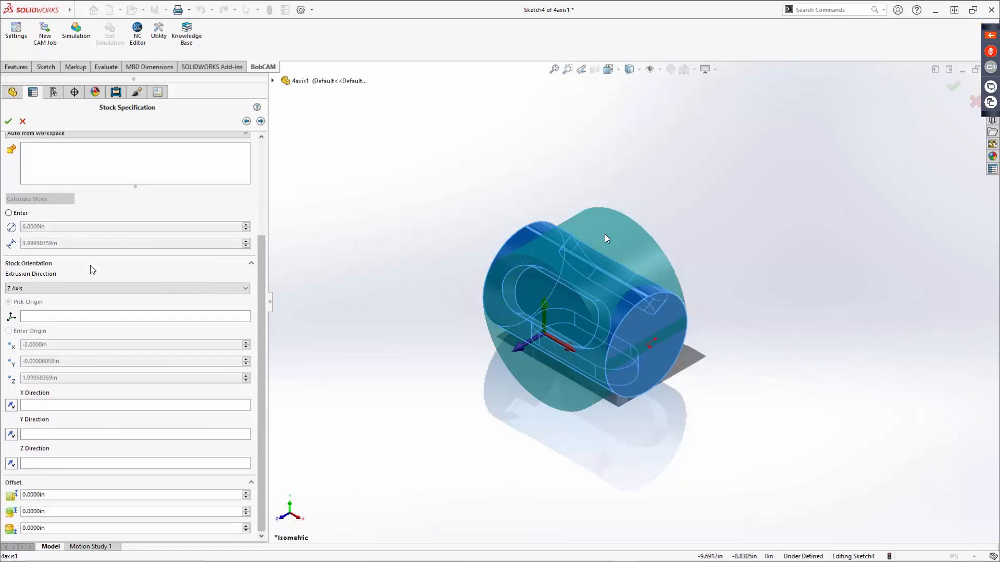
pyautogui.click(33, 290)
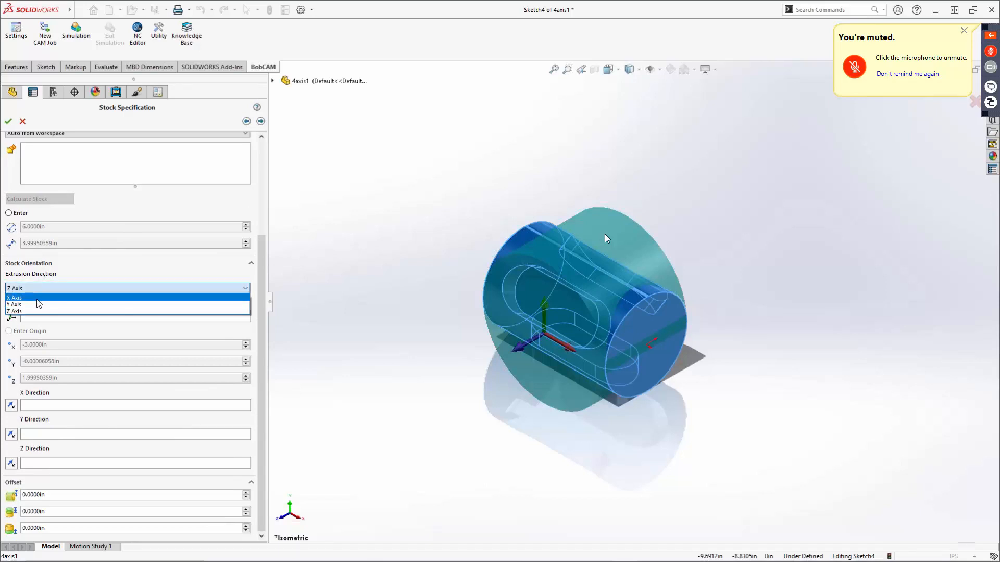
pyautogui.click(37, 298)
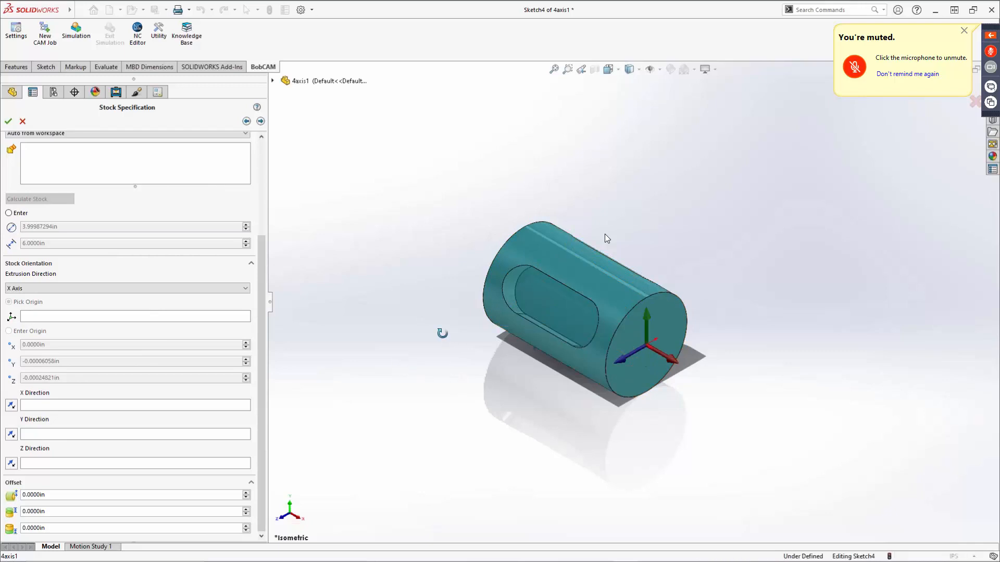
pyautogui.moveTo(440, 335); pyautogui.dragTo(514, 447, button='middle')
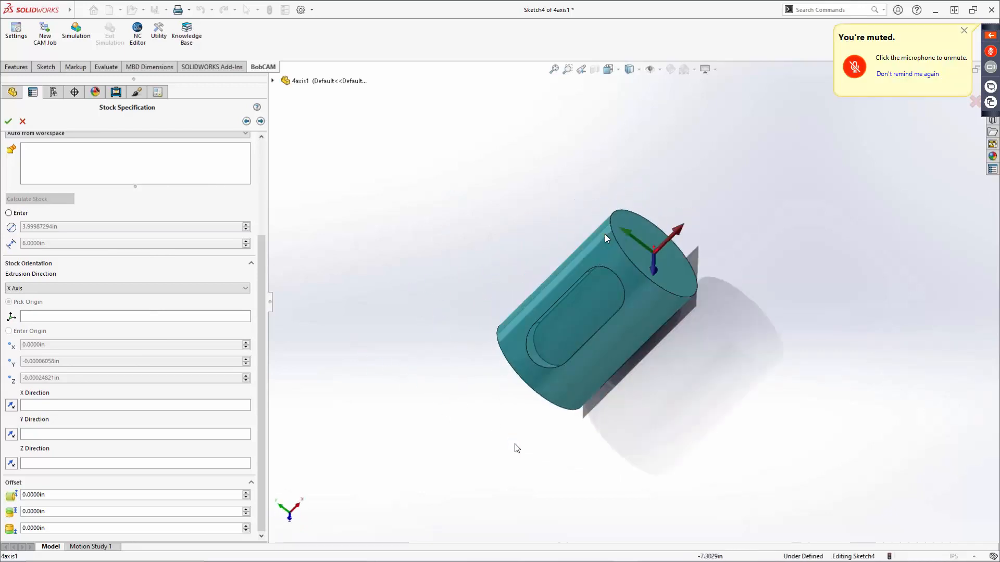
pyautogui.hotkey('ctrl', '7')
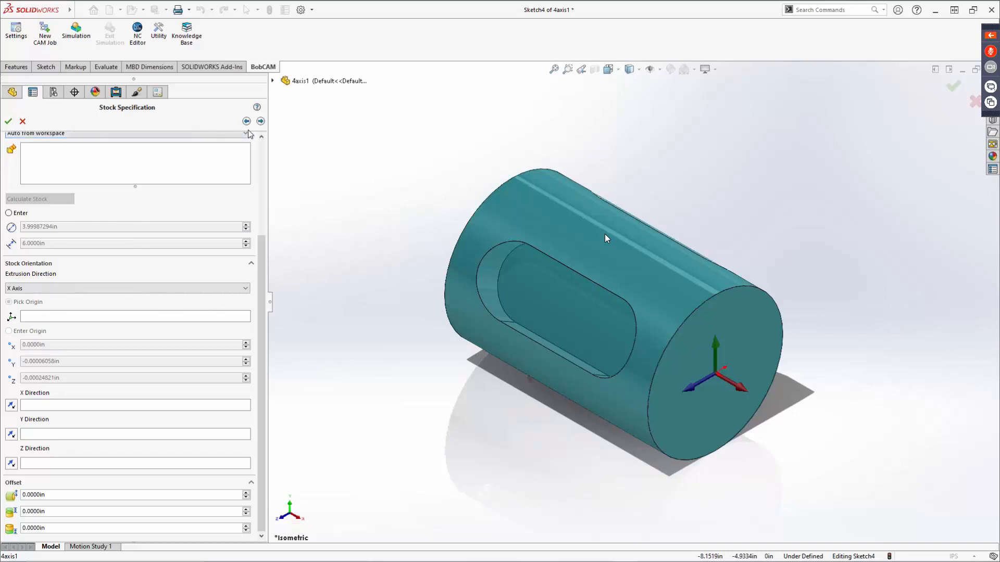
# Check the origin axes on the part's end face and complete Machine Setup - 1 with its default origin, clearance plane and work offset.
pyautogui.click(261, 121)
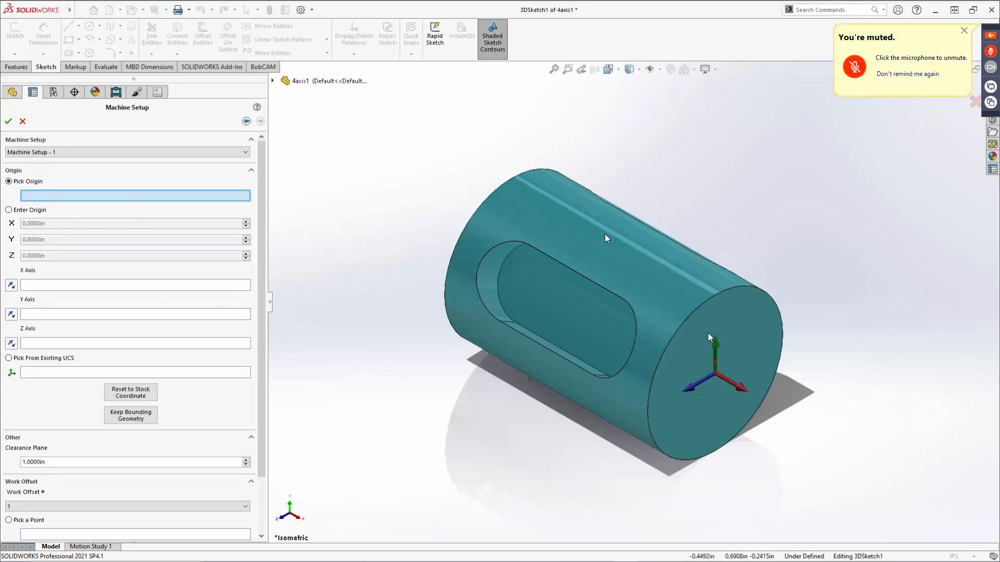
pyautogui.scroll(-3, 711, 328)
pyautogui.scroll(3, 695, 325)
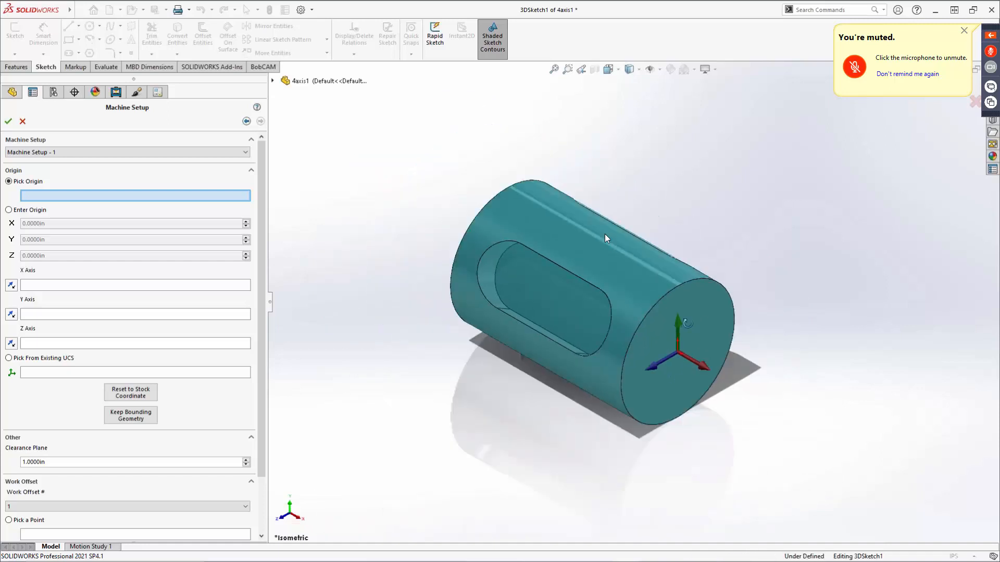
pyautogui.moveTo(695, 323); pyautogui.dragTo(575, 314, button='middle')
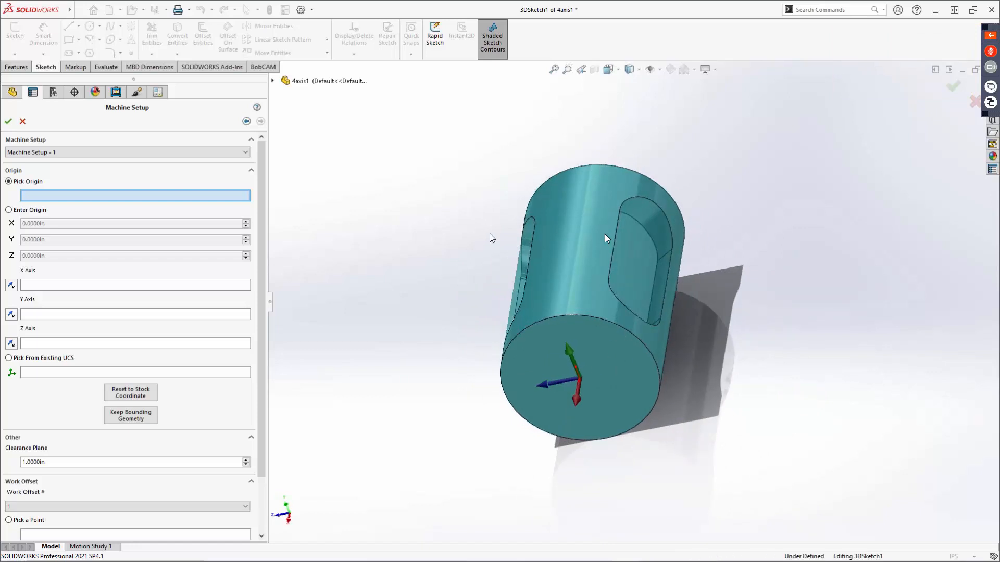
pyautogui.moveTo(551, 197); pyautogui.dragTo(486, 182, button='middle')
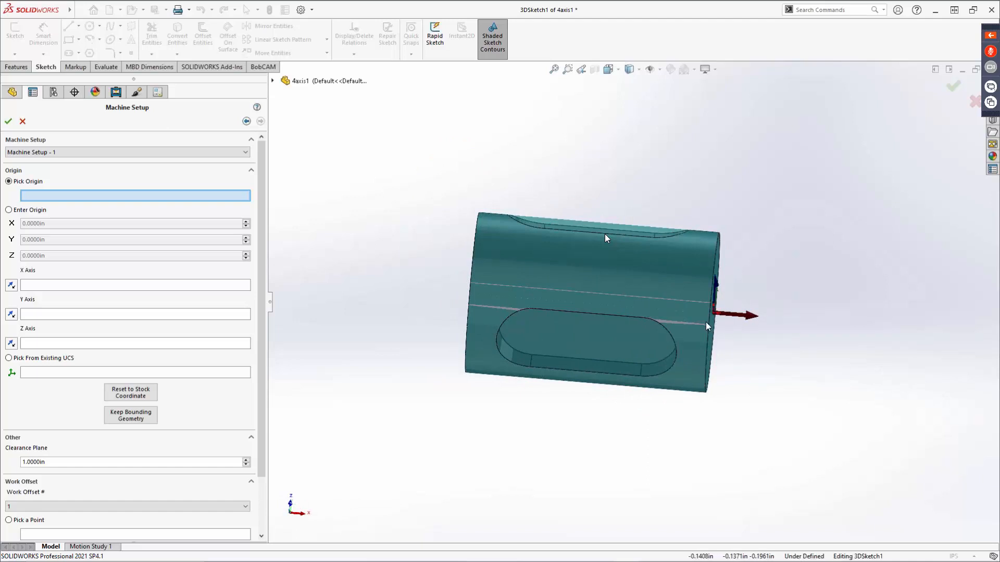
pyautogui.moveTo(707, 326); pyautogui.dragTo(661, 326, button='middle')
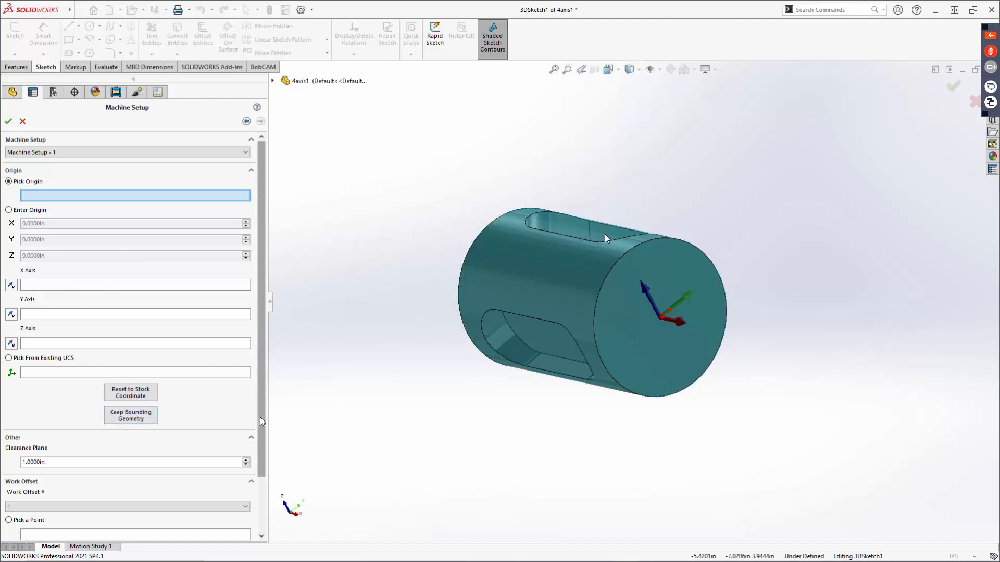
pyautogui.scroll(-3, 261, 418)
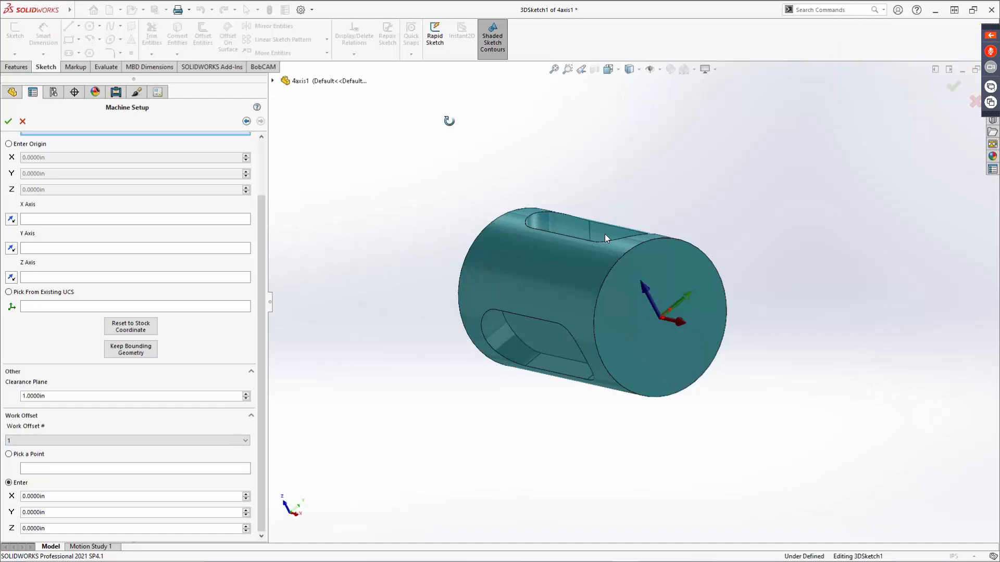
pyautogui.moveTo(449, 121); pyautogui.dragTo(442, 455, button='middle')
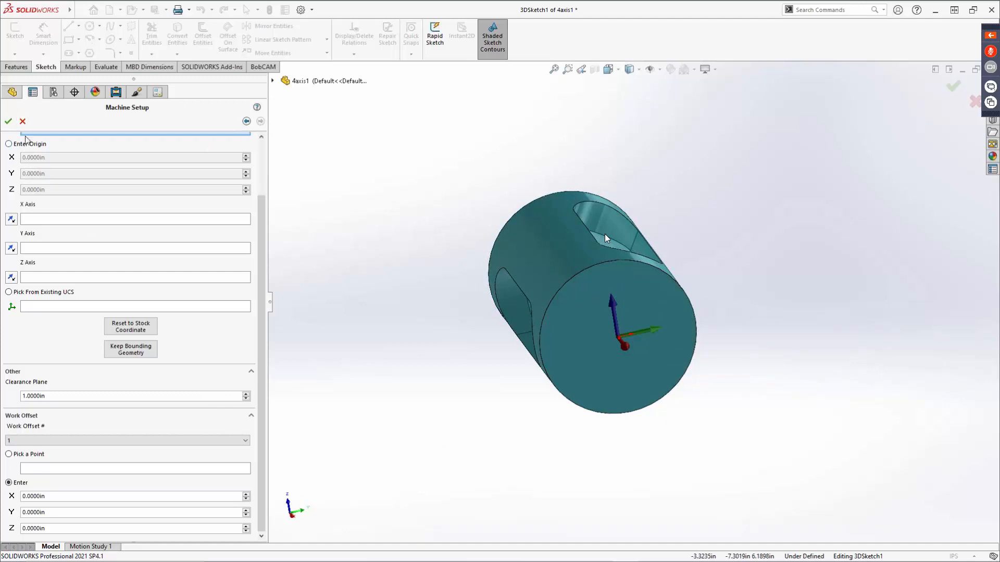
pyautogui.click(7, 121)
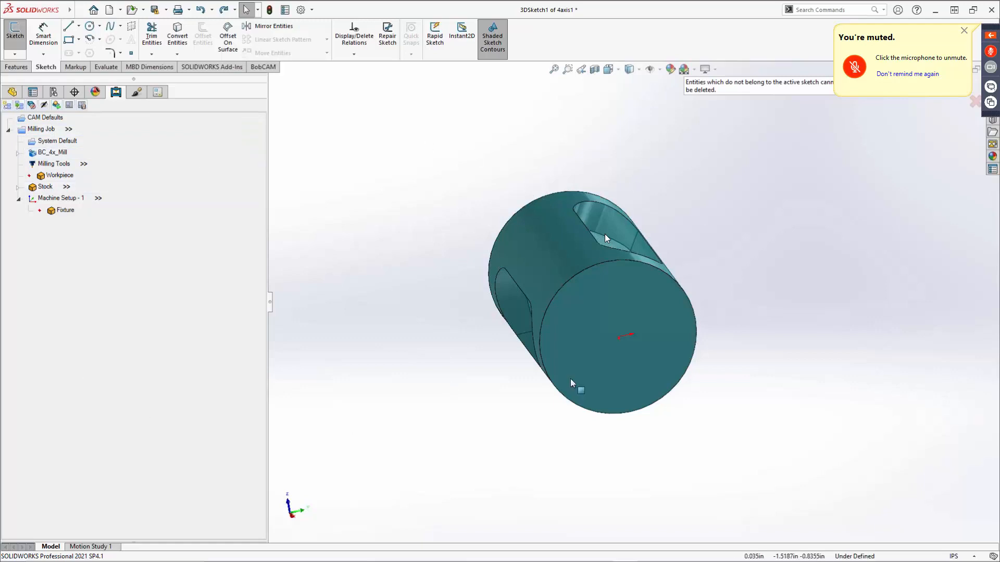
# Open the Milling Job's current settings and view the available machine makes, keeping BC_4x_Mill.
pyautogui.rightClick(41, 129)
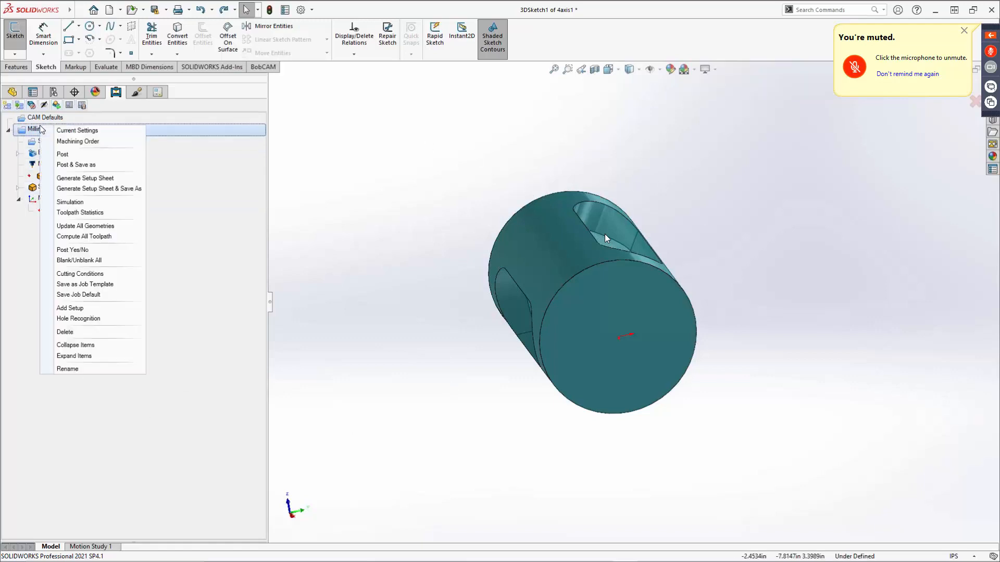
pyautogui.click(70, 130)
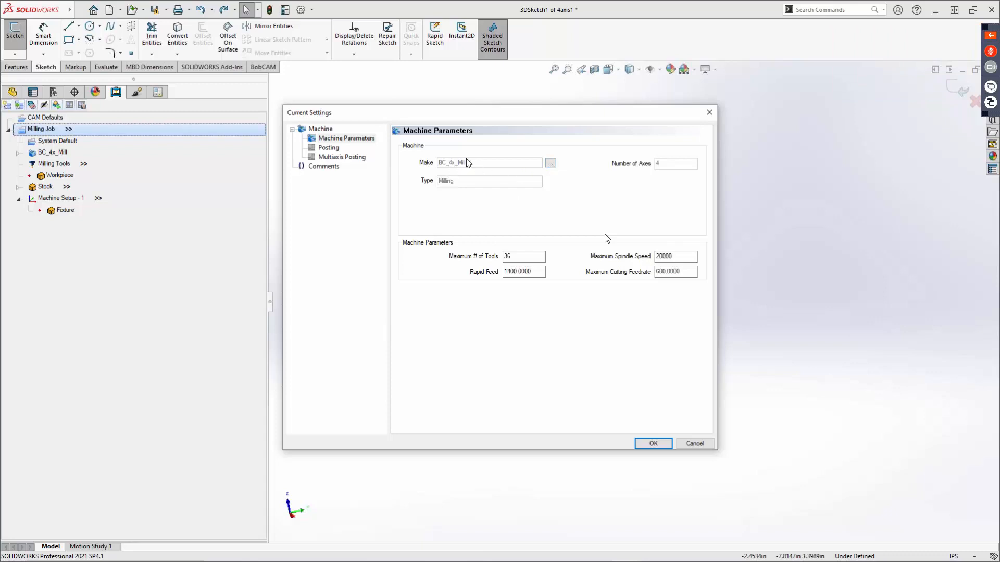
pyautogui.click(550, 163)
pyautogui.click(528, 273)
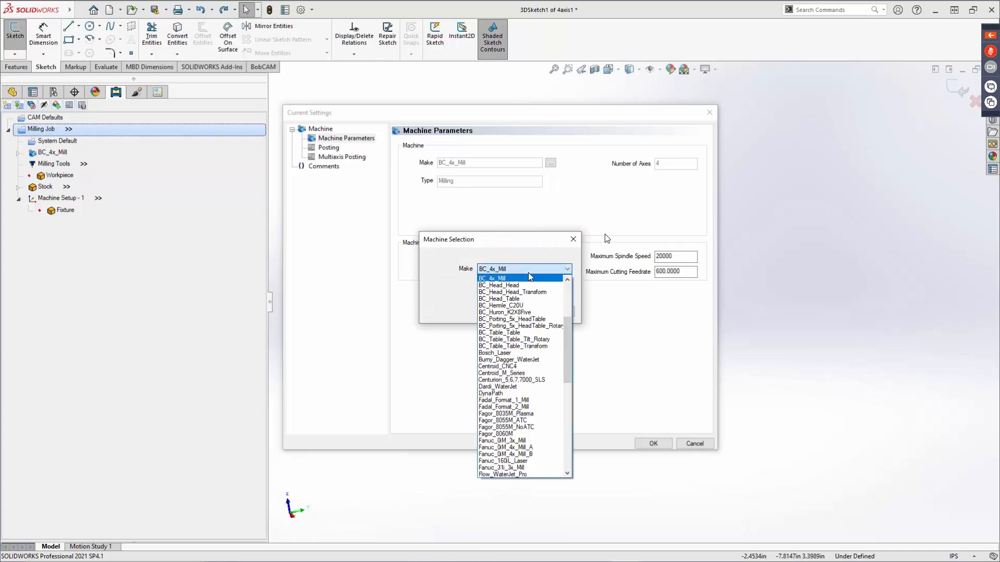
pyautogui.click(531, 269)
pyautogui.click(555, 310)
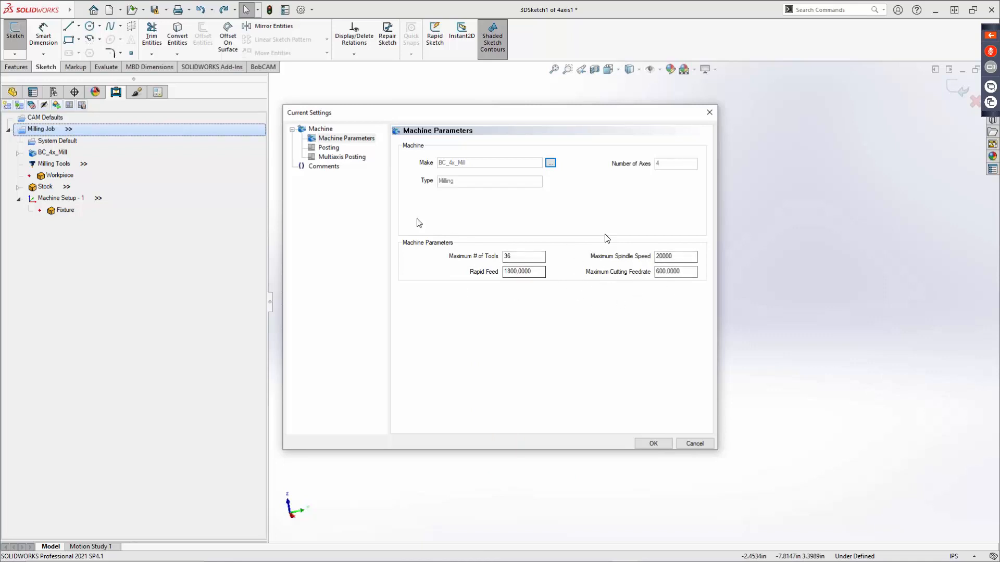
# Review the Milling Job's posting, multiaxis posting and user comment settings, and close them without changes.
pyautogui.click(329, 147)
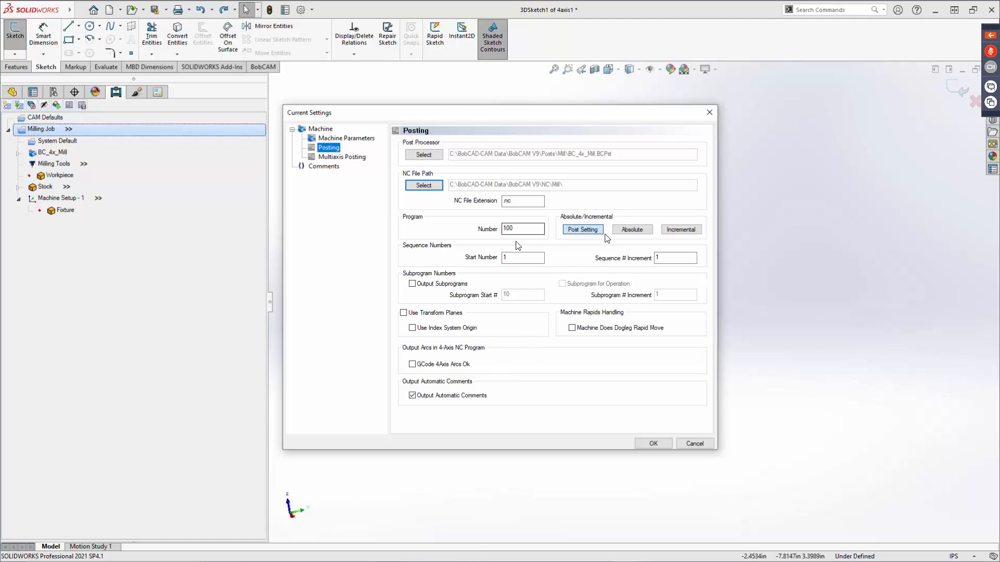
pyautogui.click(523, 202)
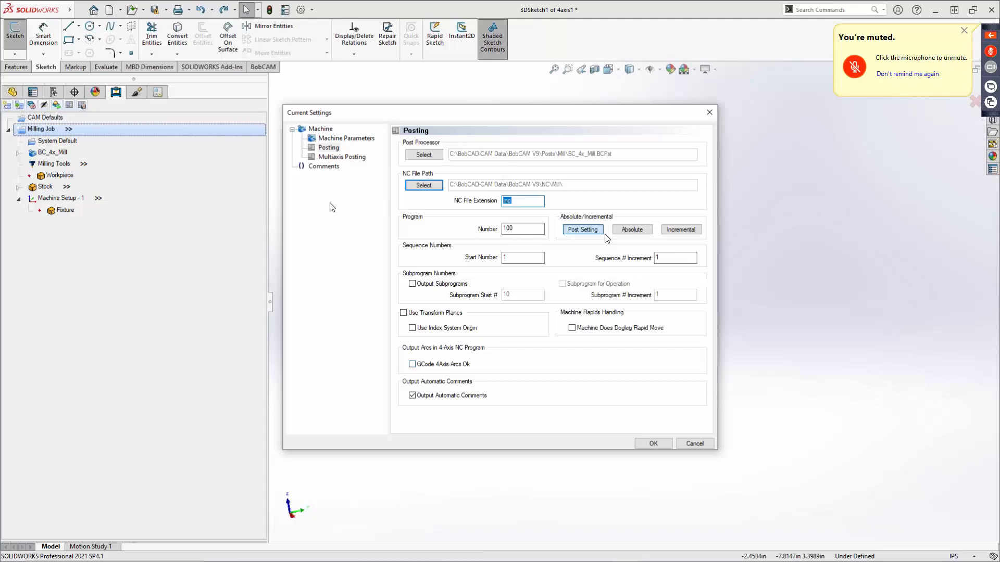
pyautogui.click(336, 158)
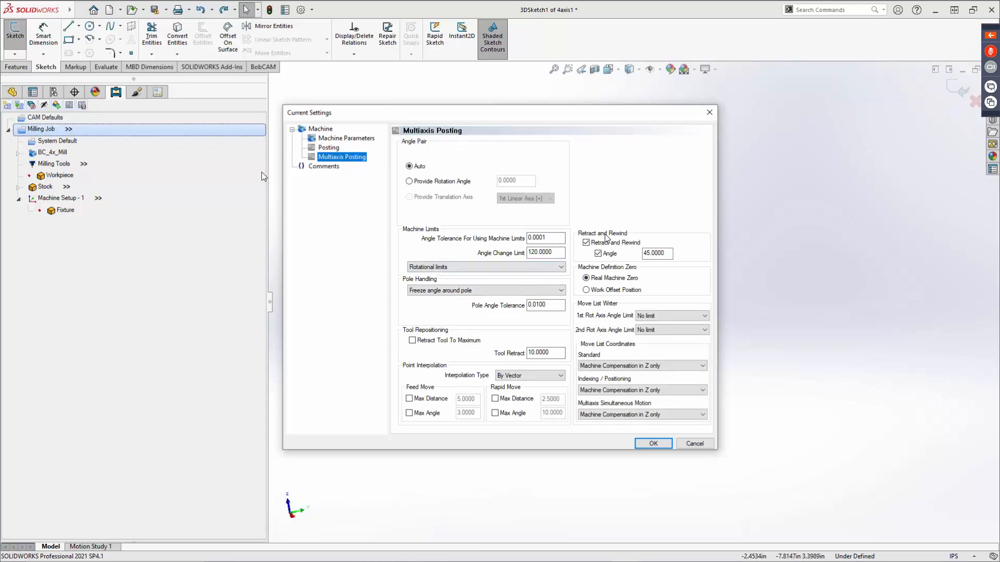
pyautogui.click(324, 166)
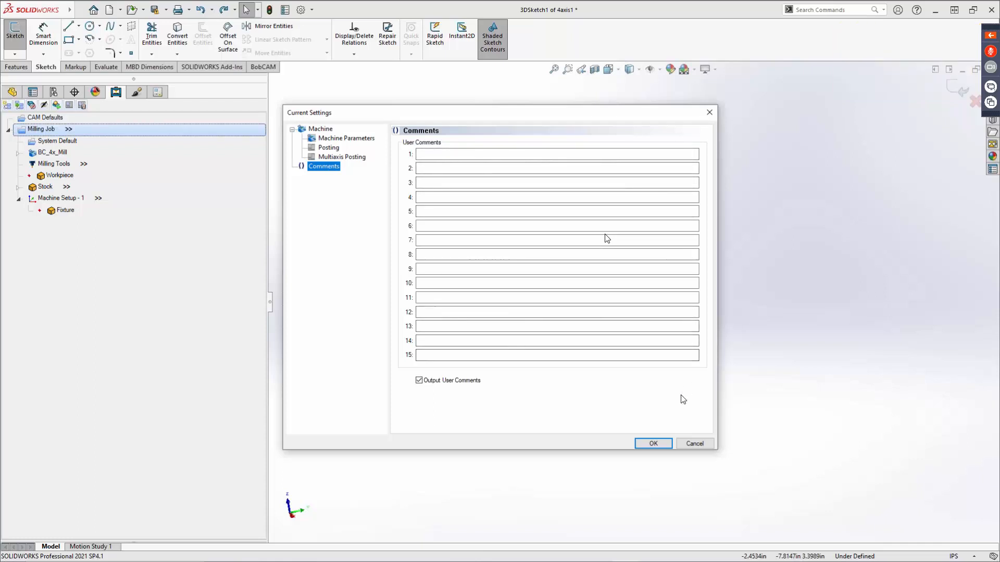
pyautogui.click(655, 442)
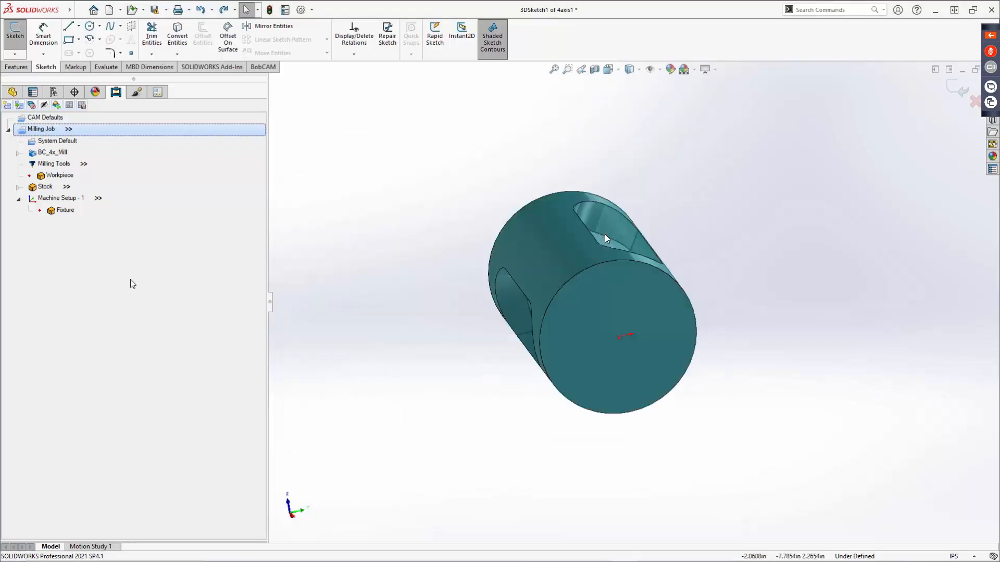
# View the Milling Job's machining order and its optimization types.
pyautogui.rightClick(43, 129)
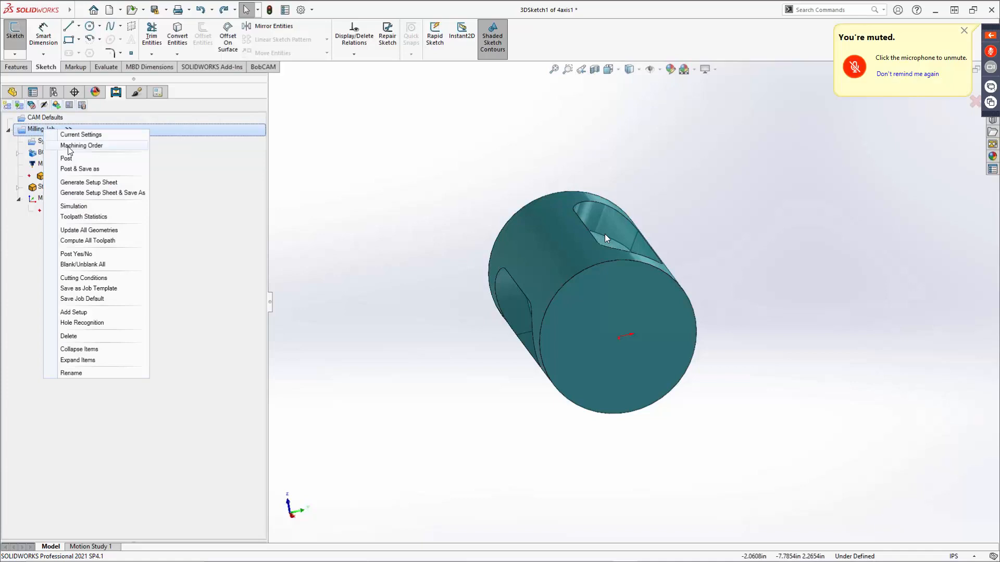
pyautogui.click(75, 146)
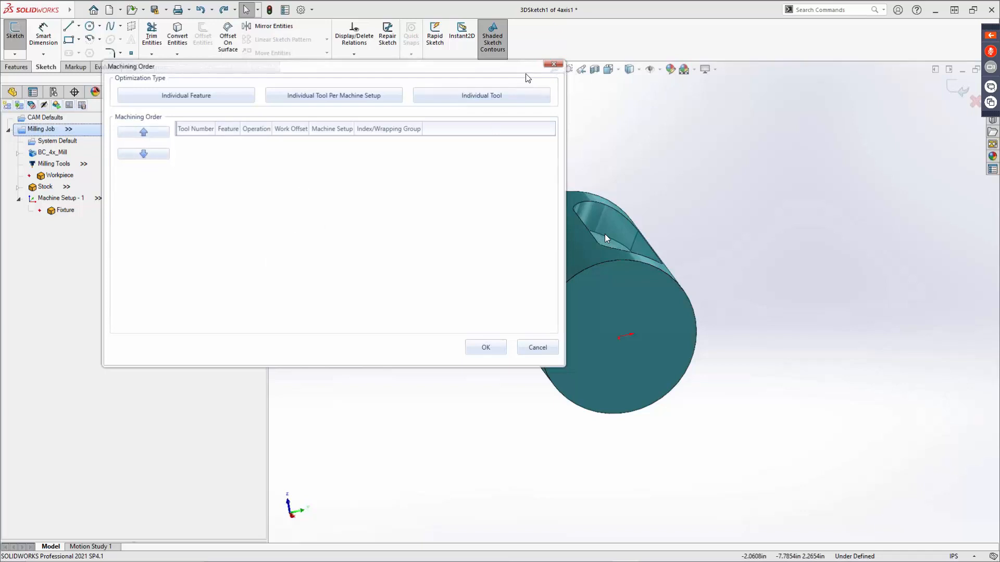
pyautogui.click(554, 64)
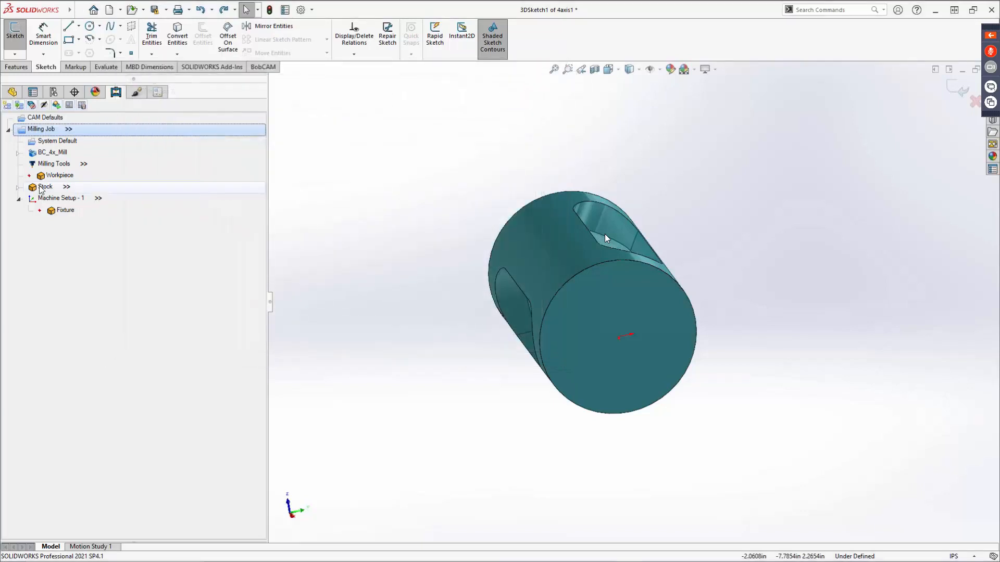
# Review the Milling Job's cutting condition parameters without changing them, and look over the job's remaining commands.
pyautogui.rightClick(47, 130)
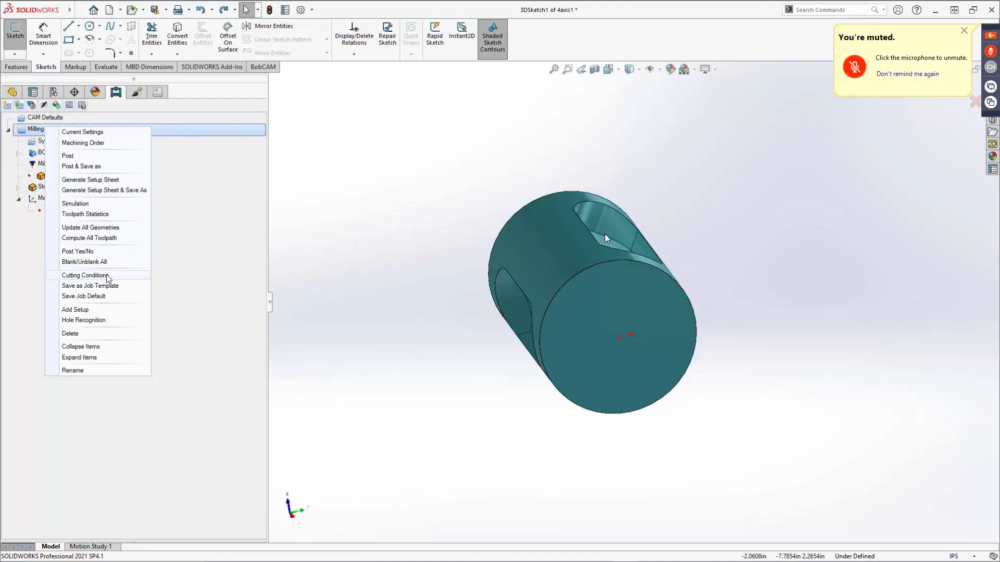
pyautogui.click(86, 275)
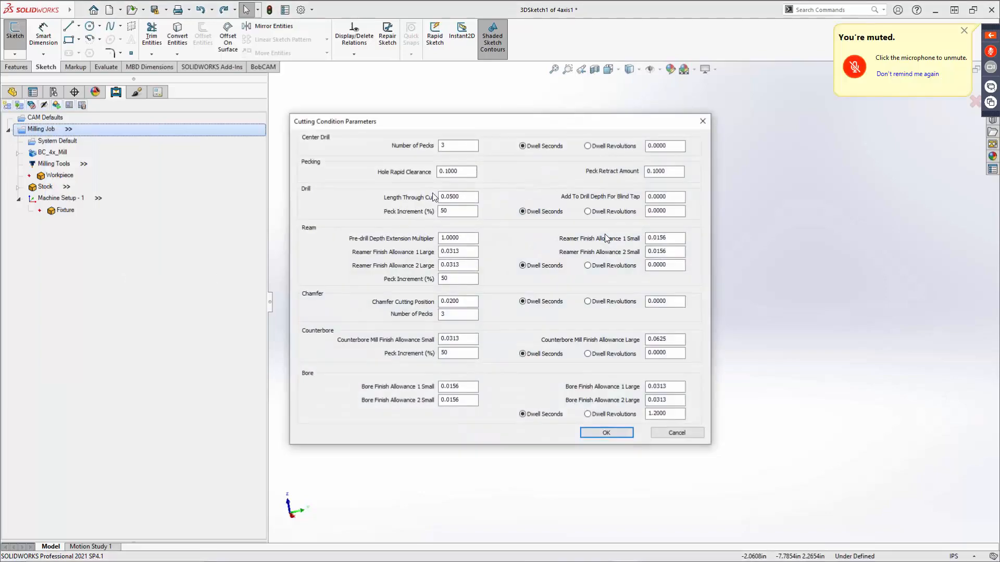
pyautogui.click(672, 433)
pyautogui.rightClick(41, 130)
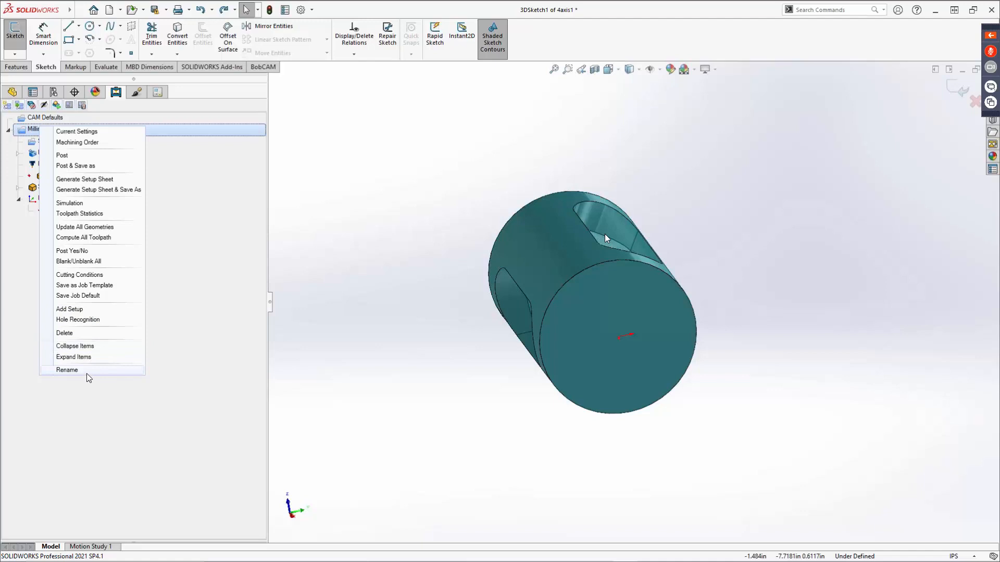
pyautogui.click(177, 258)
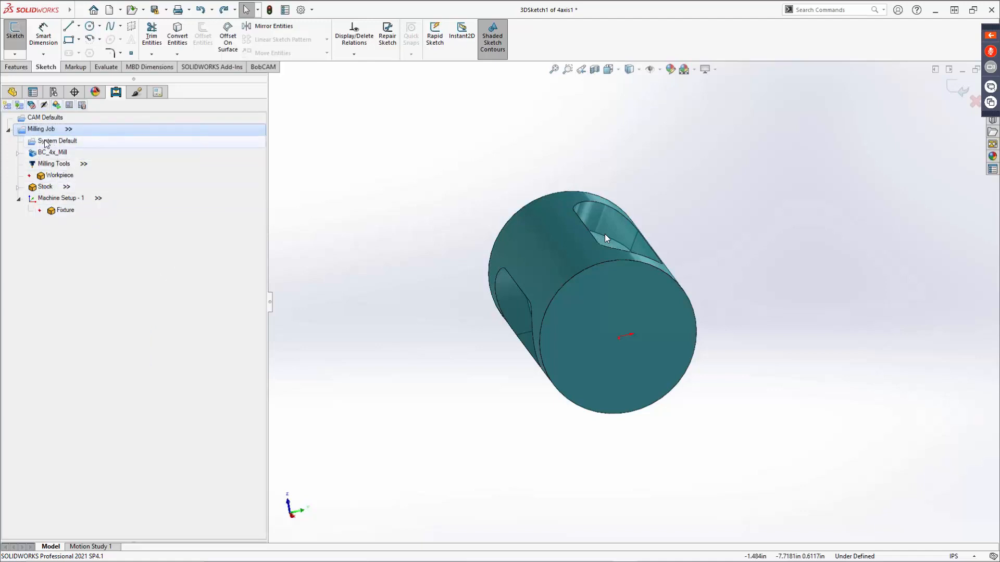
# Expand the BC_4x_Mill machine and look through the selectable machine makes without changing the machine.
pyautogui.click(18, 154)
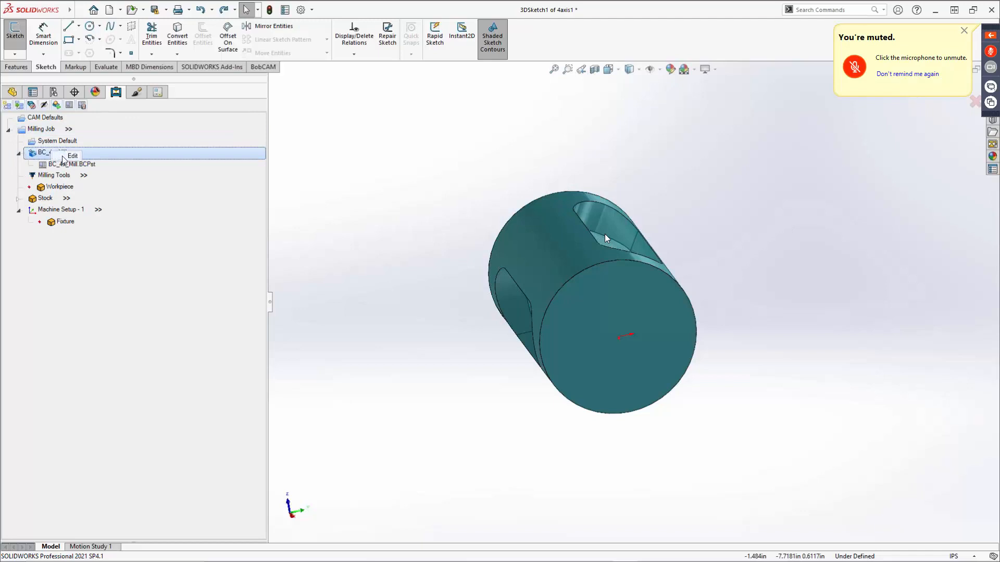
pyautogui.doubleClick(69, 157)
pyautogui.click(515, 272)
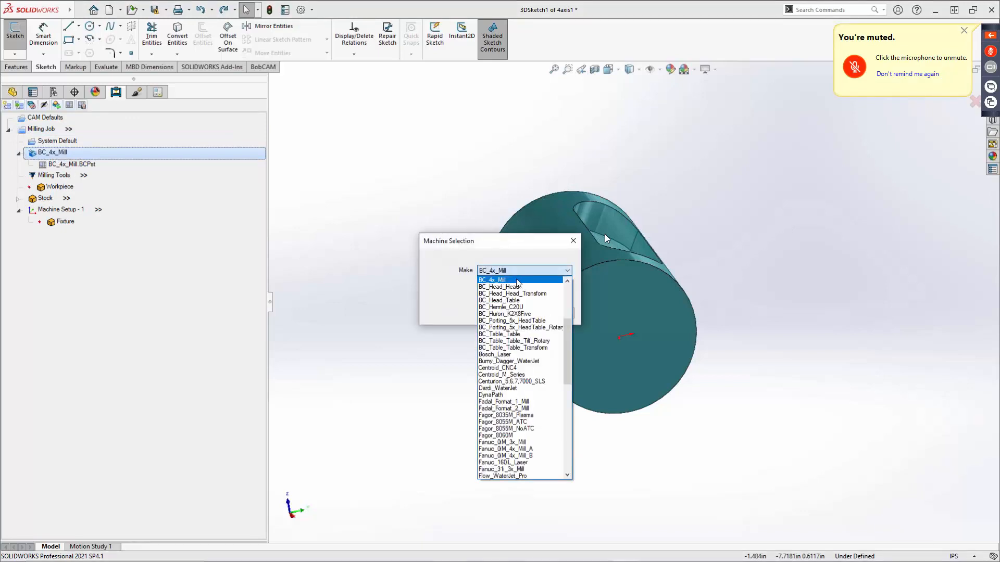
pyautogui.click(545, 273)
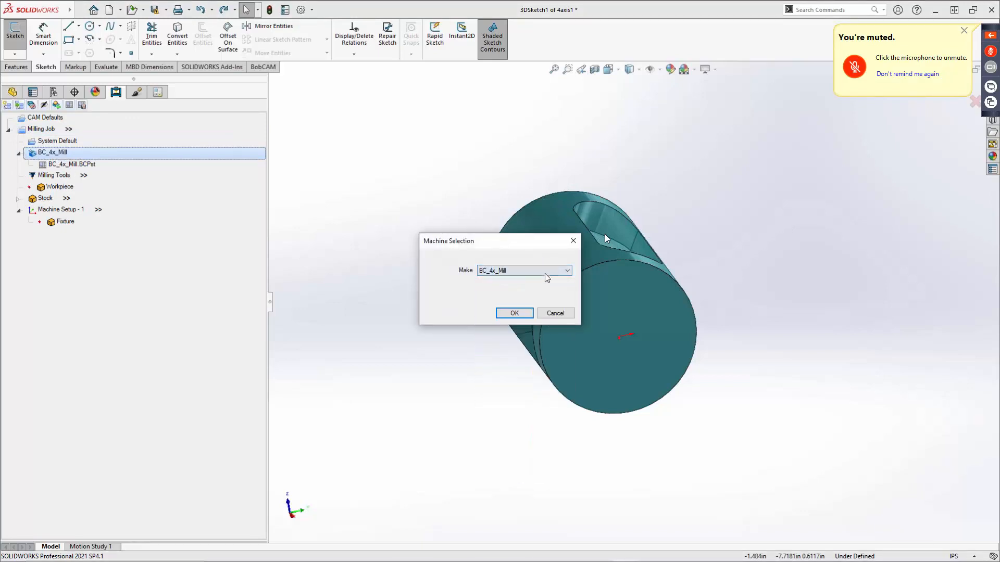
pyautogui.click(554, 312)
# Check the post processor assigned to the machine, leaving BC_4x_Mill.BCPst in place.
pyautogui.click(67, 162)
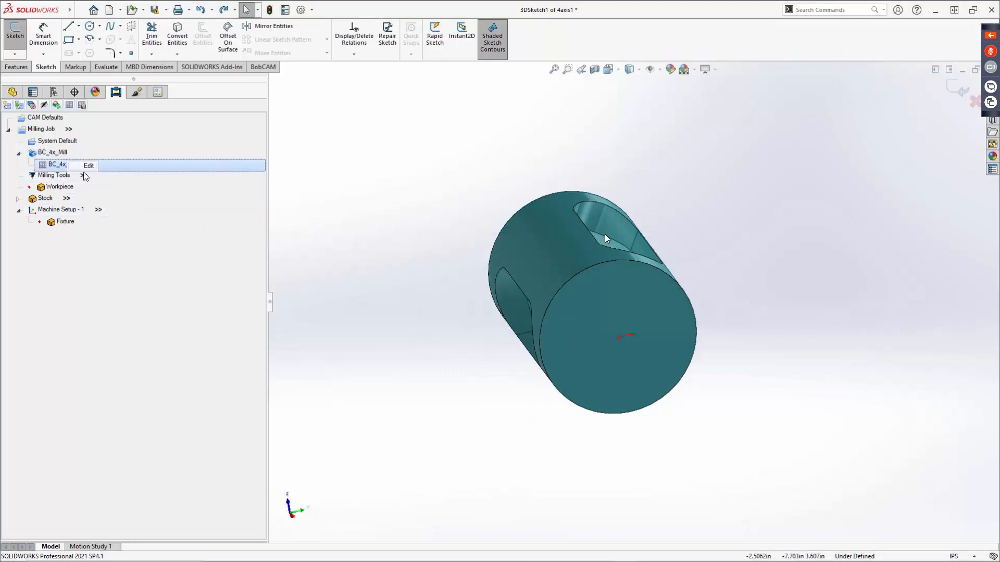
pyautogui.click(88, 166)
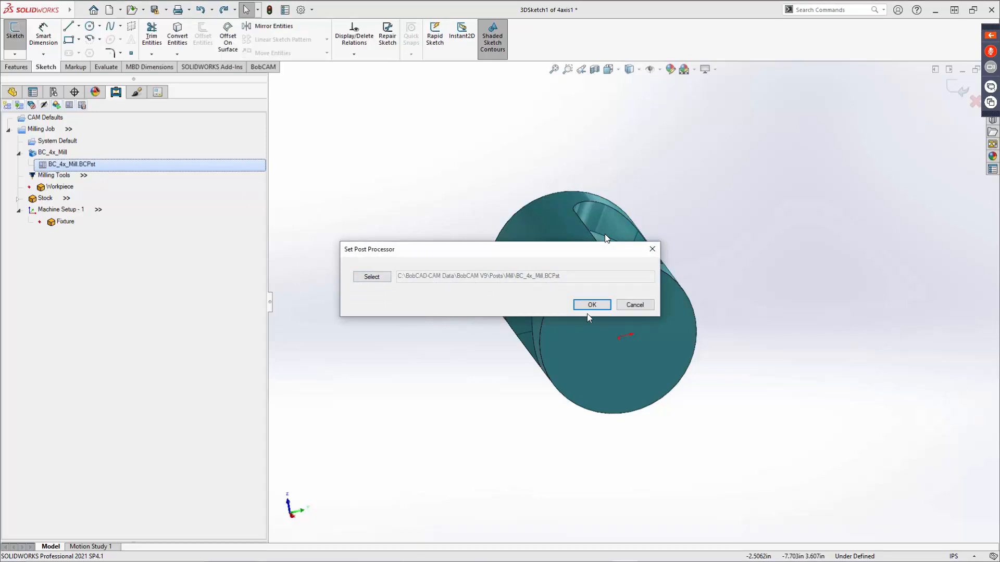
pyautogui.click(635, 305)
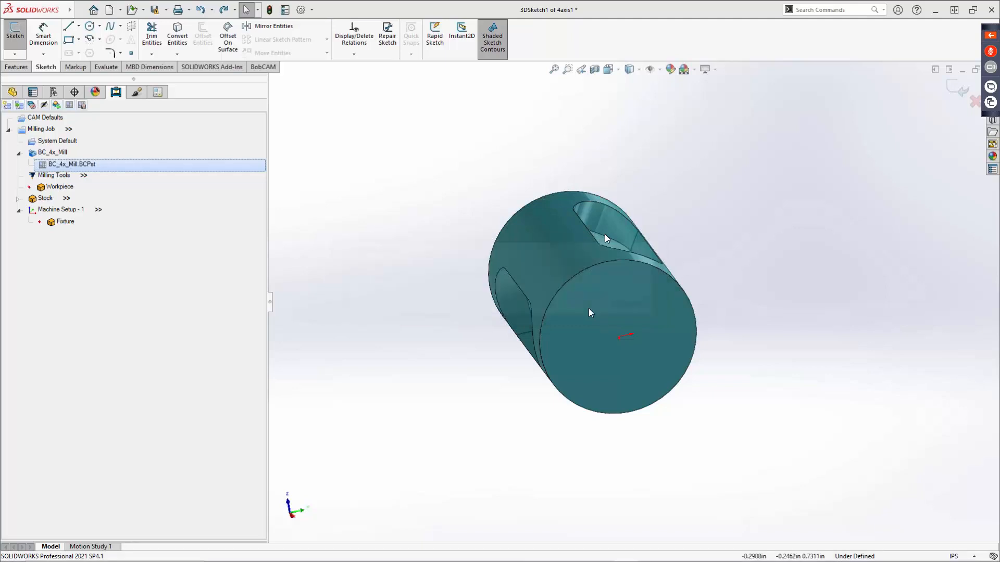
# Browse the drill and mill categories of the job's tool library and close it without changes.
pyautogui.rightClick(46, 177)
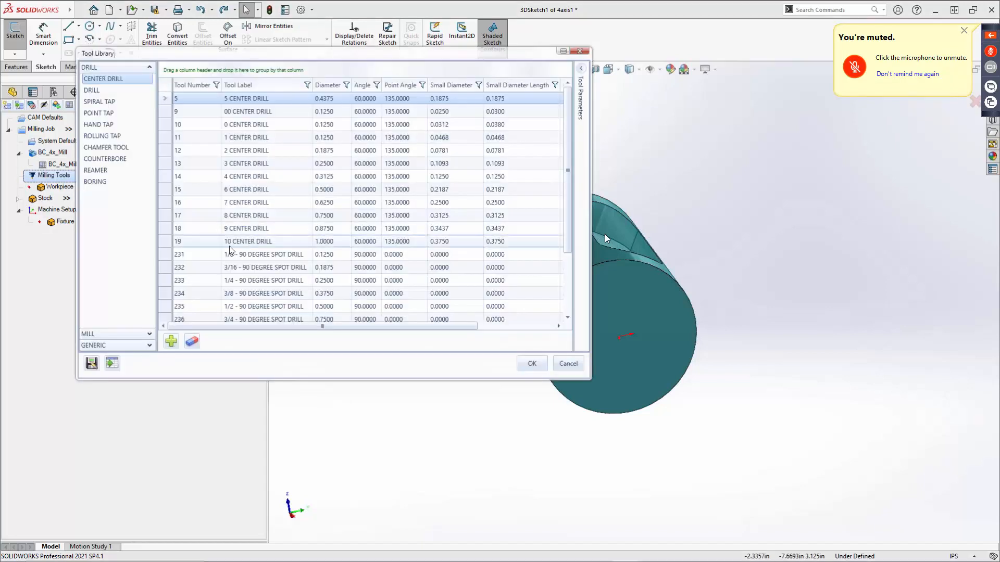
pyautogui.click(114, 334)
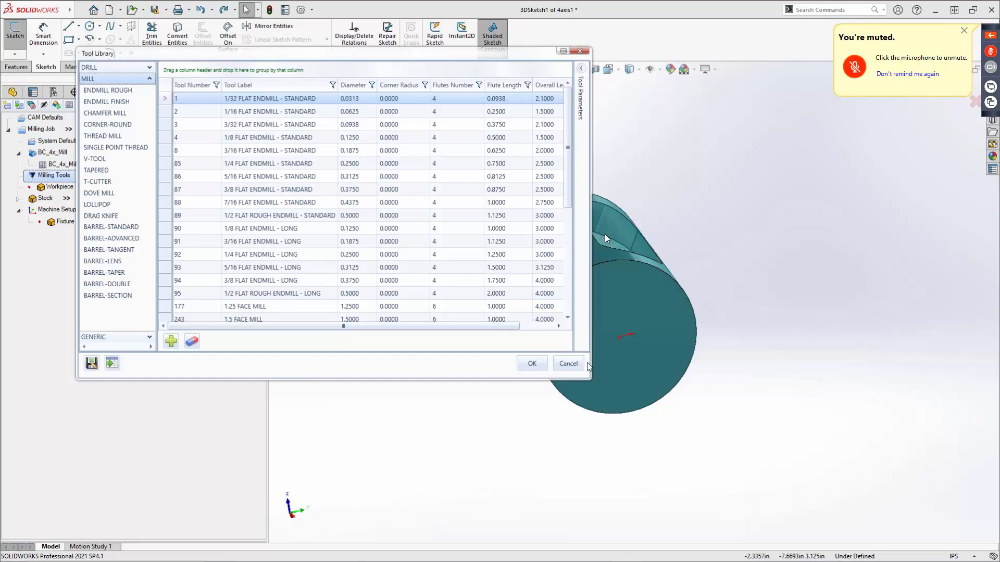
pyautogui.click(567, 364)
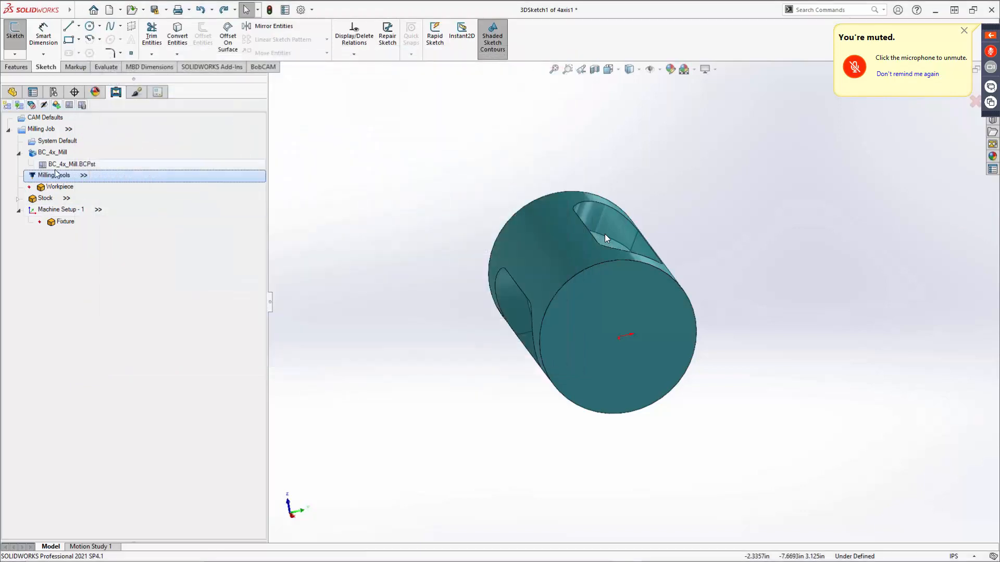
# View the arbors and holders in the milling tool holder library without editing them.
pyautogui.rightClick(62, 177)
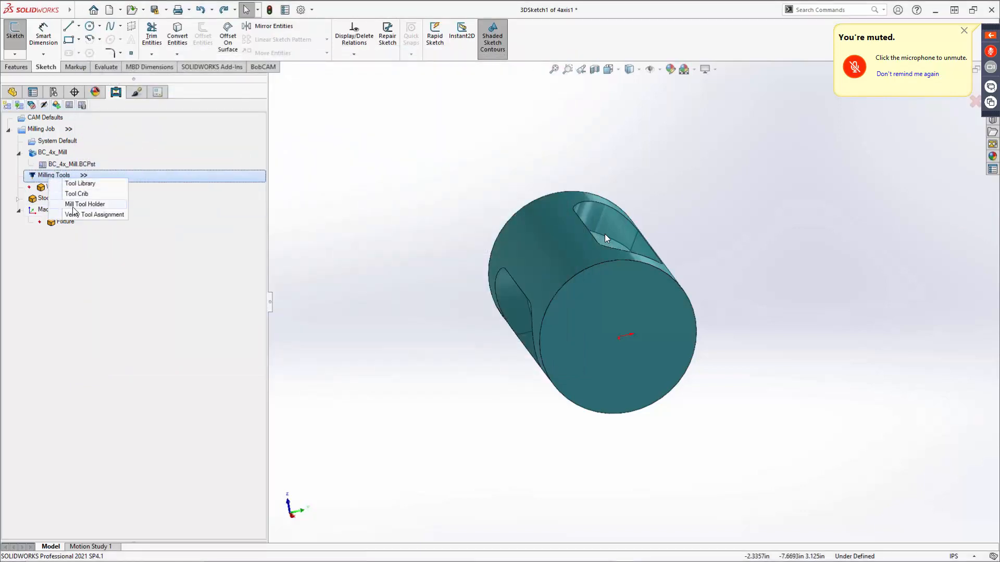
pyautogui.click(79, 204)
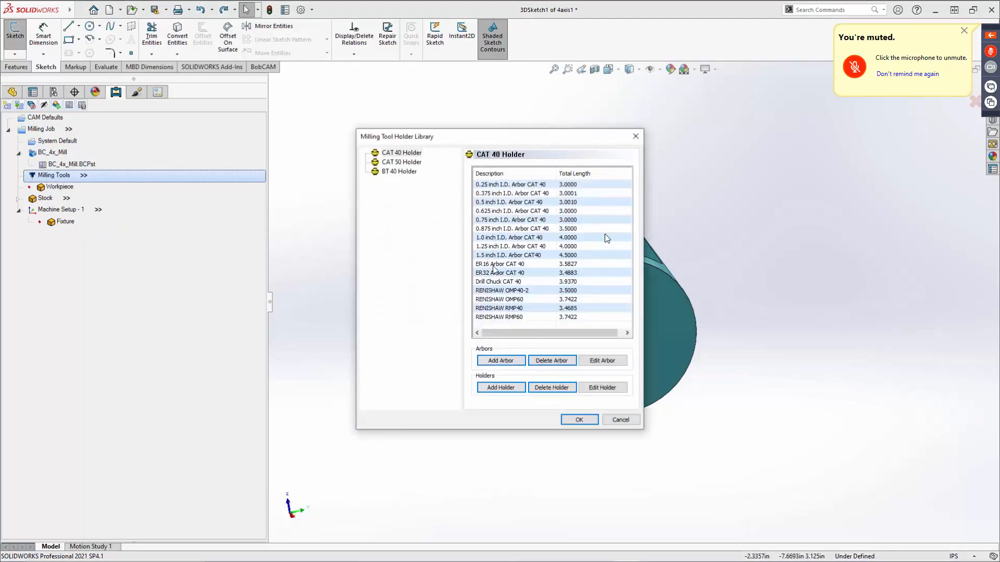
pyautogui.click(619, 419)
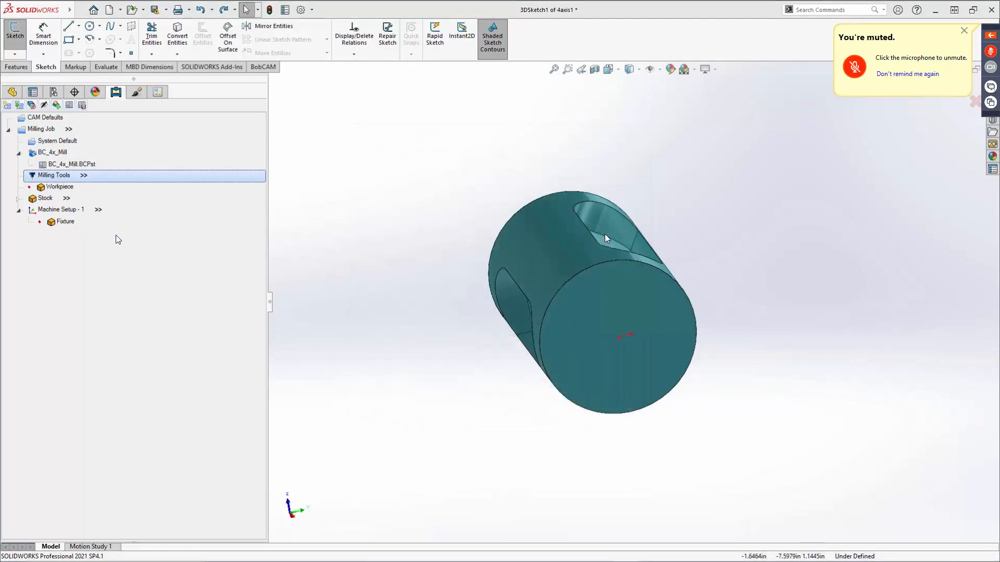
# Check the job's assigned tools and try switching off automatic tool numbering, discarding the change.
pyautogui.rightClick(70, 174)
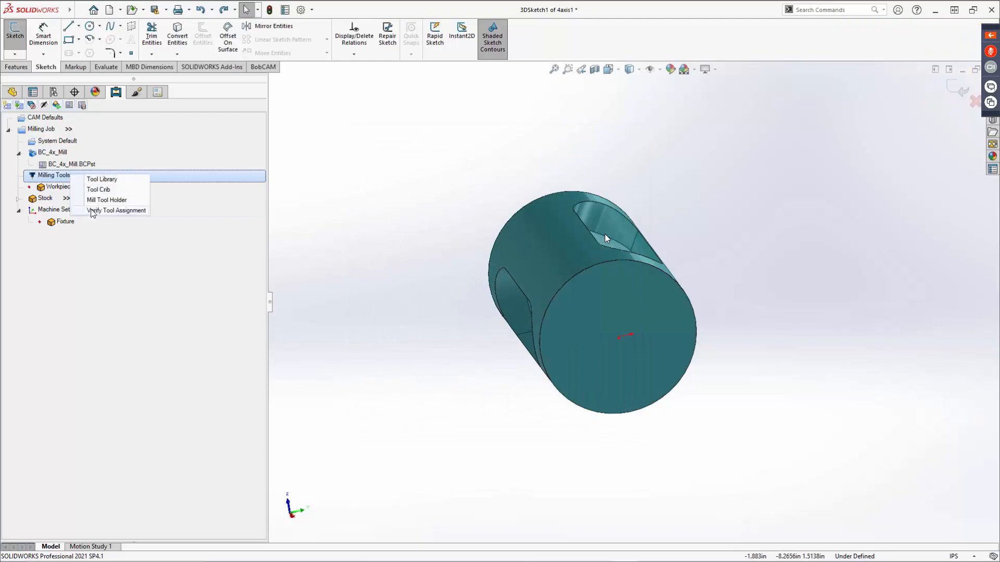
pyautogui.click(92, 211)
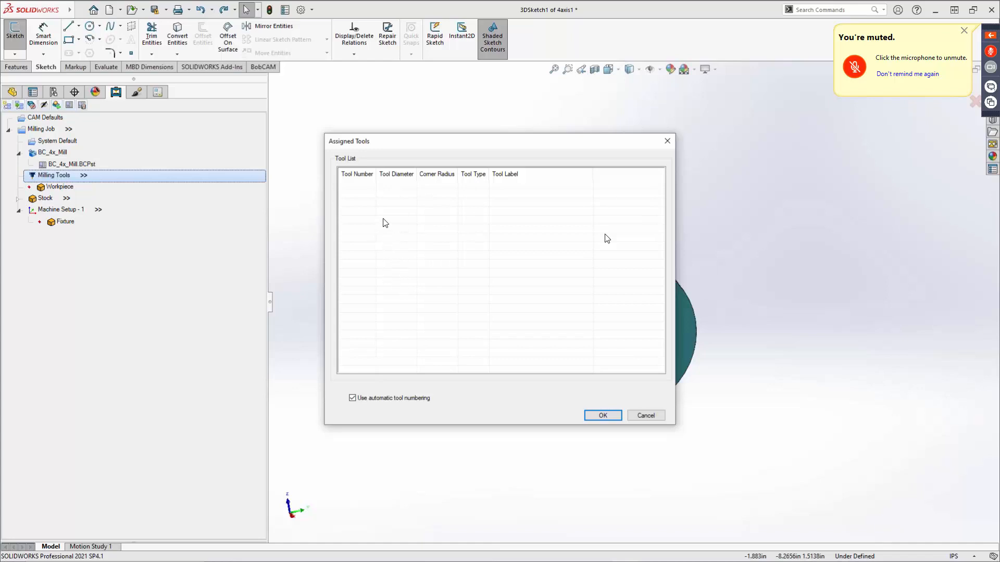
pyautogui.click(353, 398)
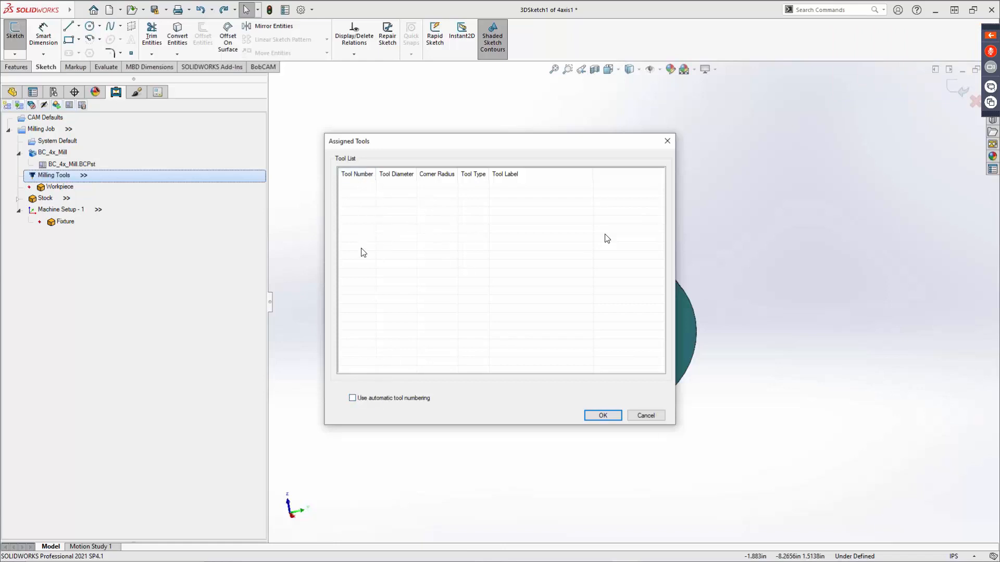
pyautogui.click(644, 415)
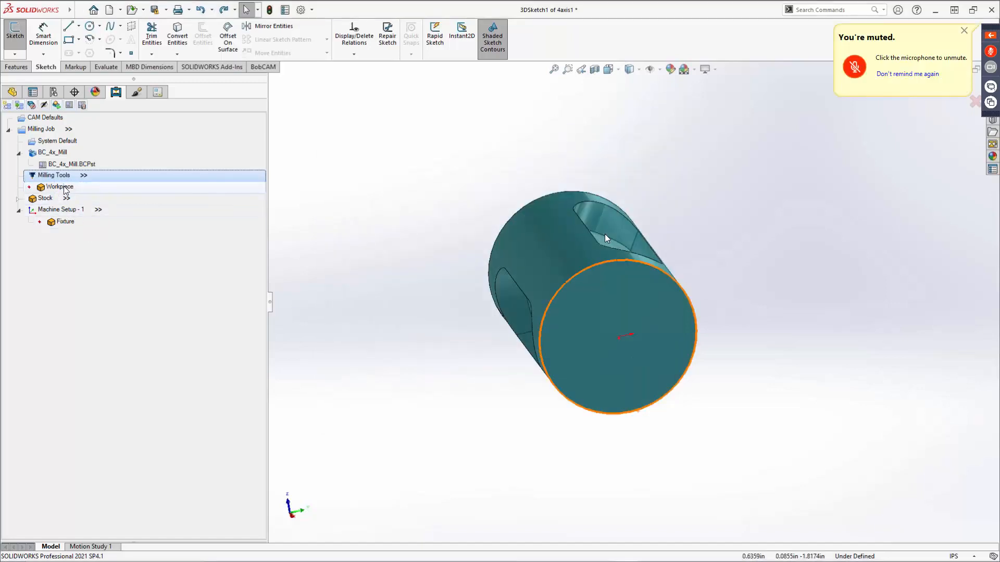
# Check the workpiece options, expand the stock to its material, and review the stock specification without changing it.
pyautogui.click(67, 190)
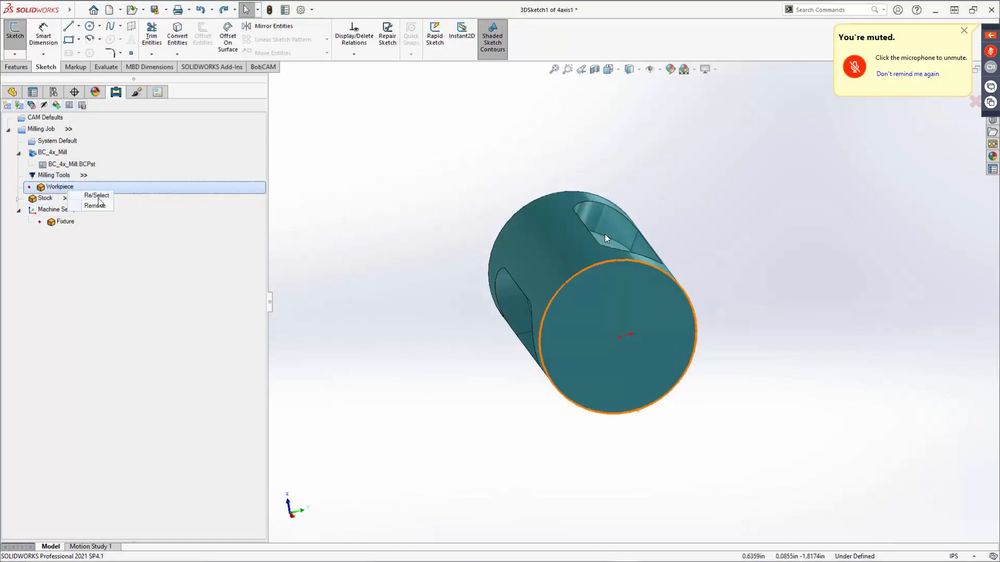
pyautogui.click(19, 198)
pyautogui.rightClick(43, 202)
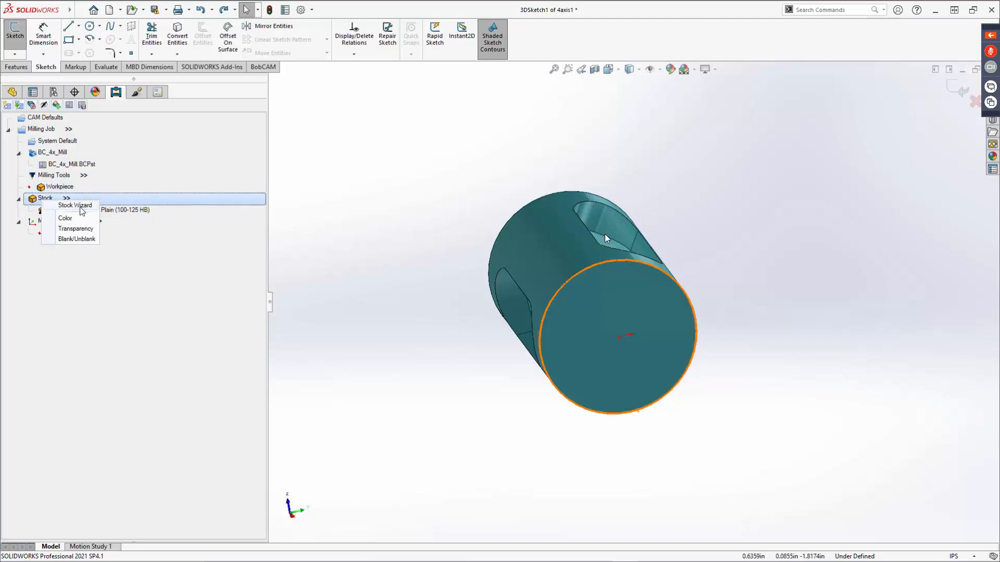
pyautogui.click(172, 196)
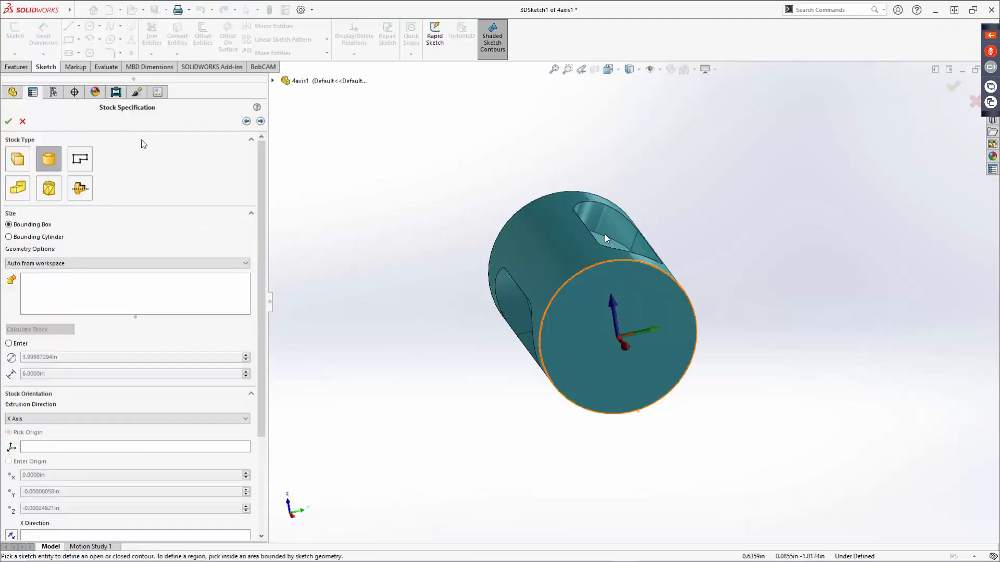
pyautogui.click(22, 121)
# Change the stock's display colour to light yellow and inspect the recoloured stock on the part.
pyautogui.rightClick(59, 199)
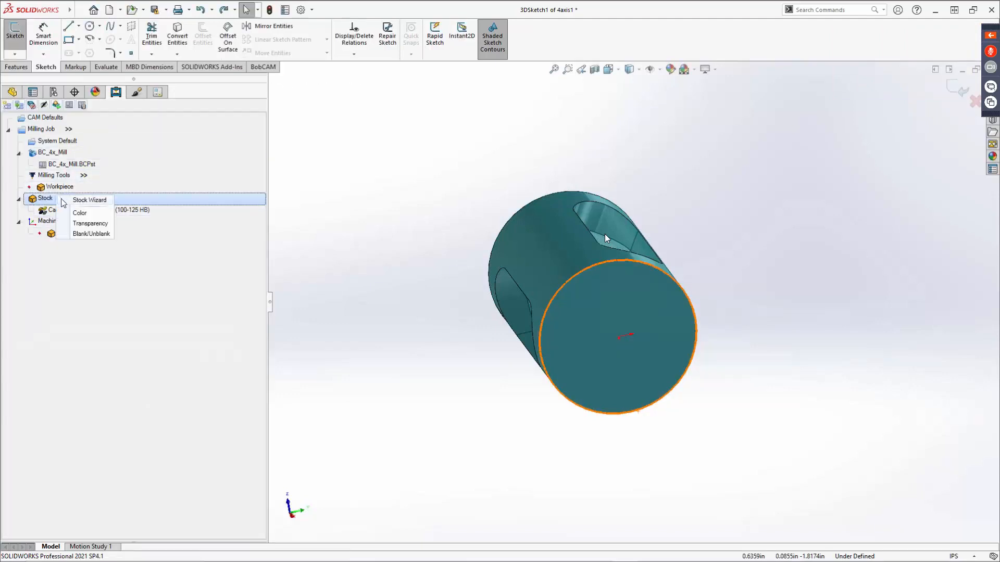
pyautogui.click(79, 213)
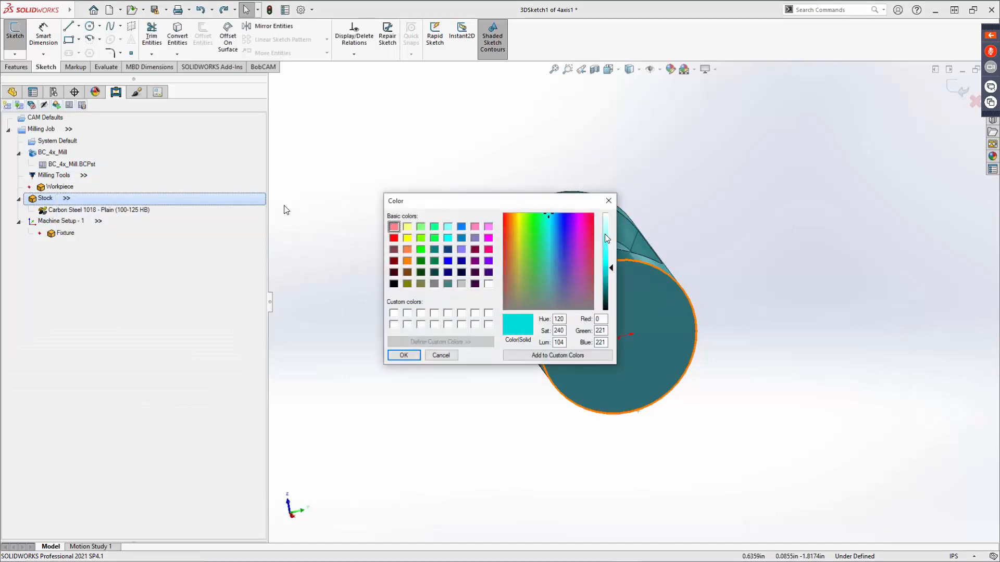
pyautogui.click(407, 227)
pyautogui.click(409, 356)
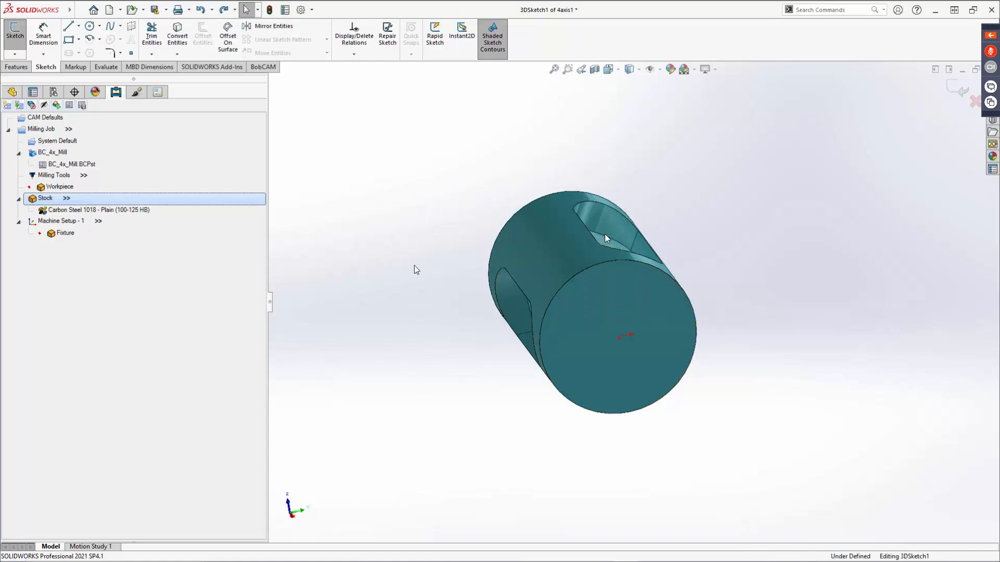
pyautogui.moveTo(414, 264); pyautogui.dragTo(427, 281, button='middle')
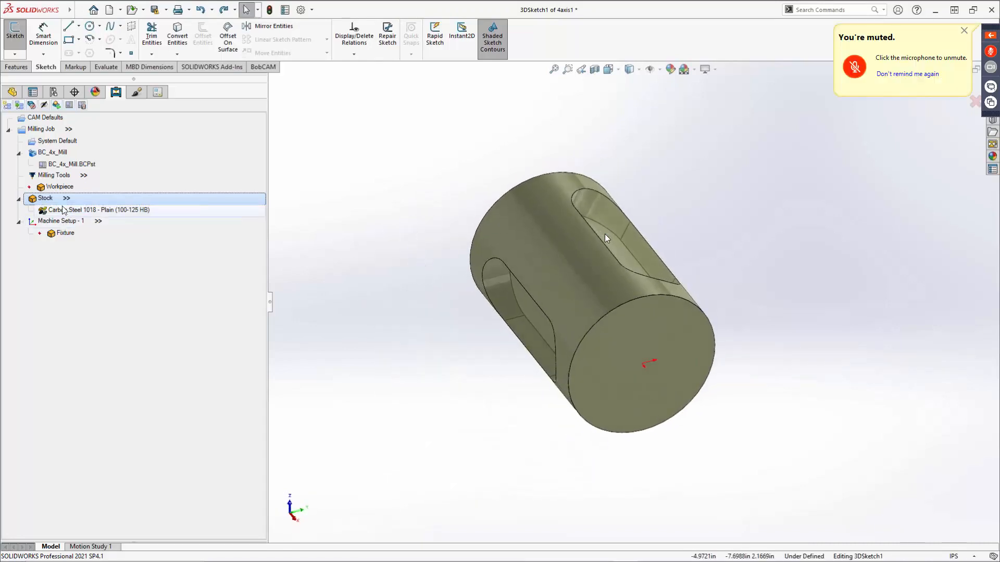
# Set the stock's display transparency to the low end and inspect the stock on the part.
pyautogui.rightClick(43, 198)
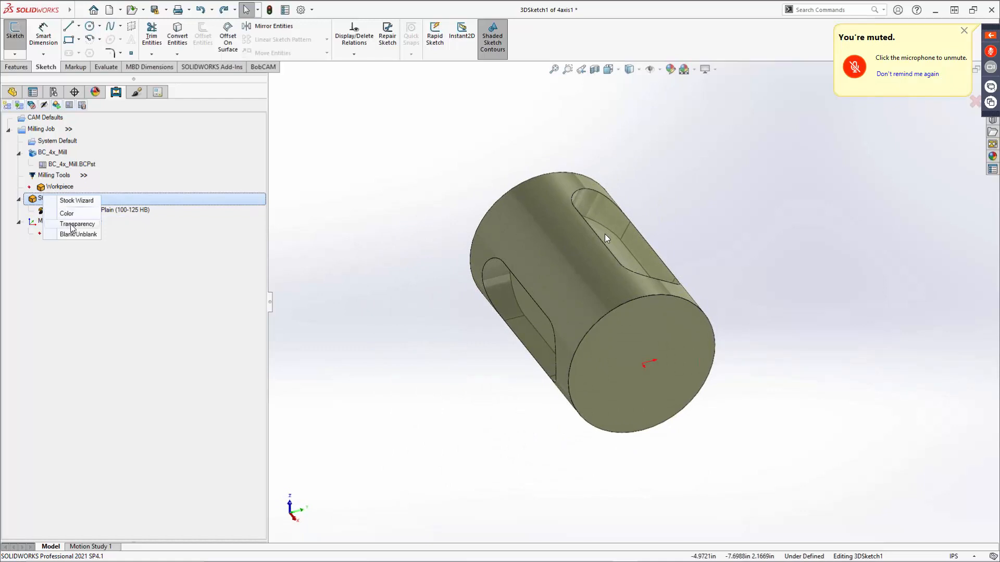
pyautogui.click(73, 224)
pyautogui.click(414, 280)
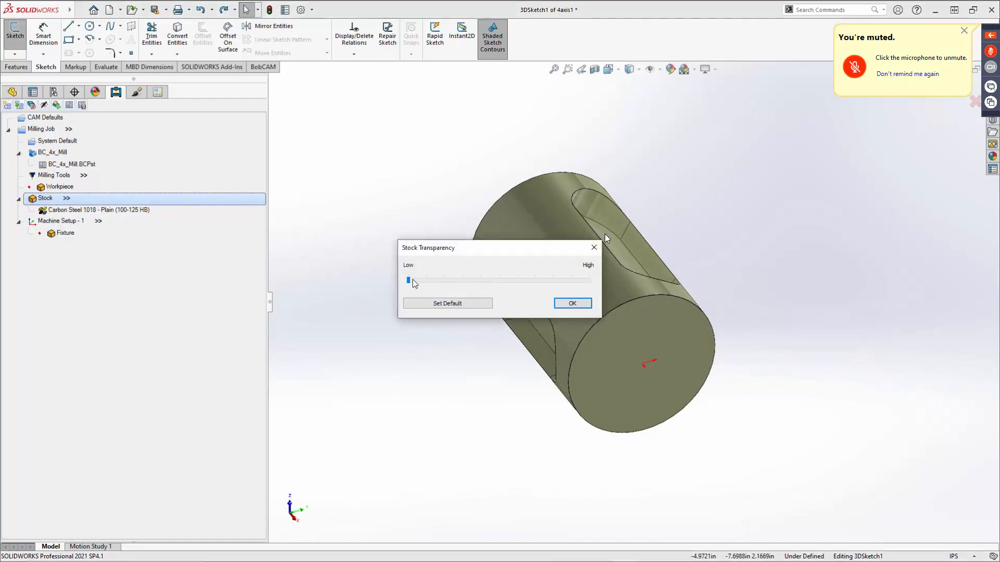
pyautogui.click(563, 307)
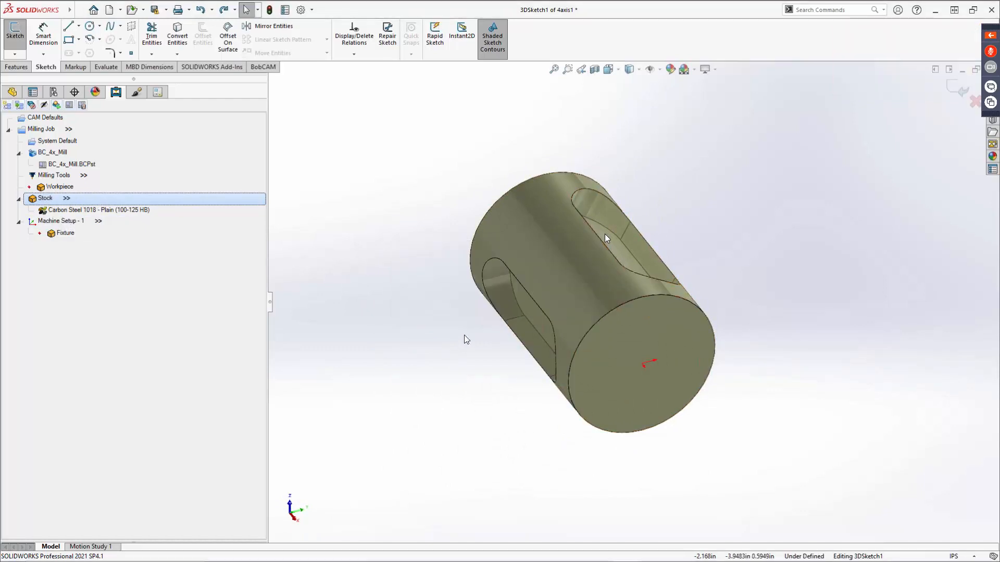
pyautogui.moveTo(523, 361); pyautogui.dragTo(589, 217, button='middle')
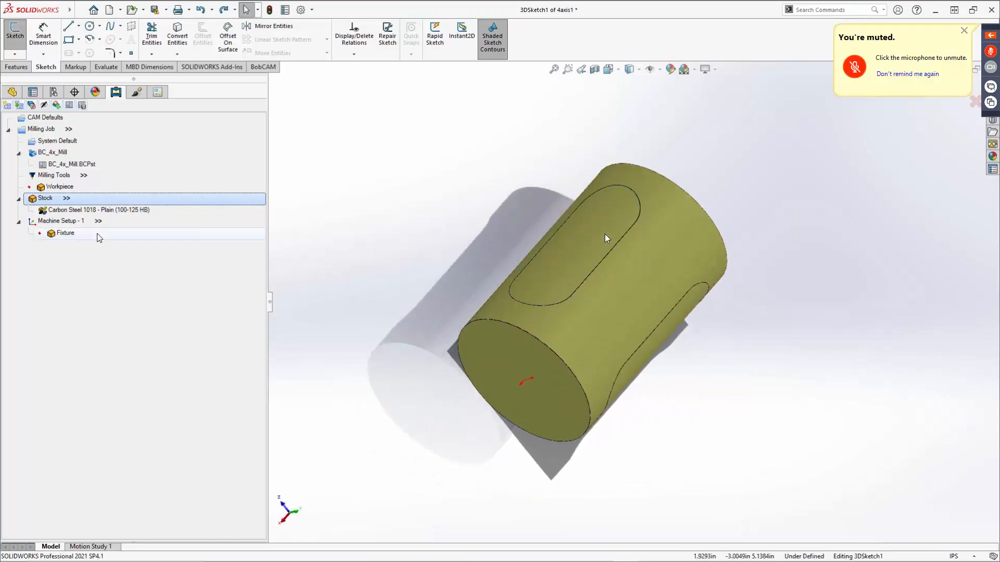
# Set the stock's display transparency to the maximum and inspect the part through it.
pyautogui.rightClick(48, 200)
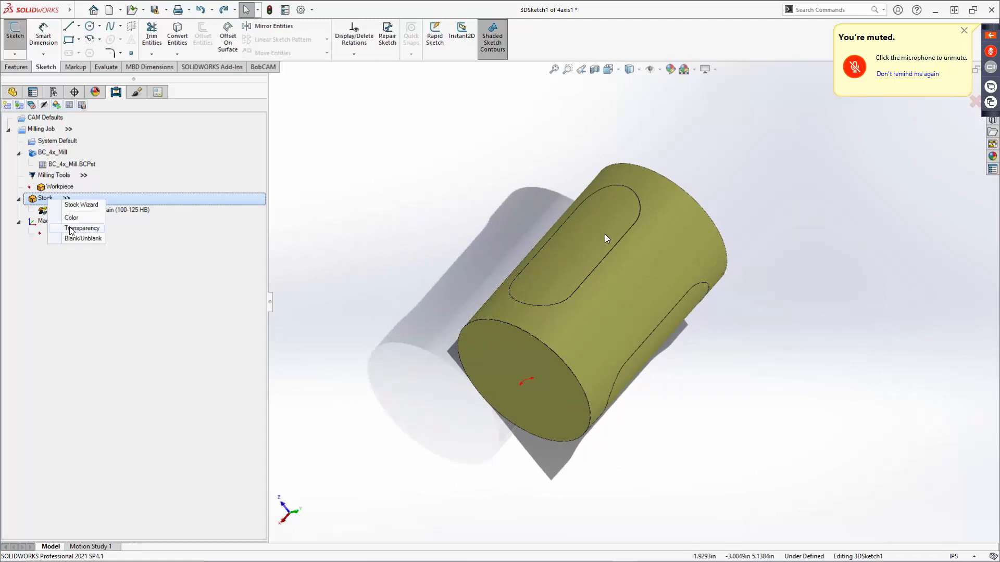
pyautogui.click(73, 228)
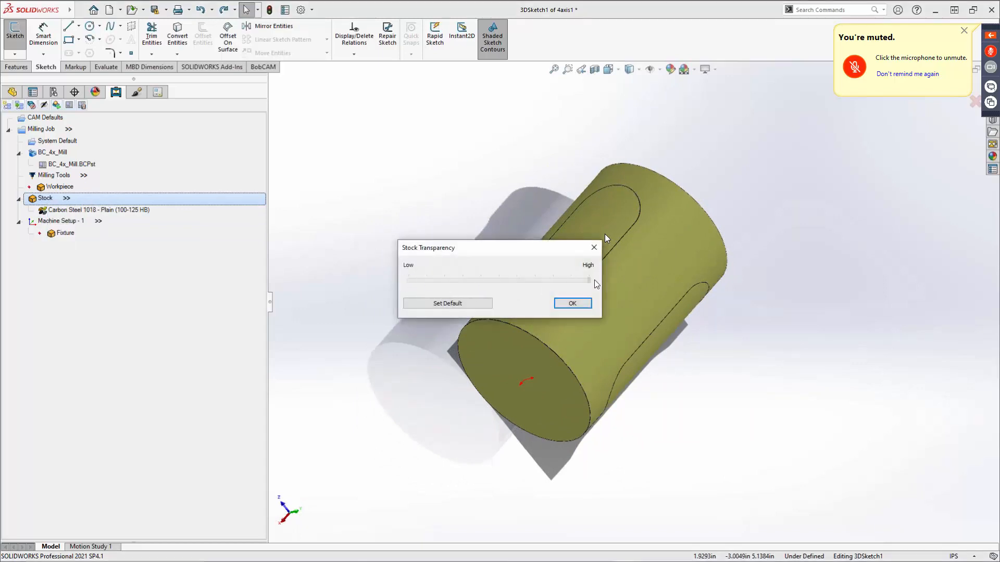
pyautogui.click(571, 304)
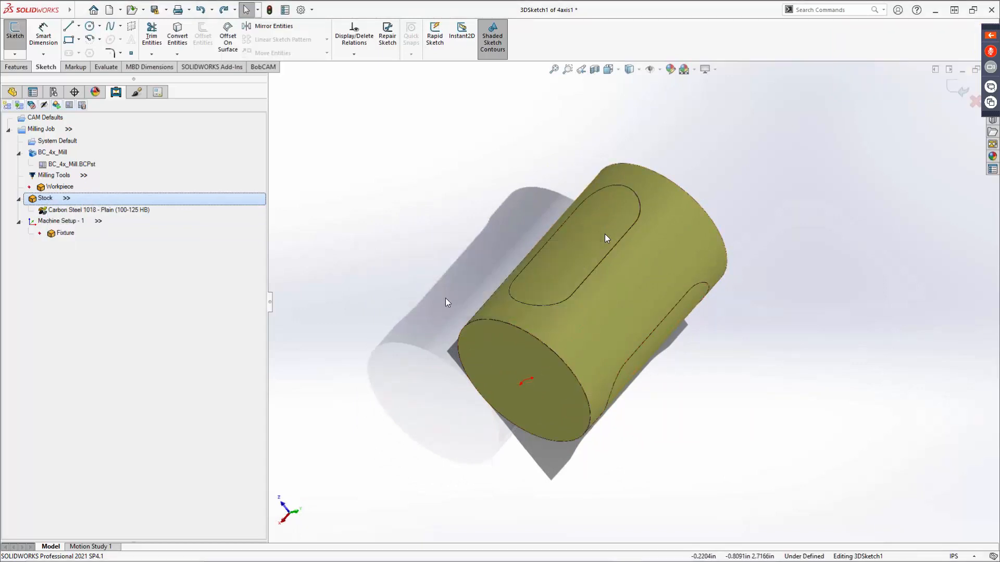
pyautogui.moveTo(440, 287); pyautogui.dragTo(484, 247, button='middle')
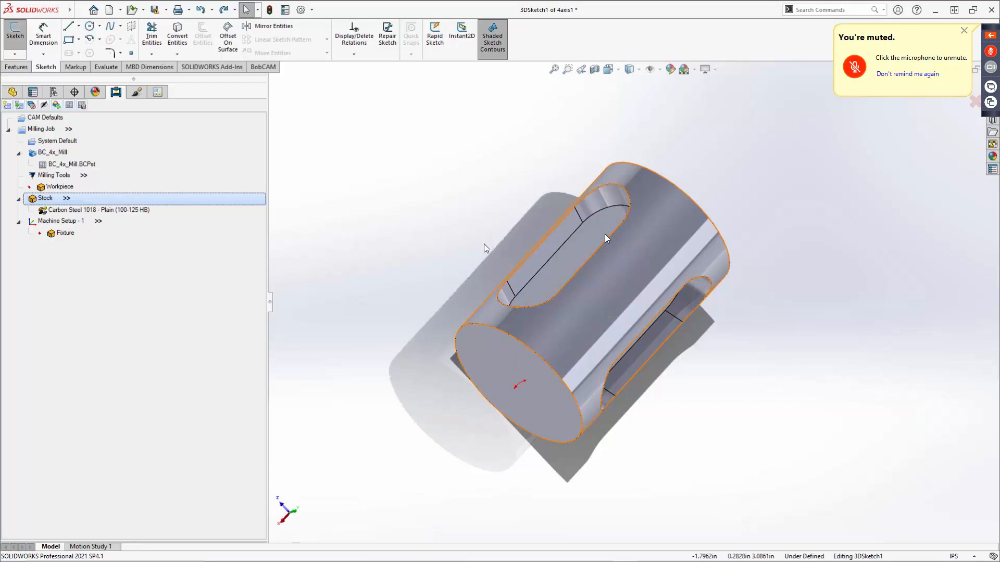
# Set the stock's display transparency to about the middle of its range.
pyautogui.rightClick(40, 203)
pyautogui.click(62, 232)
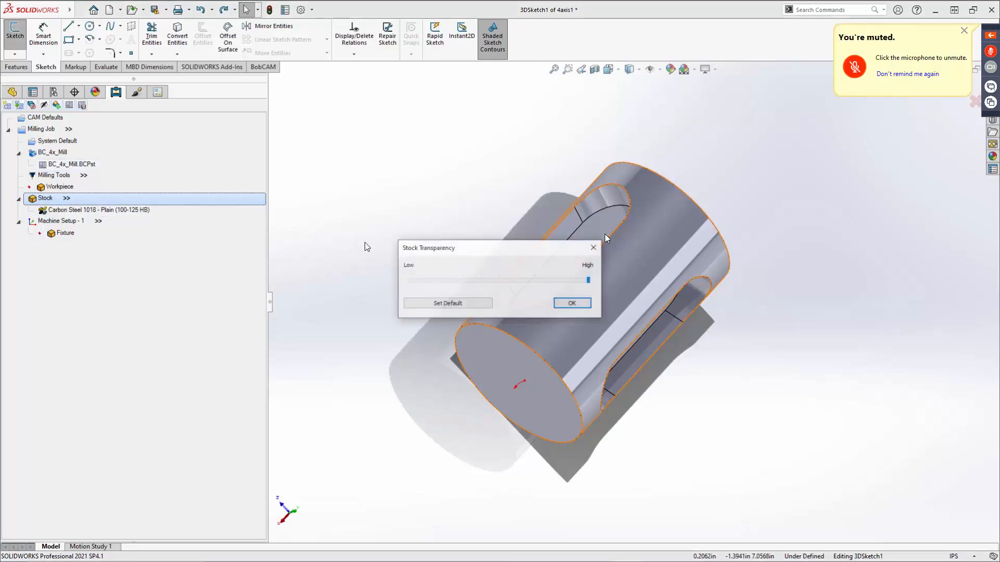
pyautogui.click(498, 283)
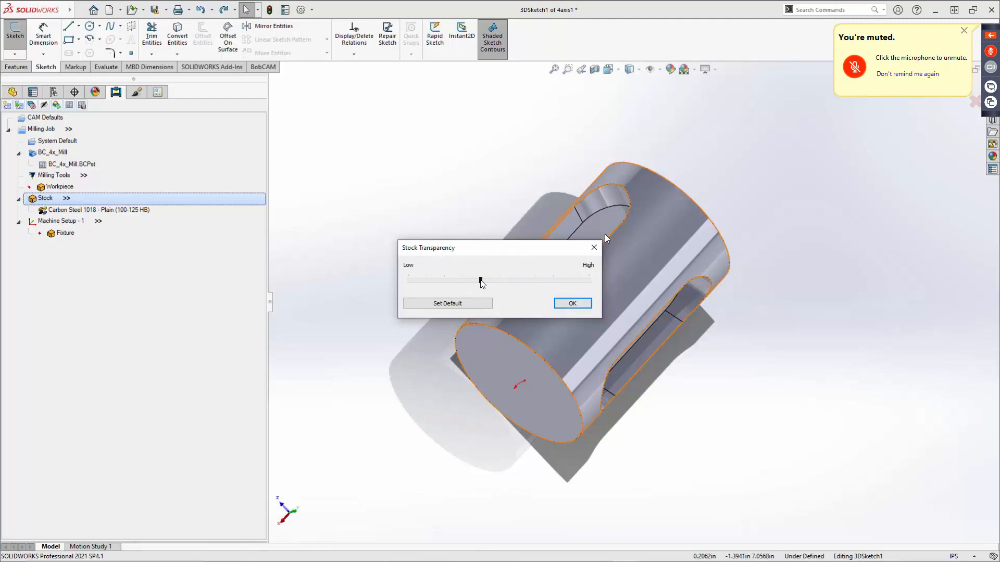
pyautogui.moveTo(480, 280); pyautogui.dragTo(502, 280)
pyautogui.click(562, 305)
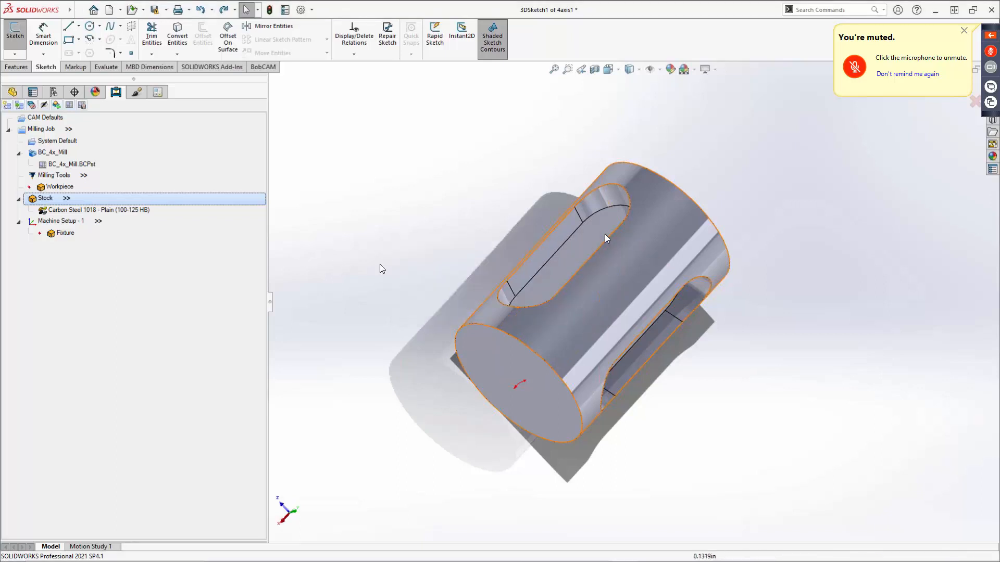
# Blank the stock from the display and inspect the bare part.
pyautogui.rightClick(41, 200)
pyautogui.click(71, 237)
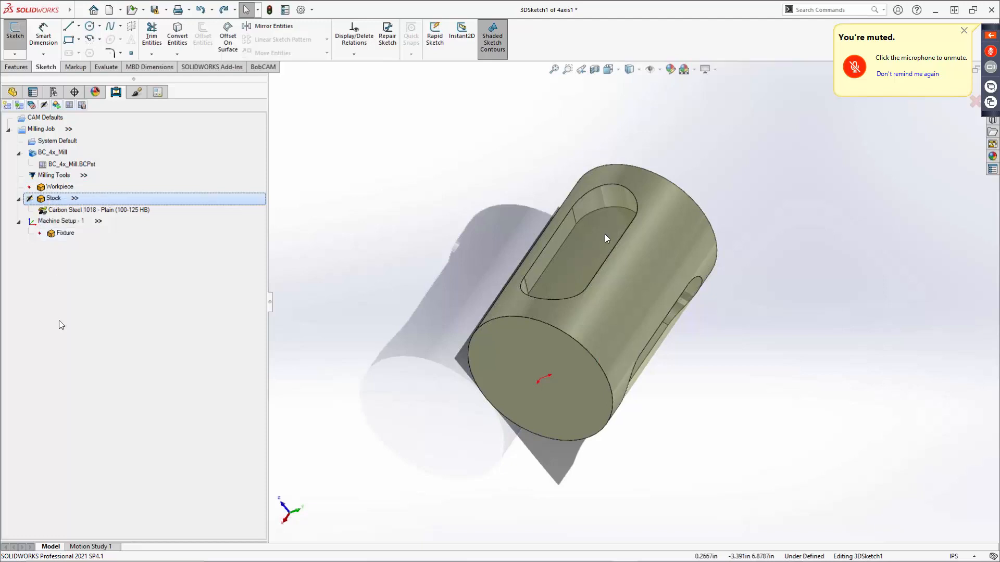
pyautogui.moveTo(433, 272); pyautogui.dragTo(473, 241, button='middle')
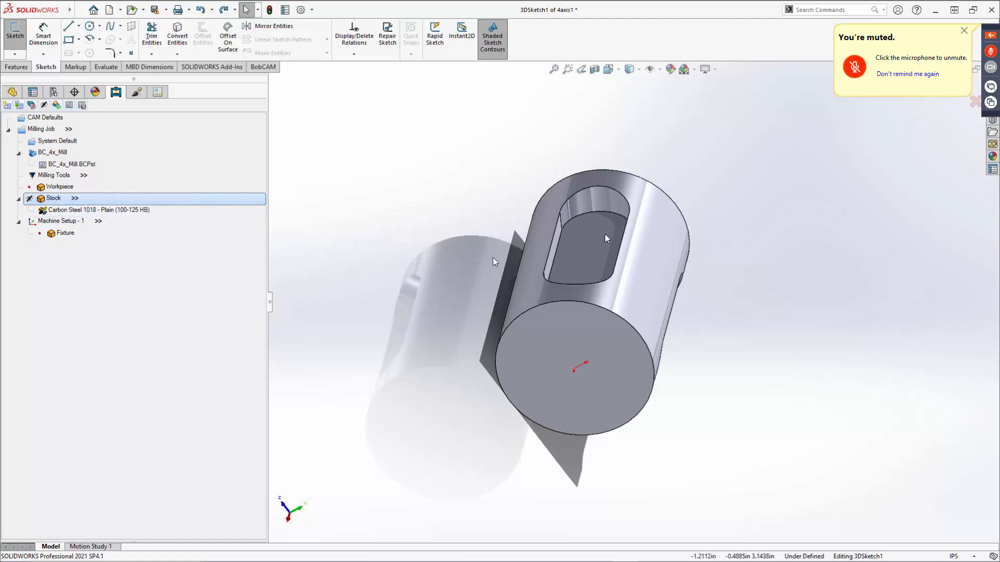
pyautogui.moveTo(493, 258); pyautogui.dragTo(464, 252, button='middle')
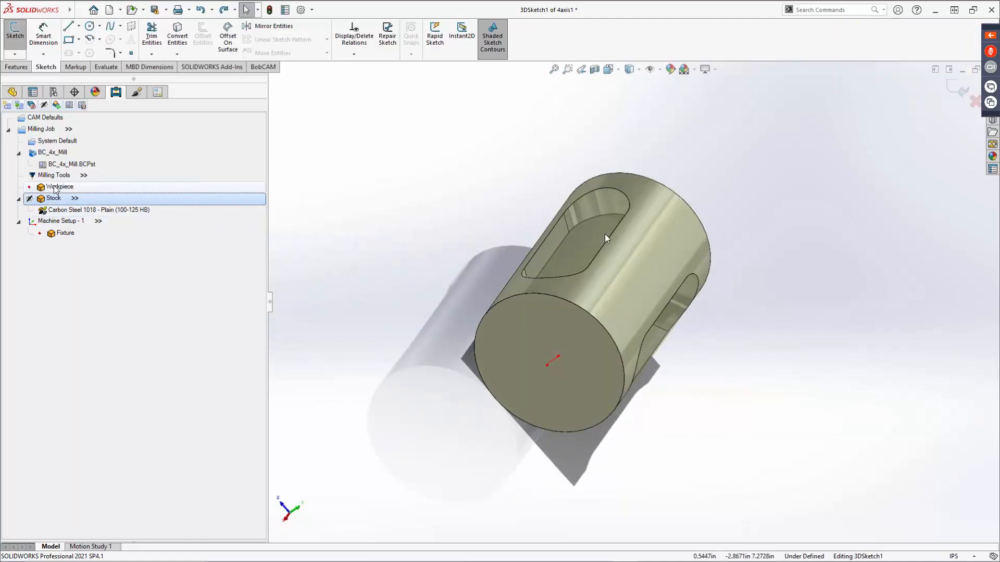
pyautogui.click(64, 188)
pyautogui.click(54, 199)
pyautogui.click(58, 187)
pyautogui.click(66, 166)
pyautogui.moveTo(488, 219); pyautogui.dragTo(506, 368, button='middle')
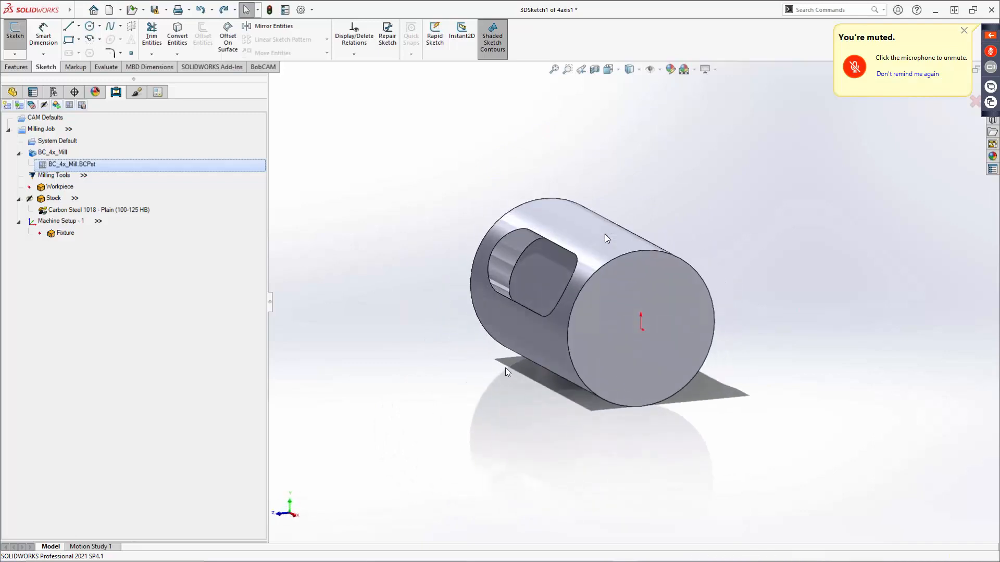
# View the stock material library without changing the material, and review the commands available for Machine Setup - 1.
pyautogui.click(71, 212)
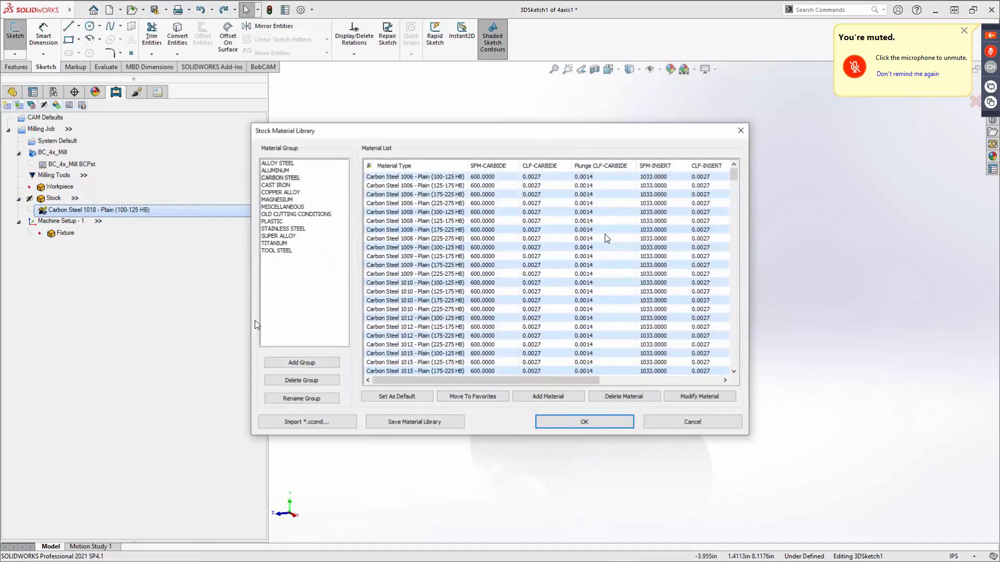
pyautogui.click(705, 423)
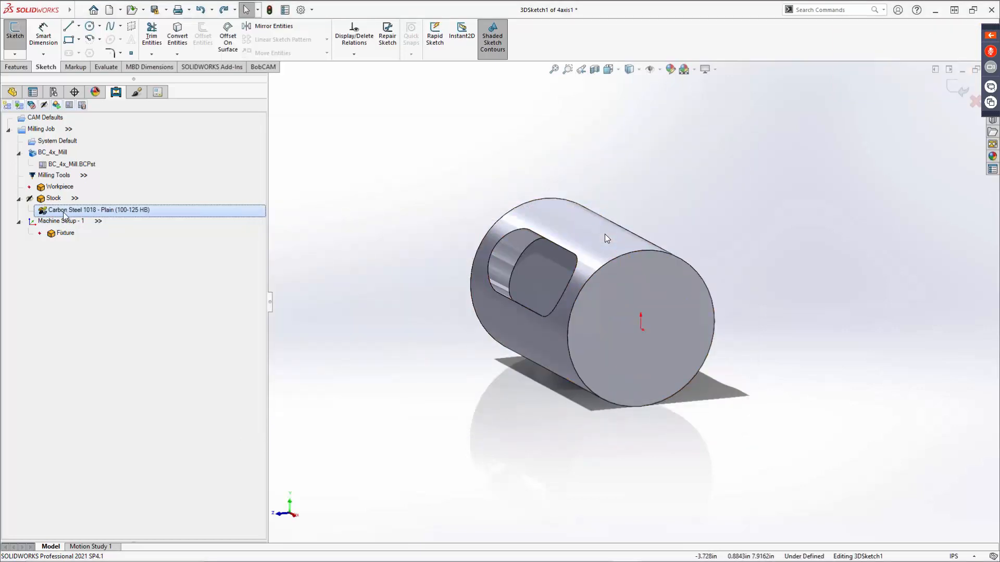
pyautogui.rightClick(57, 224)
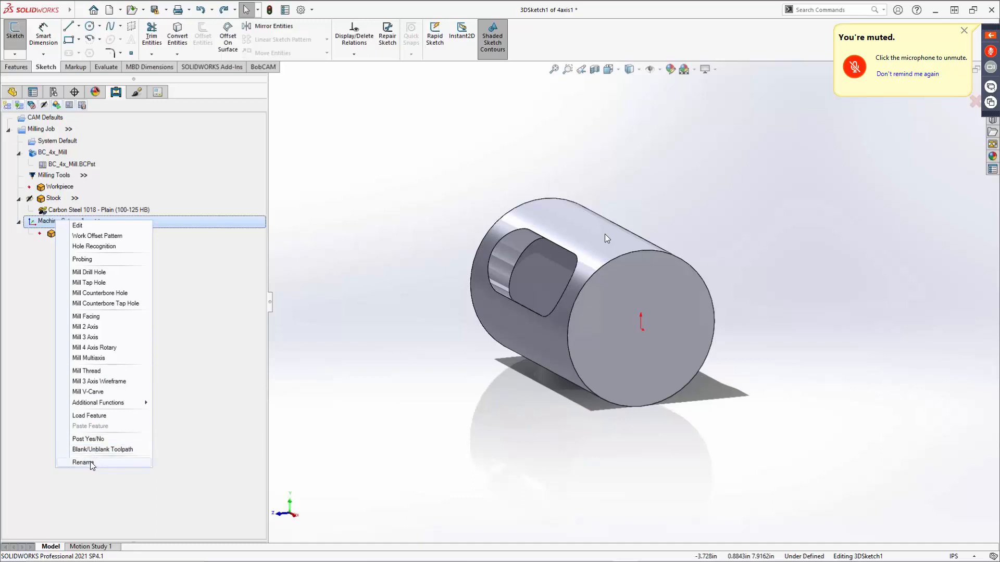
pyautogui.click(165, 328)
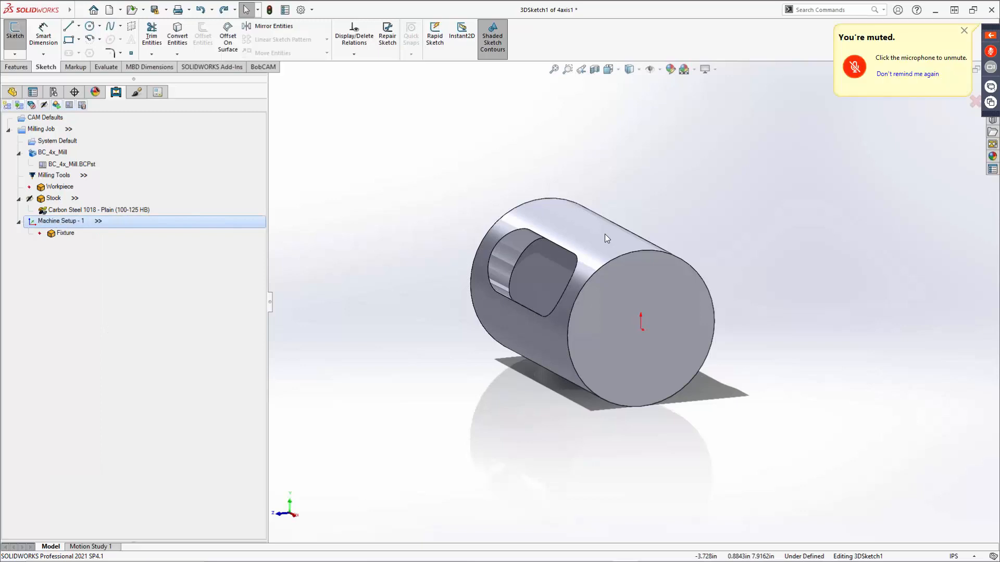
# Set the milling job's program number to 95 and apply it.
pyautogui.click(84, 131)
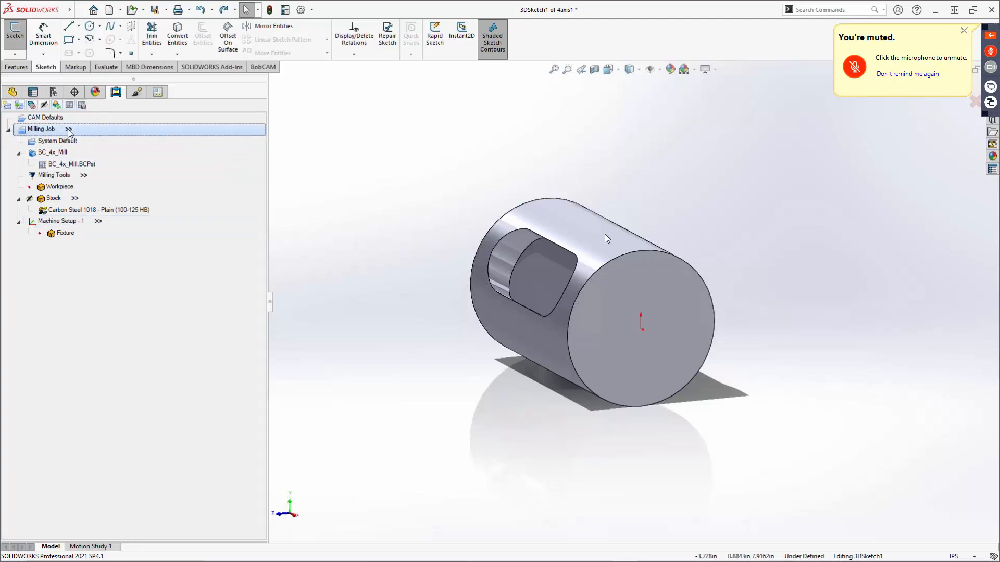
pyautogui.click(68, 130)
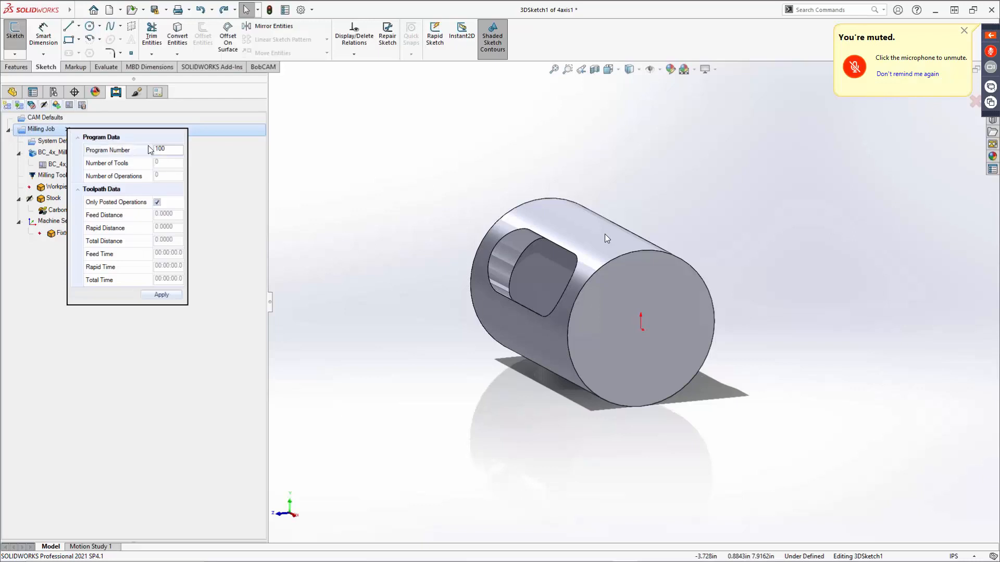
pyautogui.click(165, 150)
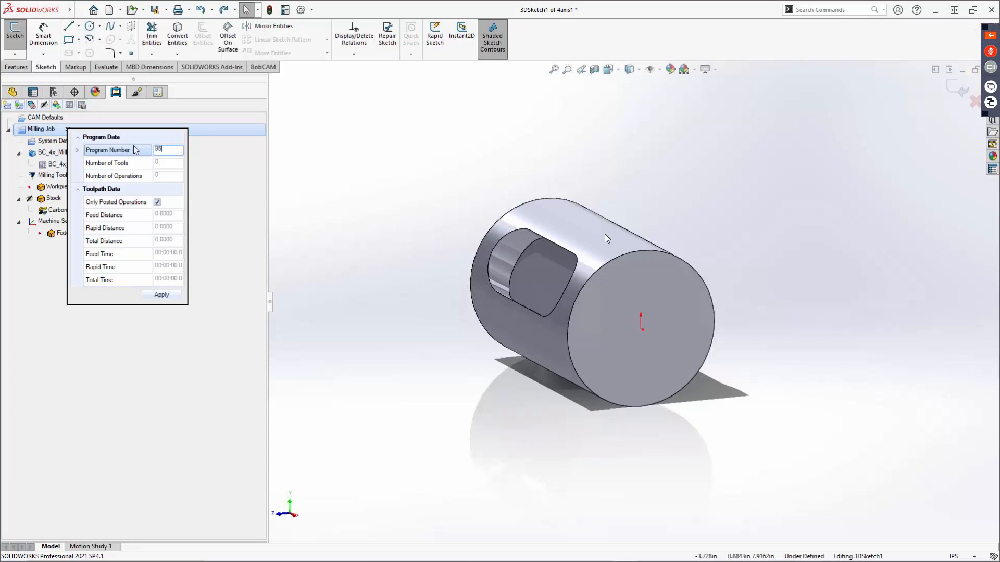
pyautogui.click(177, 297)
pyautogui.click(241, 246)
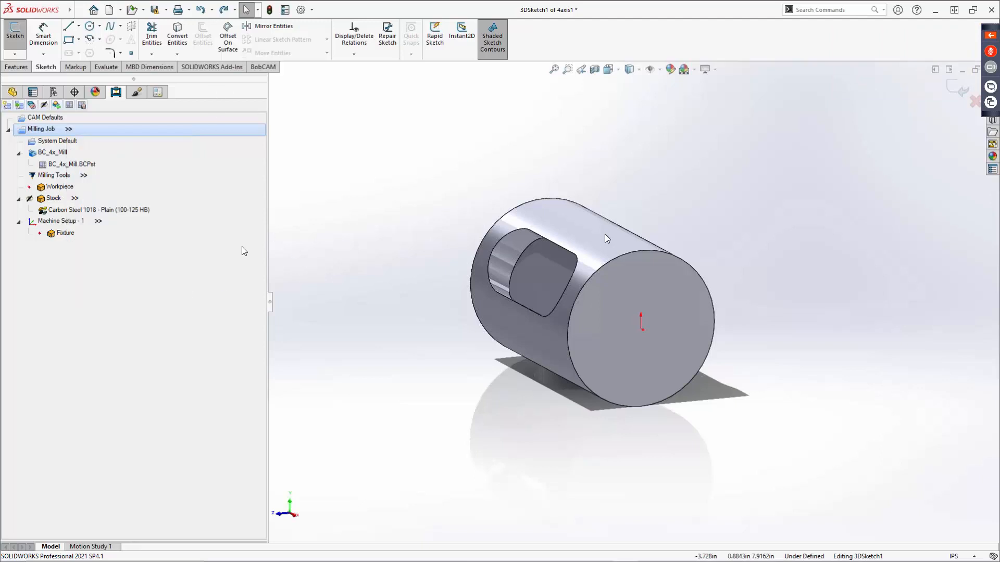
# Review Machine Setup - 1's quick settings and the available work offset numbers without changing them.
pyautogui.click(99, 222)
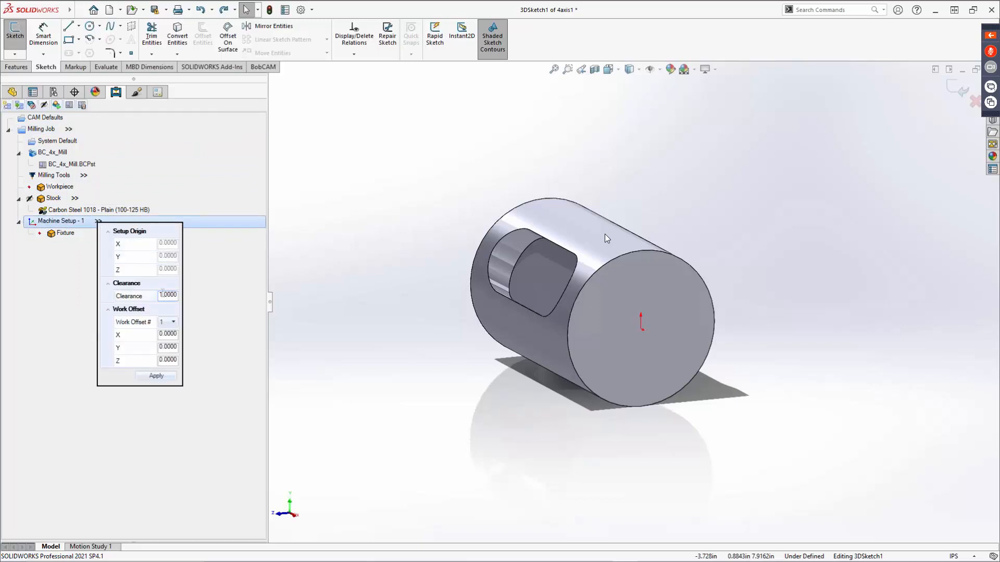
pyautogui.click(168, 323)
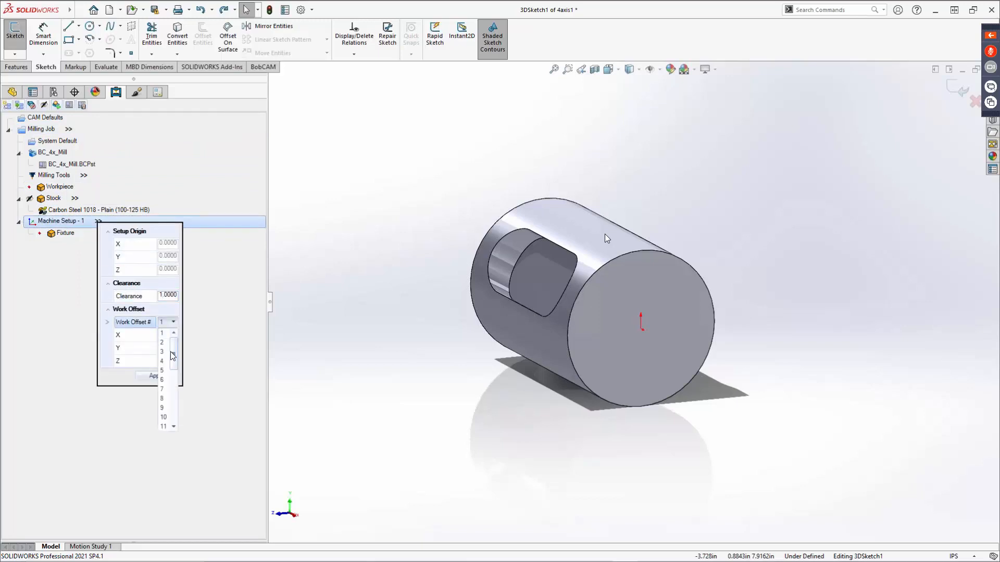
pyautogui.click(233, 311)
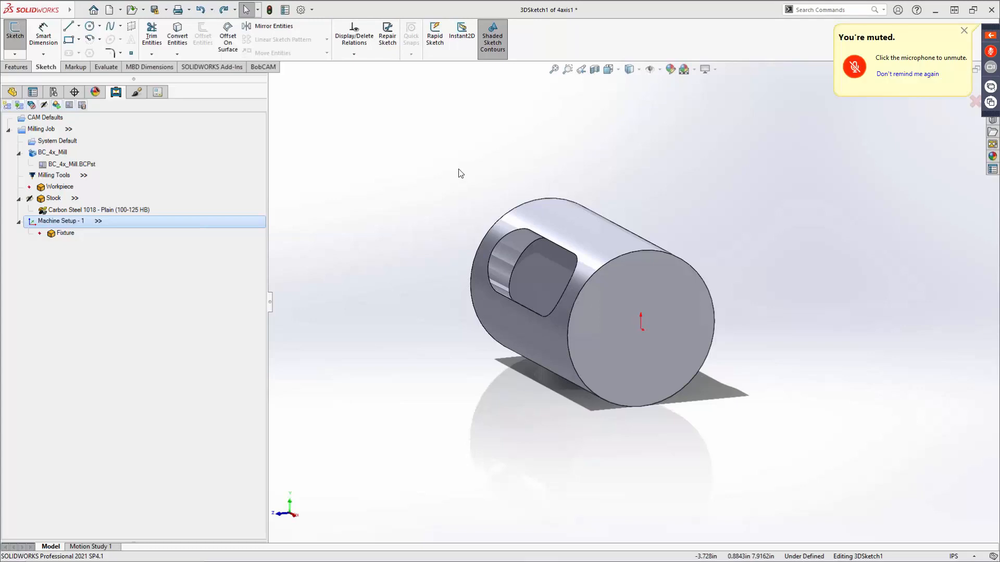
pyautogui.press('Escape')
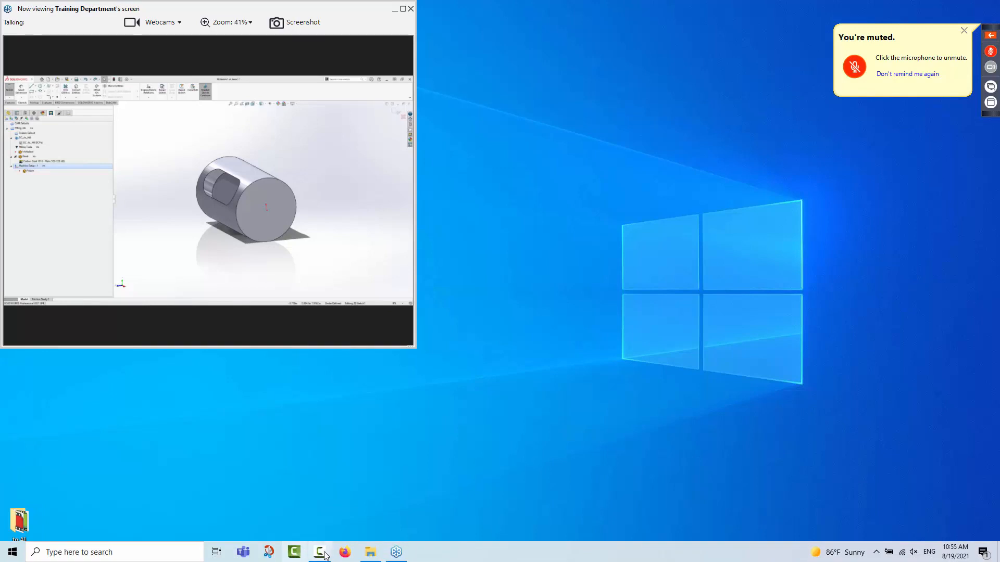
pyautogui.click(321, 555)
pyautogui.click(771, 478)
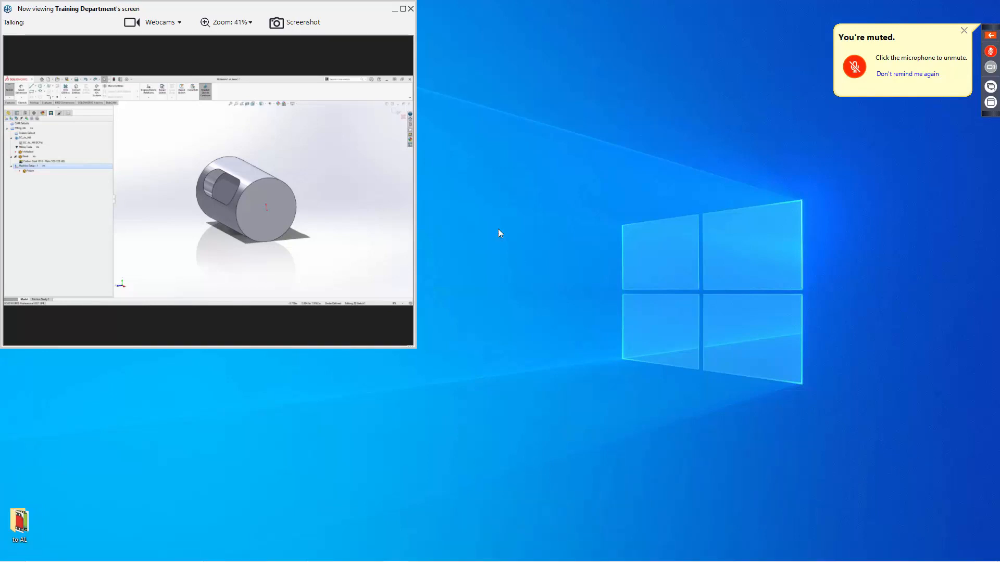
pyautogui.click(404, 9)
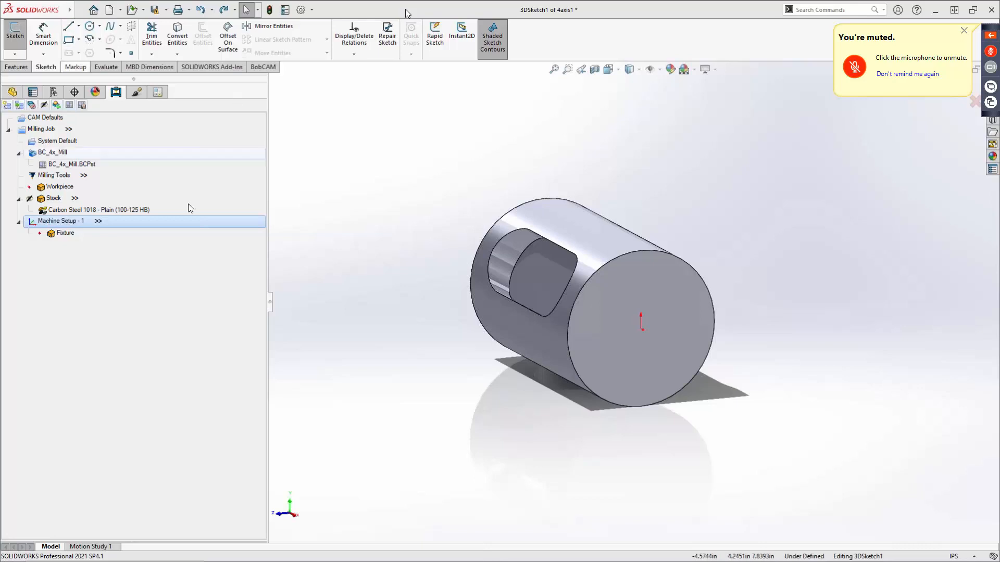
pyautogui.moveTo(498, 344); pyautogui.dragTo(621, 306, button='middle')
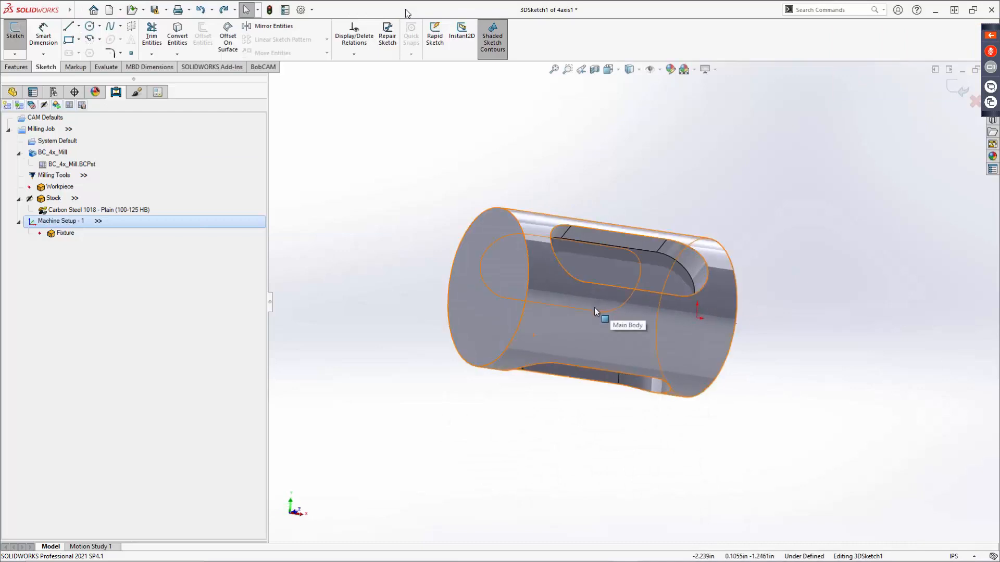
pyautogui.moveTo(596, 324); pyautogui.dragTo(567, 258, button='middle')
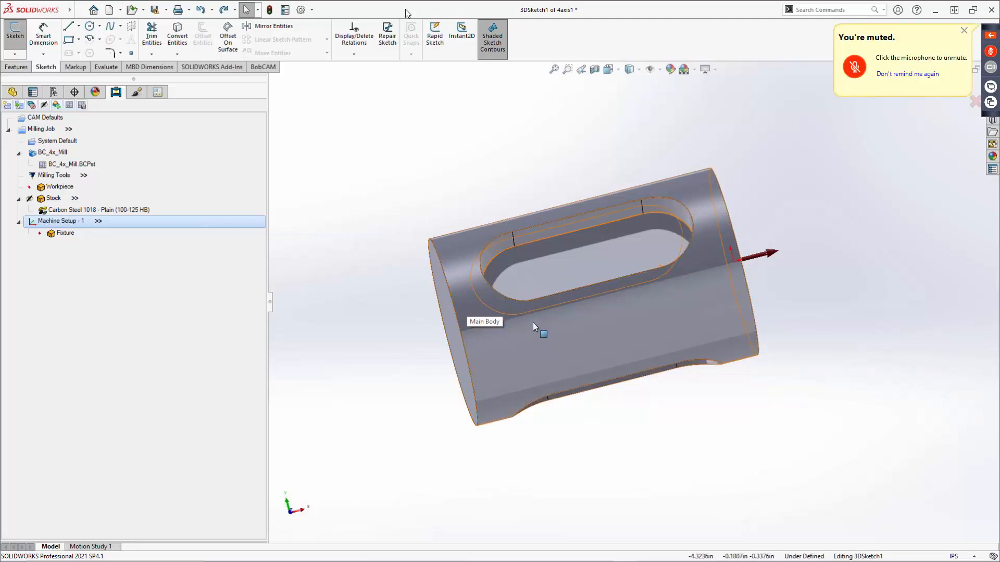
# Add an index system under Machine Setup - 1 of the milling job.
pyautogui.moveTo(529, 323); pyautogui.dragTo(482, 272, button='middle')
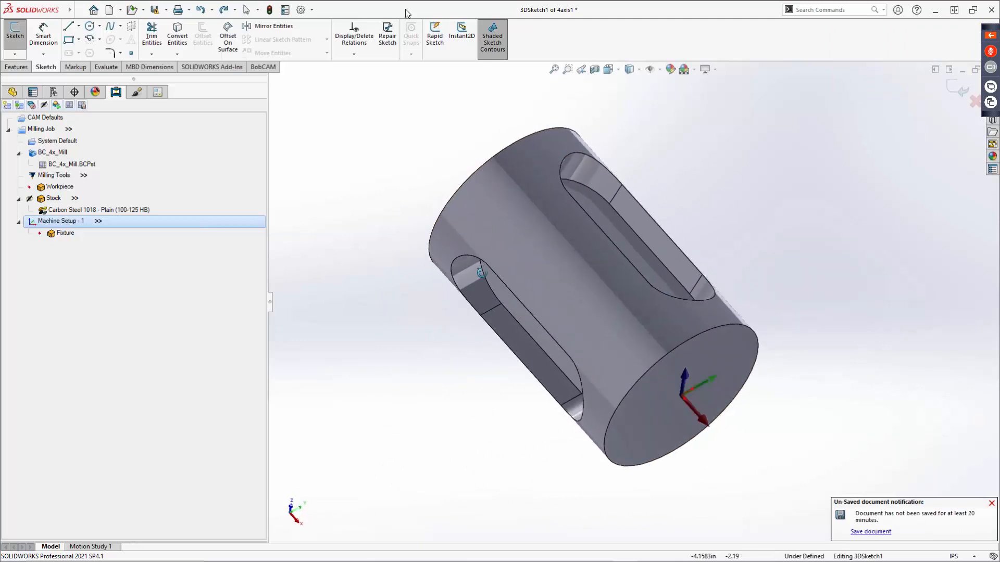
pyautogui.moveTo(500, 214); pyautogui.dragTo(470, 221, button='middle')
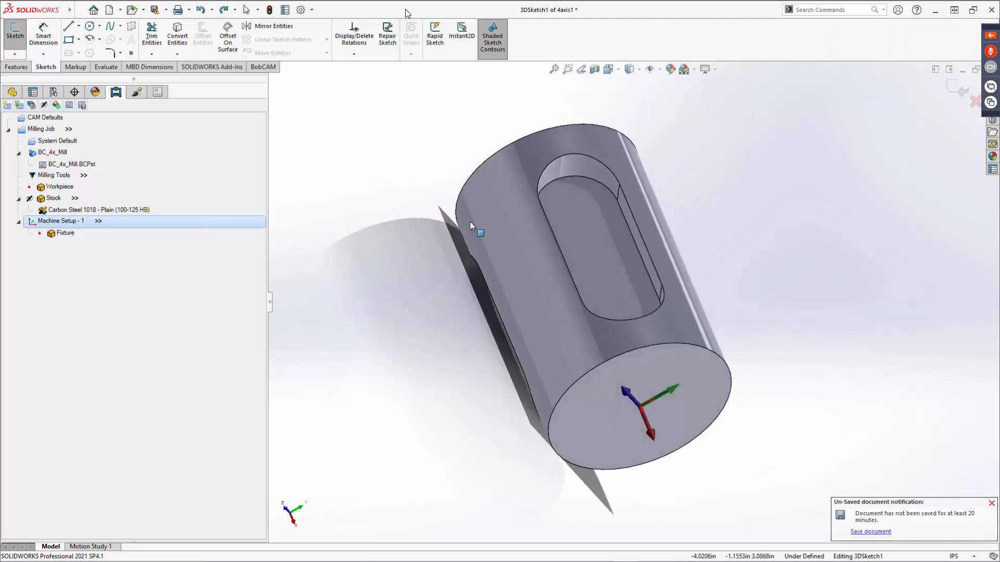
pyautogui.moveTo(460, 269); pyautogui.dragTo(436, 266, button='middle')
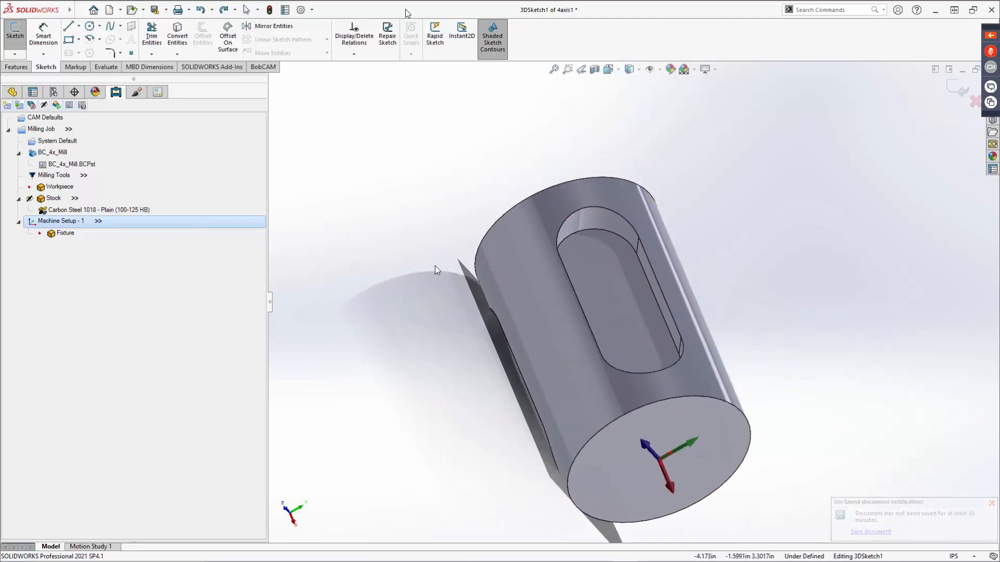
pyautogui.rightClick(56, 227)
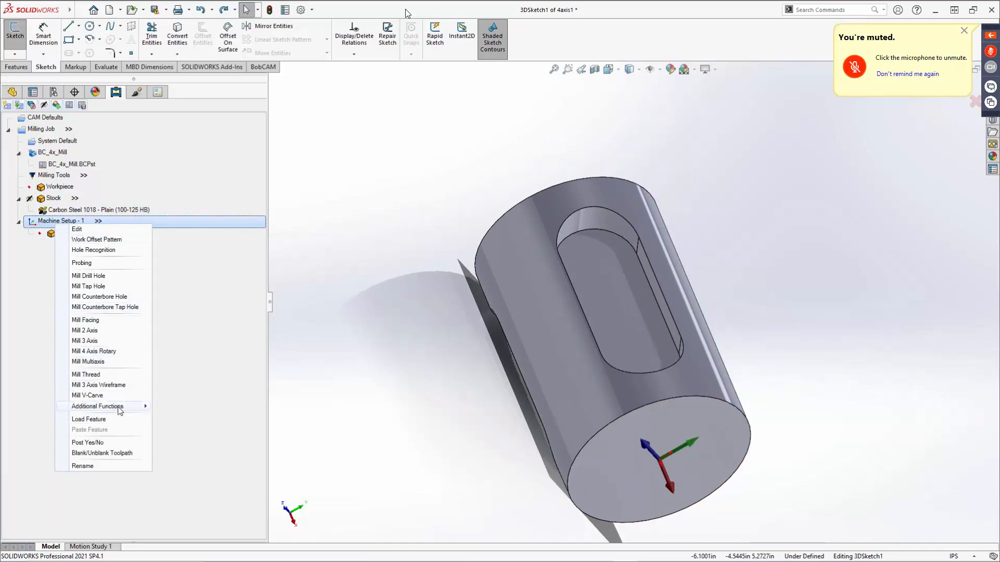
pyautogui.moveTo(122, 411)
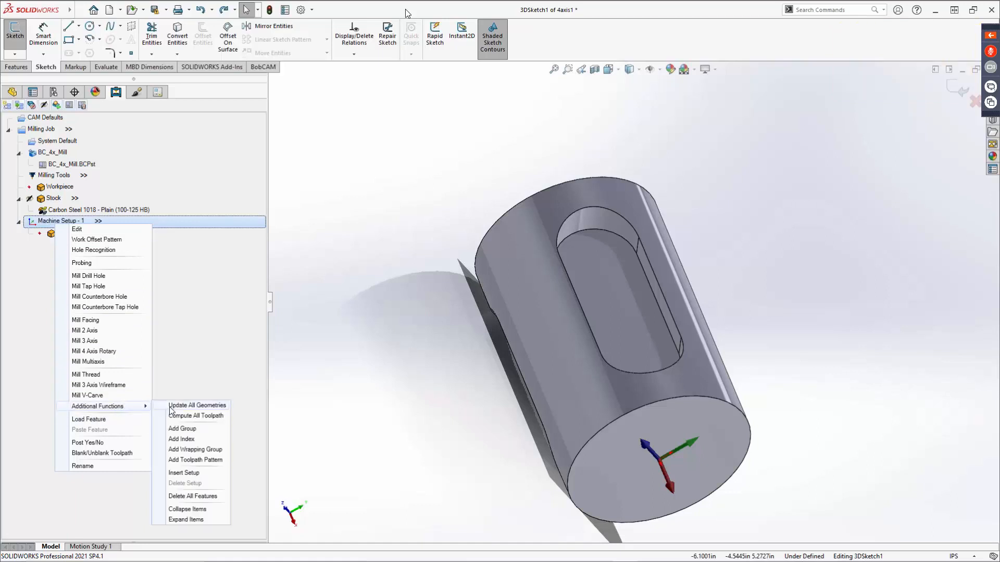
pyautogui.click(188, 439)
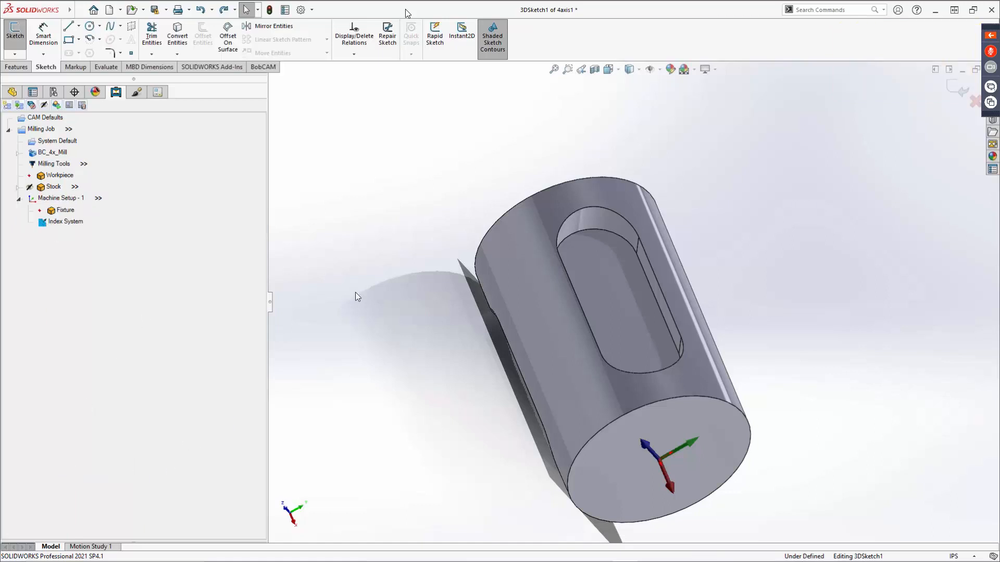
# Re-select the index location on the slot's floor face and examine the direction of its axis arrow.
pyautogui.click(607, 281)
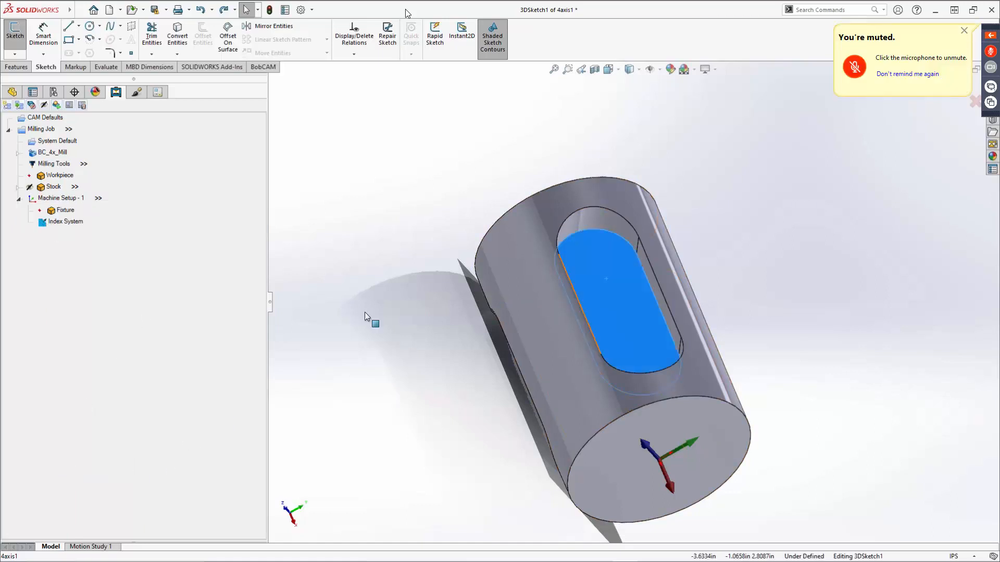
pyautogui.moveTo(415, 384); pyautogui.dragTo(427, 359, button='middle')
pyautogui.rightClick(51, 224)
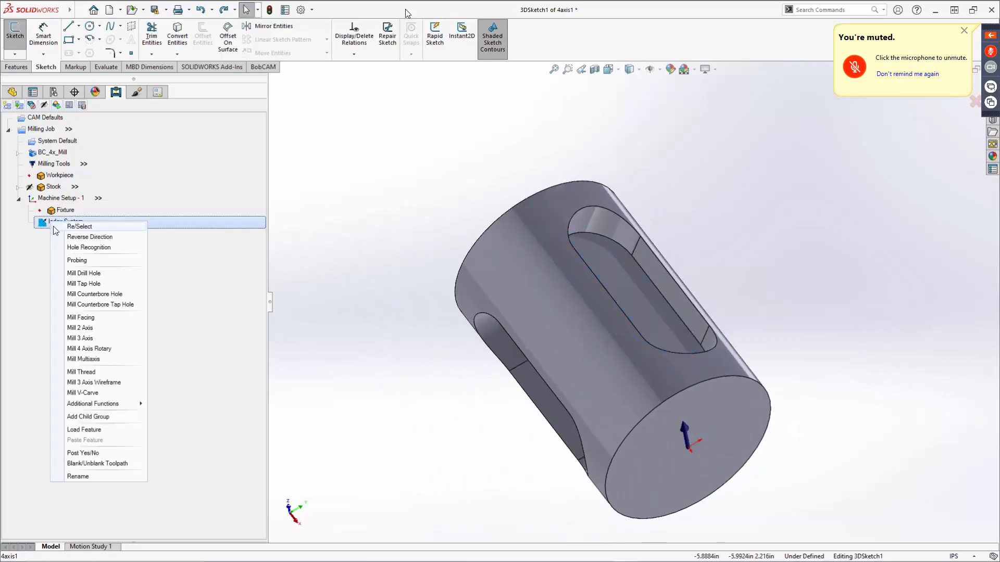
pyautogui.click(68, 229)
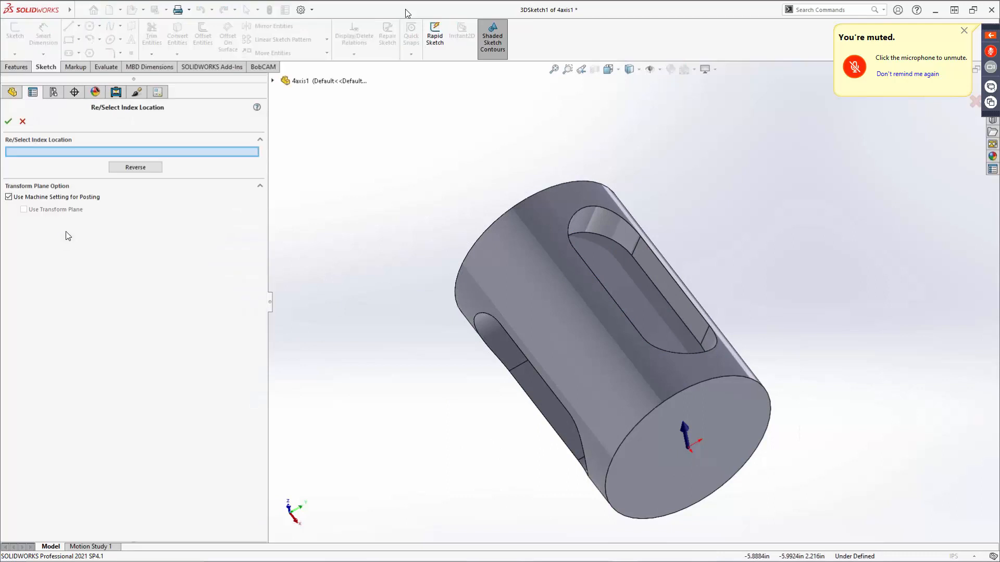
pyautogui.click(613, 275)
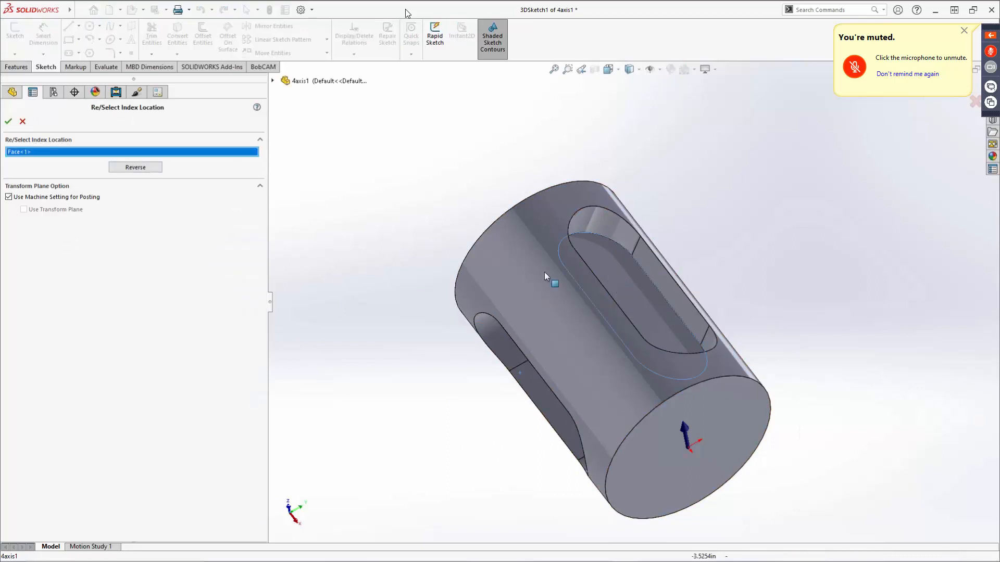
pyautogui.moveTo(545, 272); pyautogui.dragTo(573, 261, button='middle')
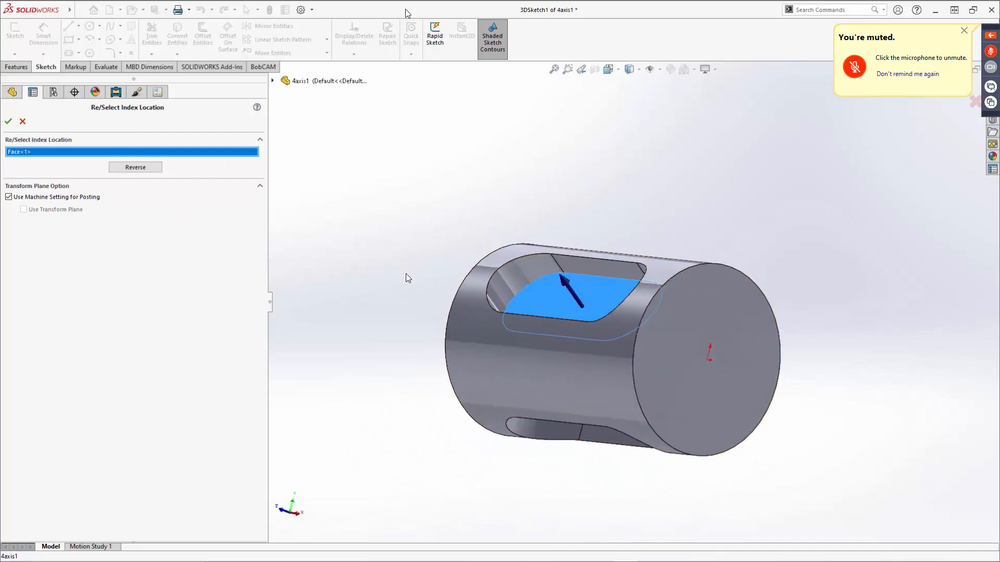
pyautogui.moveTo(422, 257); pyautogui.dragTo(467, 184, button='middle')
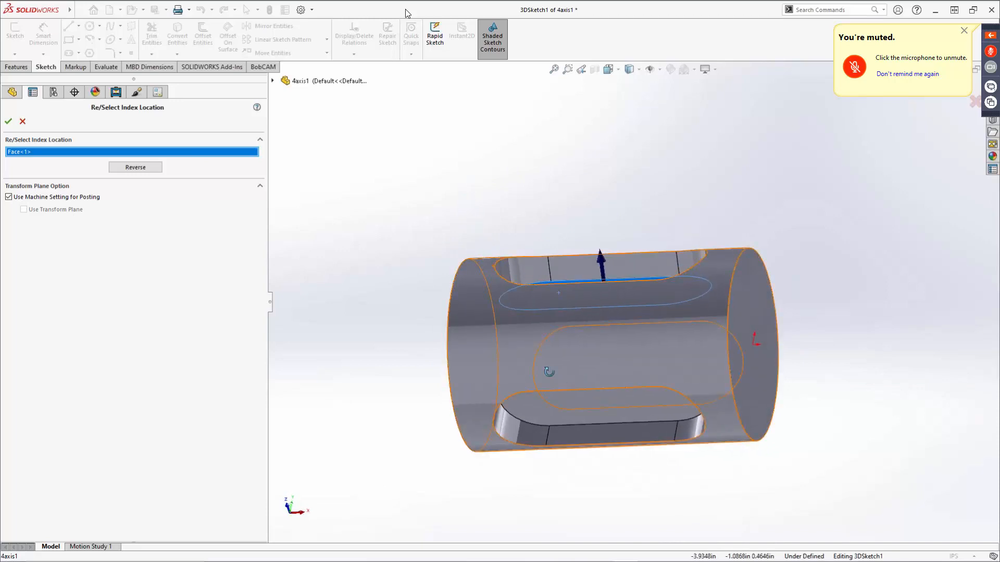
pyautogui.moveTo(443, 292); pyautogui.dragTo(407, 446, button='middle')
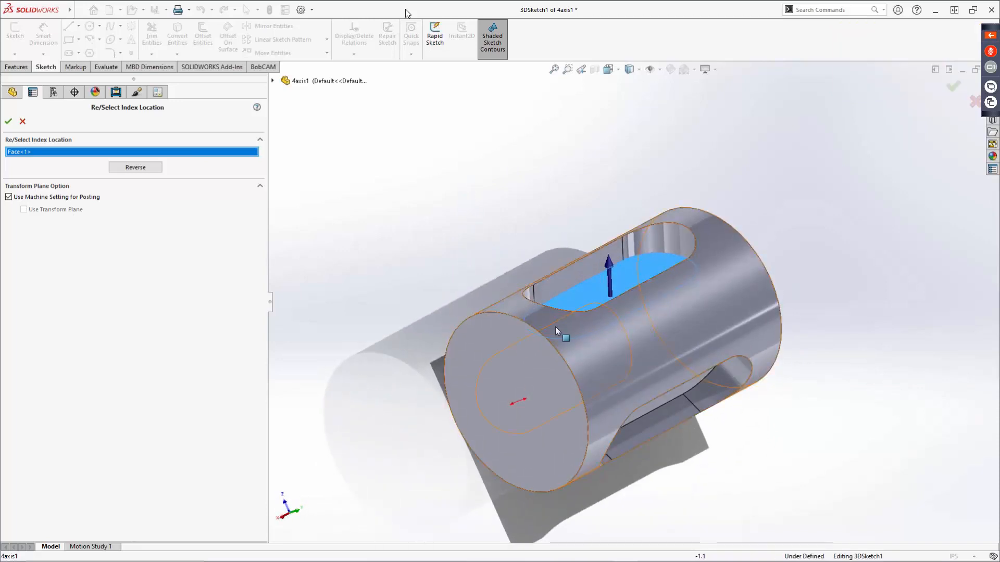
pyautogui.moveTo(555, 327); pyautogui.dragTo(558, 365, button='middle')
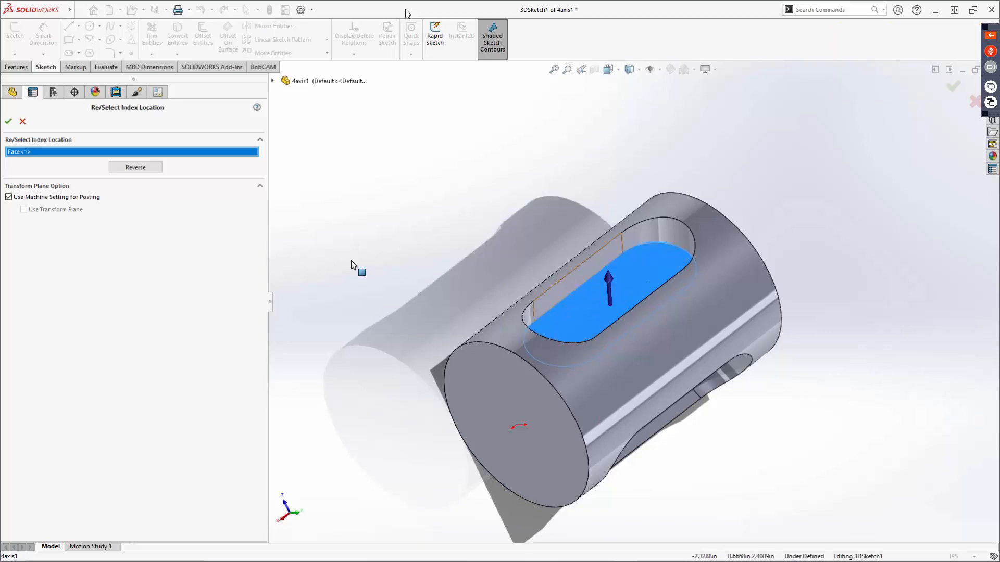
# Reverse the index direction, check it in wireframe display, and restore the outward direction before accepting the index location.
pyautogui.click(146, 168)
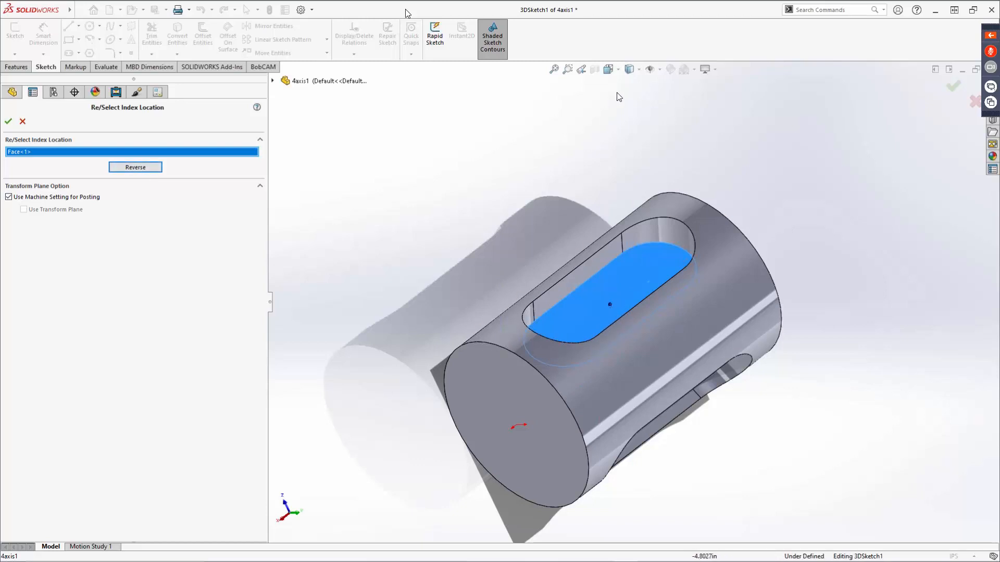
pyautogui.click(640, 76)
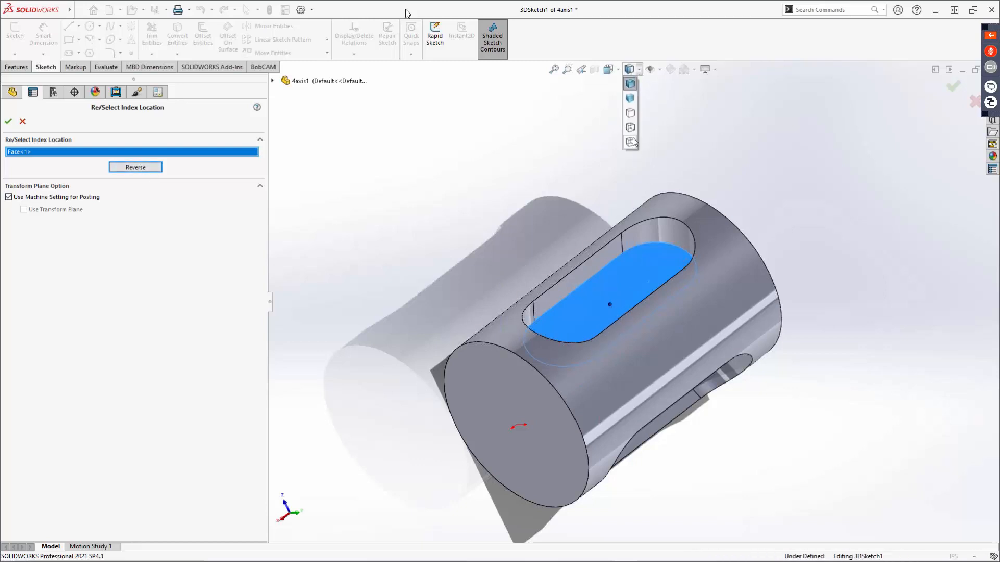
pyautogui.click(629, 129)
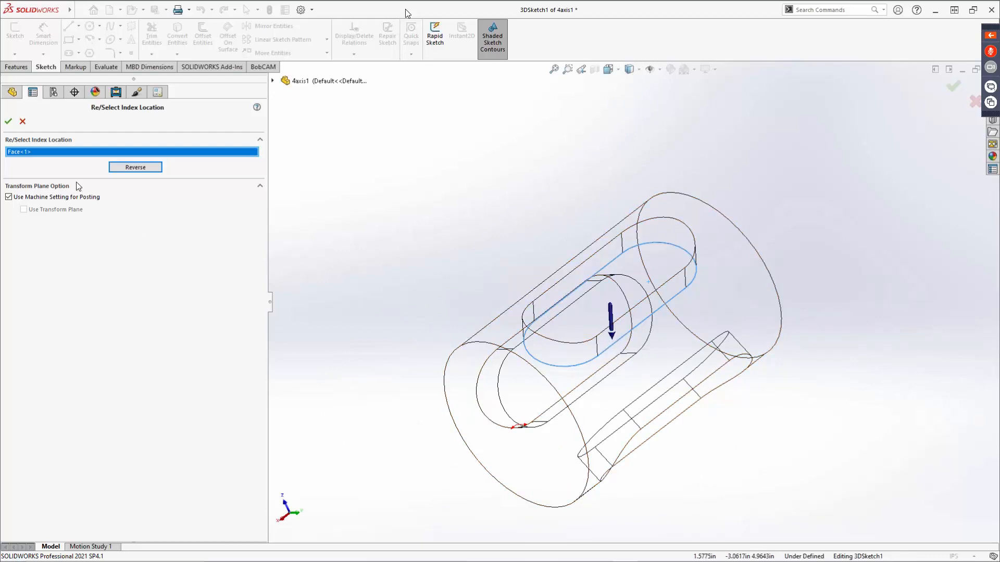
pyautogui.click(137, 167)
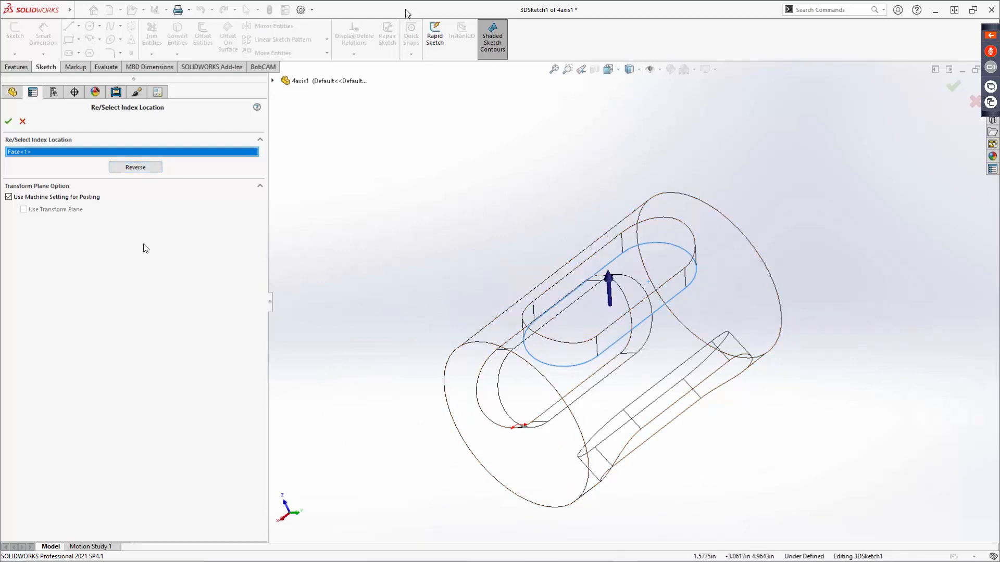
pyautogui.click(8, 121)
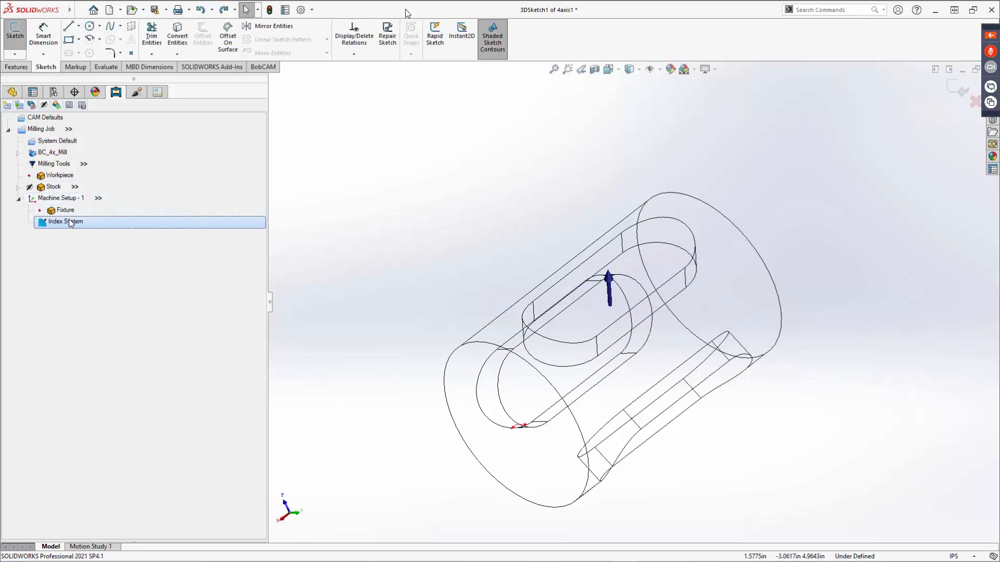
# Try to select geometry for a Mill 2 Axis feature on the index system with the display set back to shaded with edges.
pyautogui.rightClick(71, 221)
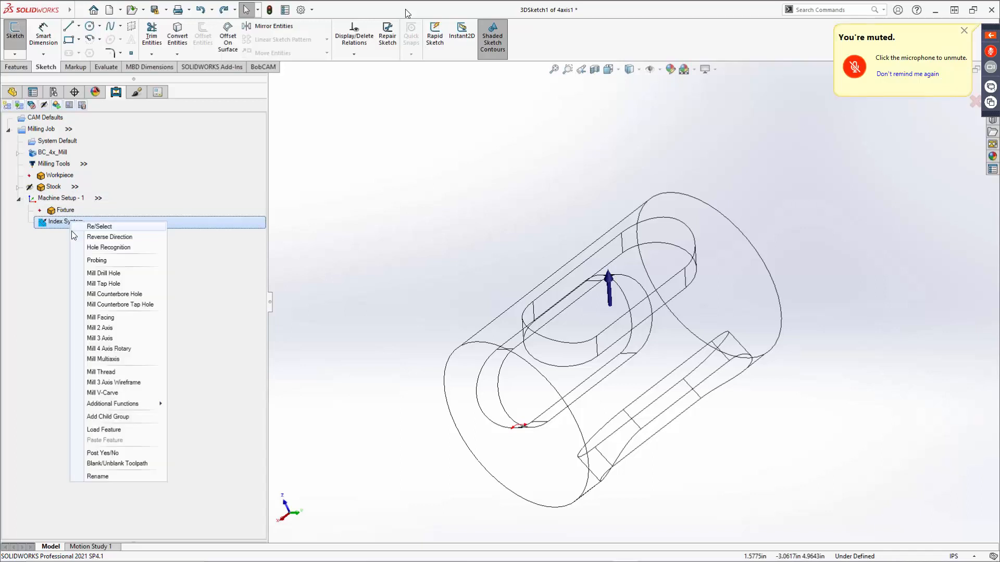
pyautogui.click(100, 328)
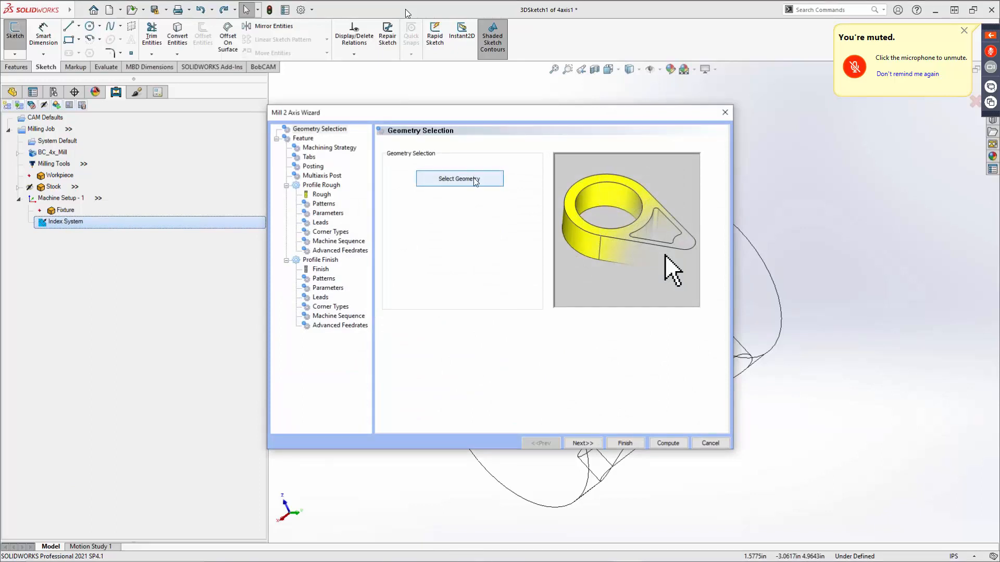
pyautogui.click(460, 178)
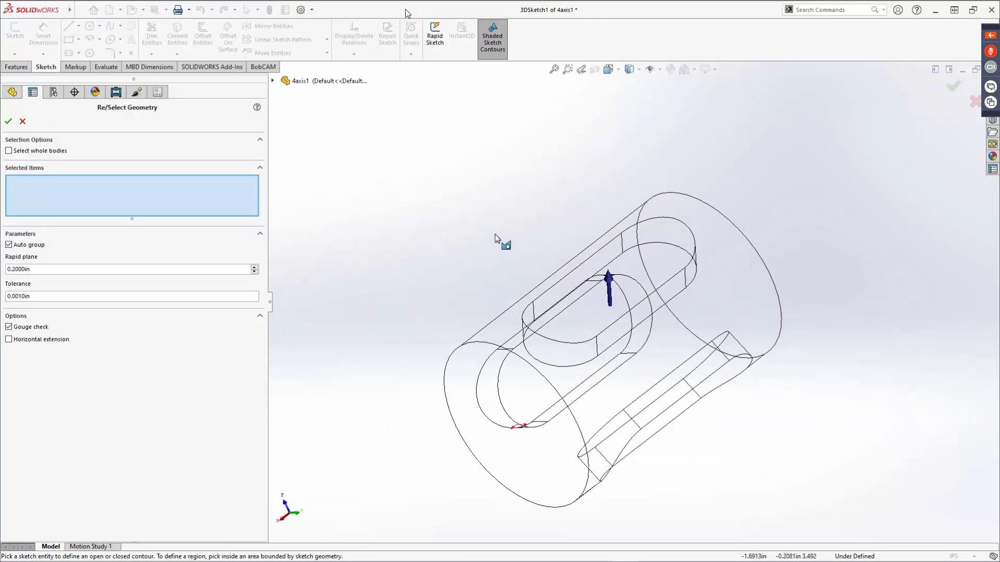
pyautogui.click(631, 70)
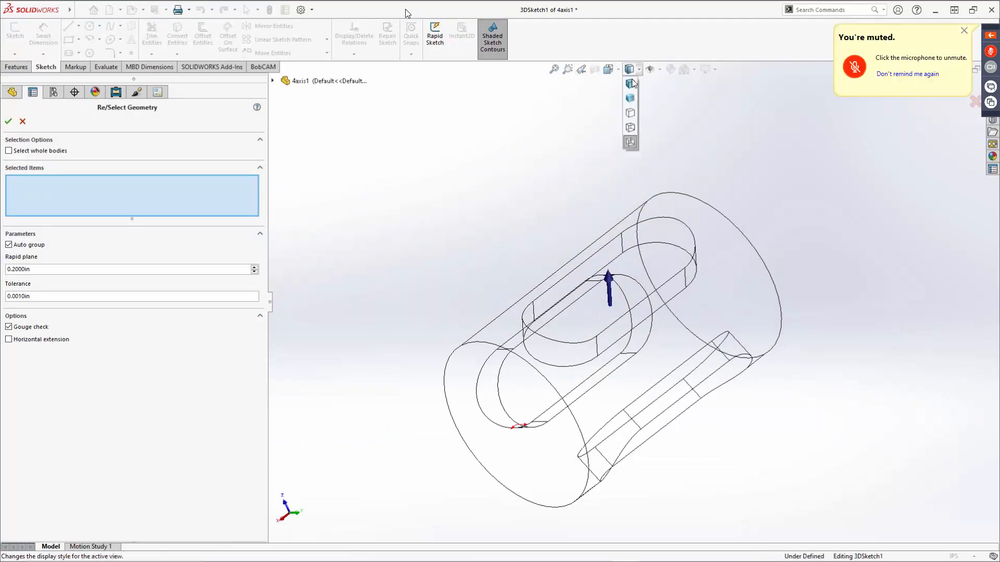
pyautogui.click(630, 85)
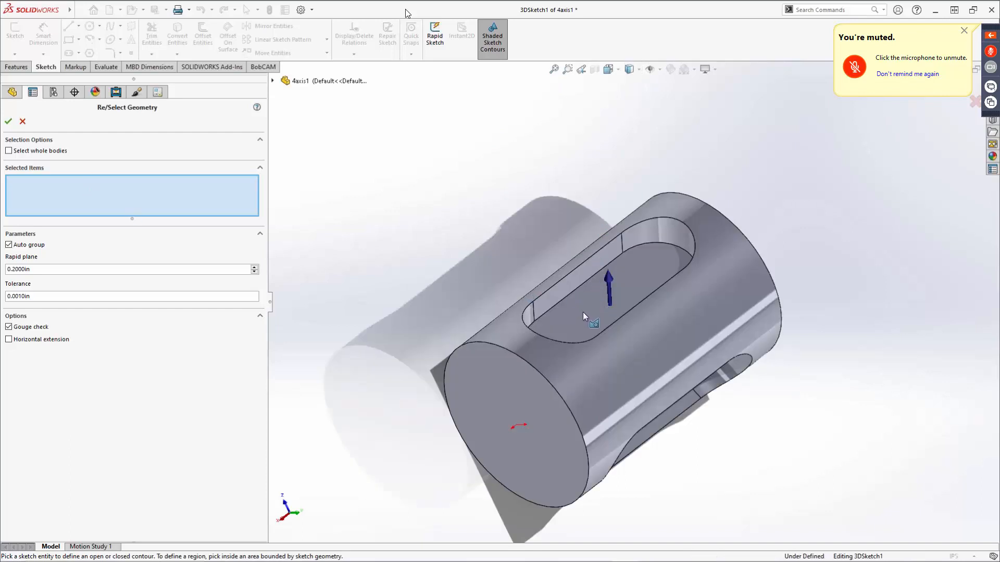
pyautogui.click(22, 121)
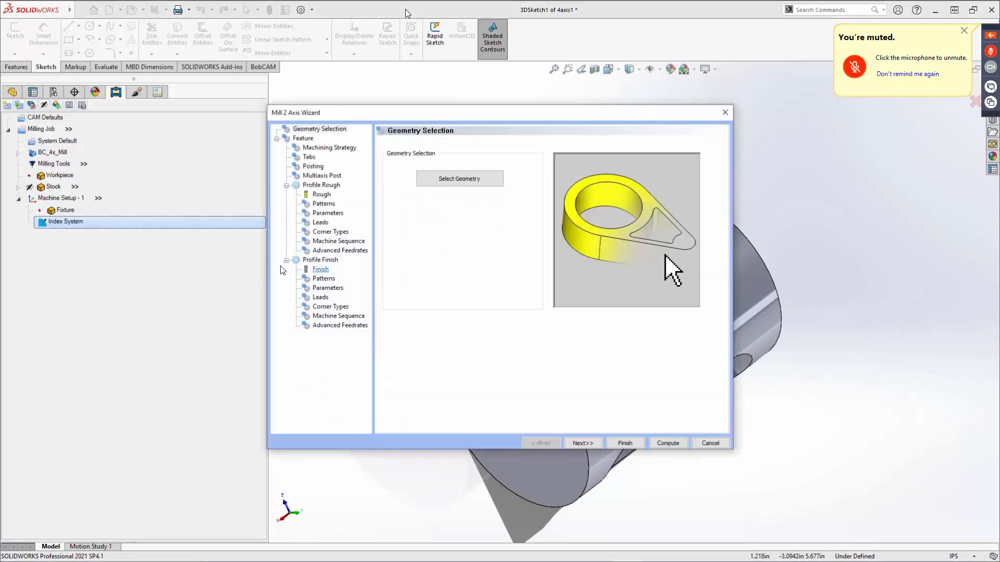
pyautogui.click(710, 443)
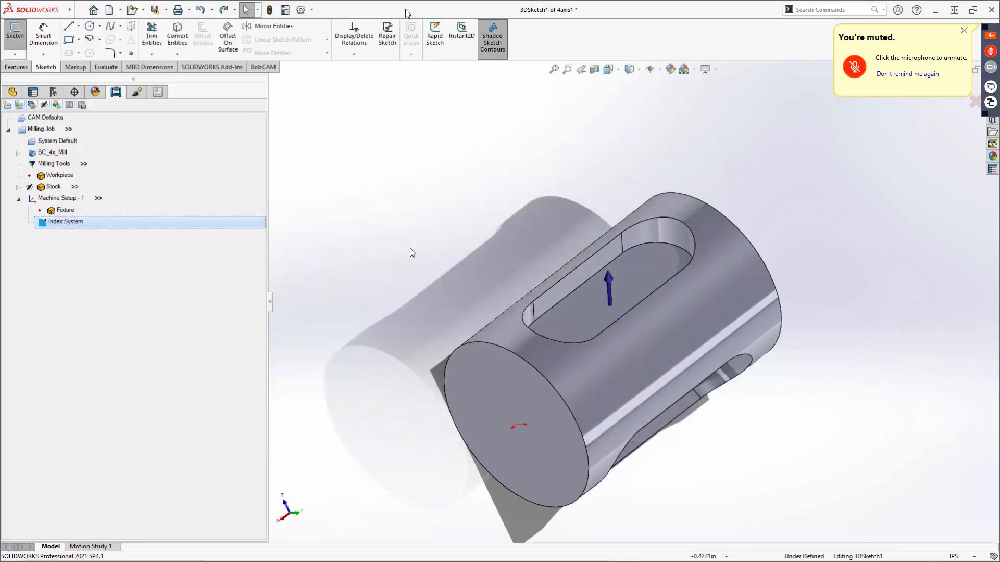
# Delete the index system from Machine Setup - 1.
pyautogui.rightClick(57, 223)
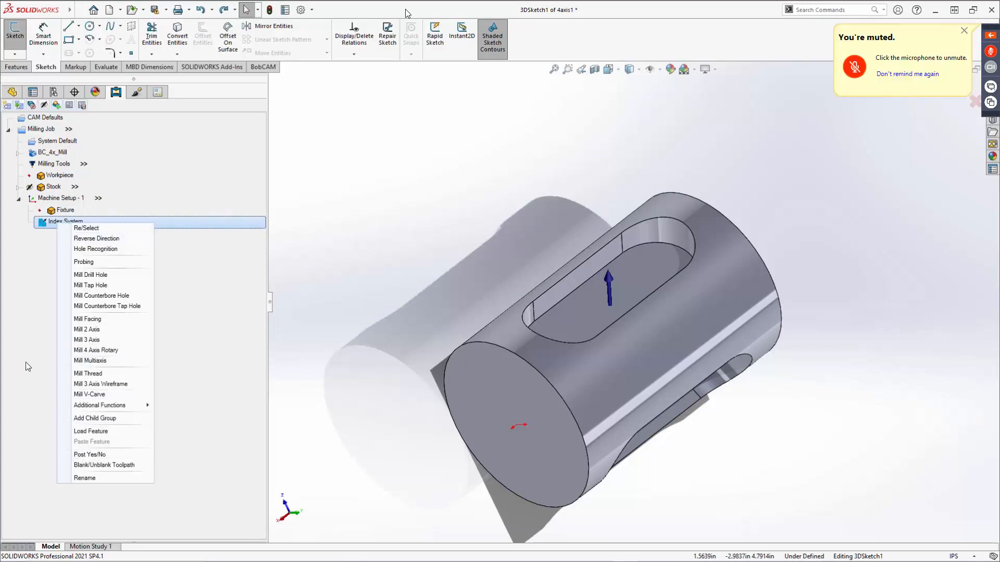
pyautogui.click(26, 362)
pyautogui.rightClick(57, 226)
pyautogui.click(46, 223)
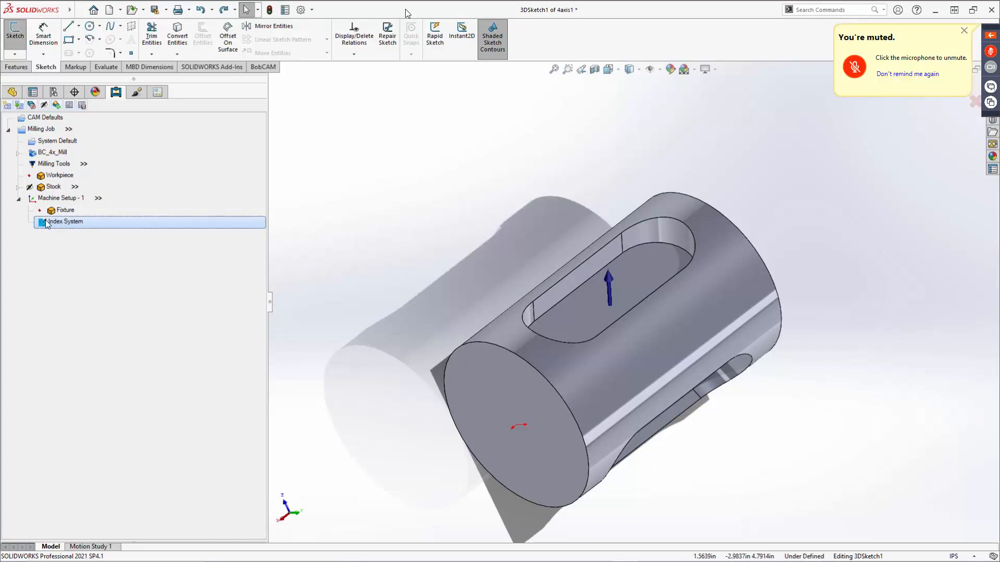
pyautogui.press('Delete')
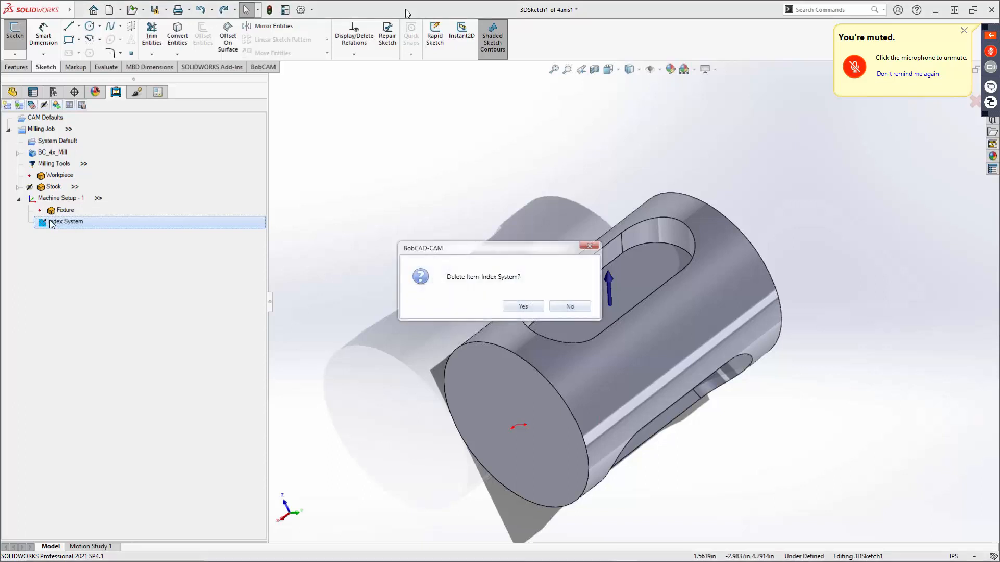
pyautogui.press('Return')
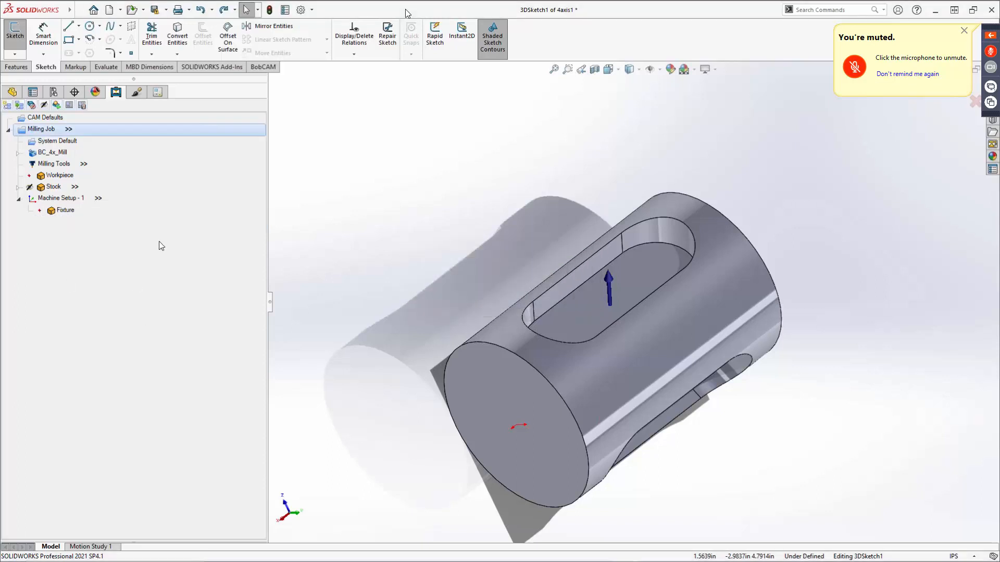
# Try to save the part as a new file while keeping the empty sketch.
pyautogui.rightClick(340, 245)
pyautogui.click(317, 170)
pyautogui.moveTo(67, 9)
pyautogui.click(148, 12)
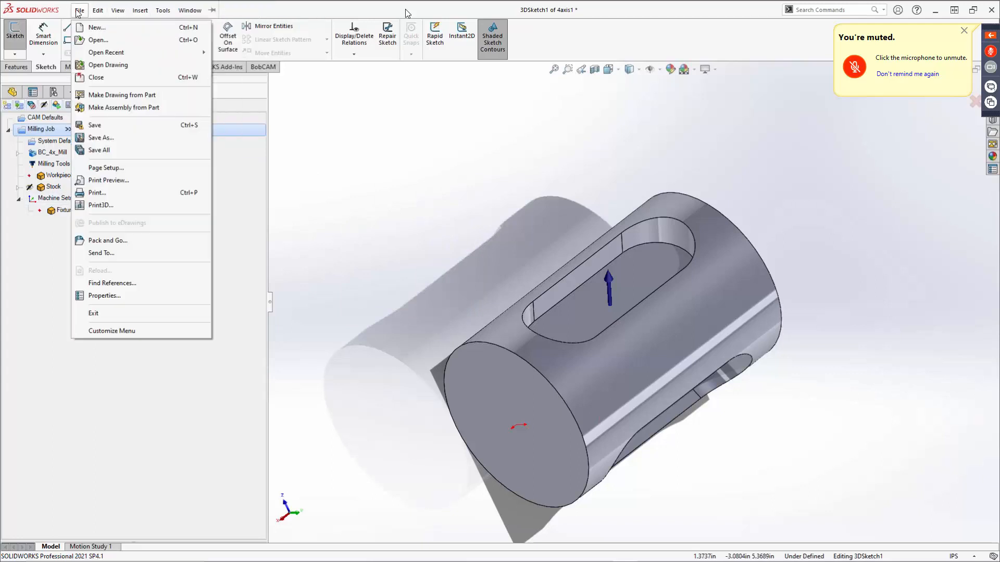
pyautogui.click(103, 139)
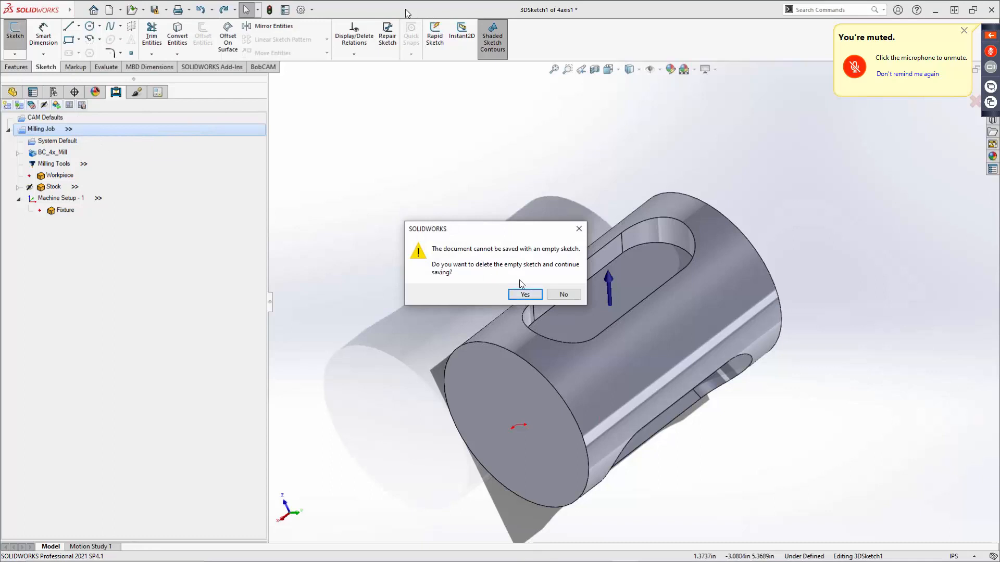
pyautogui.click(570, 295)
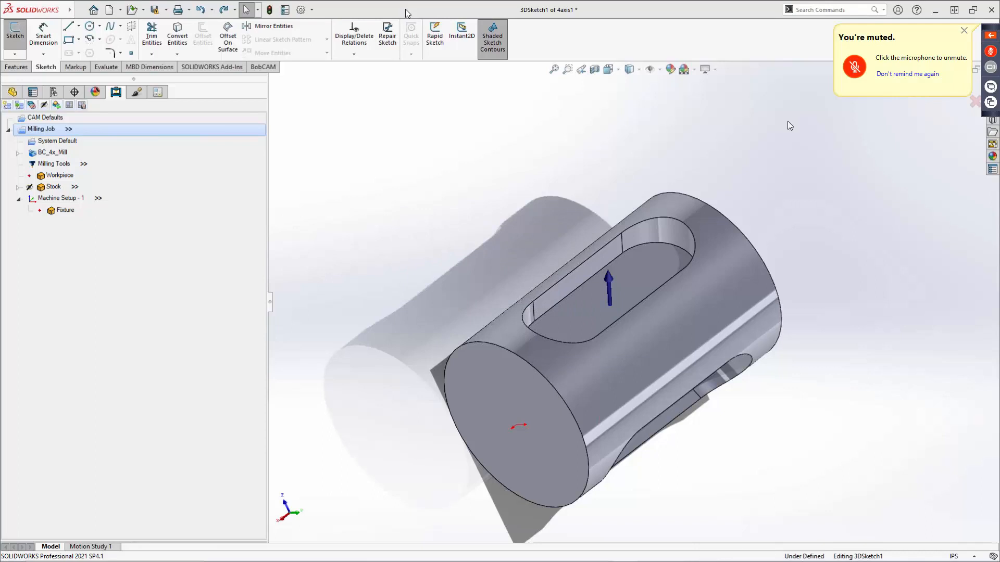
# Exit the open 3D sketch and discard its changes.
pyautogui.click(975, 102)
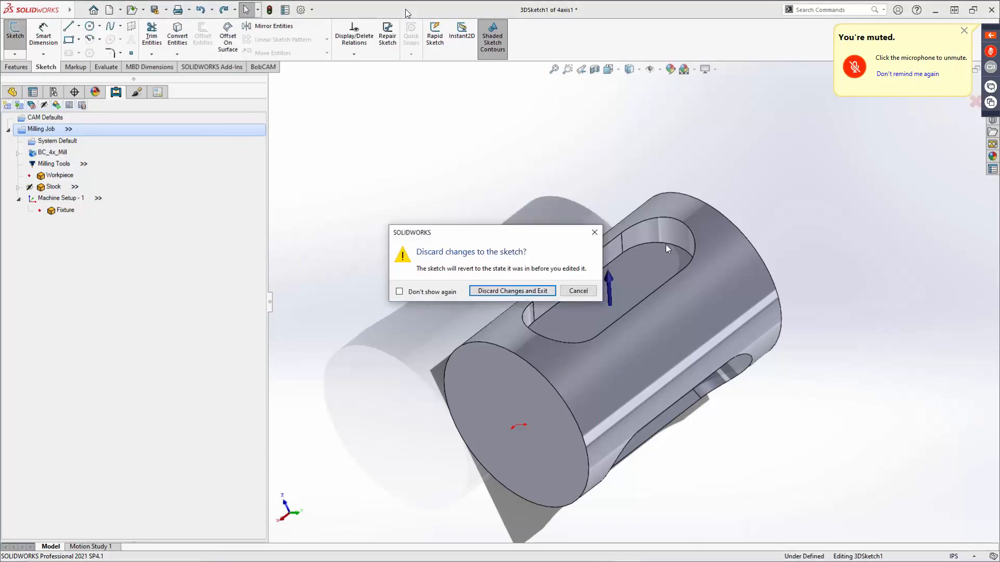
pyautogui.click(512, 291)
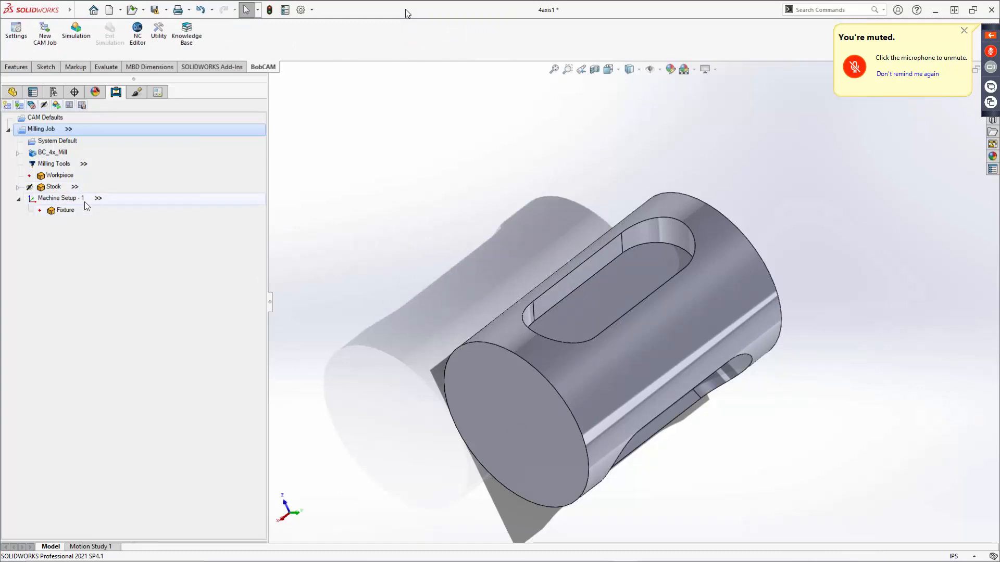
# Add an index system to Machine Setup - 1.
pyautogui.rightClick(63, 199)
pyautogui.moveTo(89, 384)
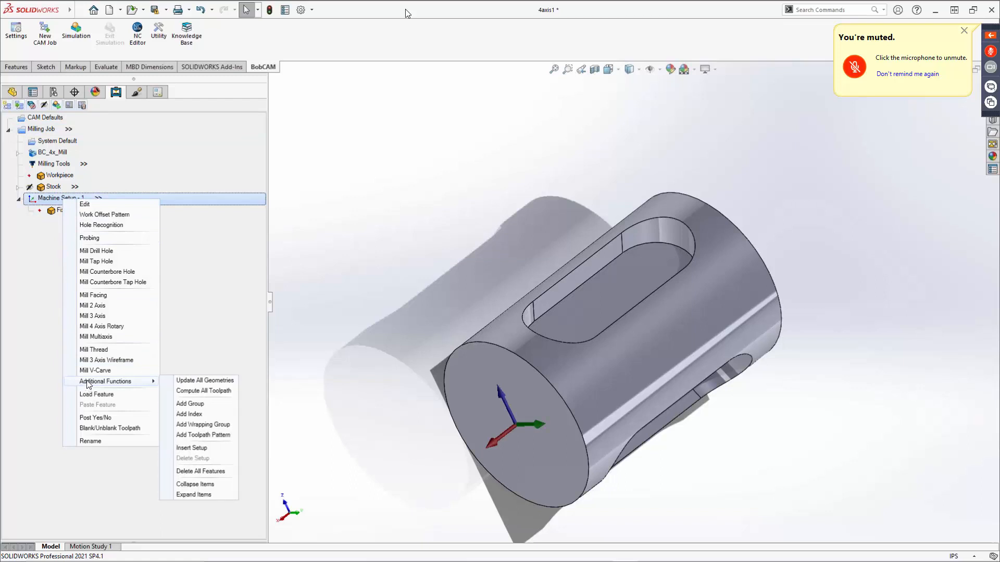
pyautogui.click(193, 415)
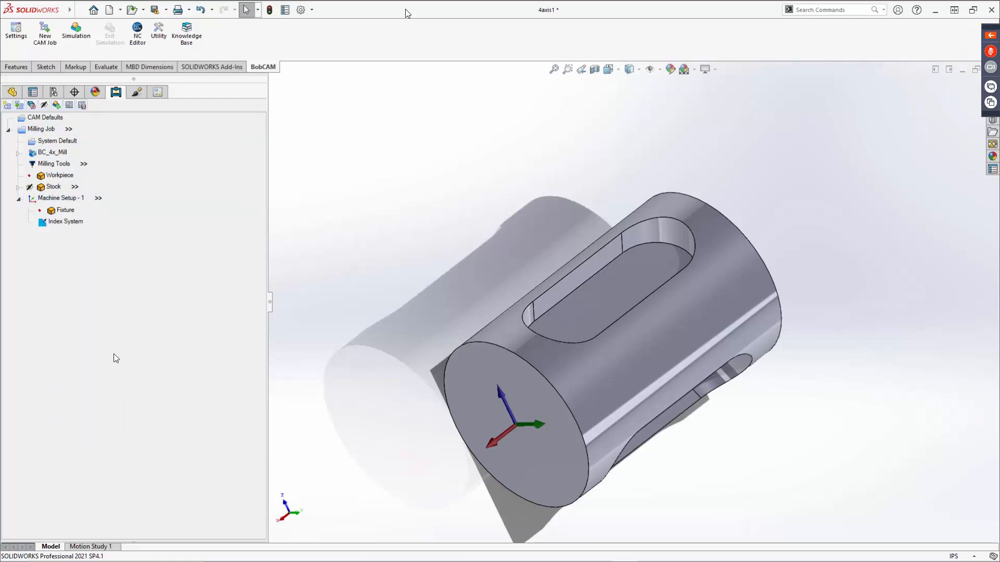
# Reselect the index system's location on the floor face of the upper slot.
pyautogui.click(65, 221)
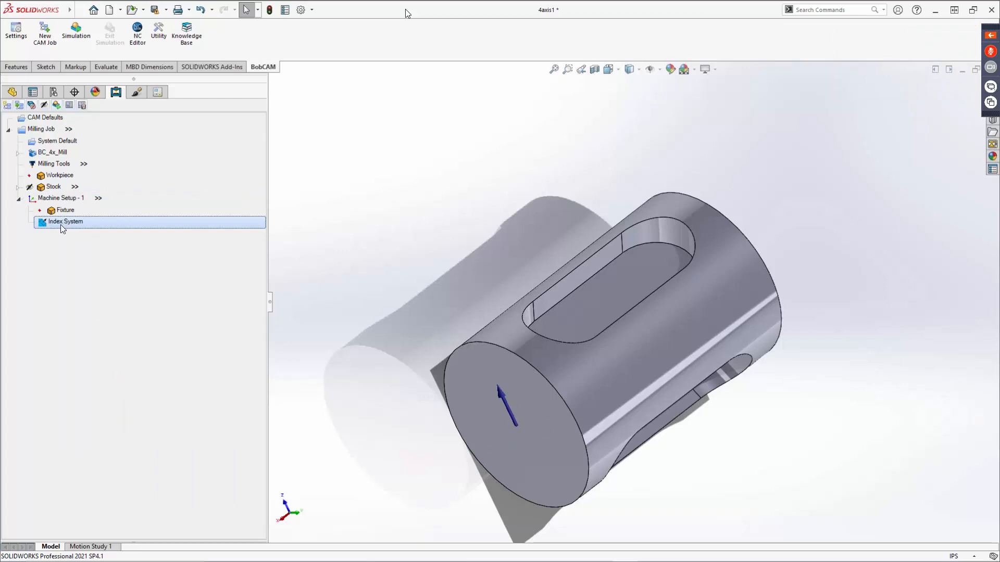
pyautogui.rightClick(61, 224)
pyautogui.click(77, 229)
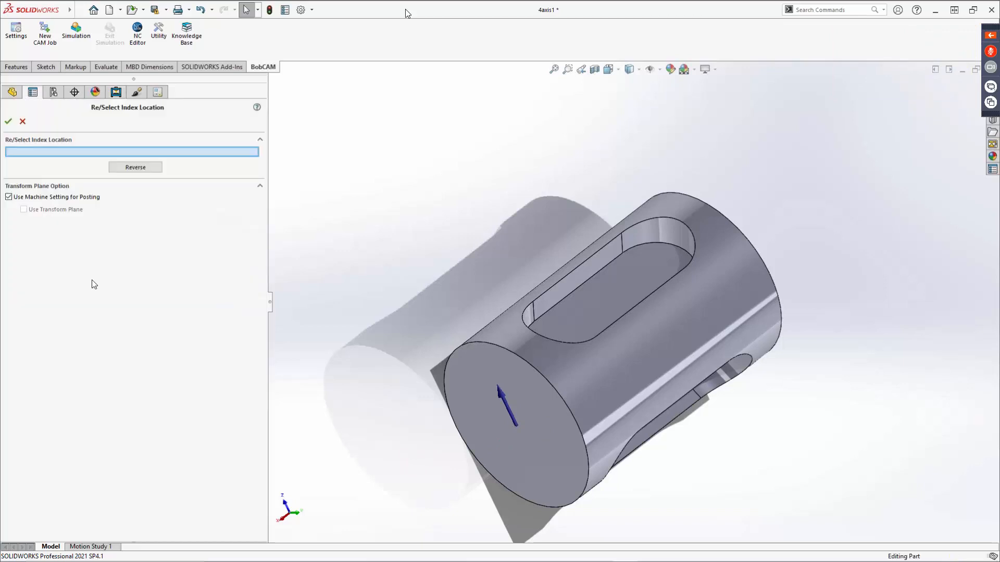
pyautogui.click(603, 298)
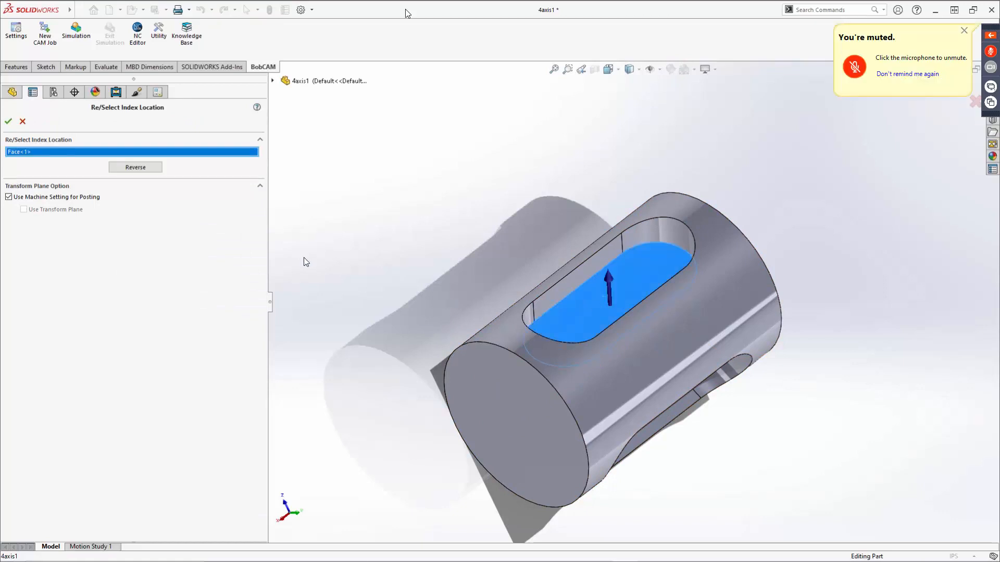
pyautogui.click(8, 121)
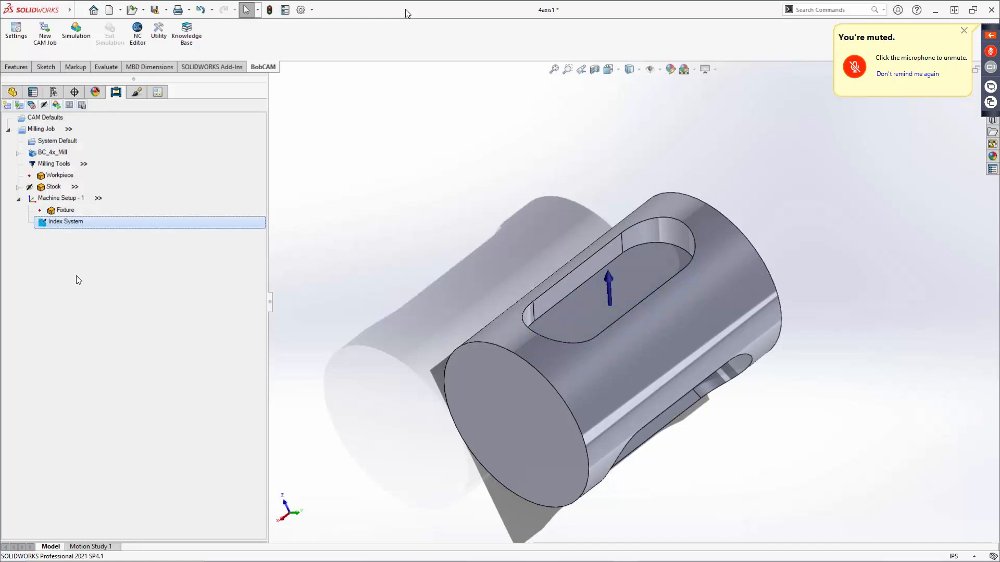
# Start a Mill 2 Axis feature on the index system and select the upper slot's floor face as its geometry.
pyautogui.rightClick(59, 226)
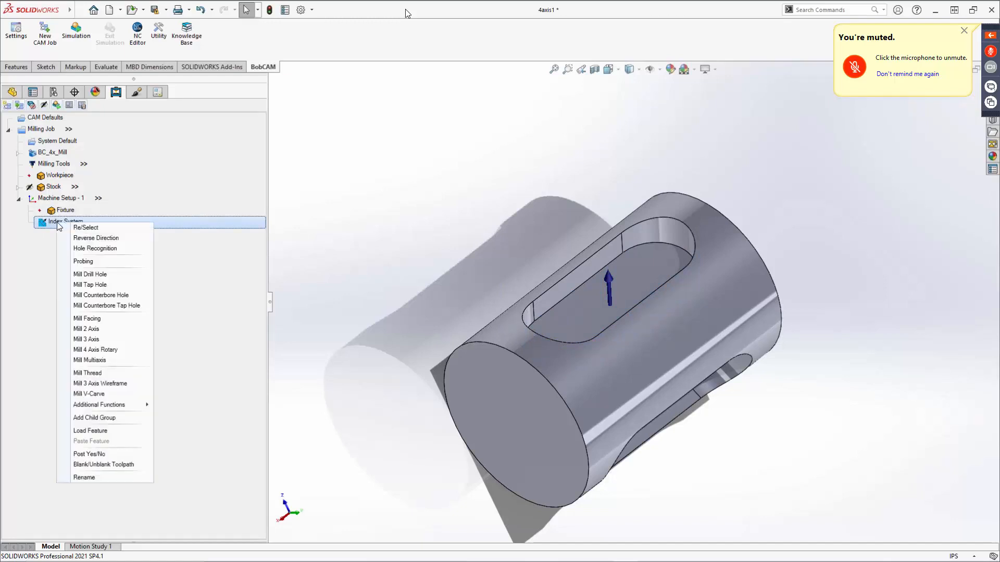
pyautogui.click(87, 329)
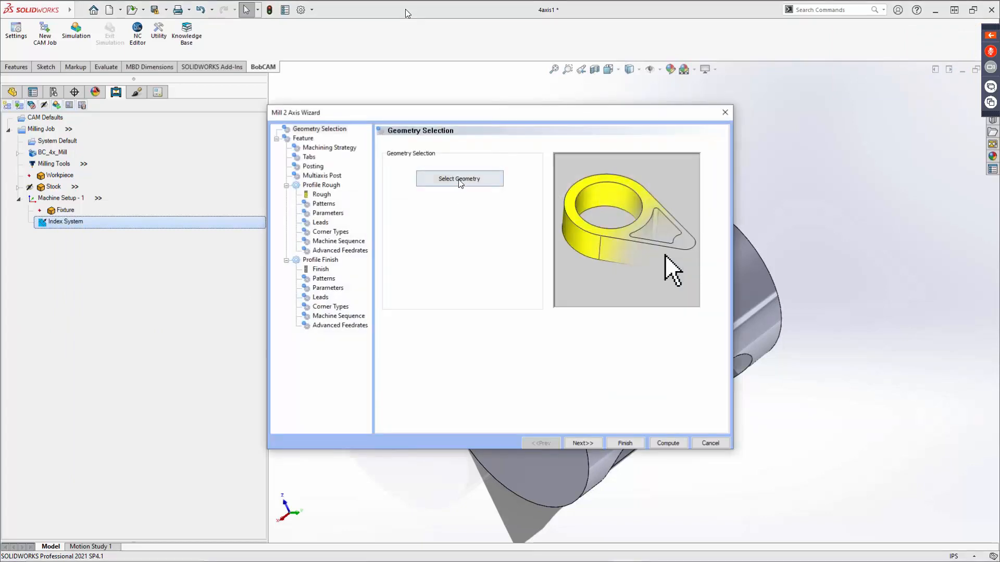
pyautogui.click(460, 179)
pyautogui.click(589, 296)
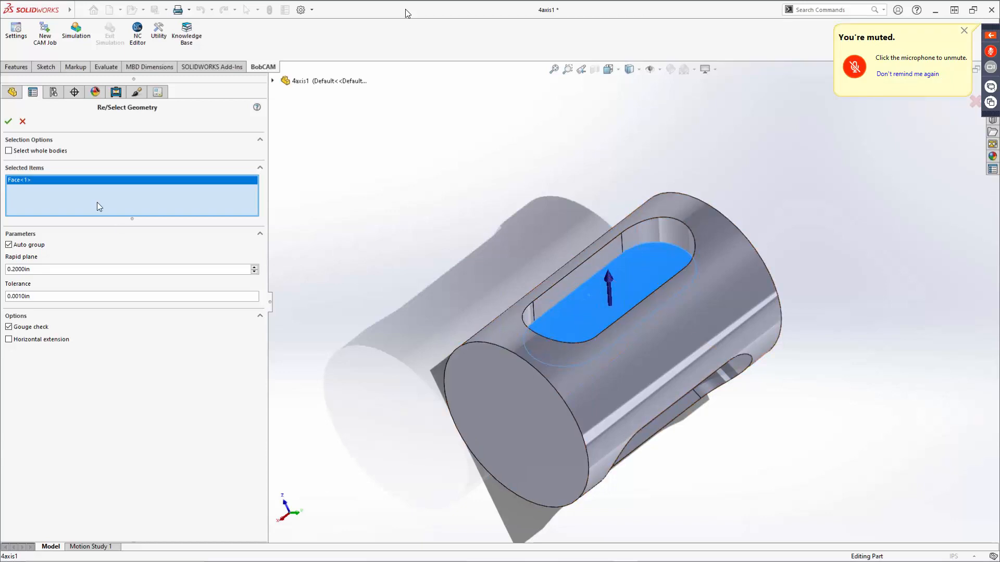
pyautogui.click(9, 123)
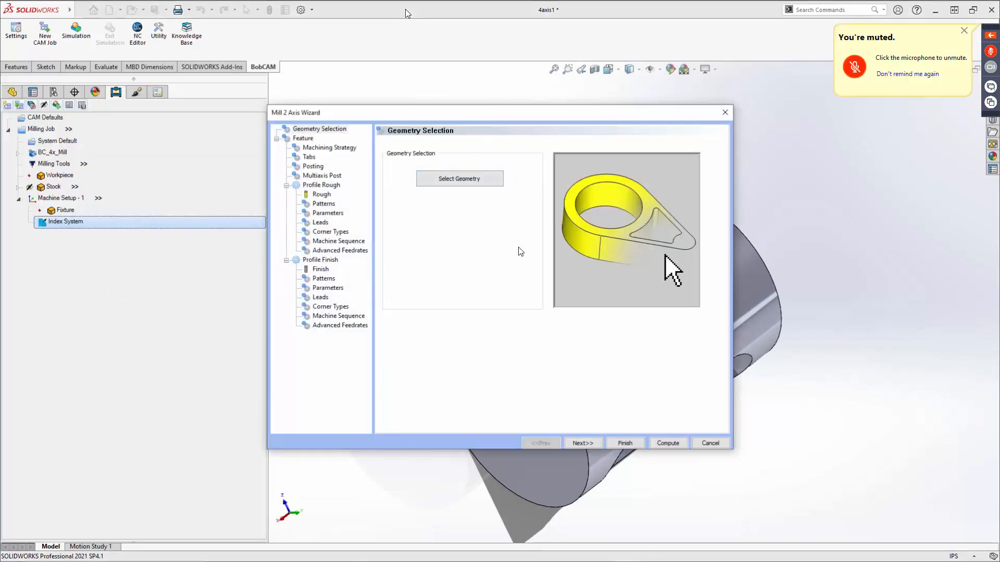
# Pick the top of the feature from the slot's straight upper edge and the bottom from the floor edge below it.
pyautogui.click(586, 444)
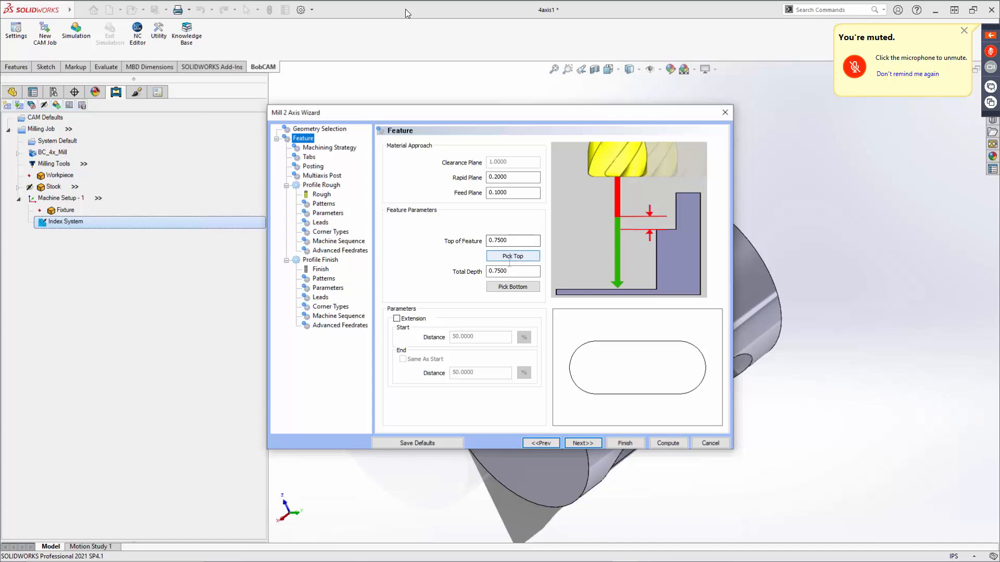
pyautogui.click(514, 257)
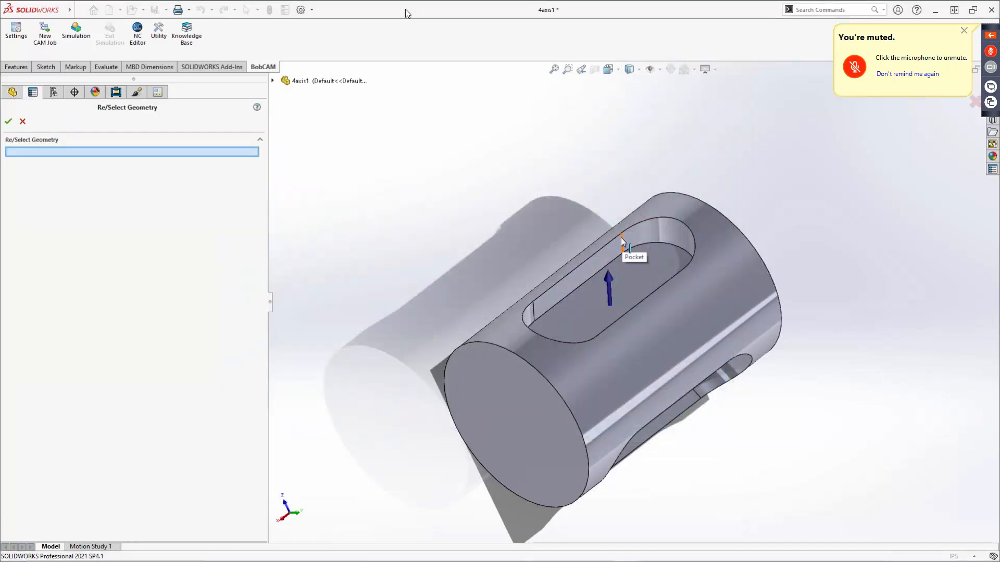
pyautogui.click(620, 239)
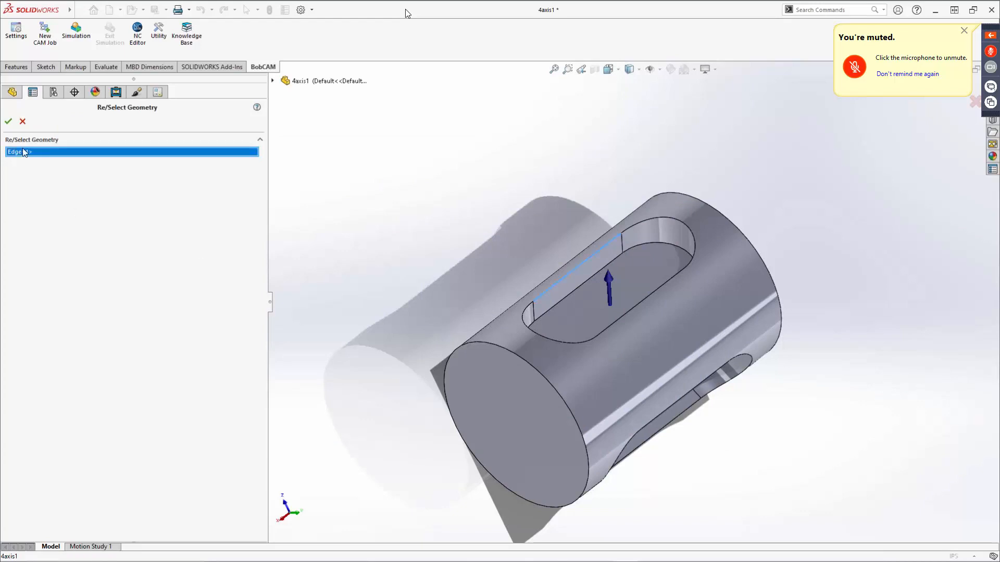
pyautogui.click(9, 123)
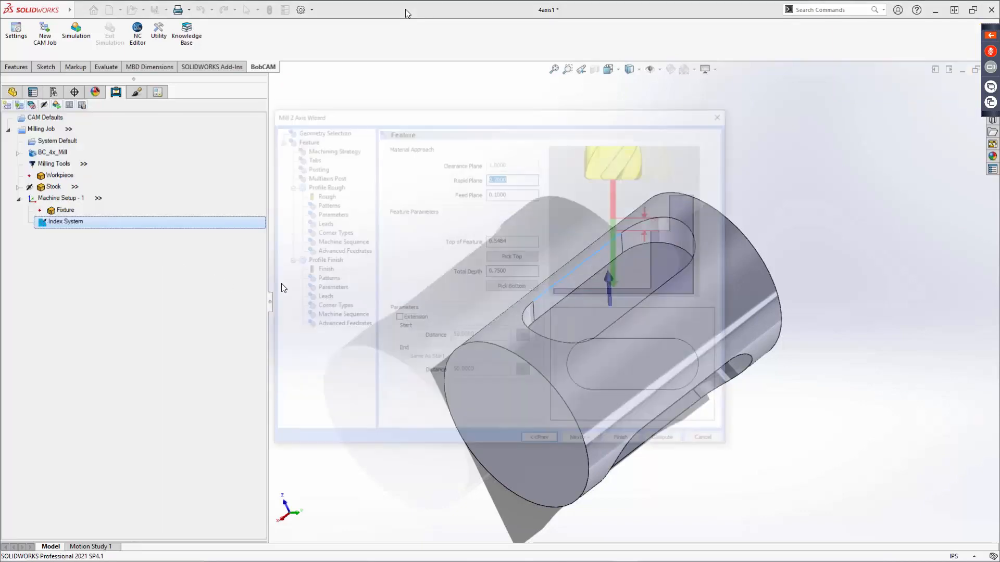
pyautogui.click(513, 287)
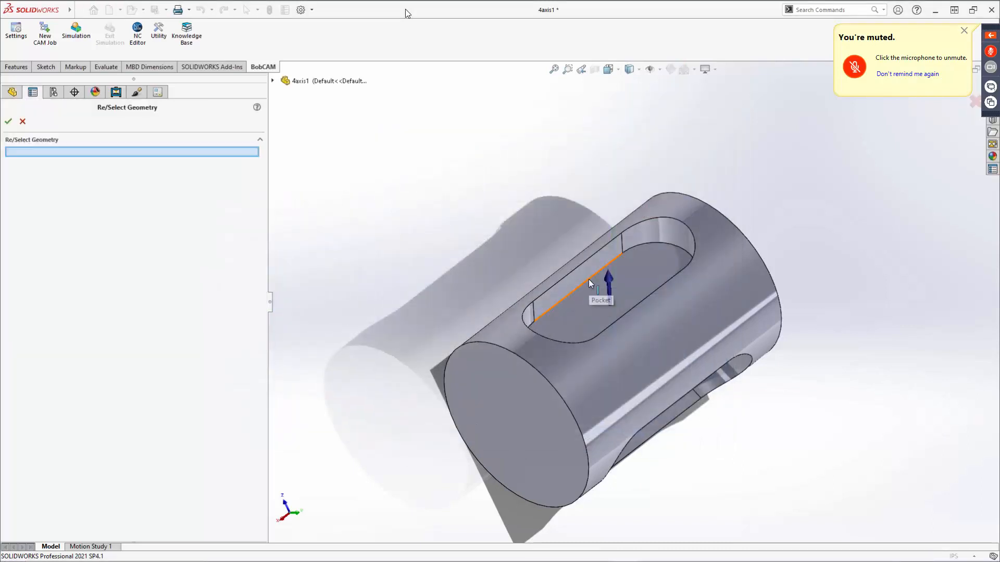
pyautogui.click(571, 290)
pyautogui.click(9, 122)
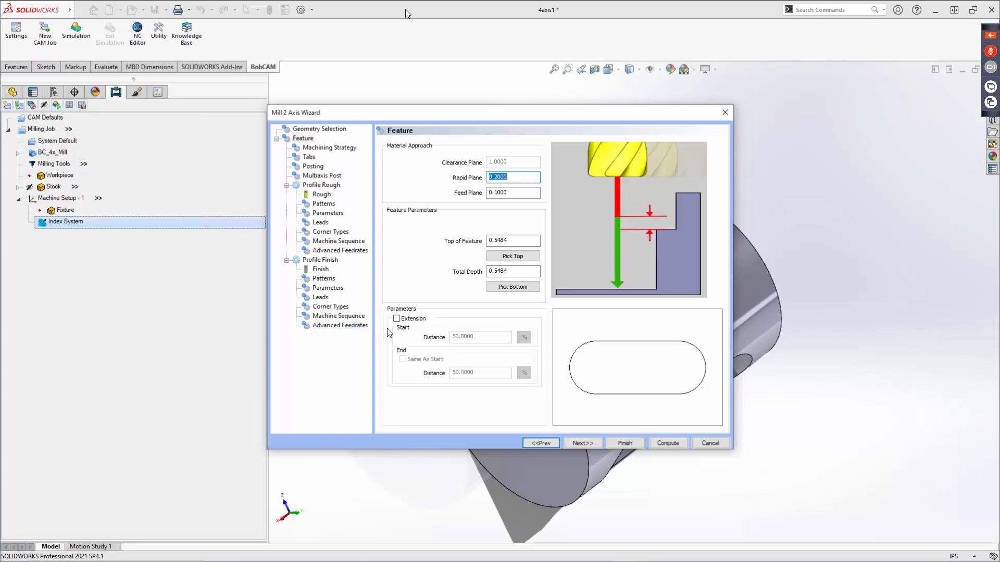
# Set the feature's machining strategy to Pocketing.
pyautogui.click(591, 443)
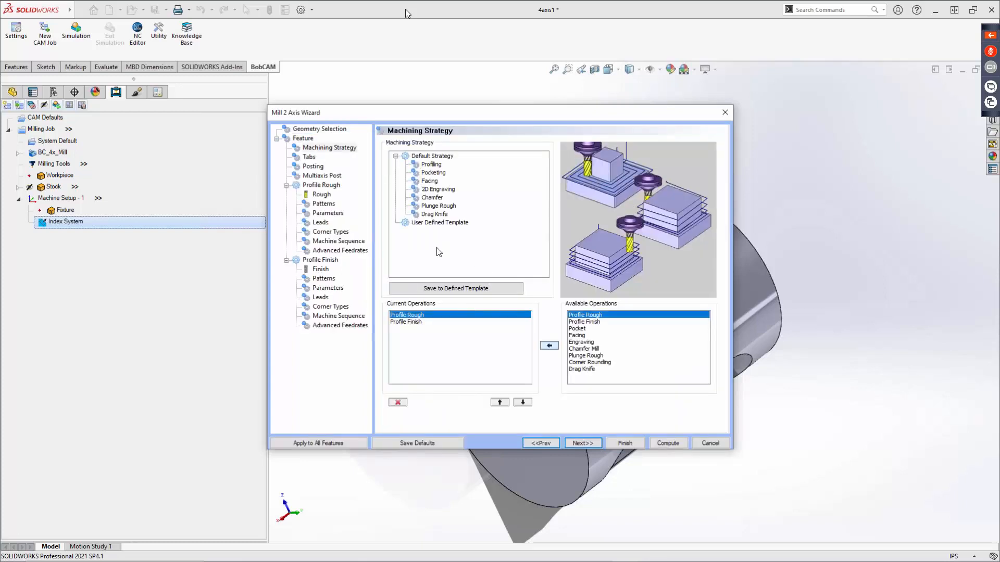
pyautogui.click(429, 174)
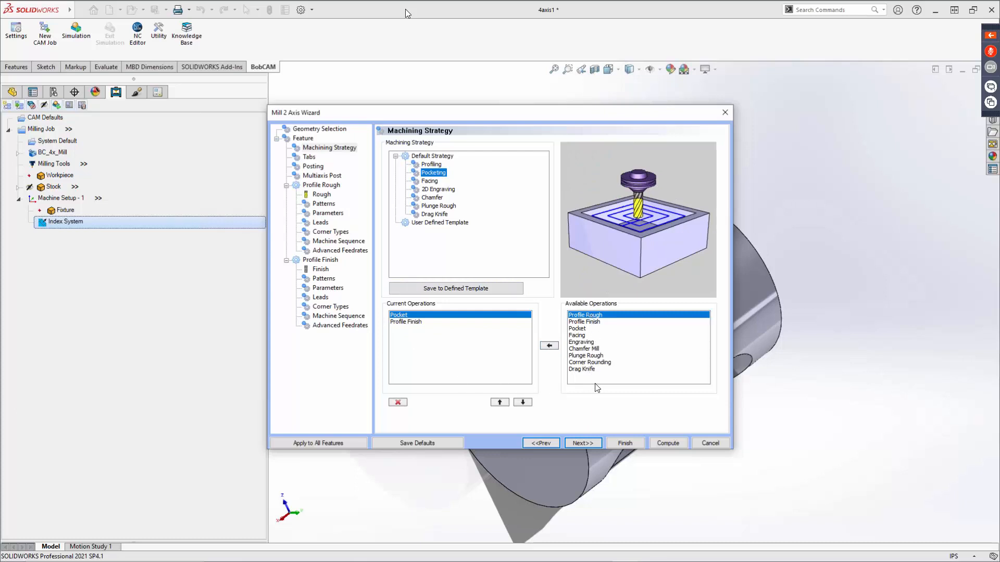
# Try adding a Facing operation below Profile Finish in the current operations, and remove it.
pyautogui.click(582, 336)
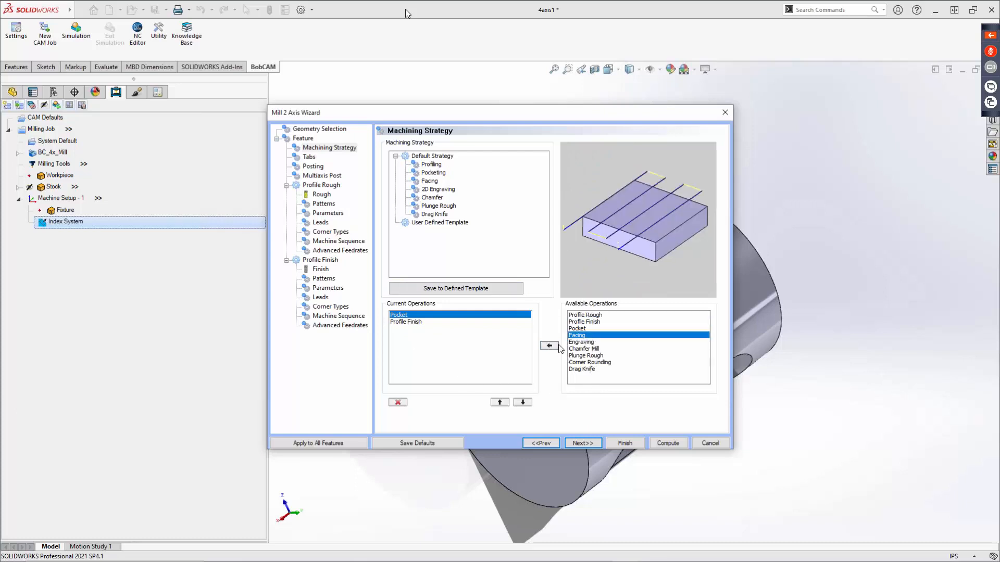
pyautogui.click(550, 347)
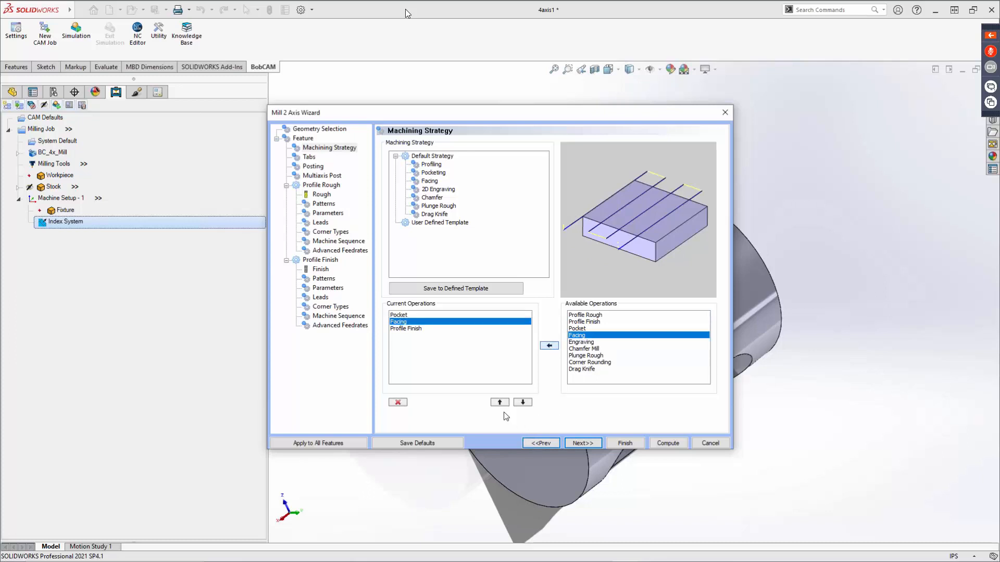
pyautogui.click(522, 402)
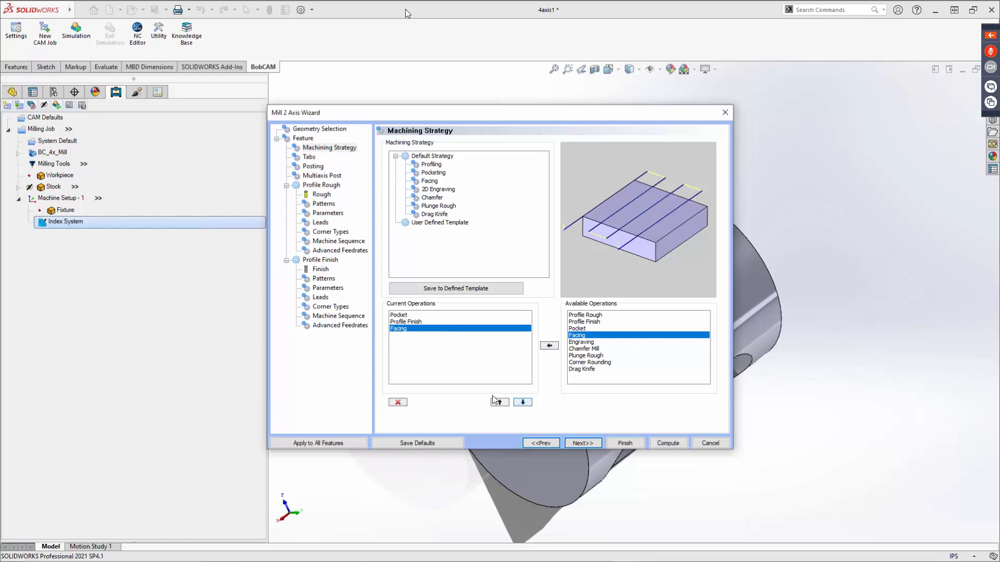
pyautogui.click(398, 402)
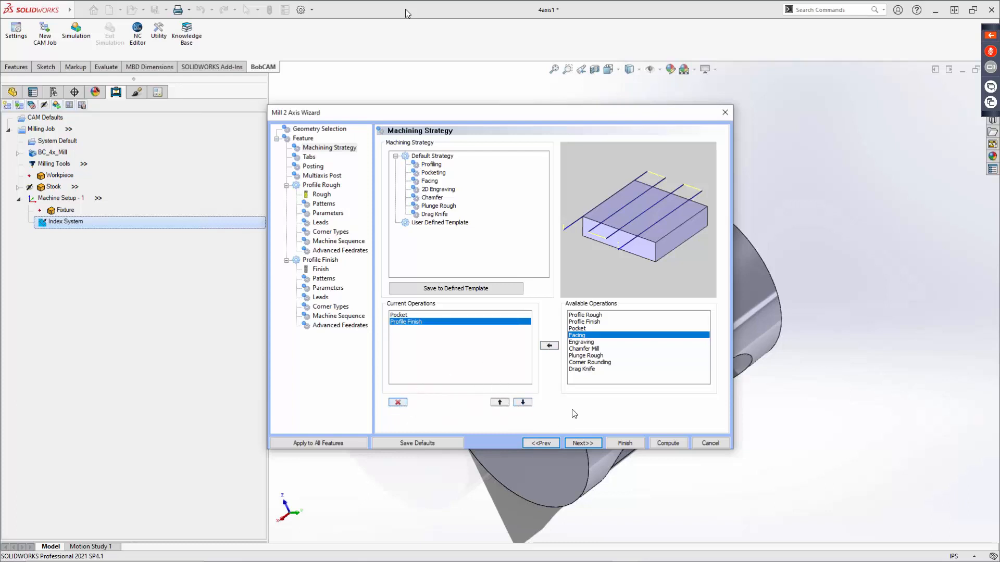
# Review the Tabs and Posting settings, including the work offset choices, keeping work offset 1 and Arc Moves for contour ramping output.
pyautogui.click(579, 443)
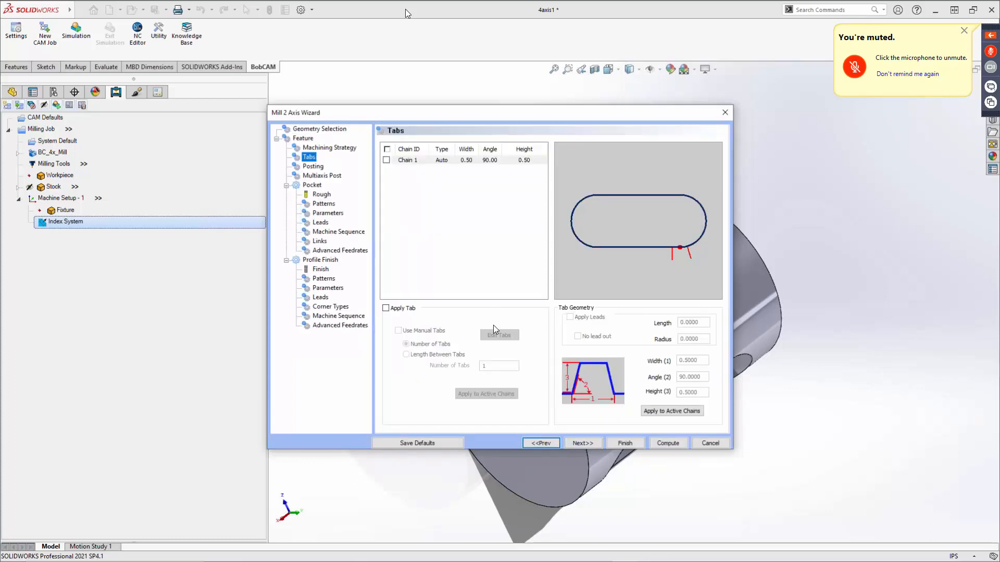
pyautogui.click(583, 443)
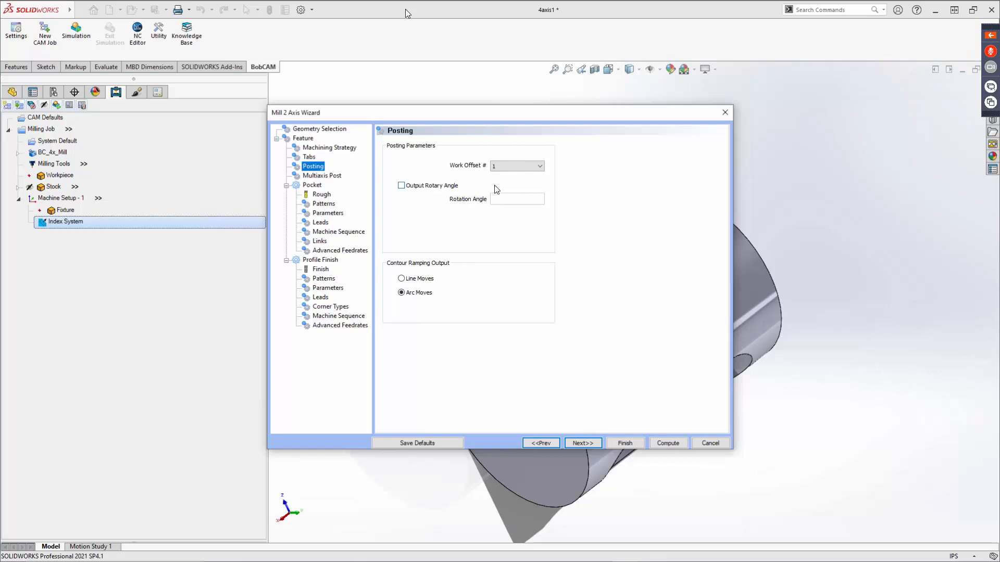
pyautogui.click(523, 164)
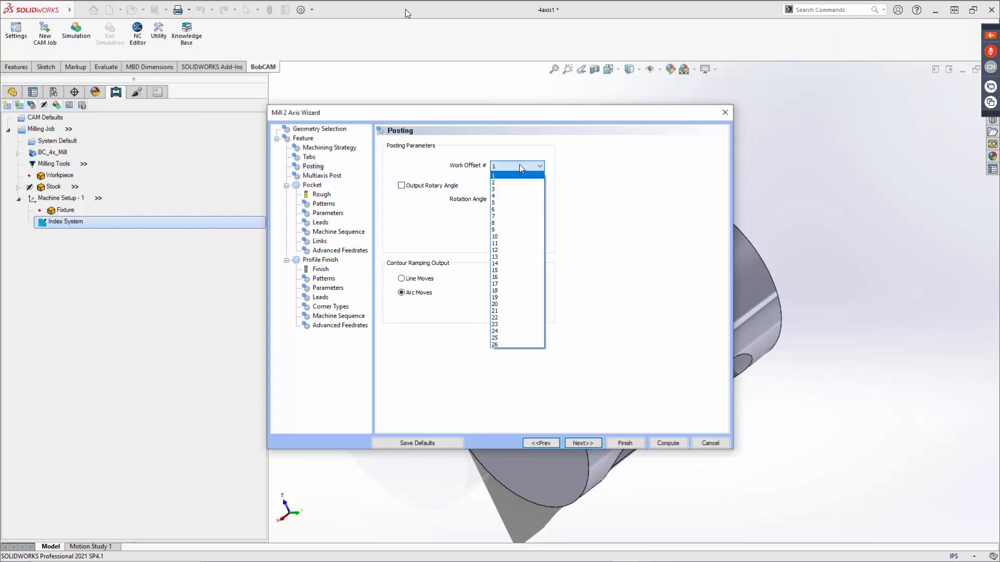
pyautogui.click(511, 165)
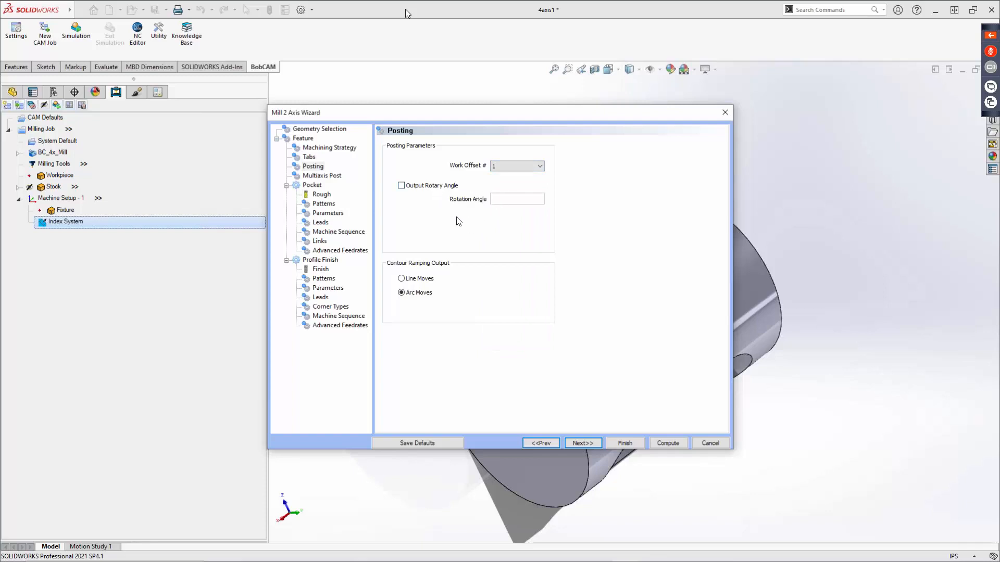
pyautogui.click(412, 279)
pyautogui.click(413, 294)
pyautogui.click(590, 443)
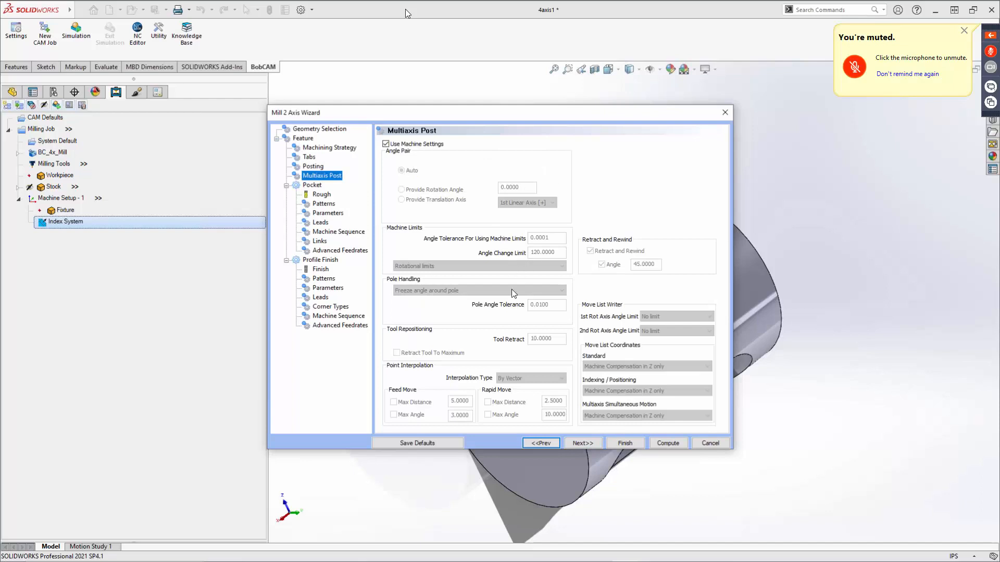
# Assign the 3/8 FLAT ENDMILL - STANDARD from the tool library as the pocket roughing tool.
pyautogui.click(588, 443)
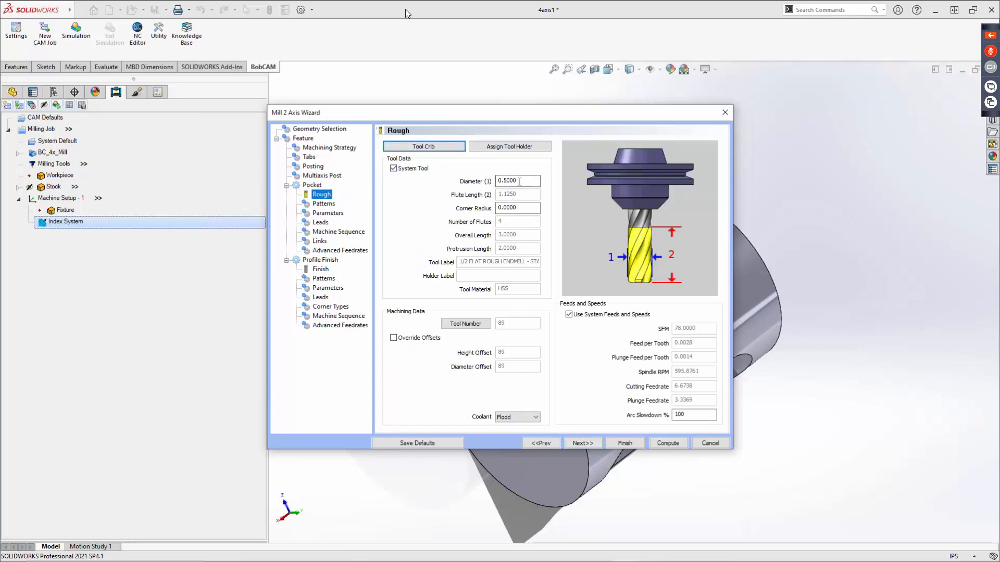
pyautogui.click(423, 147)
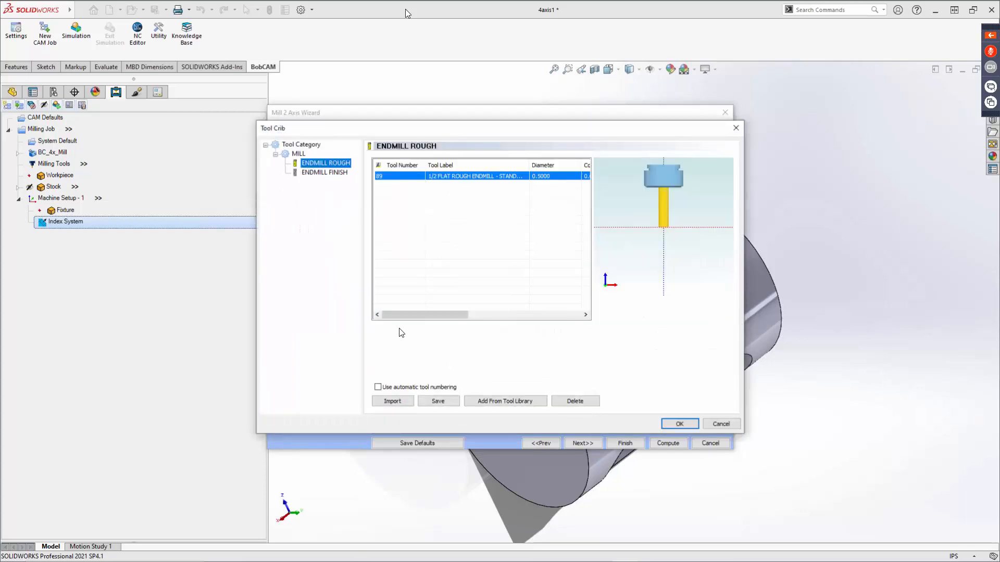
pyautogui.click(499, 402)
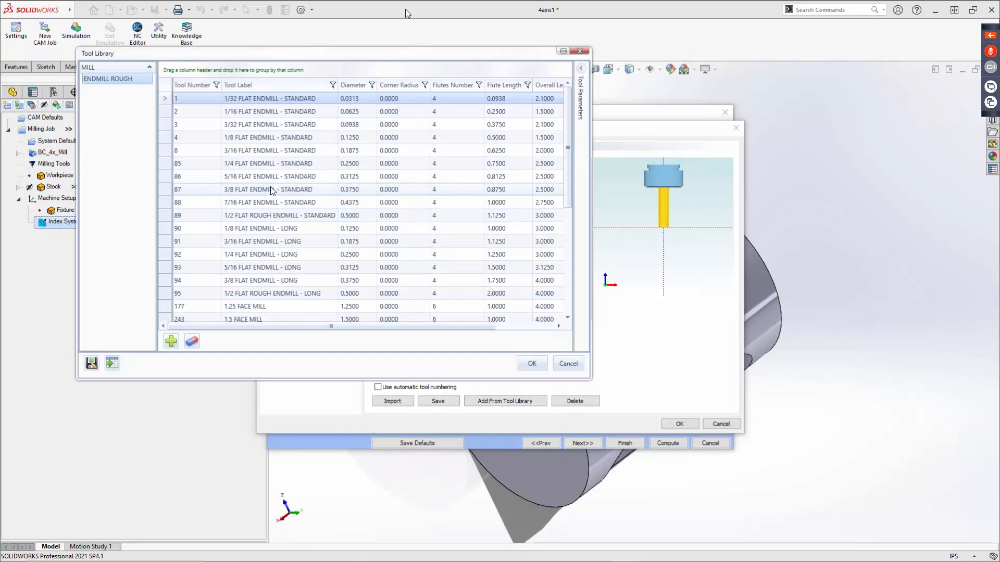
pyautogui.click(271, 190)
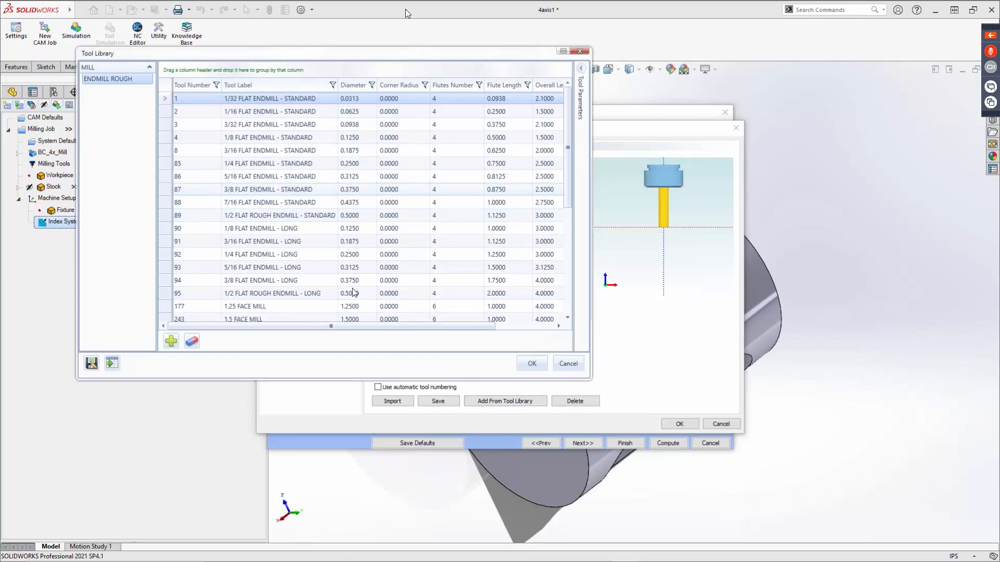
pyautogui.click(530, 364)
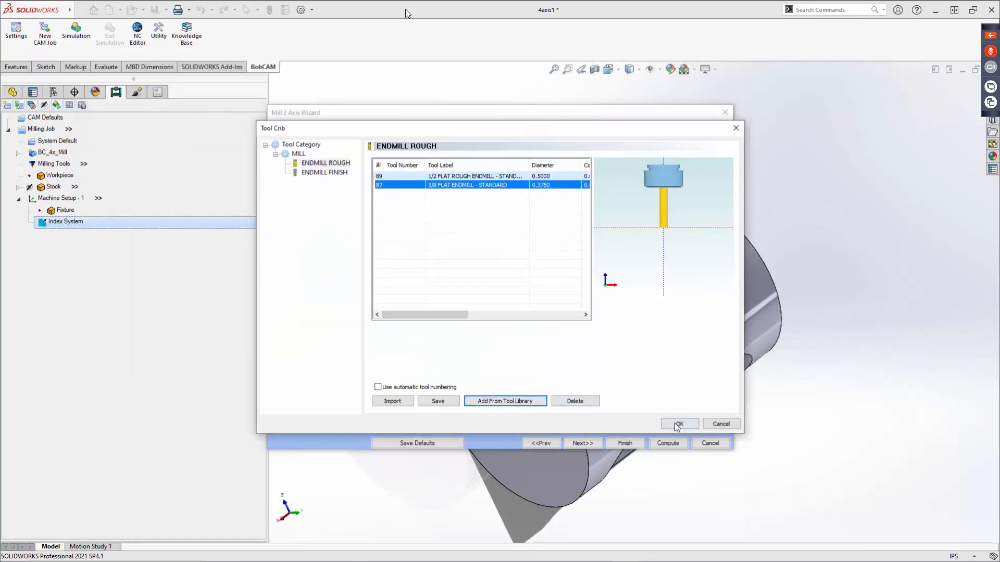
pyautogui.click(678, 424)
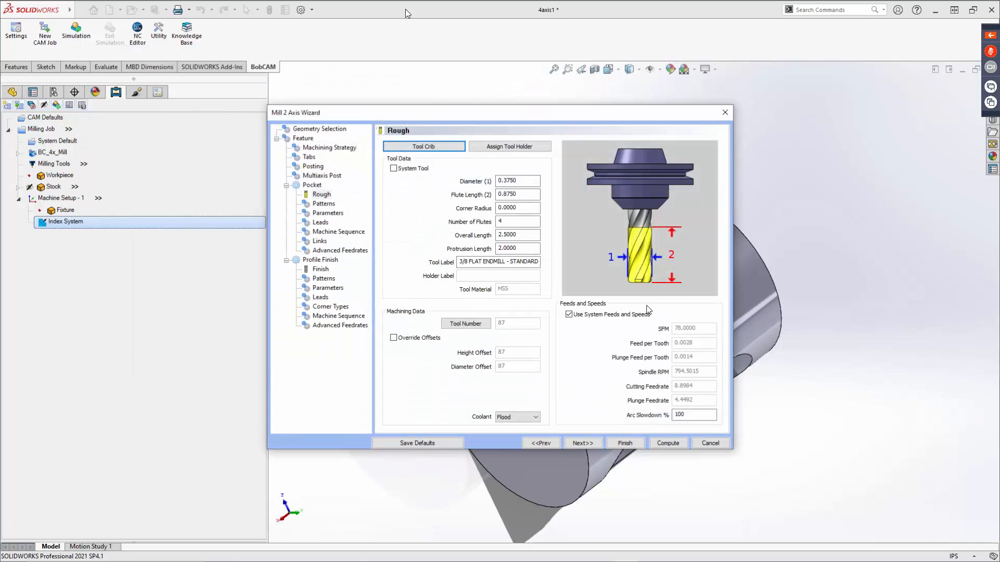
# Turn off Use System Feeds and Speeds for the roughing tool and review the coolant choices, keeping Flood.
pyautogui.click(569, 314)
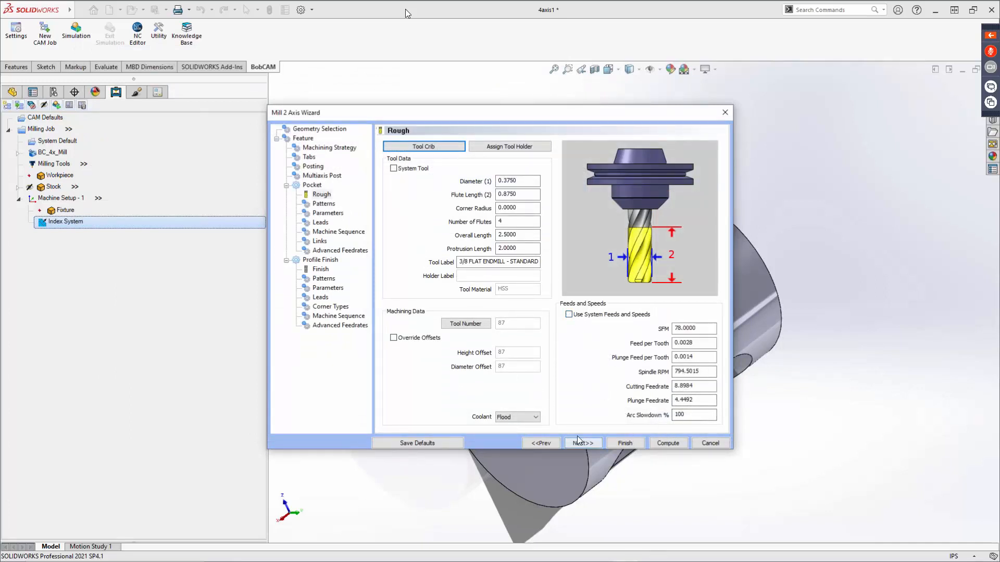
pyautogui.click(529, 419)
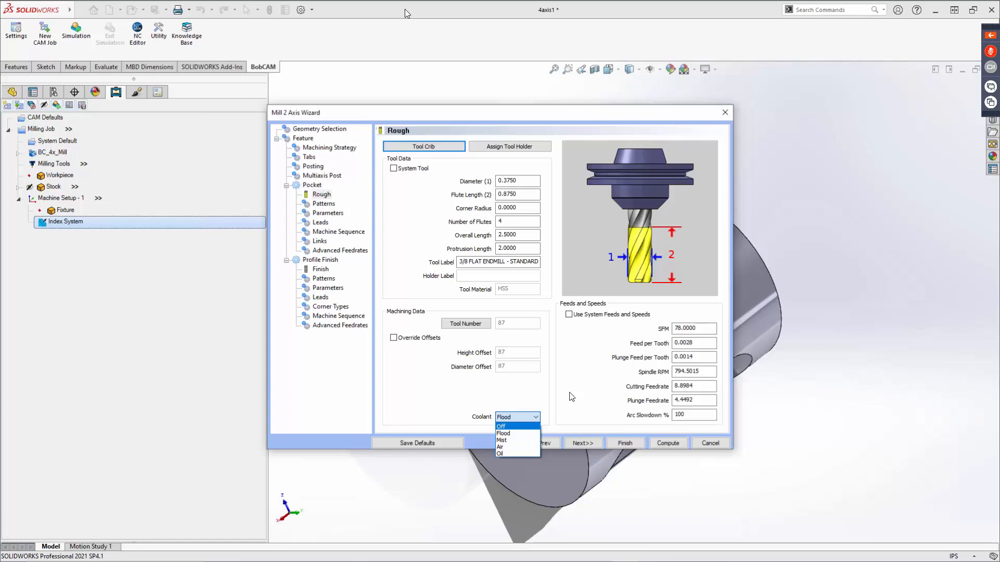
pyautogui.click(538, 390)
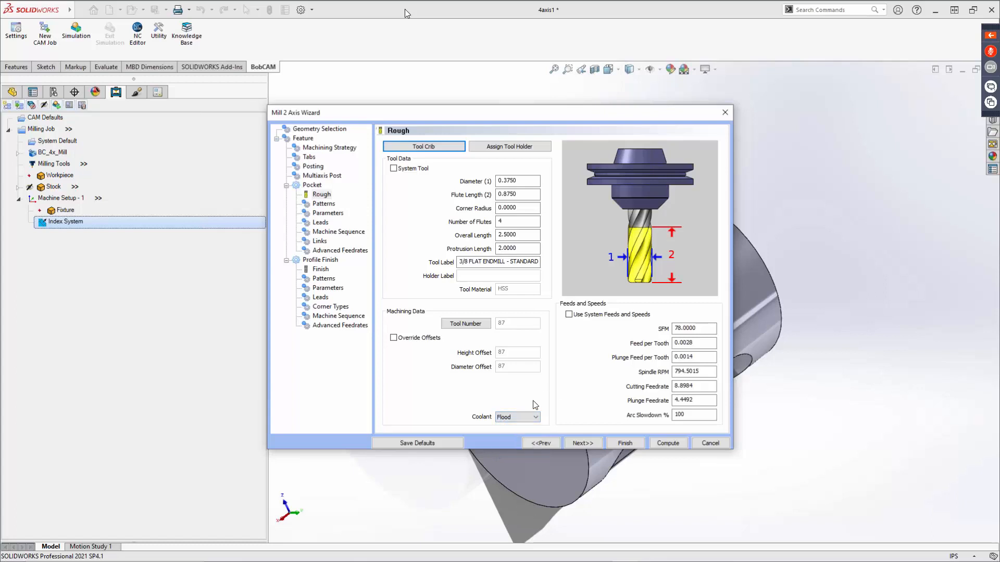
pyautogui.click(581, 444)
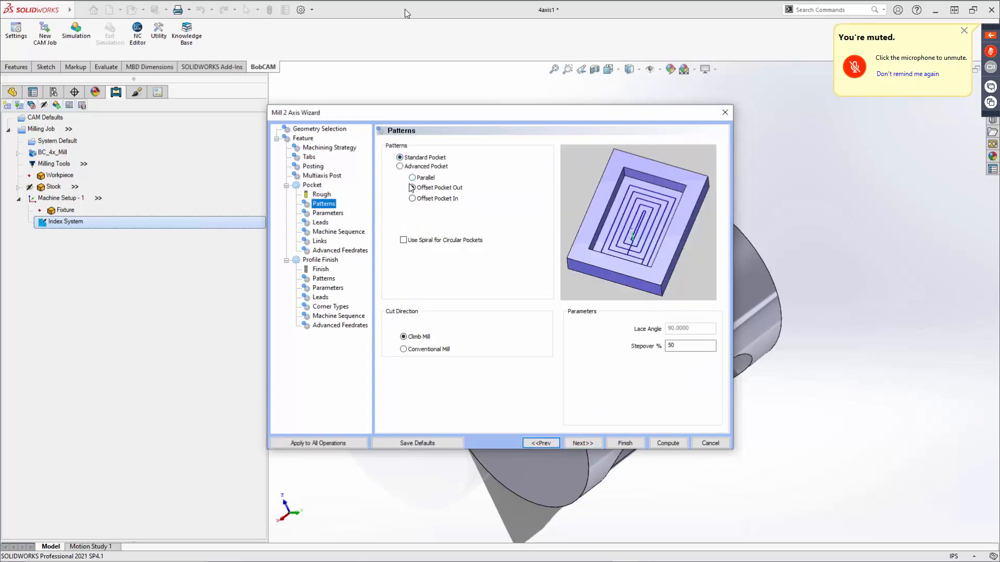
# Compare the Standard Pocket patterns Parallel, Offset Pocket Out and Offset Pocket In, and set the pocket's stepover to 30%.
pyautogui.click(412, 178)
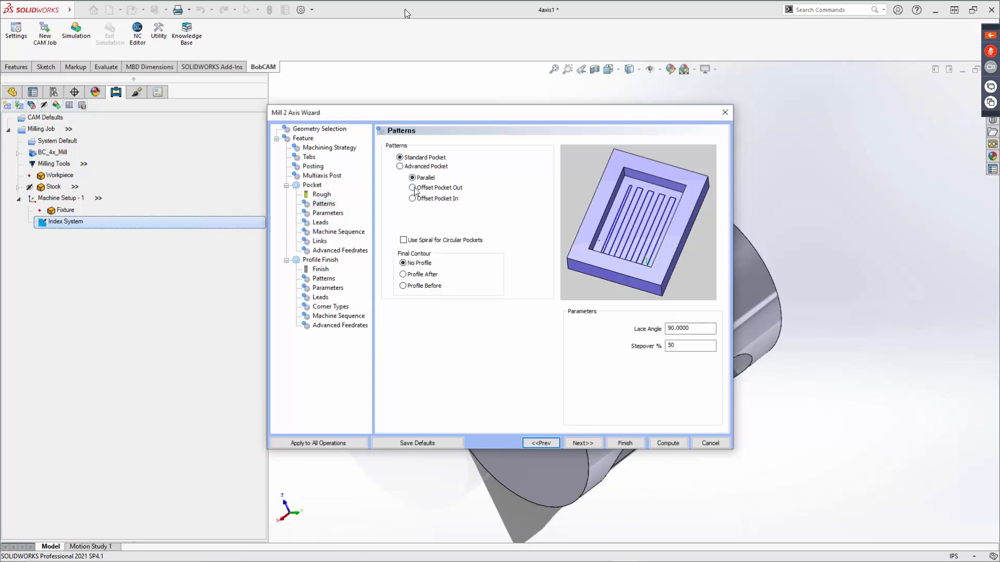
pyautogui.click(414, 189)
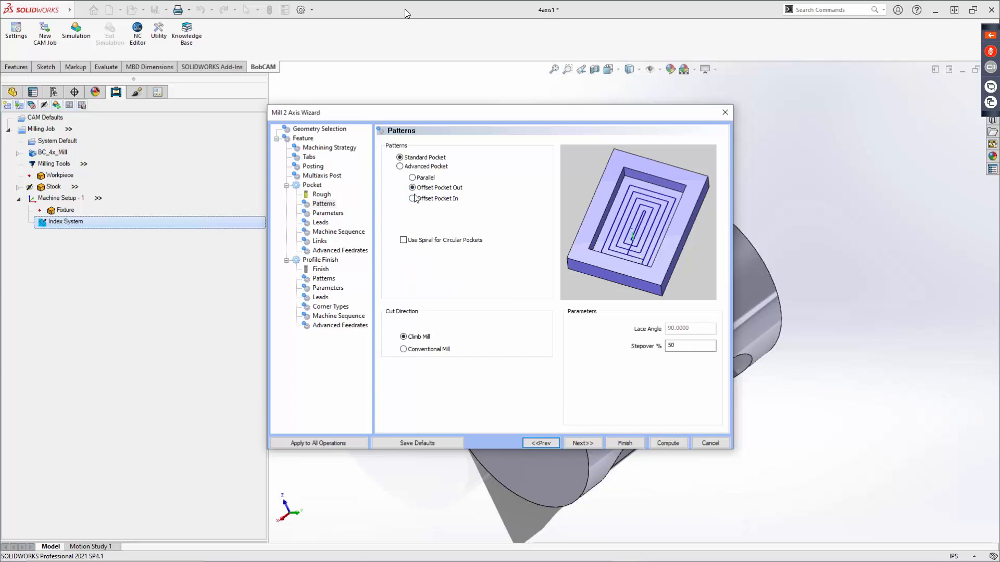
pyautogui.click(413, 199)
pyautogui.doubleClick(687, 346)
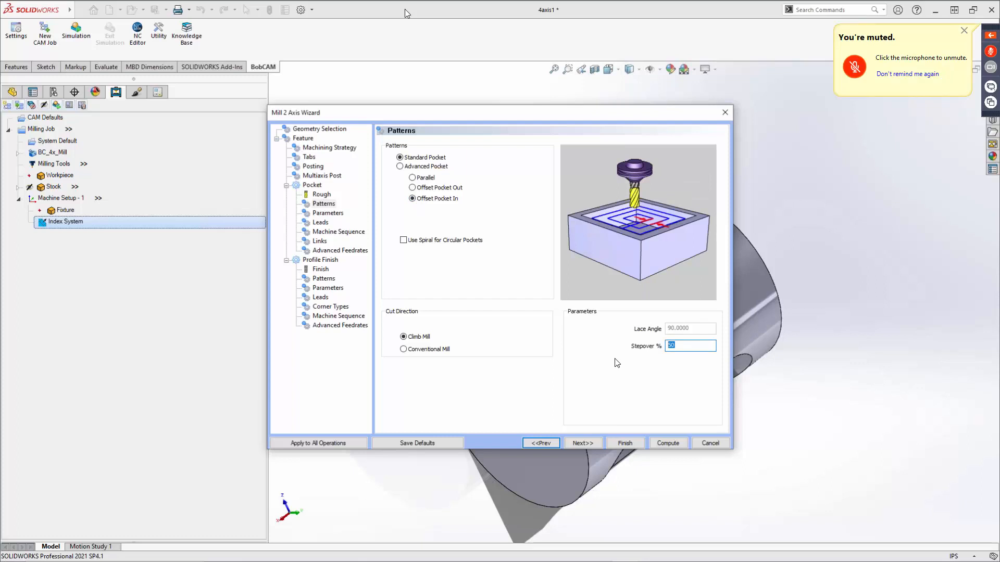
pyautogui.write('30')
# Switch to Advanced Pocket, compare its patterns including Morph Spiral and Adaptive Roughing, and choose Offset Pocket Out.
pyautogui.click(400, 167)
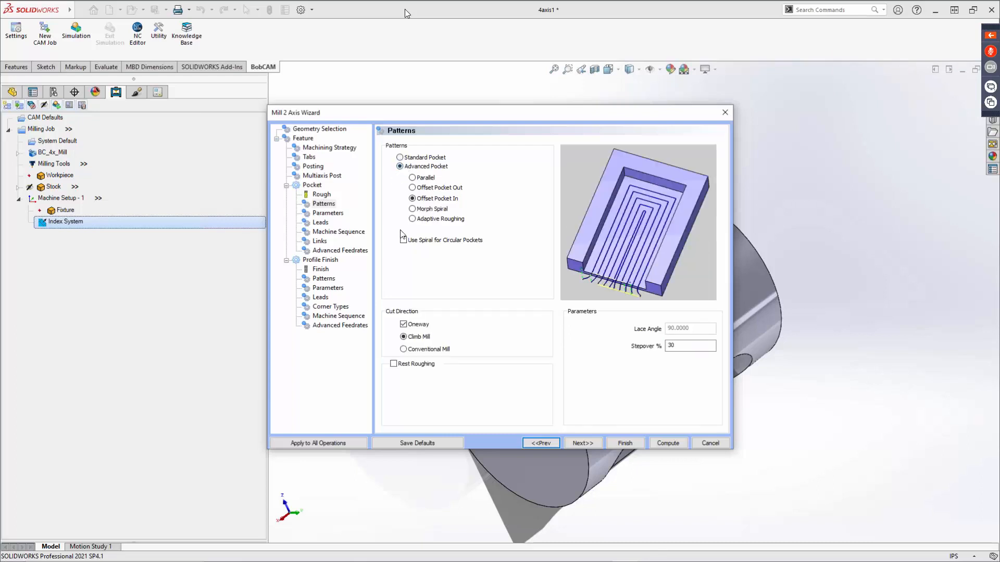
pyautogui.click(423, 210)
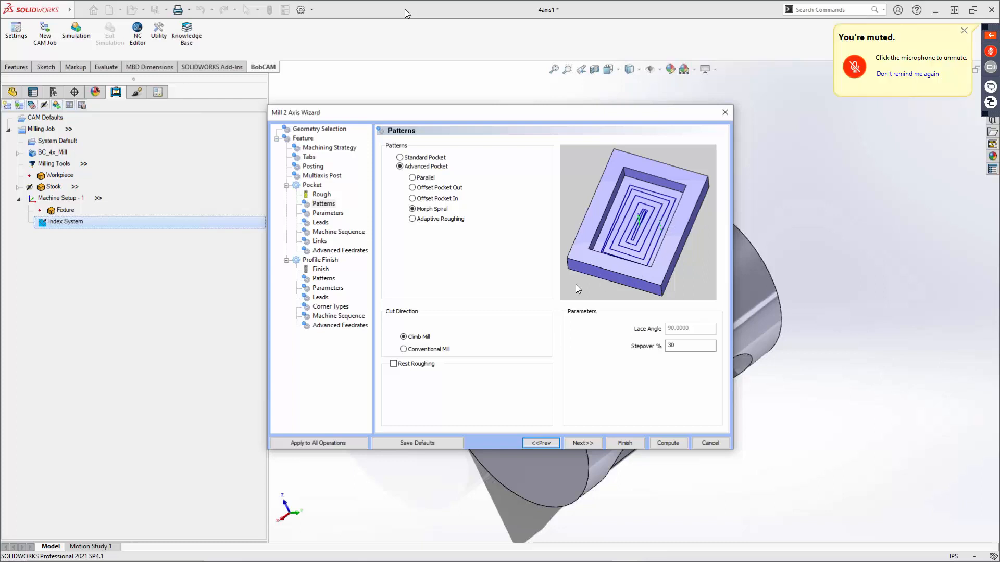
pyautogui.click(437, 223)
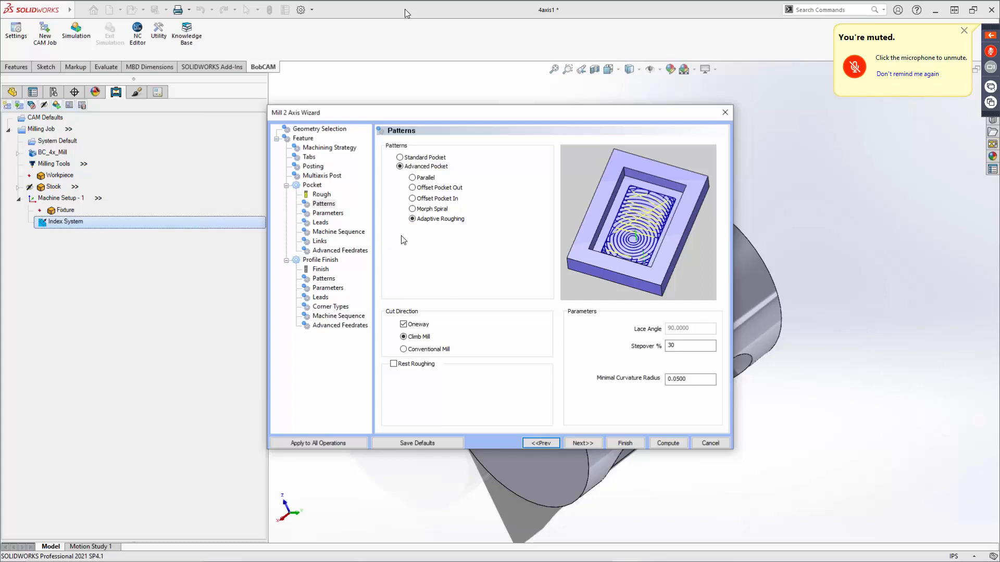
pyautogui.click(420, 178)
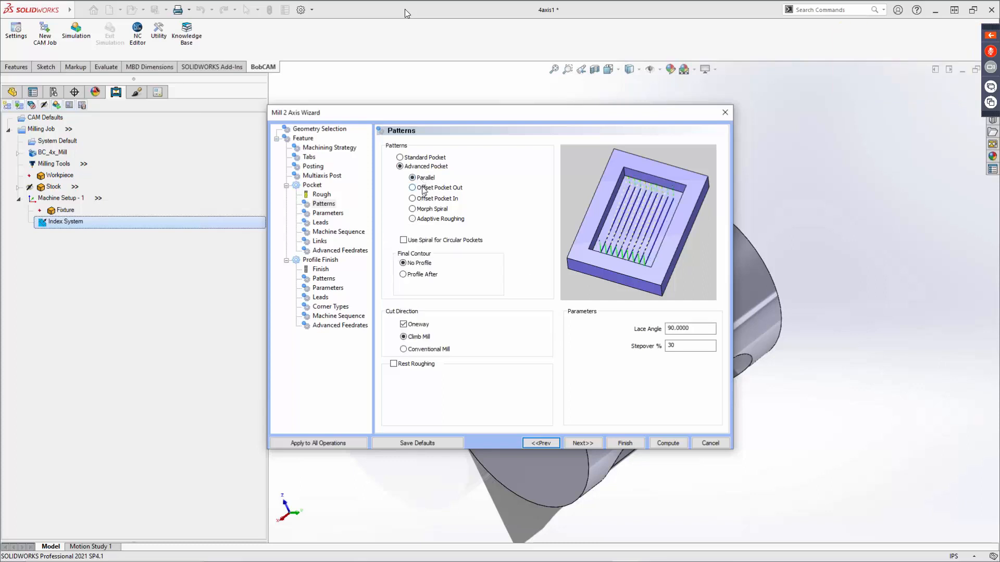
pyautogui.click(423, 189)
pyautogui.click(423, 197)
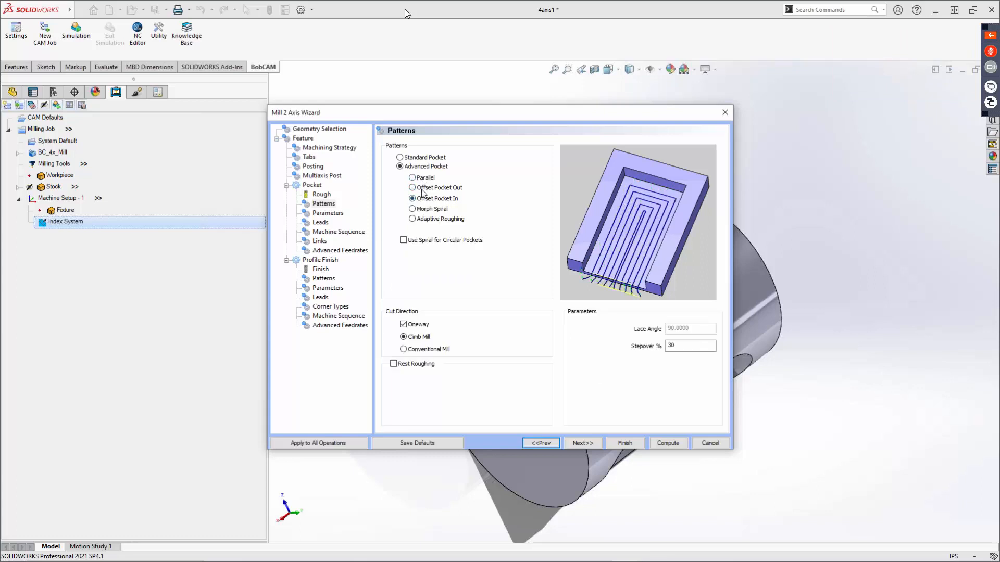
pyautogui.click(421, 188)
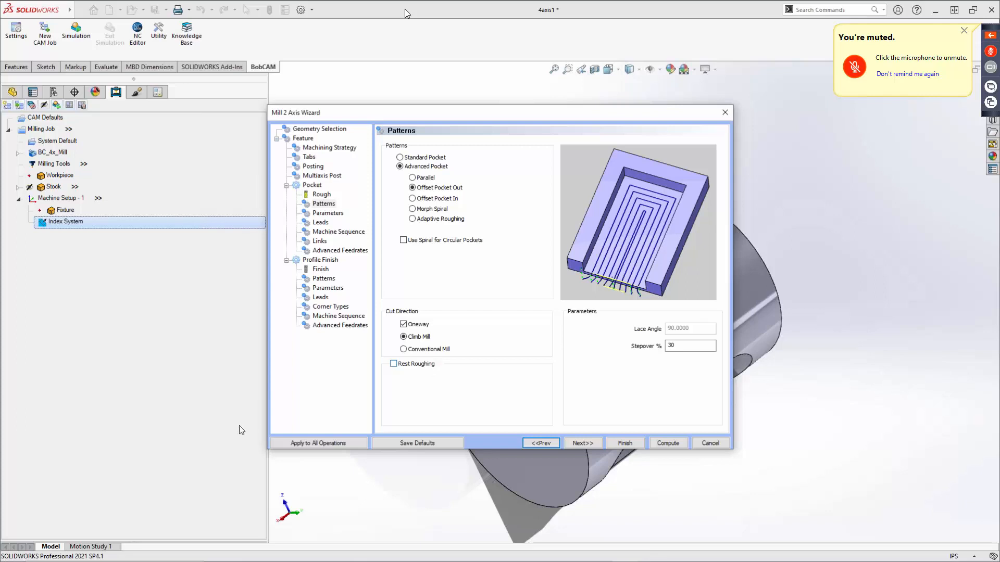
# Try the Rest Roughing option with its previous tool settings, turn it off, and switch the pattern back to Standard Pocket.
pyautogui.click(394, 364)
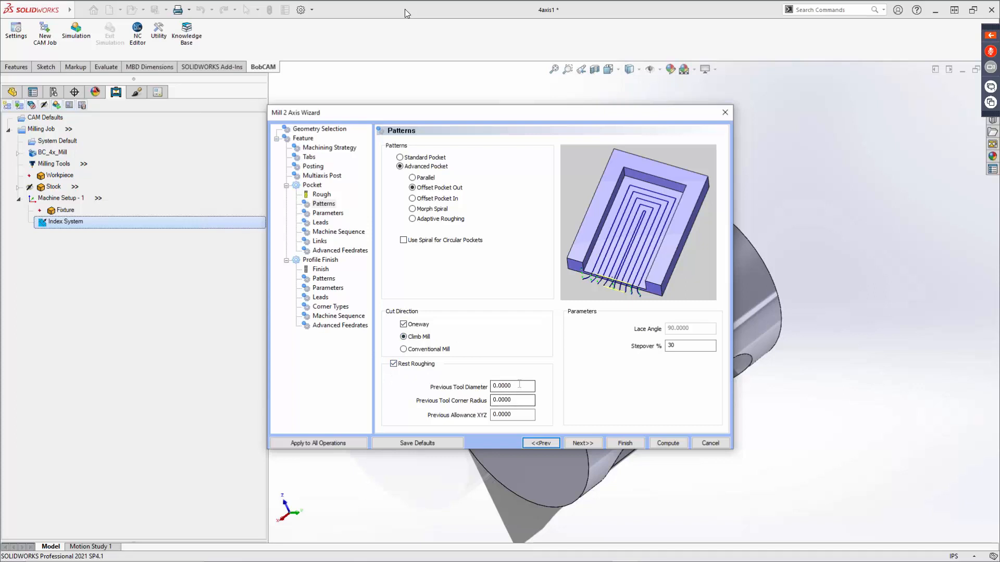
pyautogui.moveTo(520, 386); pyautogui.dragTo(463, 388)
pyautogui.press('Tab')
pyautogui.press('Tab')
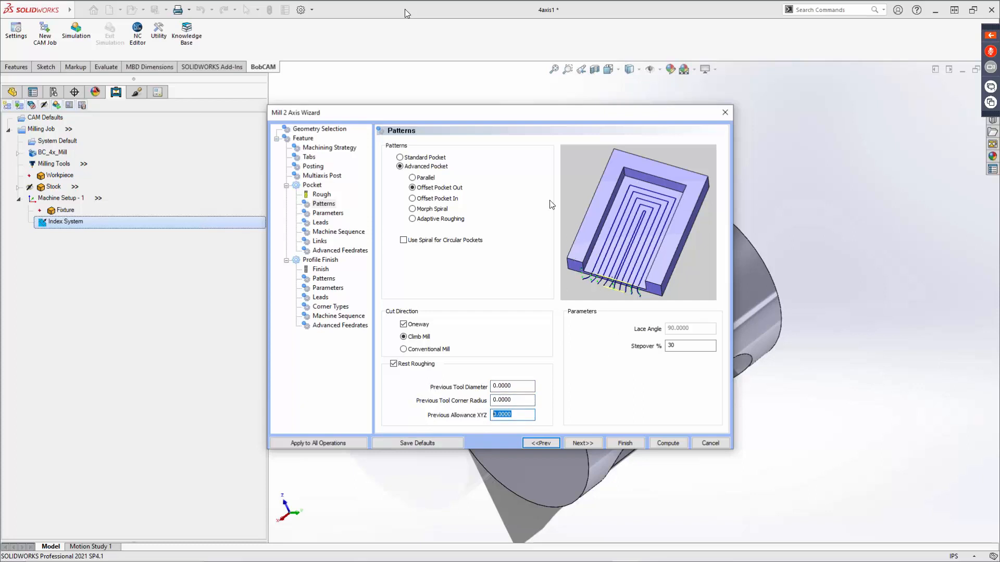
pyautogui.click(393, 365)
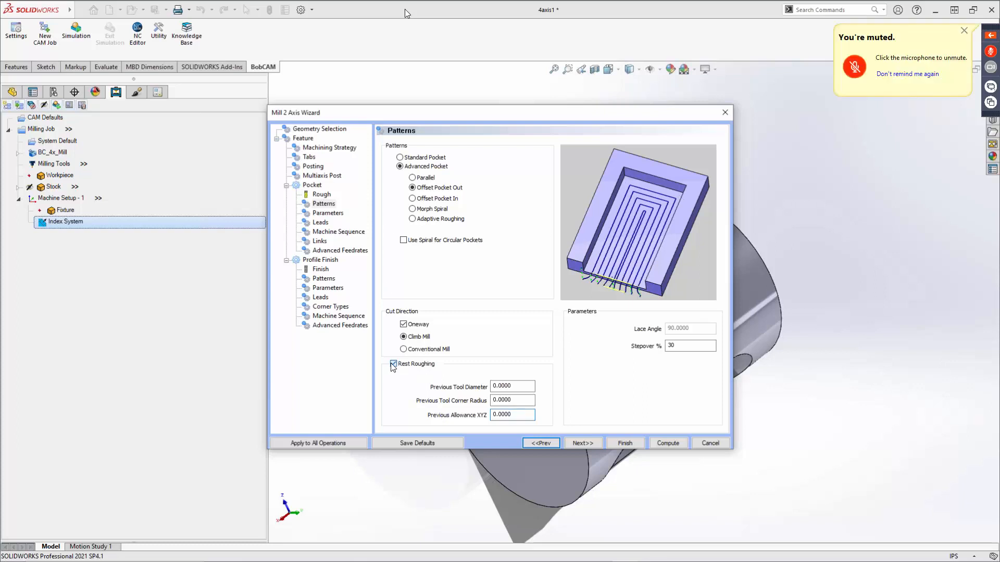
pyautogui.click(400, 157)
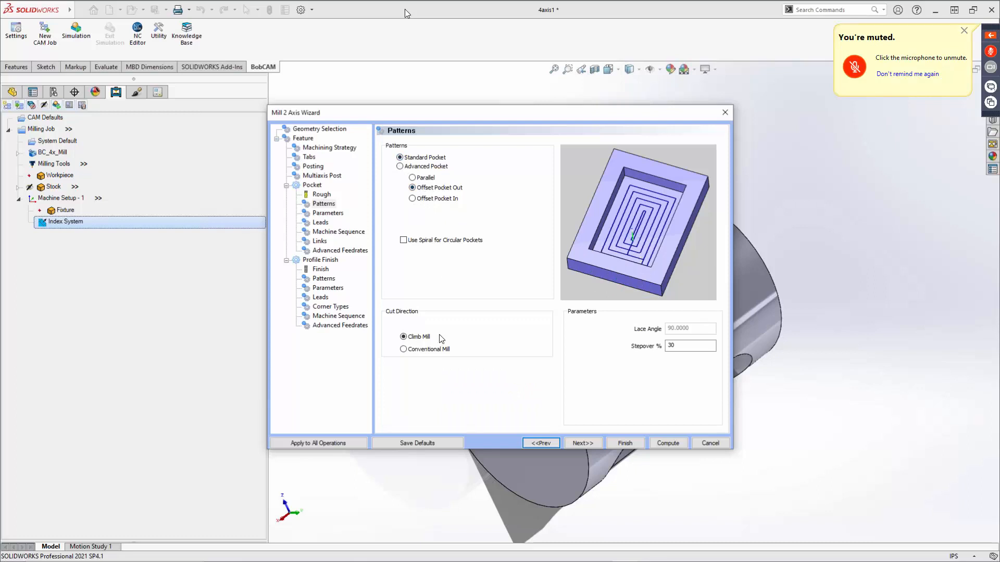
# Set the pocket's side allowance to 0.005 in the roughing parameters, keeping the bottom allowance at 0.
pyautogui.click(582, 443)
pyautogui.doubleClick(522, 167)
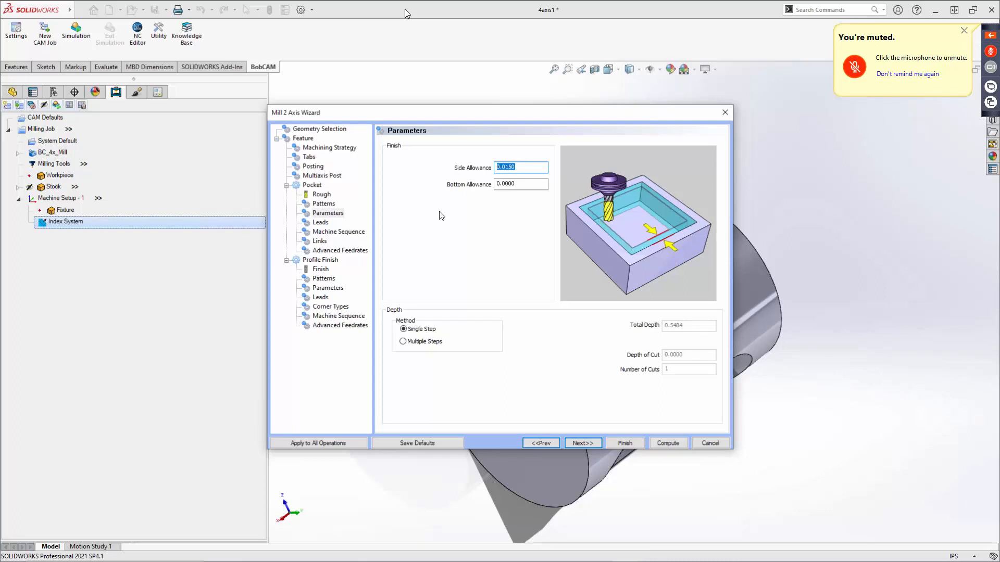
pyautogui.write('.')
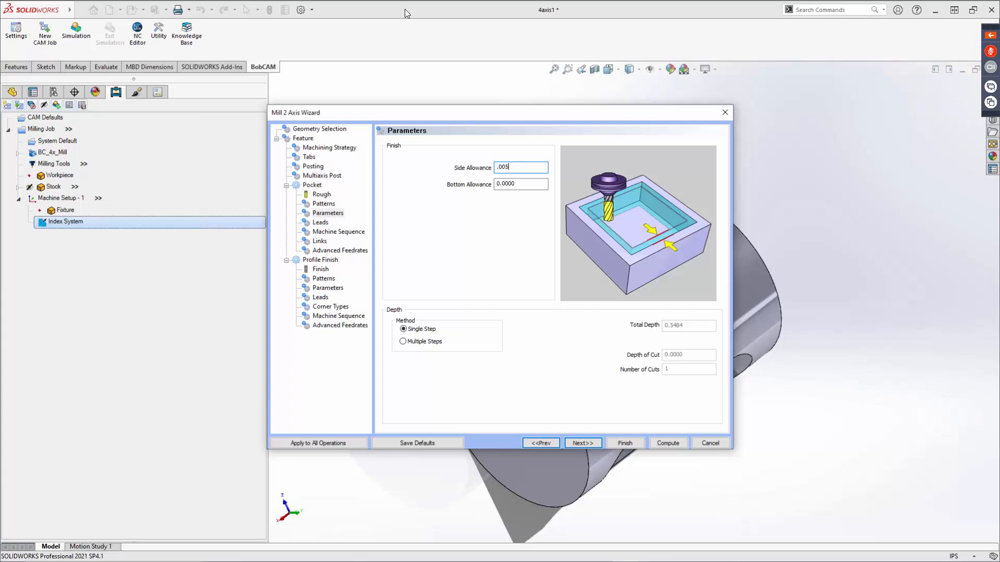
pyautogui.press('Tab')
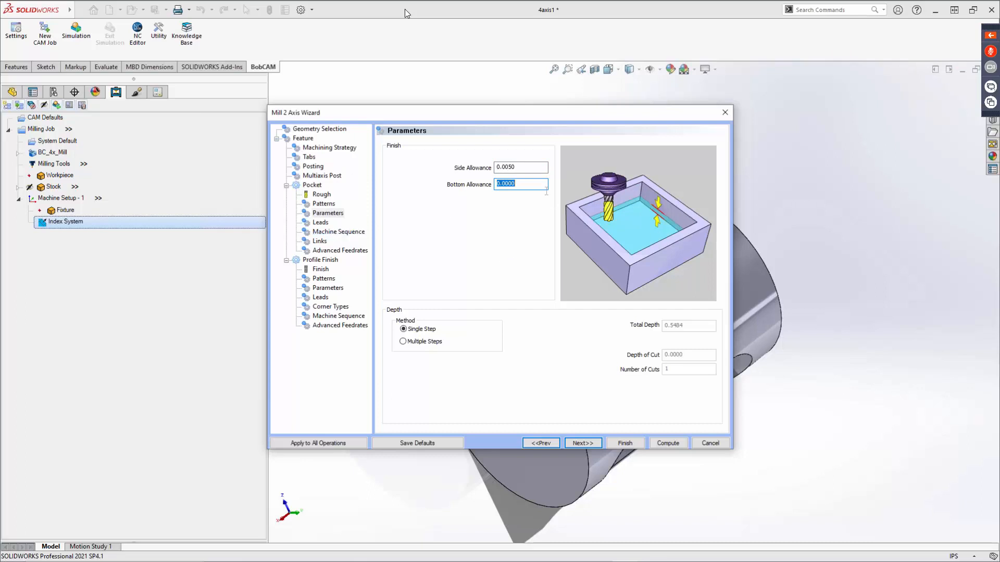
# Set the depth method to Multiple Steps with even depths and a depth of cut of .5484/5.
pyautogui.click(419, 329)
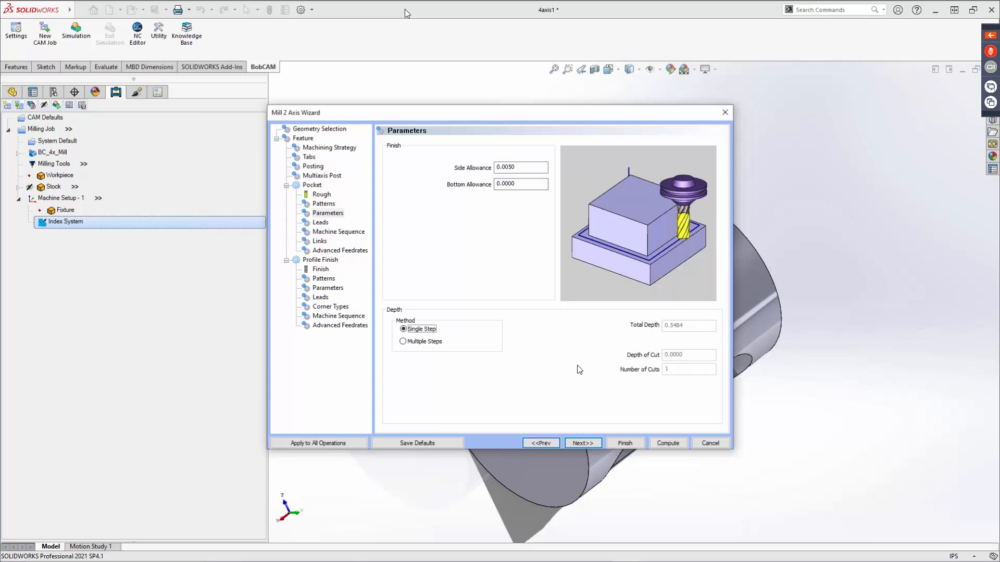
pyautogui.click(416, 343)
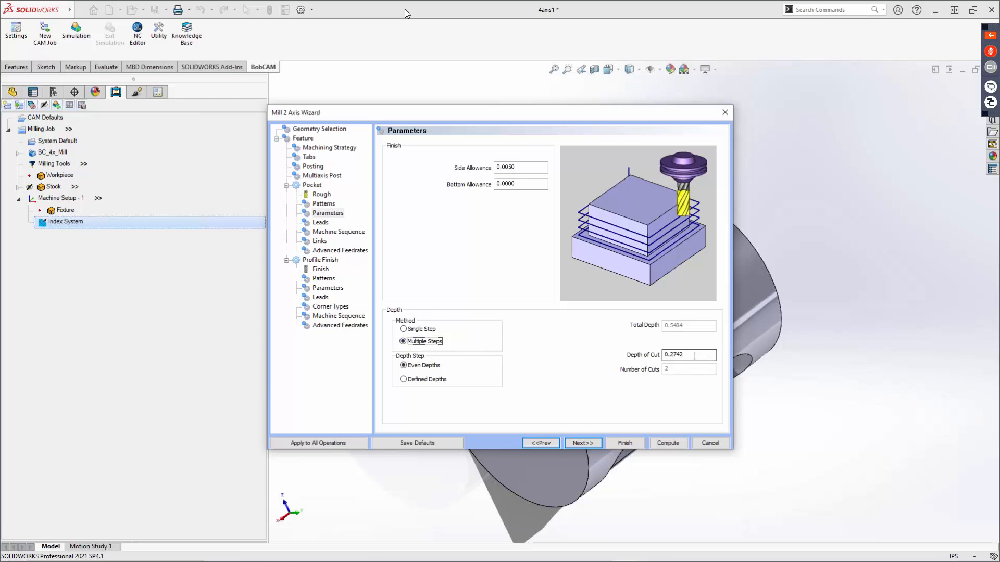
pyautogui.moveTo(693, 355); pyautogui.dragTo(618, 364)
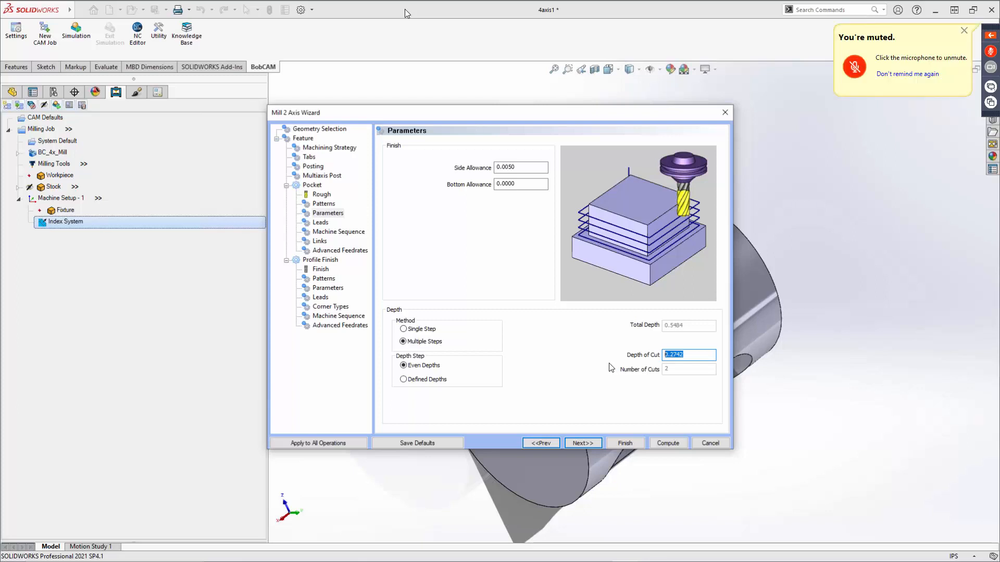
pyautogui.write('.5484/5')
pyautogui.press('Tab')
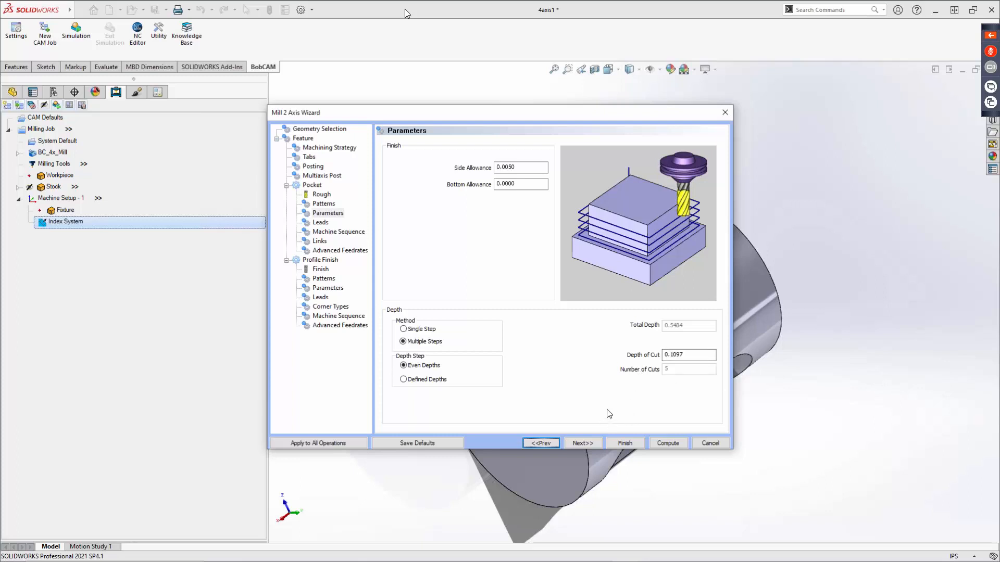
# Compare the Spiral and Ramp entry types in the pocket's lead settings, keeping Plunge with single depth.
pyautogui.click(580, 443)
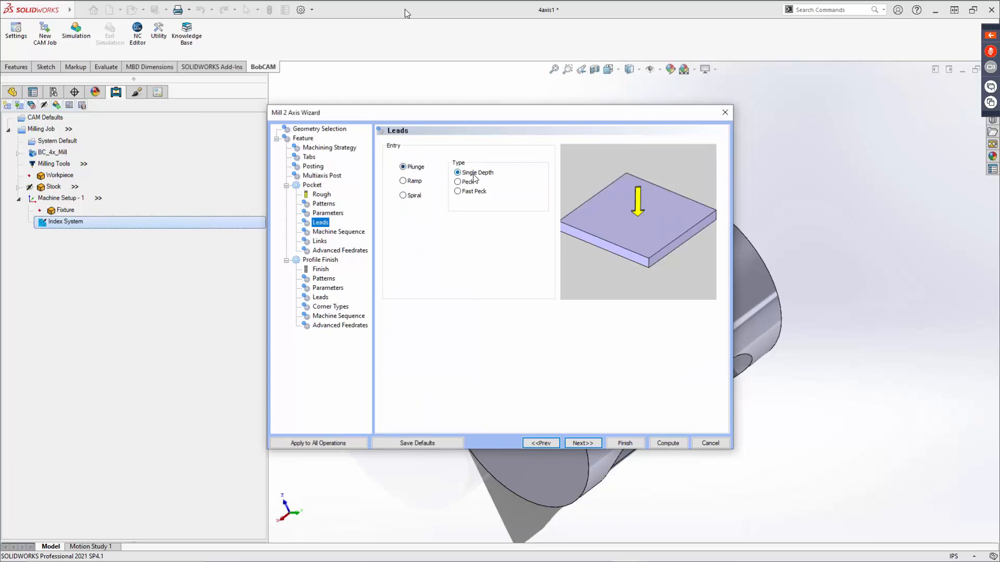
pyautogui.click(416, 196)
pyautogui.click(416, 182)
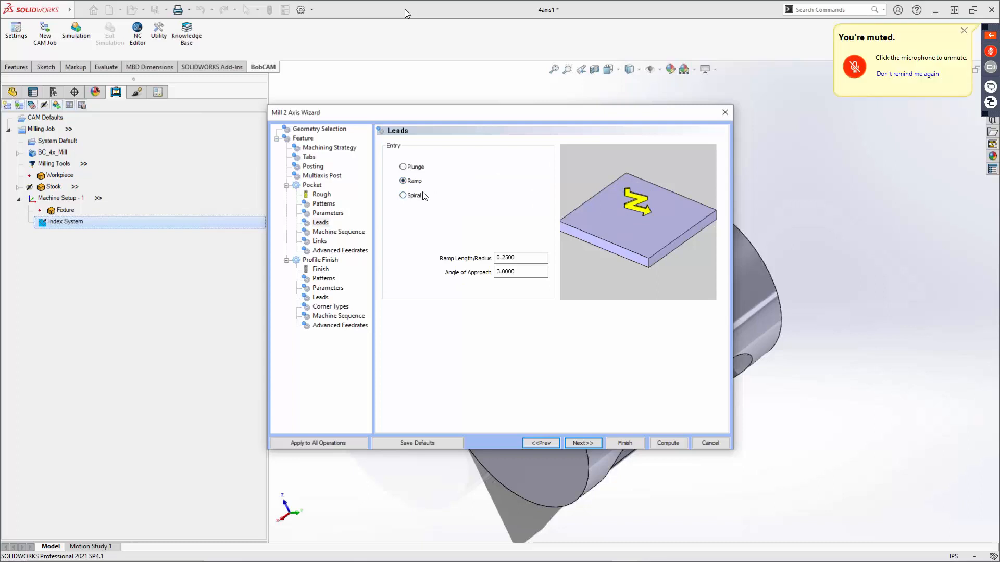
pyautogui.click(414, 167)
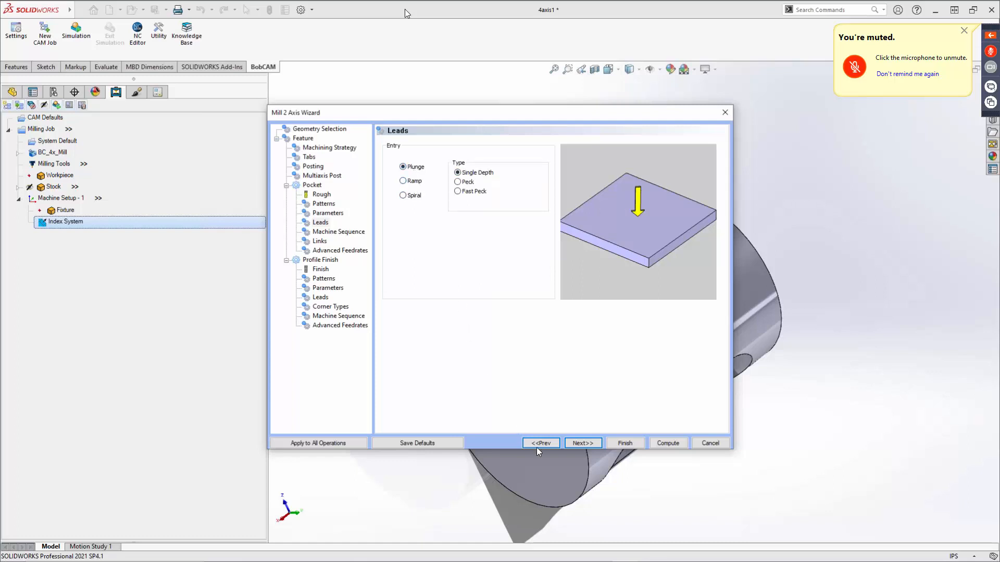
# Review the pocket's Machine Sequence and Links settings, and switch the pocket pattern to Advanced Pocket.
pyautogui.click(583, 445)
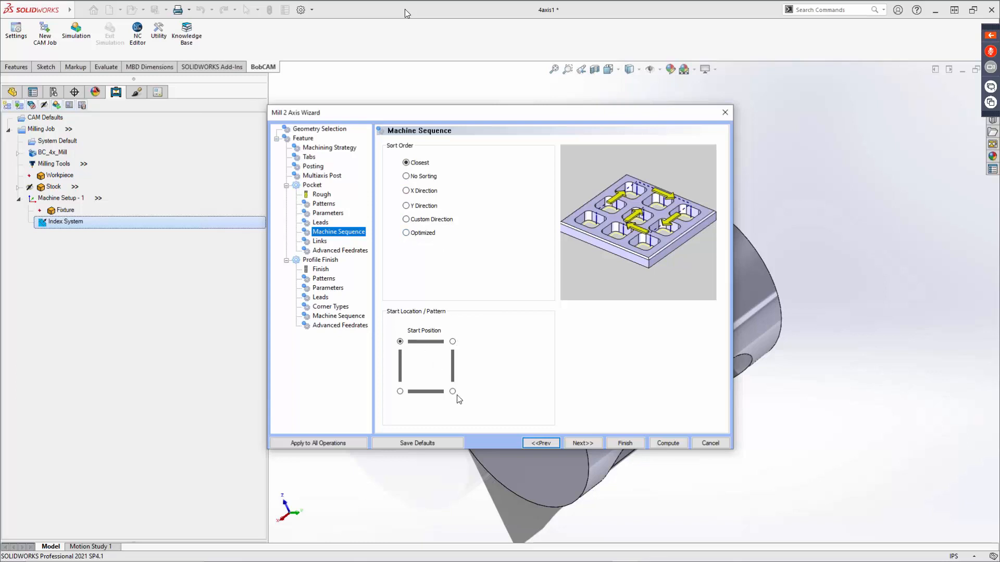
pyautogui.click(583, 444)
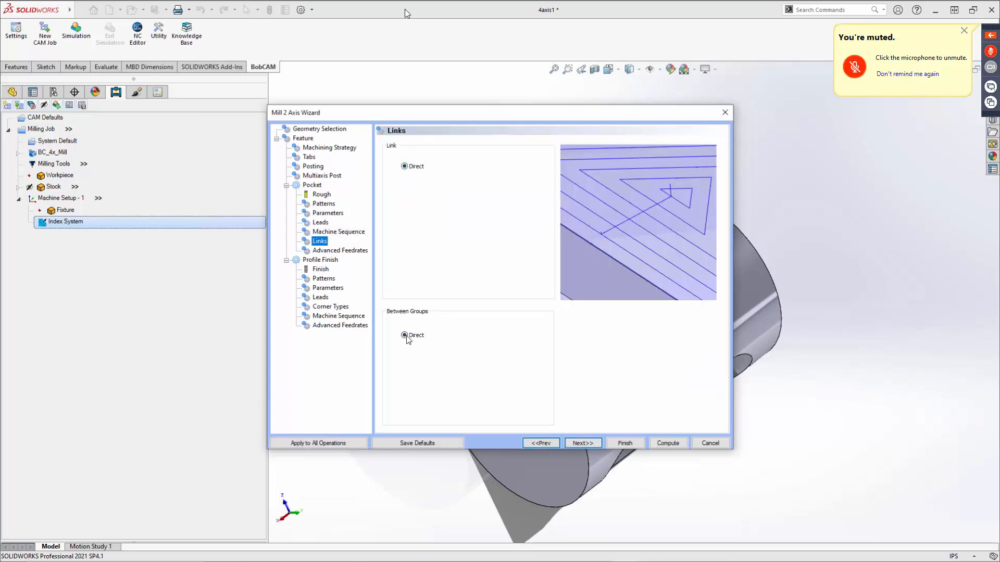
pyautogui.click(322, 203)
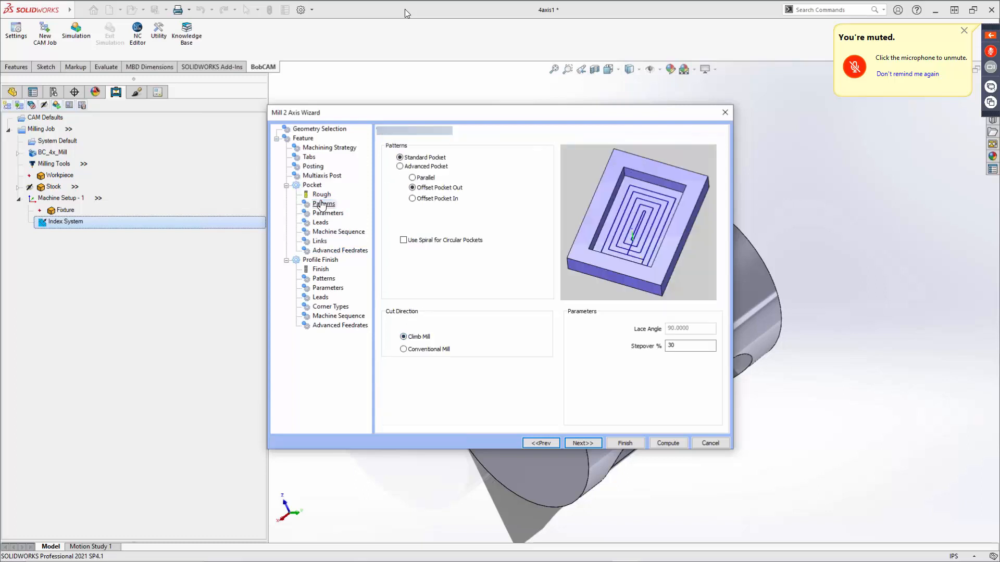
pyautogui.click(399, 166)
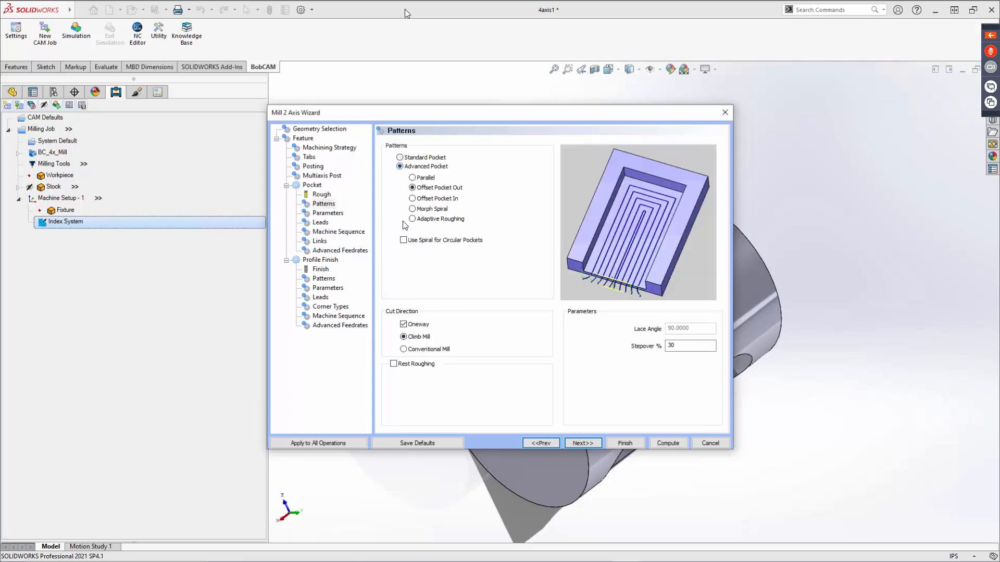
# Compare the Between Groups link types for the advanced pocket, set them to Retract, and proceed to the Advanced Feedrates settings.
pyautogui.click(319, 241)
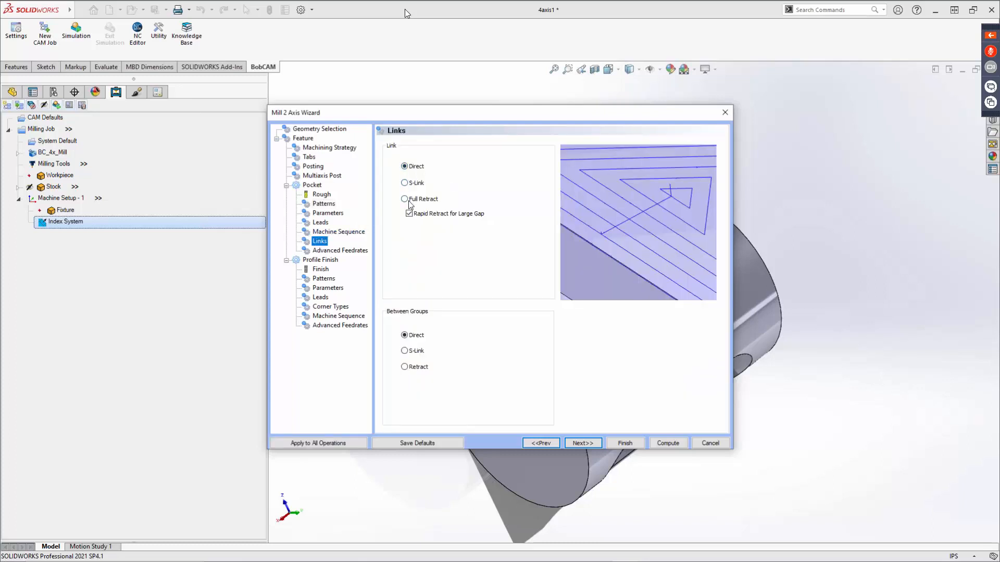
pyautogui.click(413, 352)
pyautogui.click(414, 368)
pyautogui.click(417, 337)
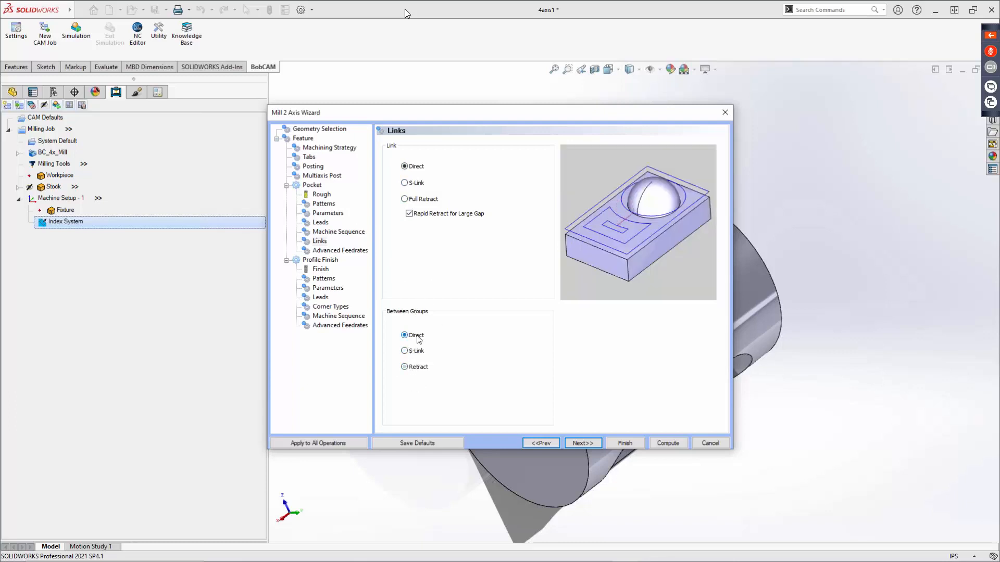
pyautogui.click(414, 366)
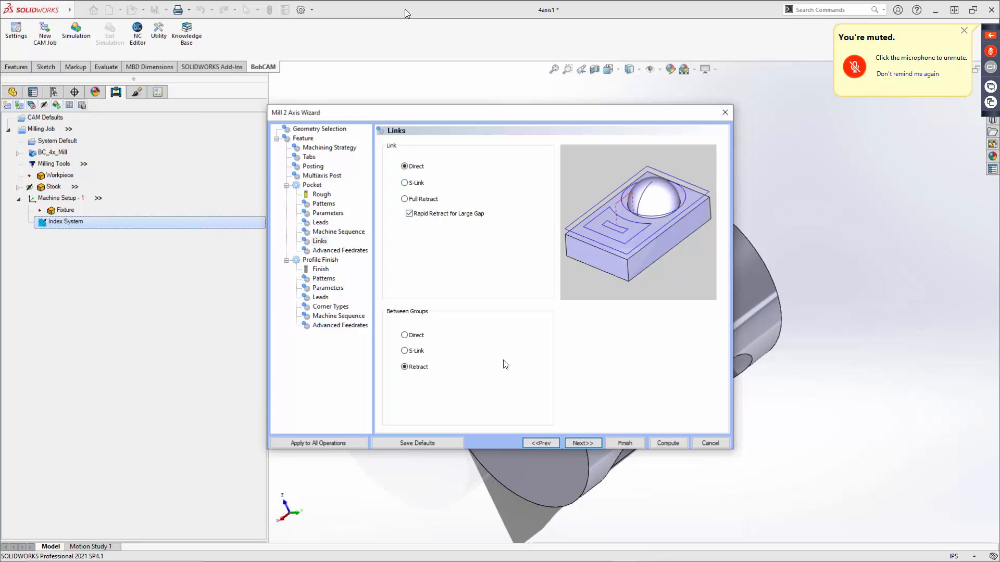
pyautogui.click(585, 443)
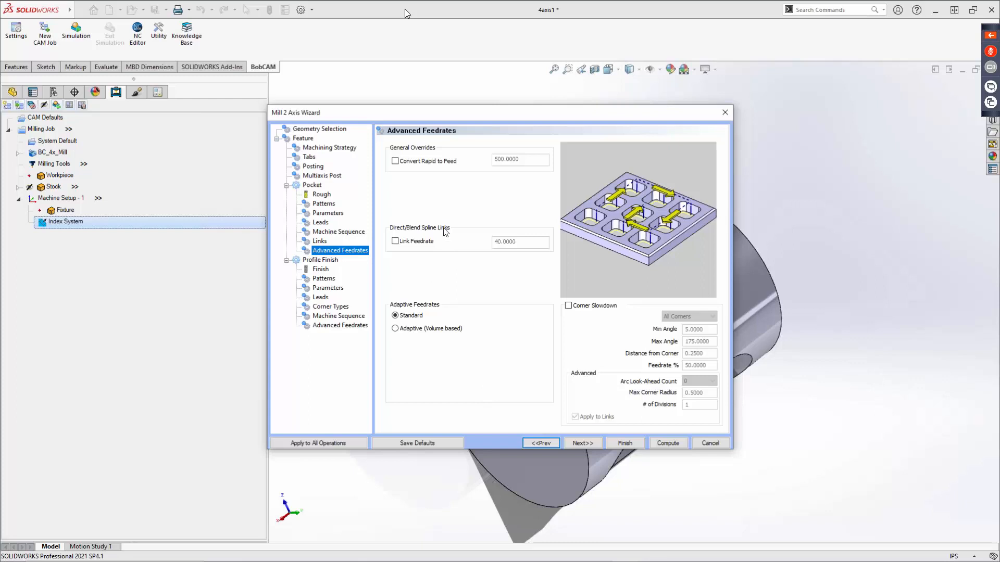
# Compare the Adaptive and Standard feedrate types for the pocket, keep Standard, and proceed to the profile finish tool settings.
pyautogui.click(412, 329)
pyautogui.click(414, 318)
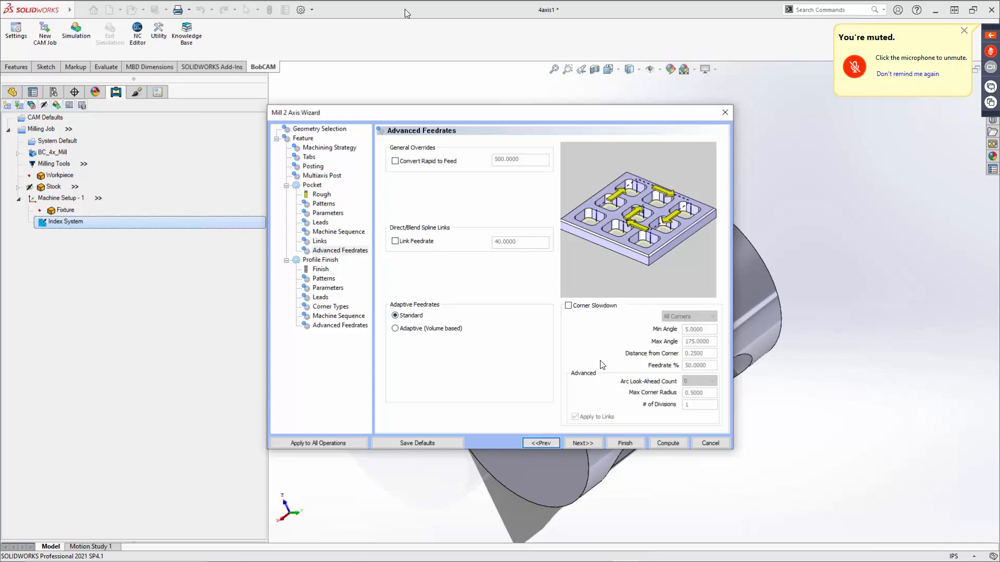
pyautogui.click(582, 443)
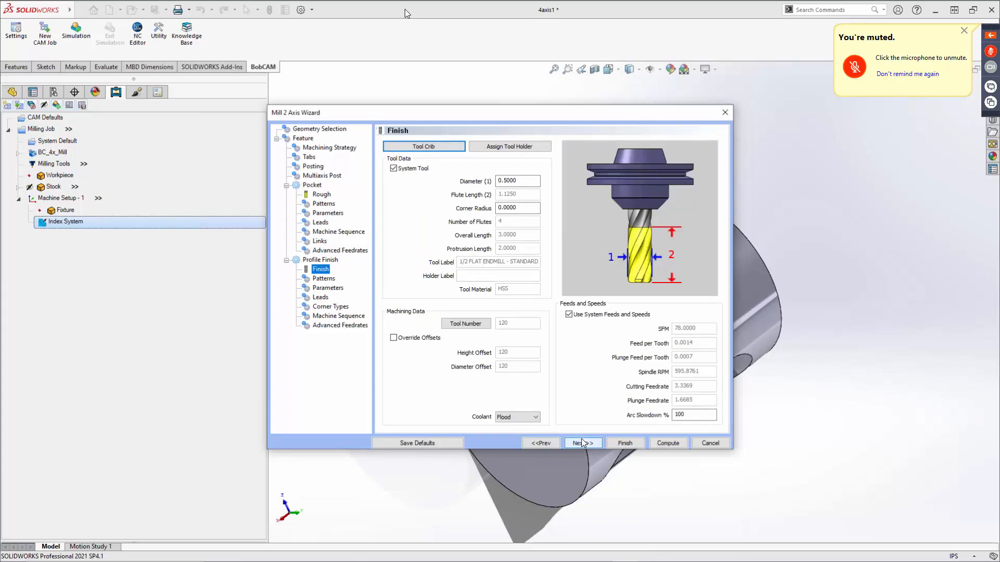
# Add the 1/4 FLAT ENDMILL - LONG from the endmill finish library to the tool crib and assign it to the profile finish.
pyautogui.click(431, 148)
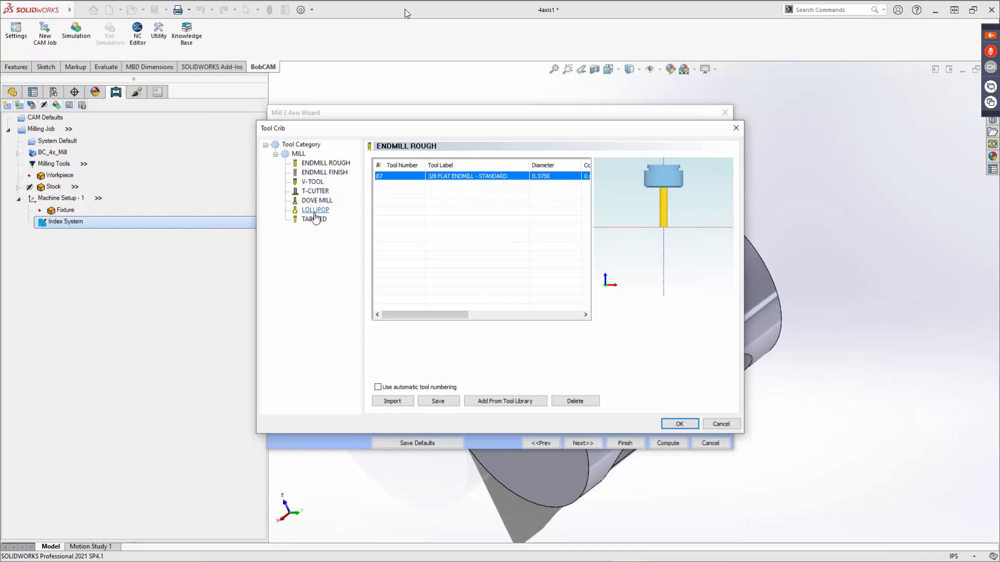
pyautogui.click(327, 173)
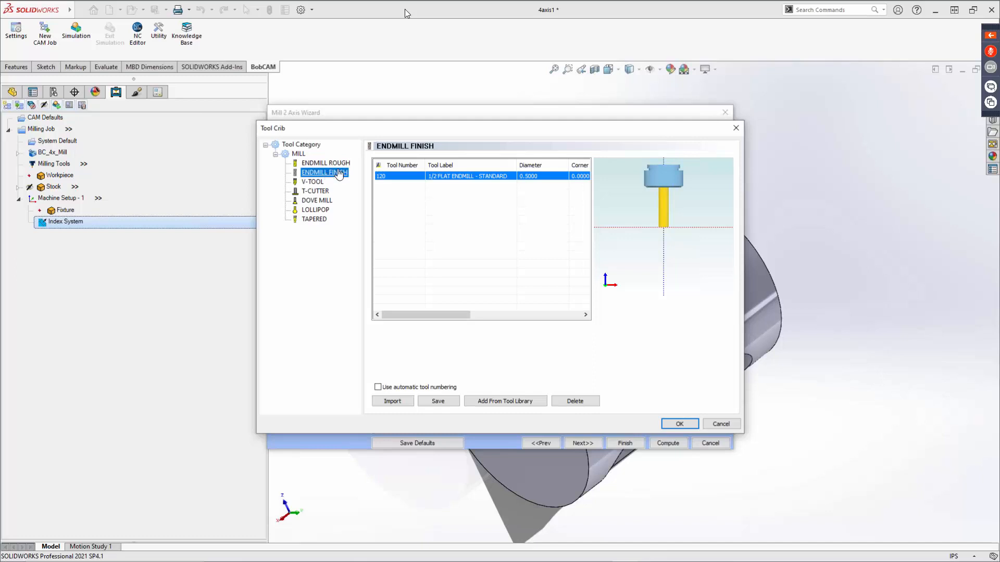
pyautogui.click(505, 402)
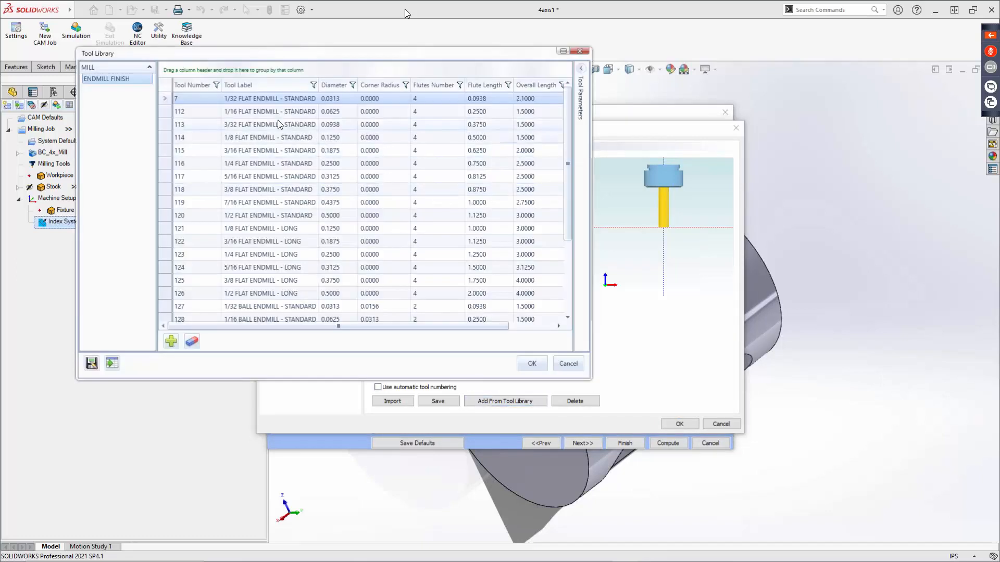
pyautogui.click(255, 84)
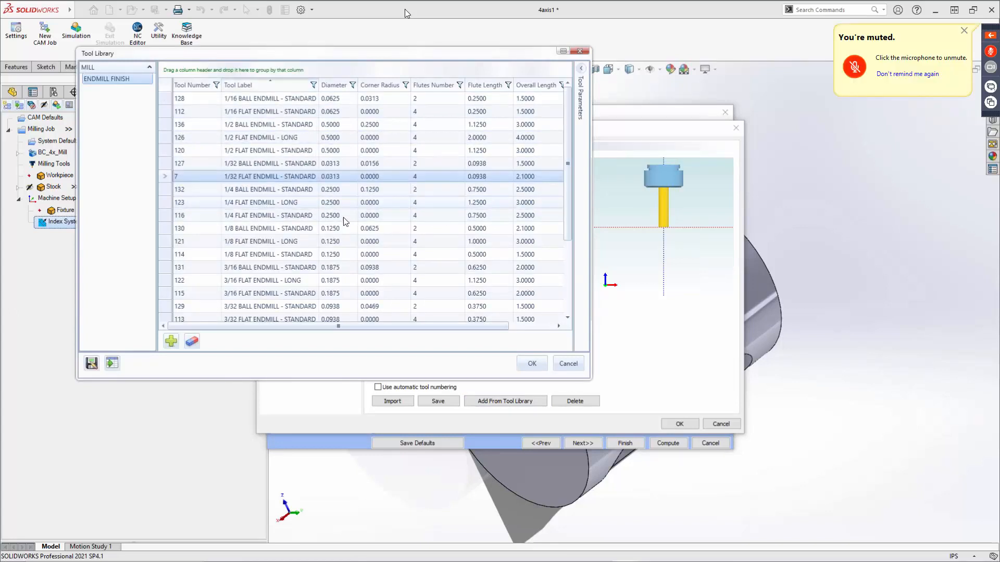
pyautogui.click(275, 204)
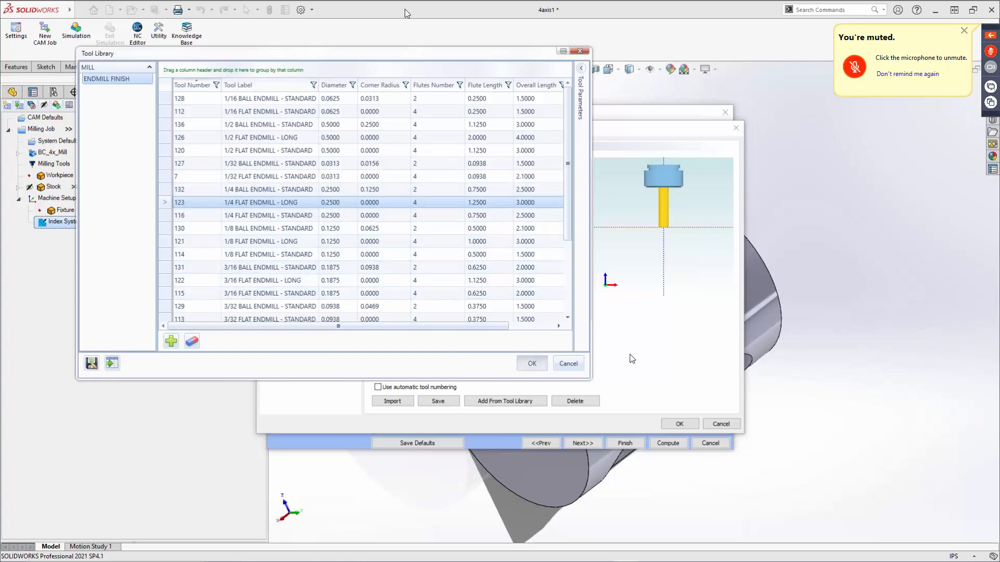
pyautogui.click(529, 367)
pyautogui.click(674, 426)
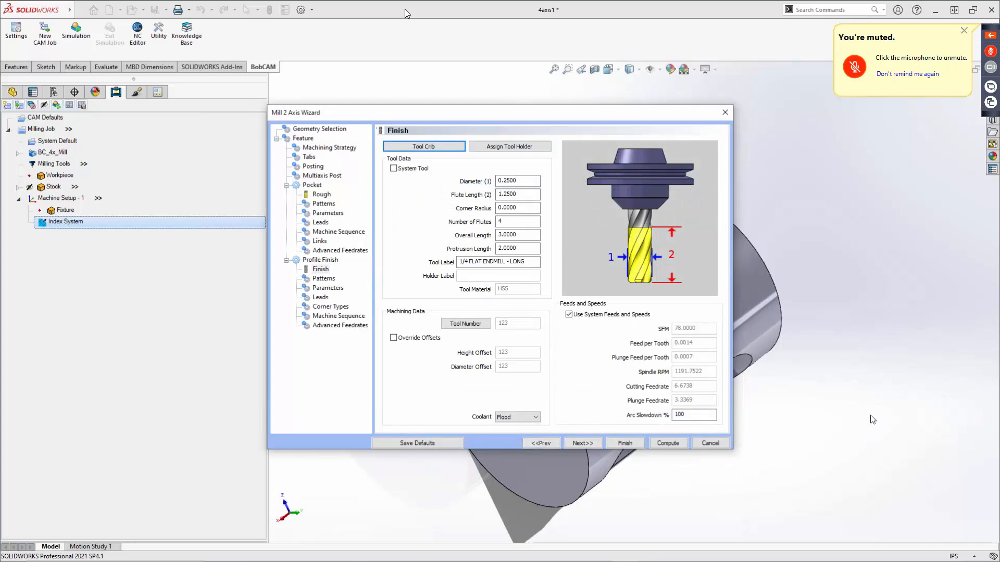
# Review the profile finish's compensation options, keeping system compensation Left and machine compensation Off, and check its allowance and depth parameters.
pyautogui.click(582, 443)
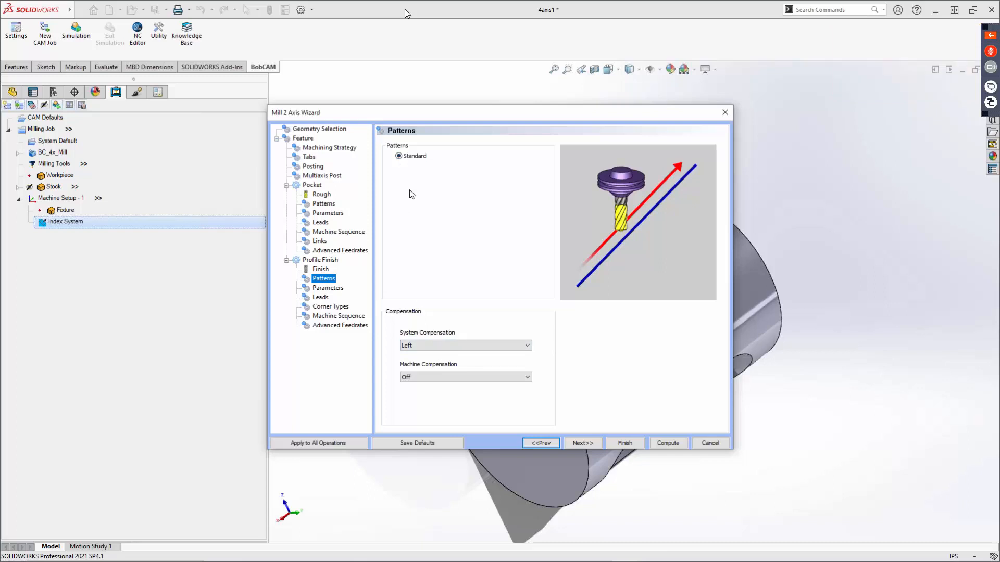
pyautogui.click(446, 345)
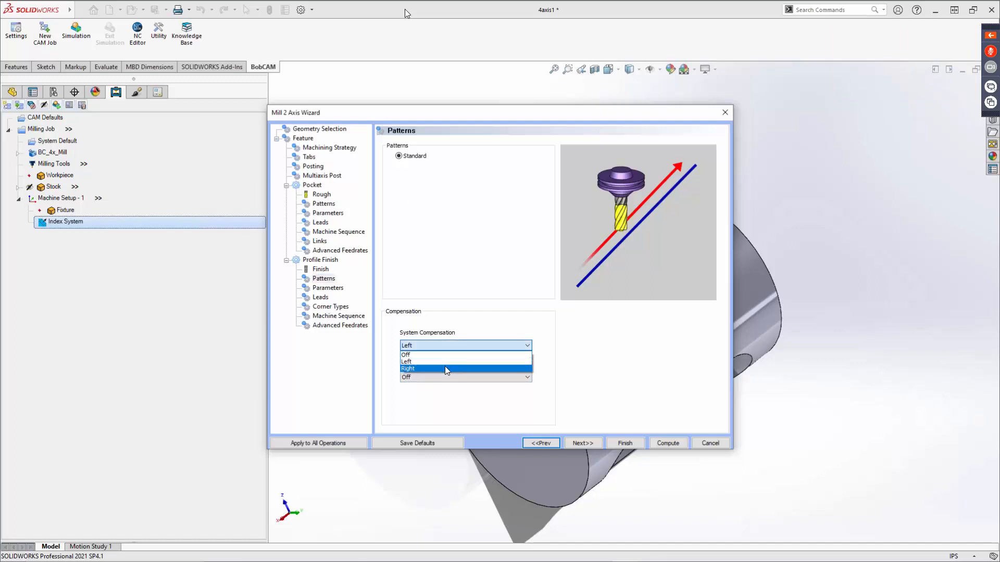
pyautogui.click(448, 347)
pyautogui.click(446, 377)
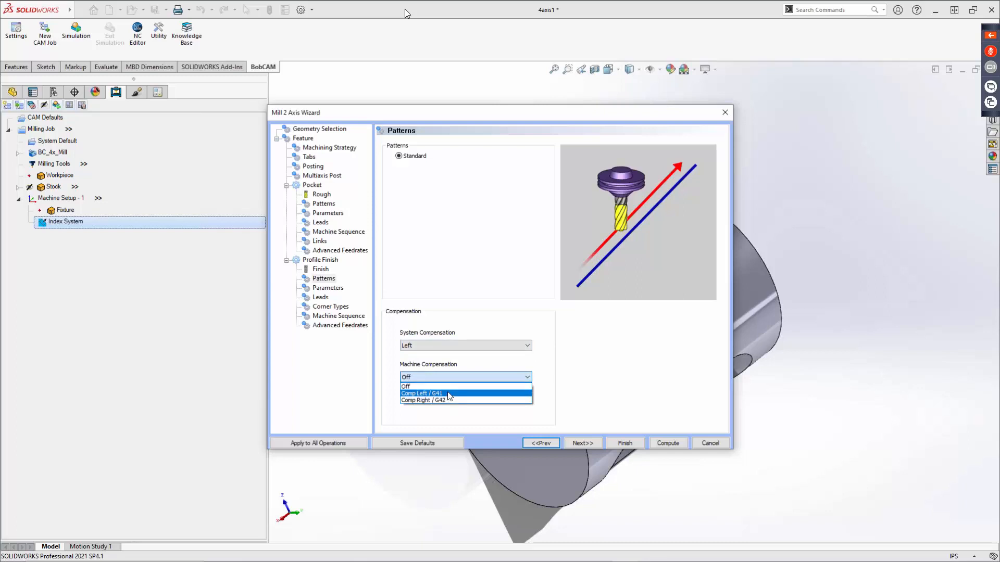
pyautogui.click(458, 377)
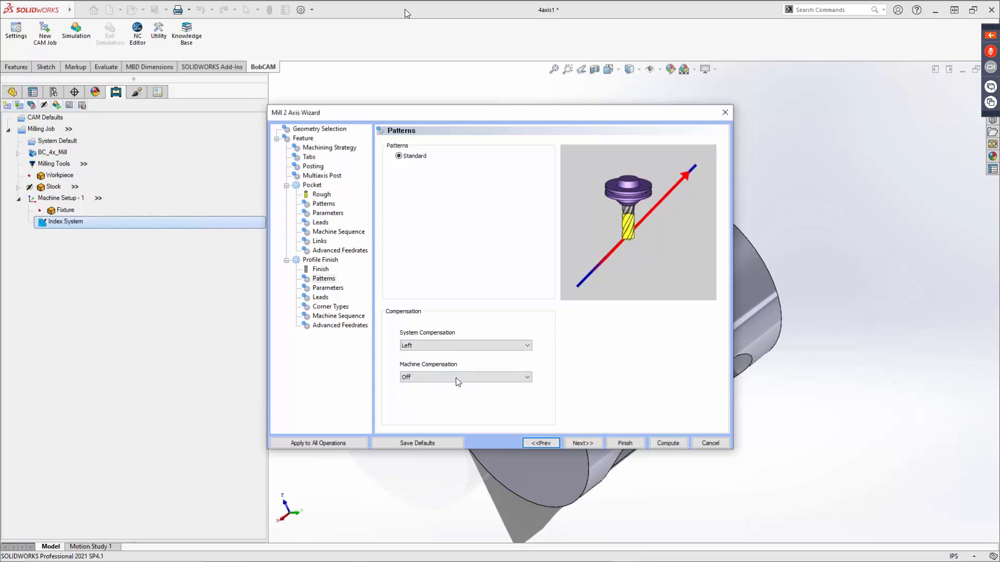
pyautogui.click(576, 443)
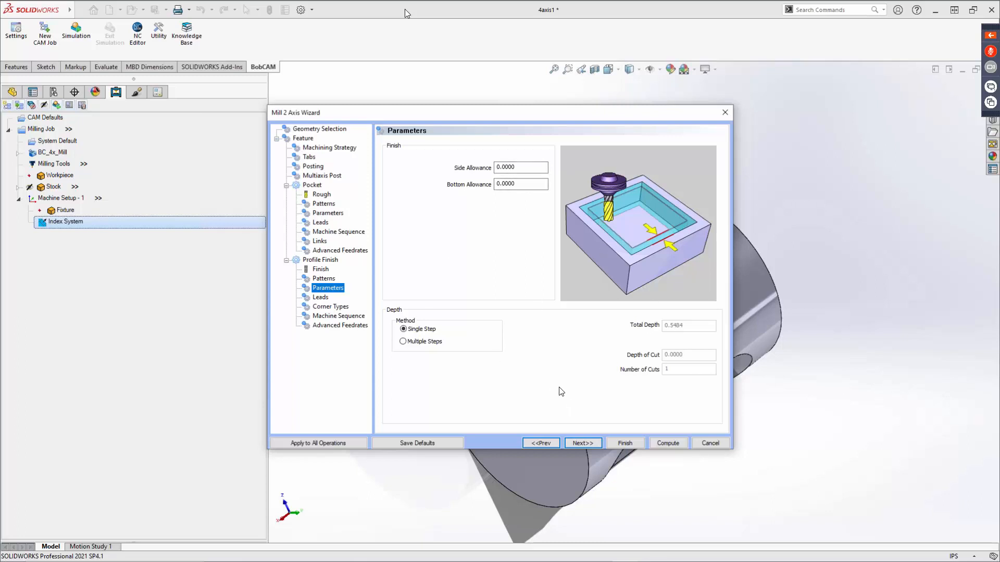
# Set the profile finish leads to a Plunge entry with a Blend lead-in and a separate Vertical lead-out.
pyautogui.click(588, 443)
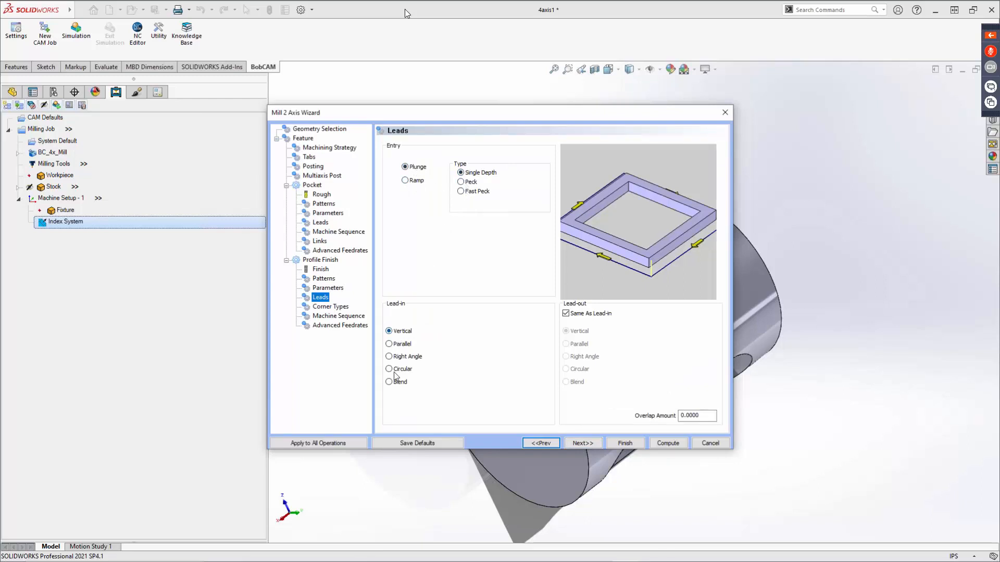
pyautogui.click(405, 180)
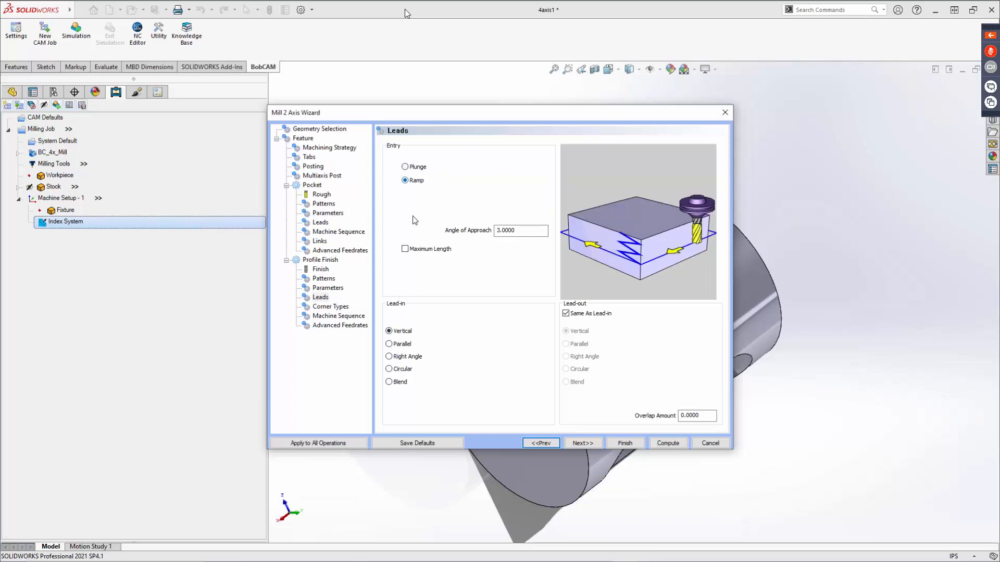
pyautogui.click(410, 167)
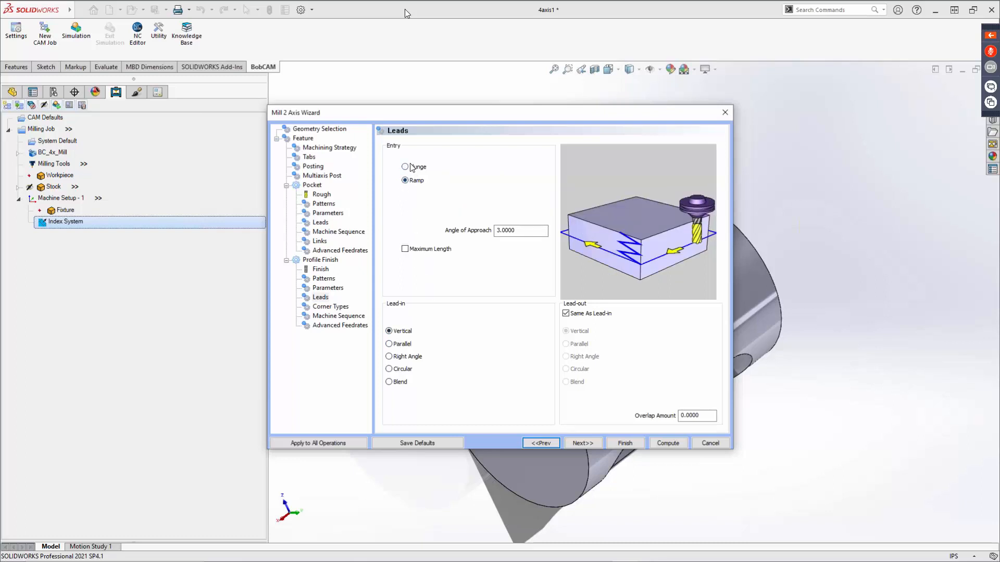
pyautogui.click(394, 358)
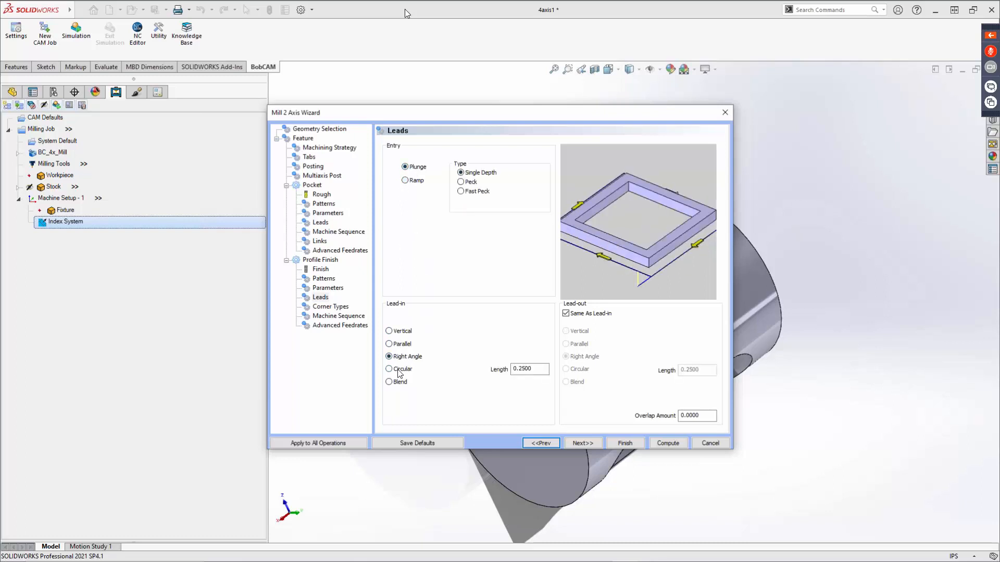
pyautogui.click(400, 372)
pyautogui.click(400, 384)
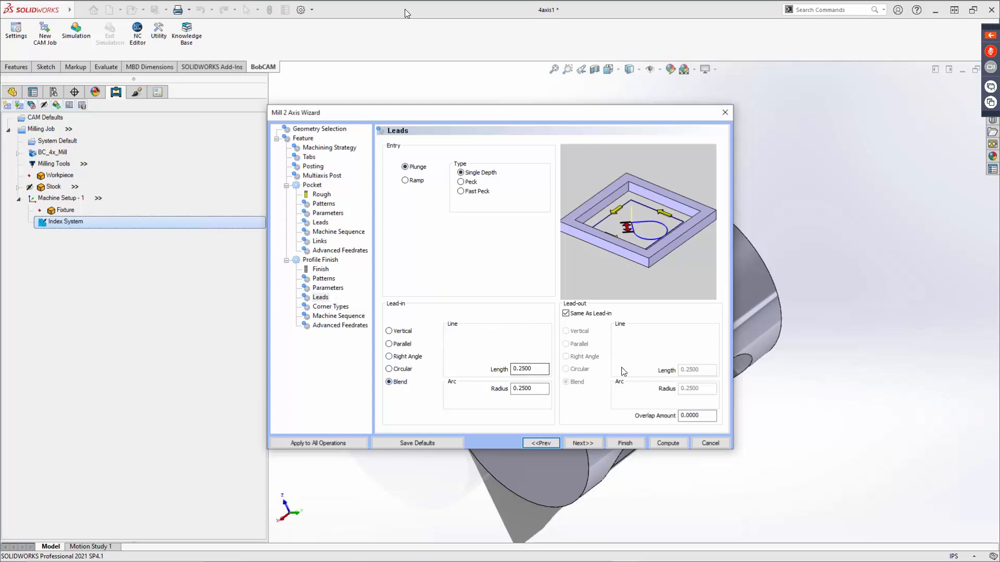
pyautogui.click(571, 314)
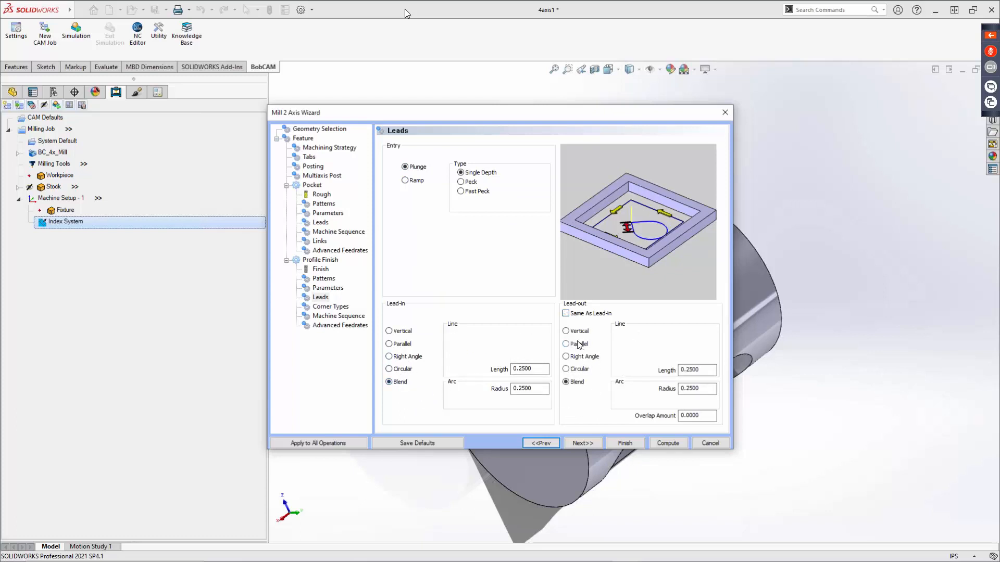
pyautogui.click(575, 332)
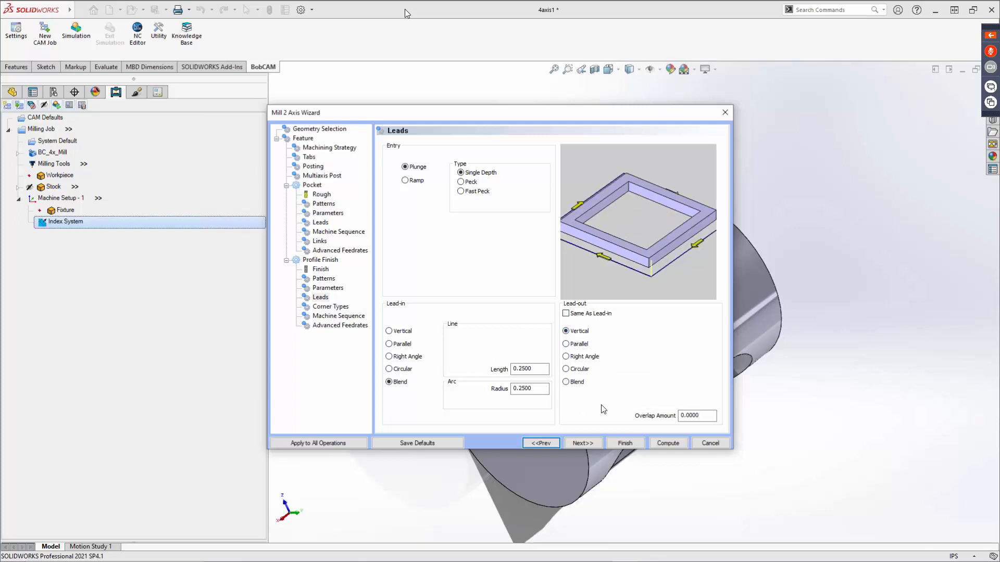
# Compare the external corner types for the profile finish, from Round to Bisect Line, and keep Sharp.
pyautogui.click(586, 444)
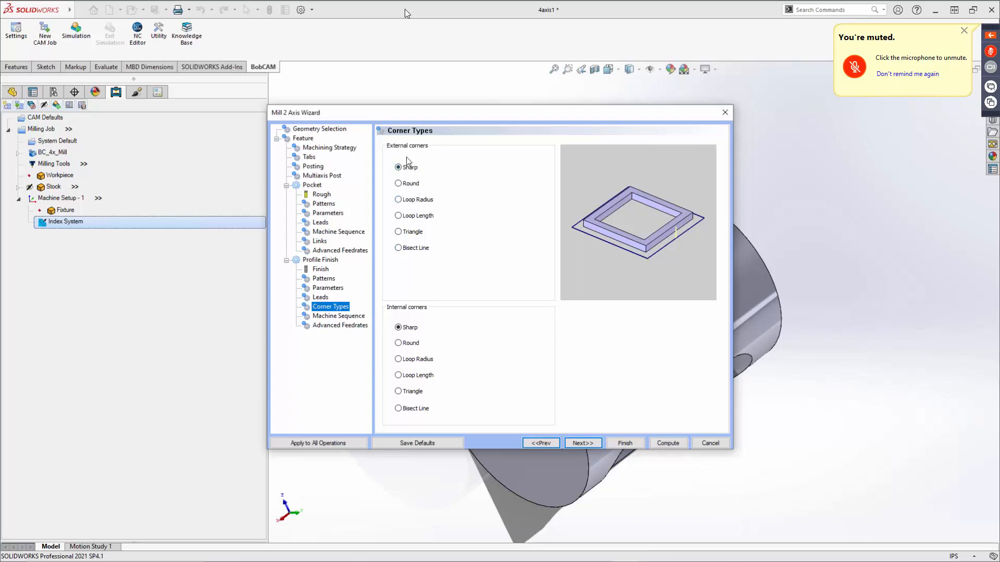
pyautogui.click(411, 184)
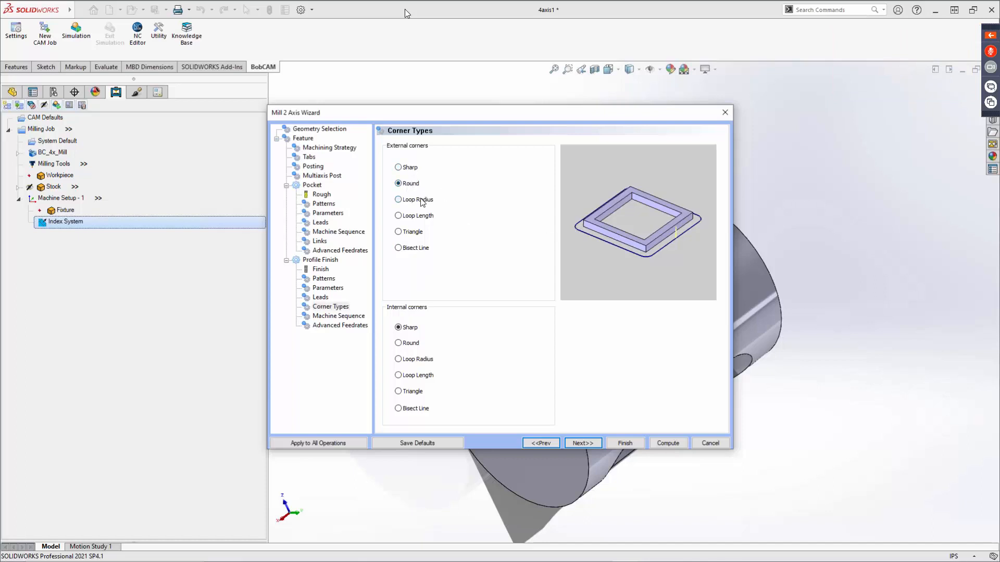
pyautogui.click(422, 201)
pyautogui.click(410, 218)
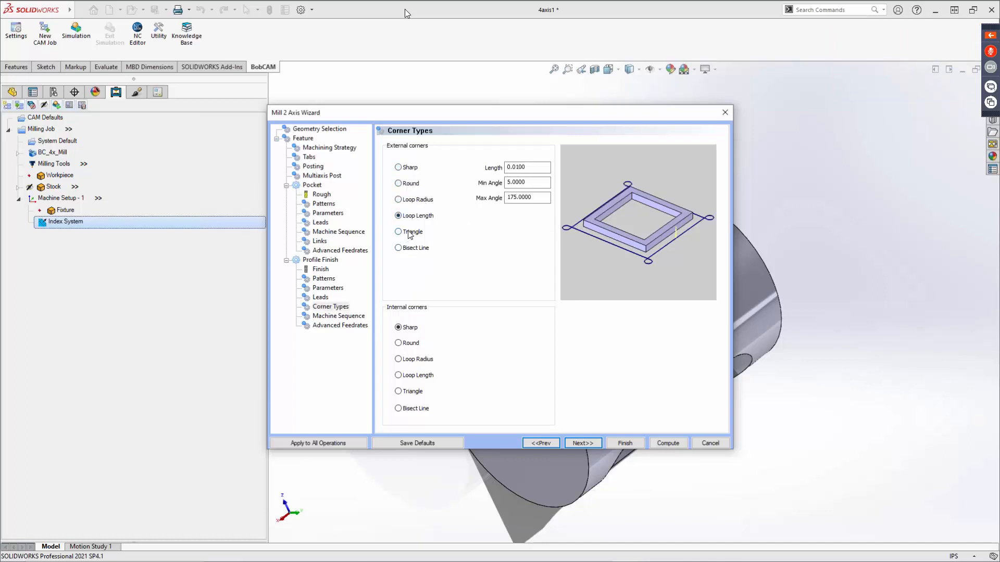
pyautogui.click(411, 232)
pyautogui.click(411, 249)
pyautogui.click(403, 170)
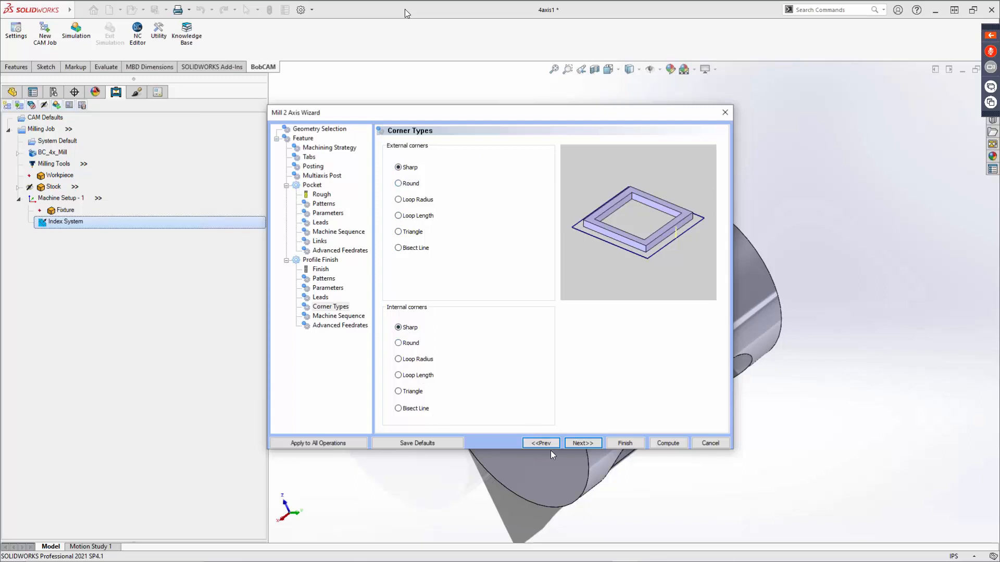
# Accept the profile finish's machine sequence and advanced feedrate settings, and compute the pocket and finish toolpaths.
pyautogui.click(576, 444)
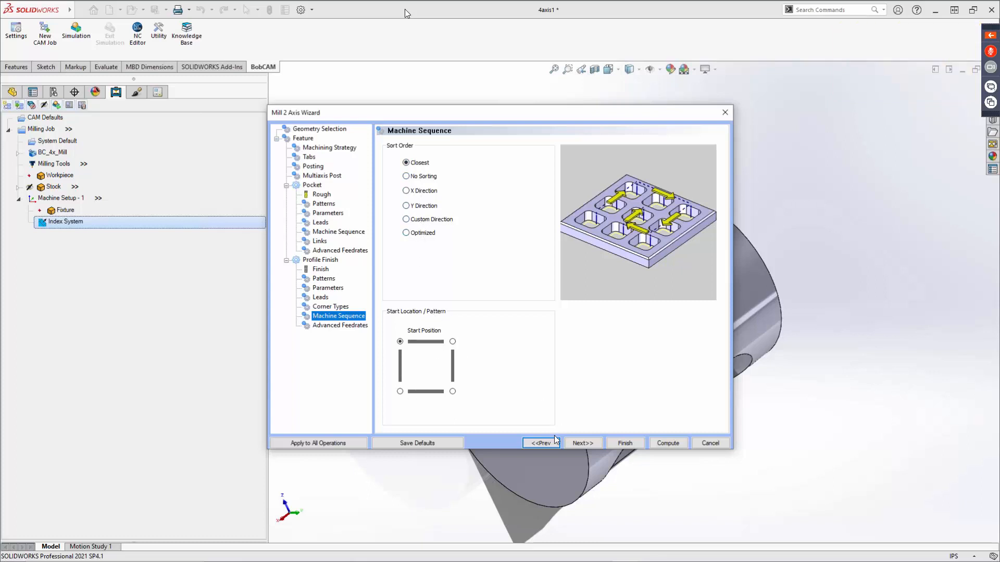
pyautogui.click(589, 442)
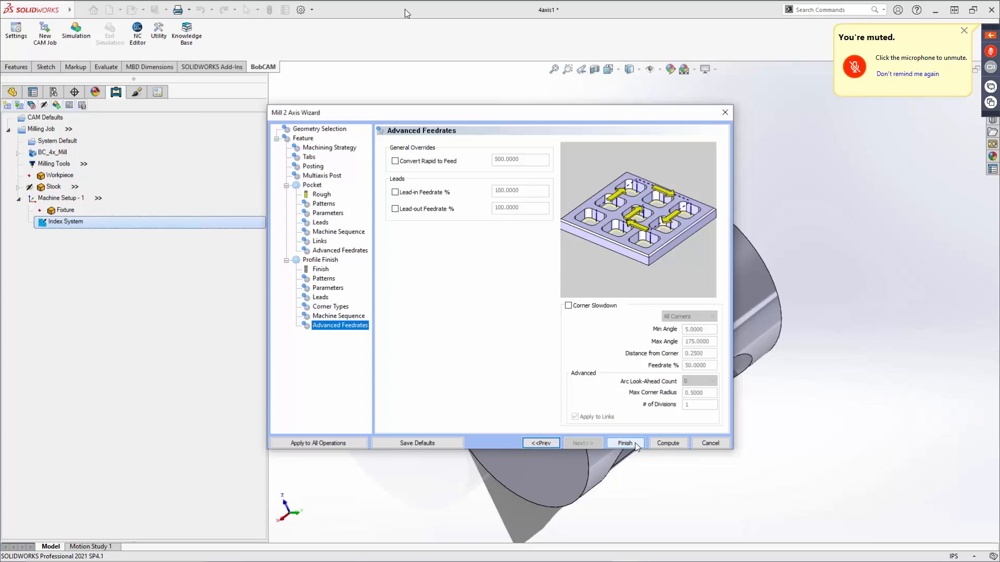
pyautogui.click(671, 442)
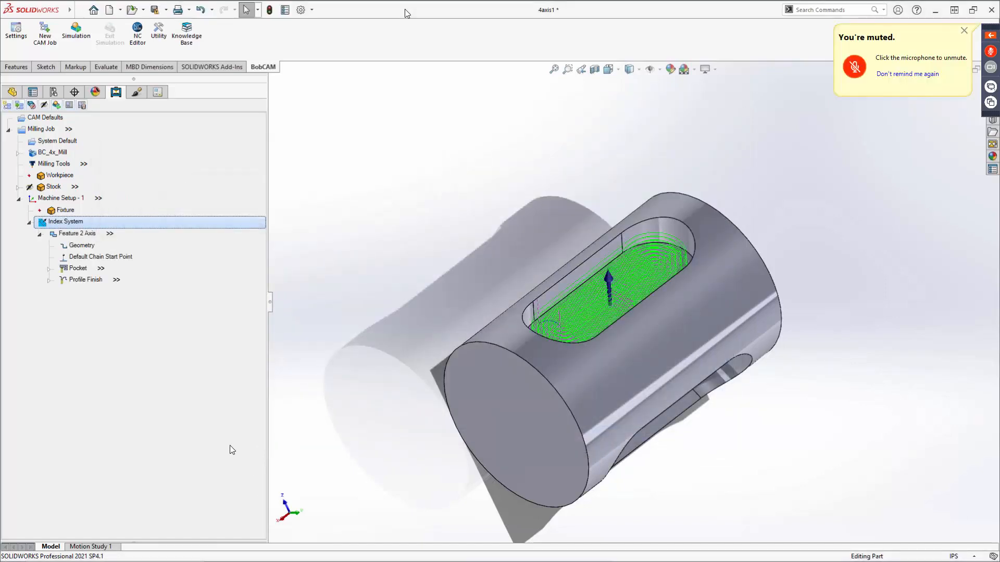
# Blank the toolpaths of the upper slot's Feature 2 Axis.
pyautogui.moveTo(587, 279); pyautogui.dragTo(557, 291, button='middle')
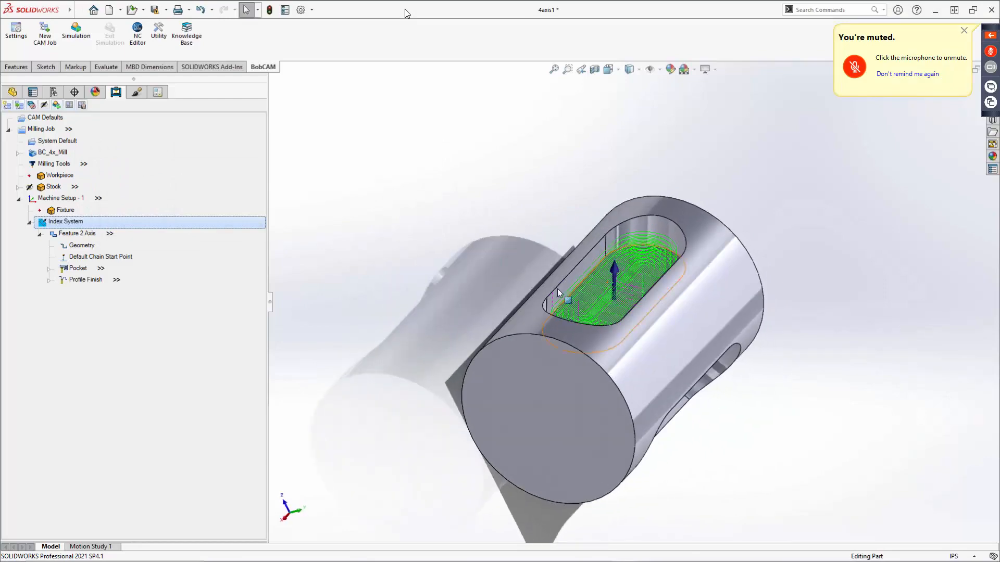
pyautogui.rightClick(73, 236)
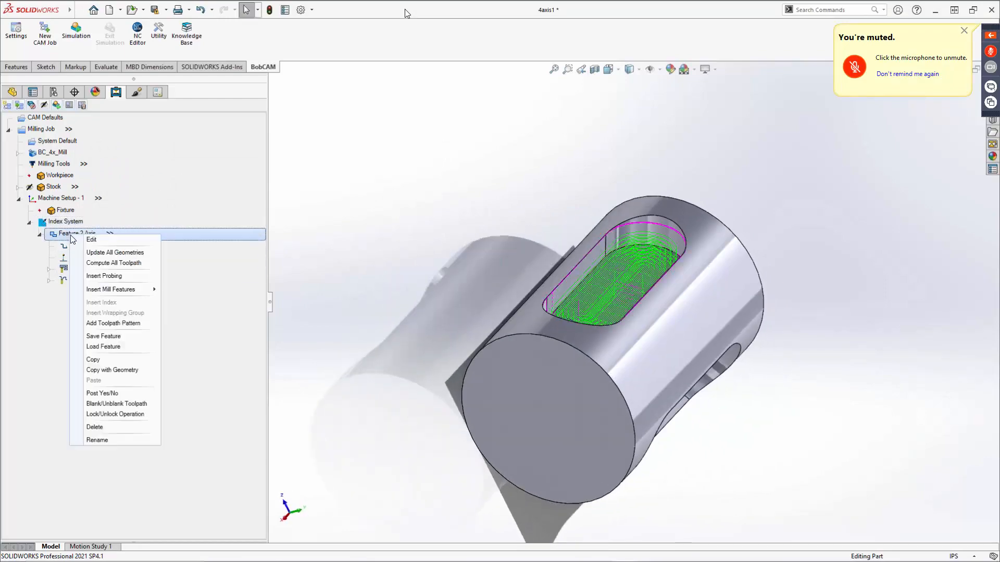
pyautogui.click(96, 406)
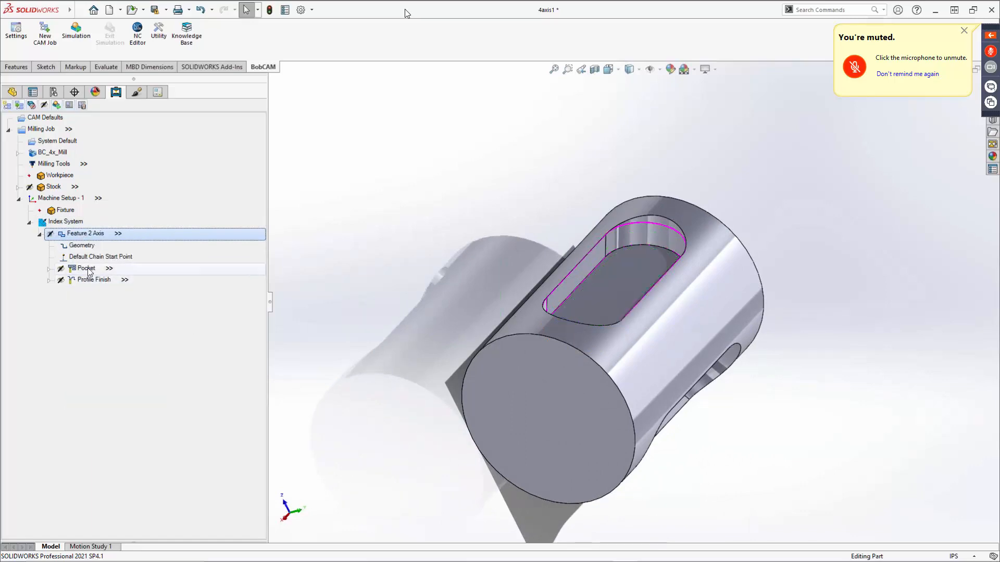
# Inspect the Pocket and Profile Finish toolpaths in the upper slot one at a time.
pyautogui.click(88, 269)
pyautogui.moveTo(510, 298); pyautogui.dragTo(563, 397, button='middle')
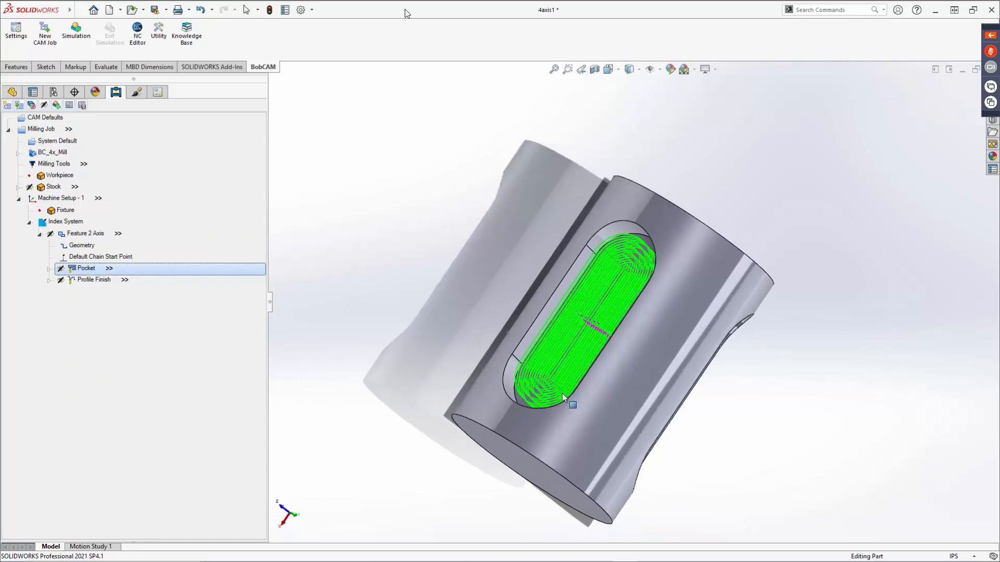
pyautogui.click(101, 281)
pyautogui.moveTo(460, 324); pyautogui.dragTo(564, 359, button='middle')
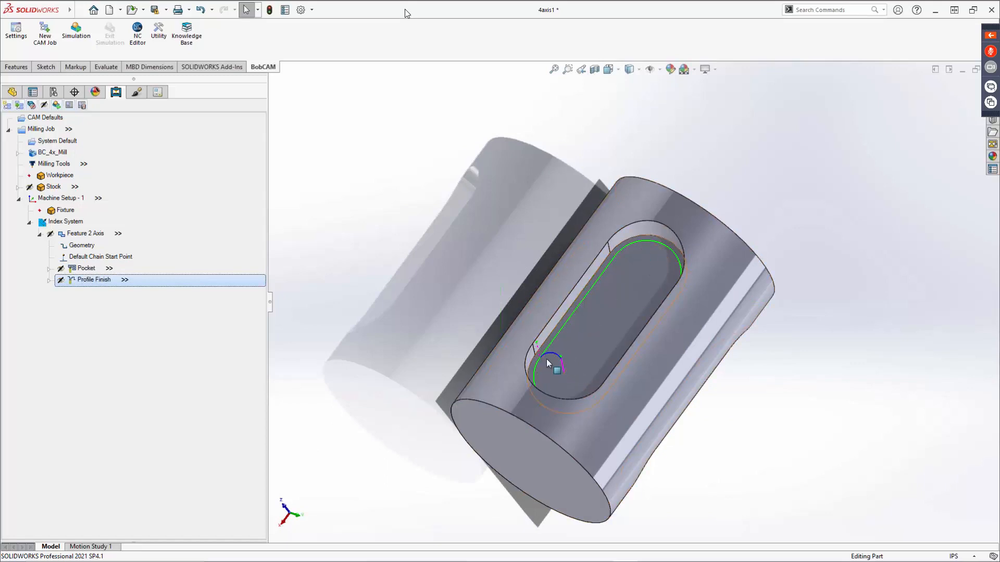
pyautogui.moveTo(546, 358); pyautogui.dragTo(552, 305, button='middle')
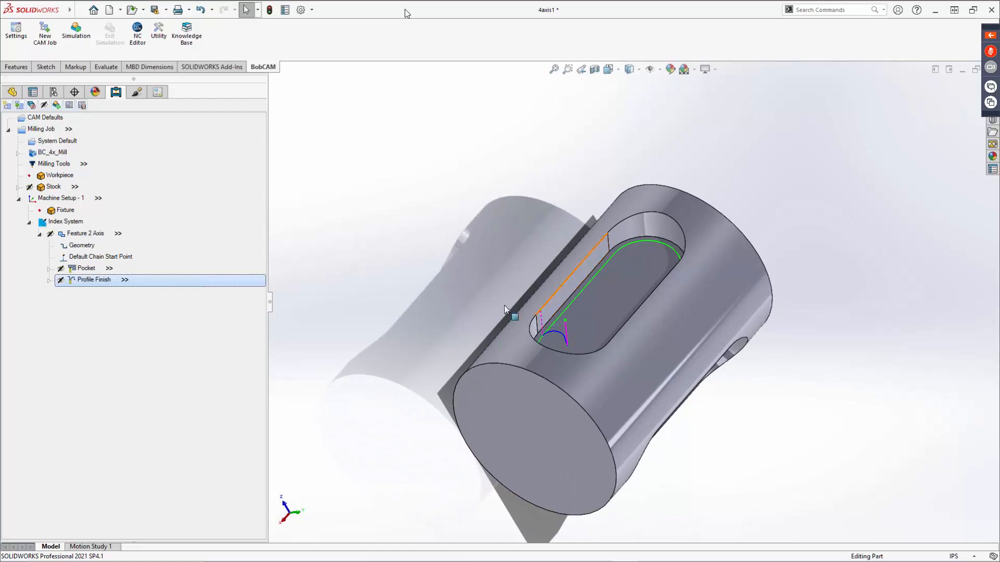
# Backplot the Pocket operation of the first index system, stepping through its opening moves and playing it before closing the backplot.
pyautogui.click(84, 269)
pyautogui.rightClick(85, 269)
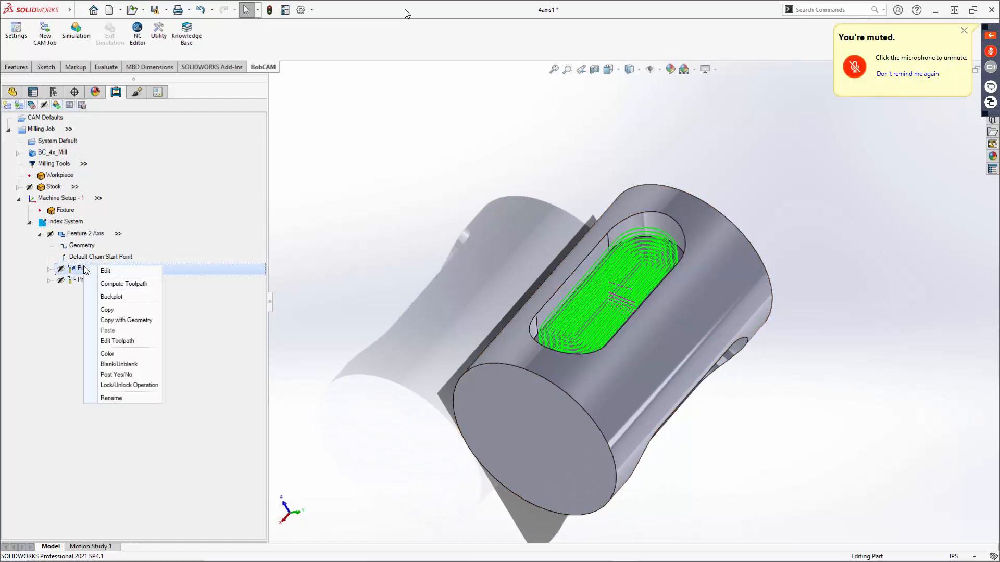
pyautogui.click(102, 298)
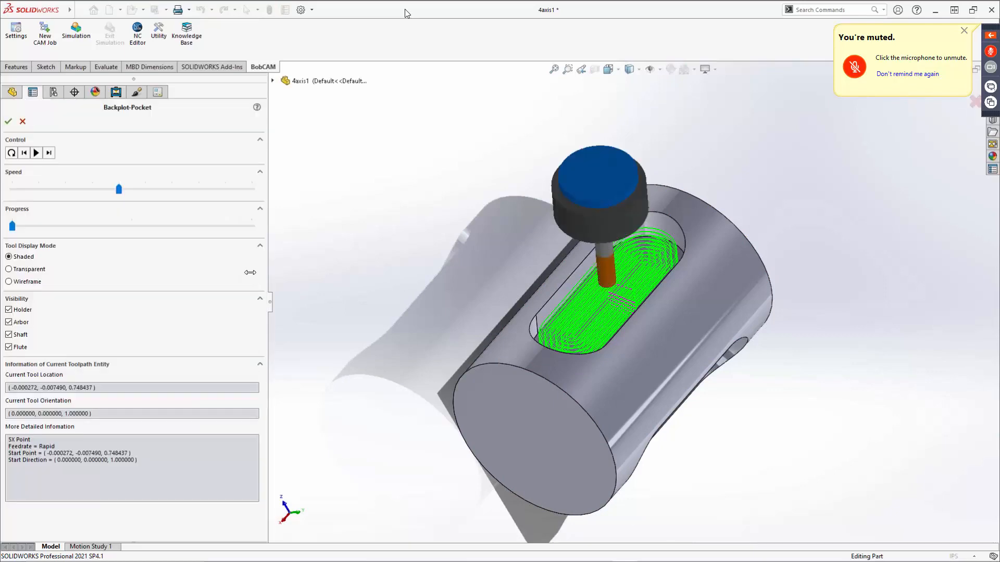
pyautogui.moveTo(521, 395); pyautogui.dragTo(511, 324, button='middle')
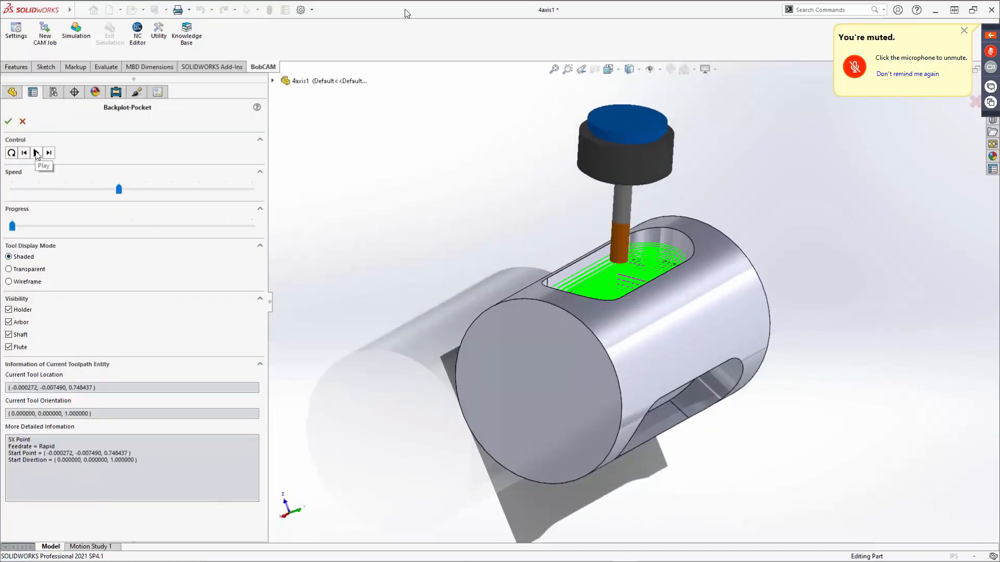
pyautogui.click(49, 153)
pyautogui.click(49, 153)
pyautogui.click(49, 153)
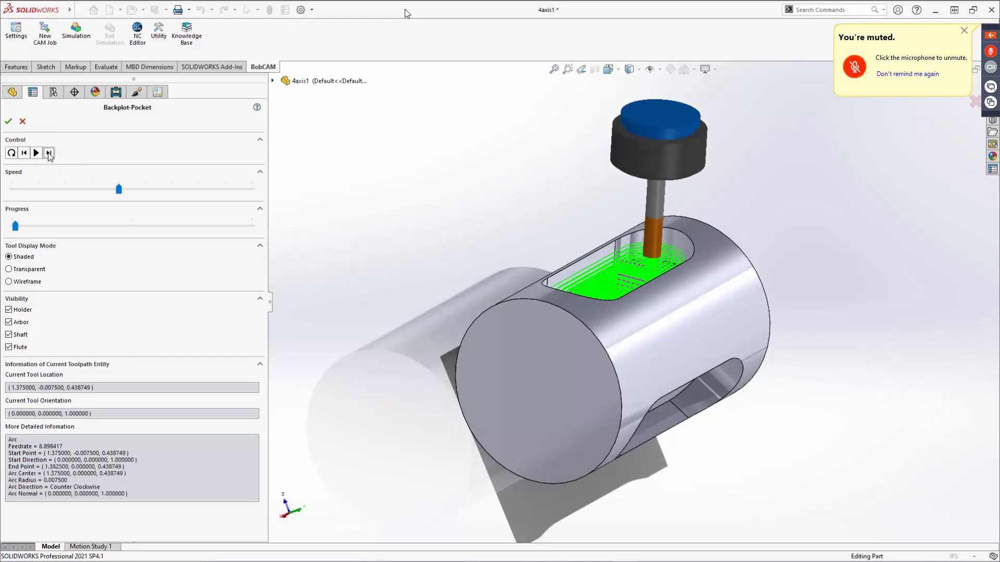
pyautogui.click(49, 153)
pyautogui.click(49, 153)
pyautogui.click(49, 154)
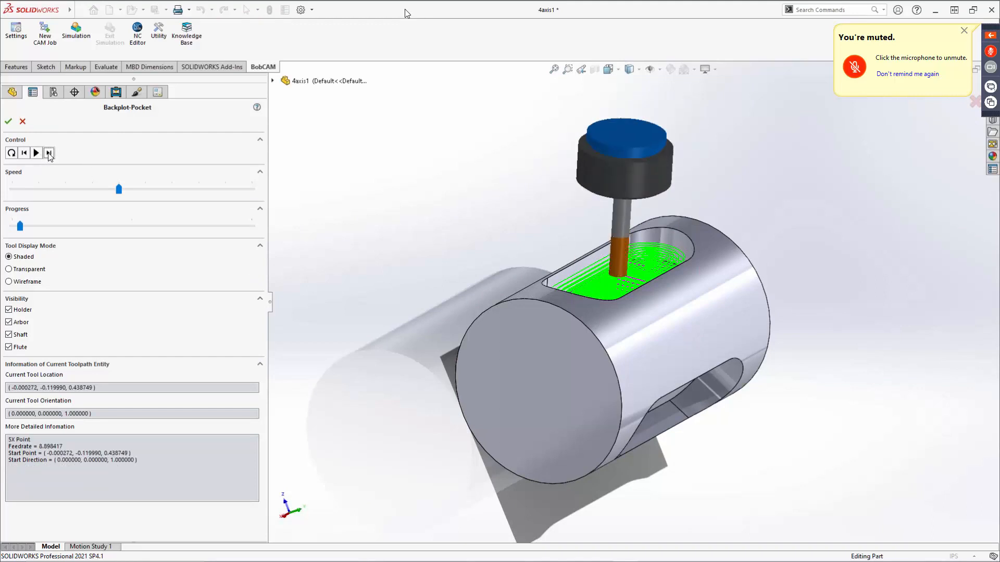
pyautogui.click(49, 153)
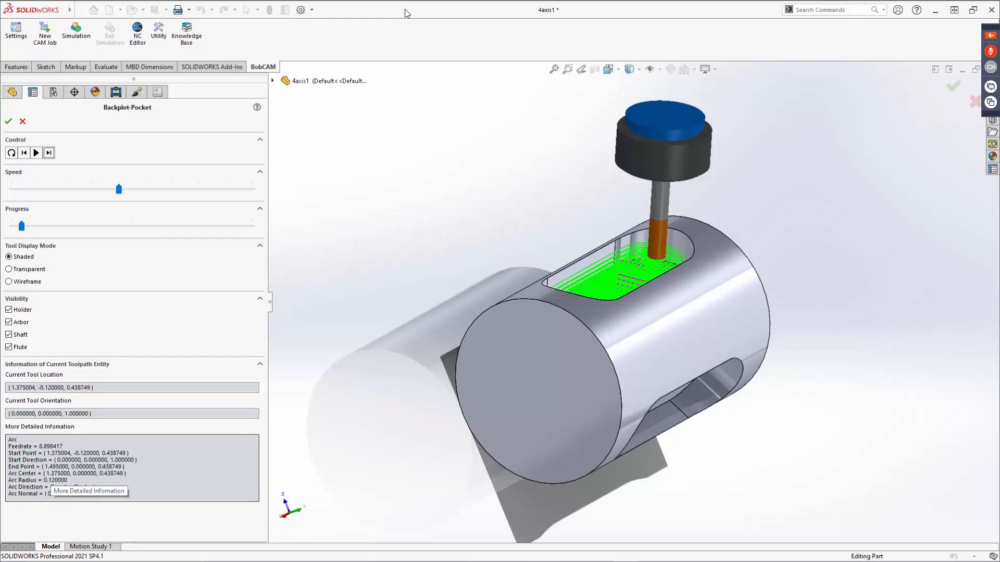
pyautogui.click(44, 225)
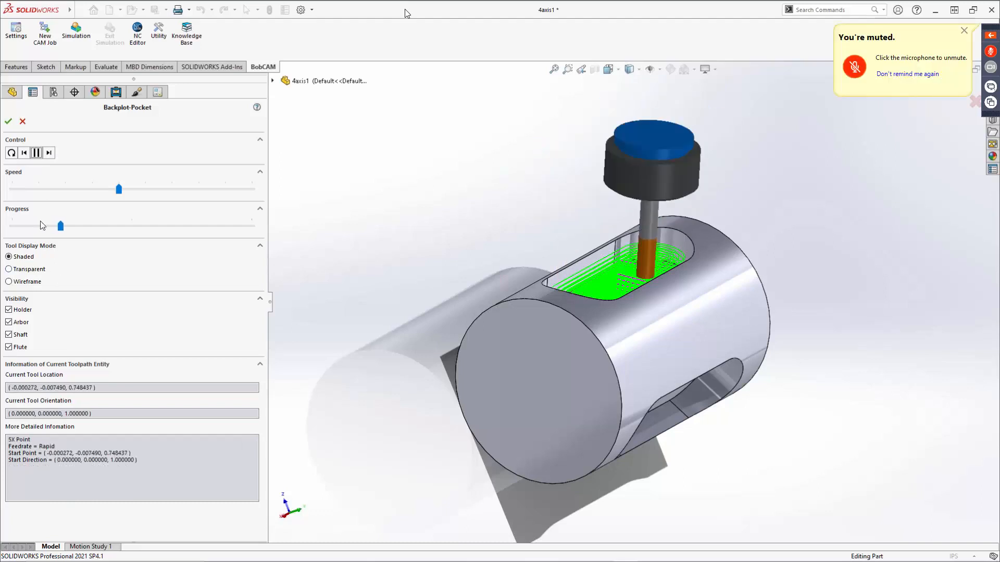
pyautogui.click(24, 122)
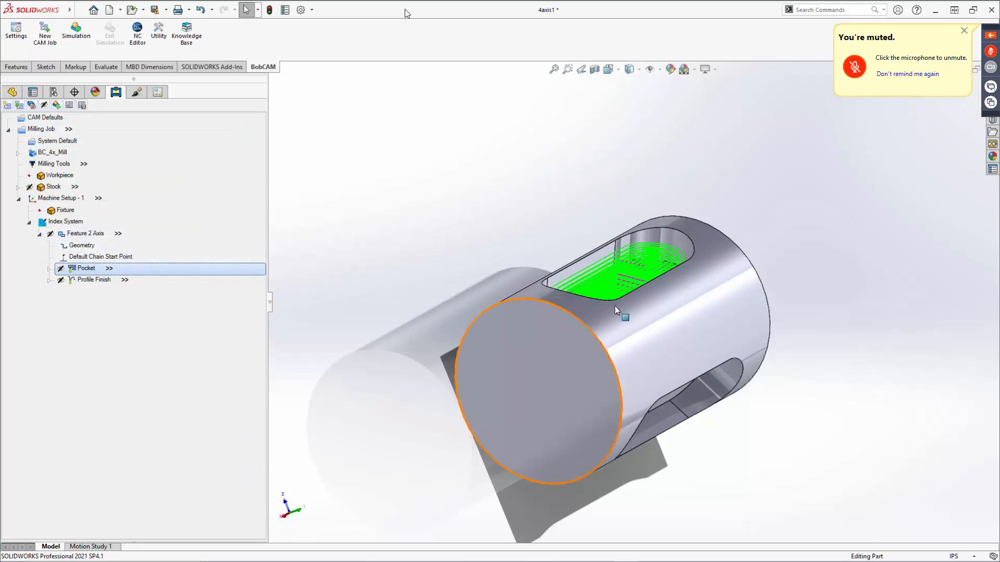
# Add a second index system to Machine Setup - 1.
pyautogui.moveTo(614, 305); pyautogui.dragTo(849, 368, button='middle')
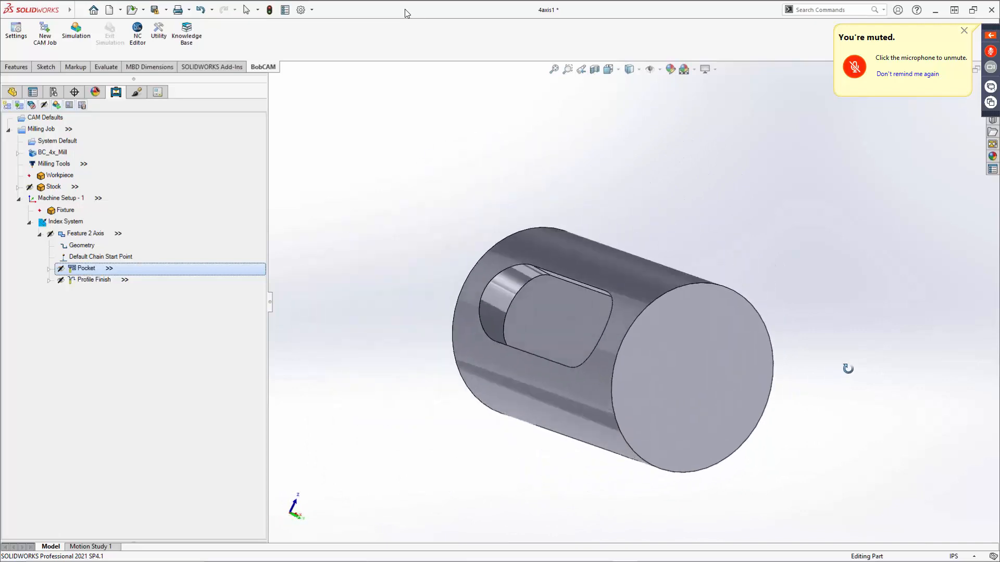
pyautogui.moveTo(606, 271); pyautogui.dragTo(449, 427, button='middle')
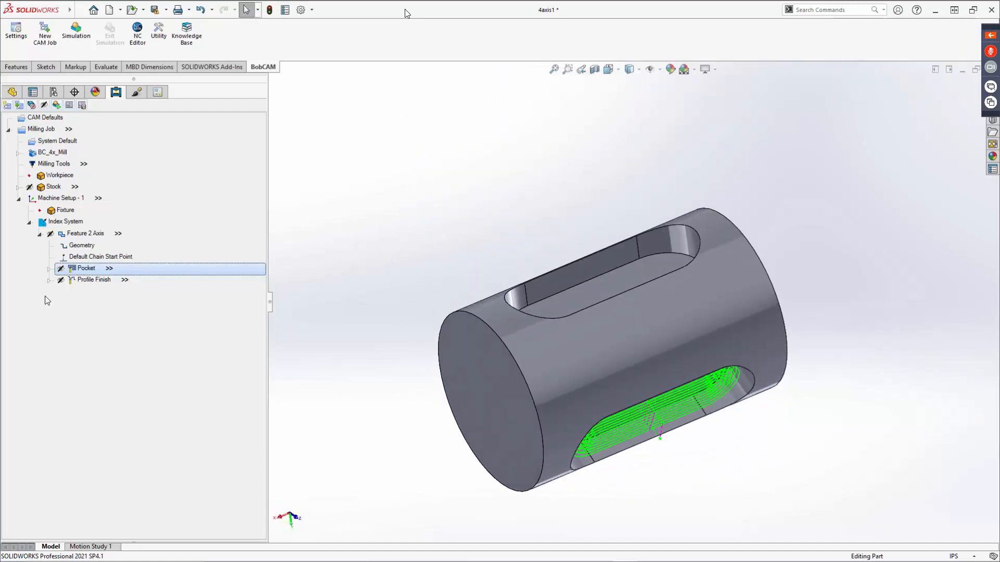
pyautogui.rightClick(73, 233)
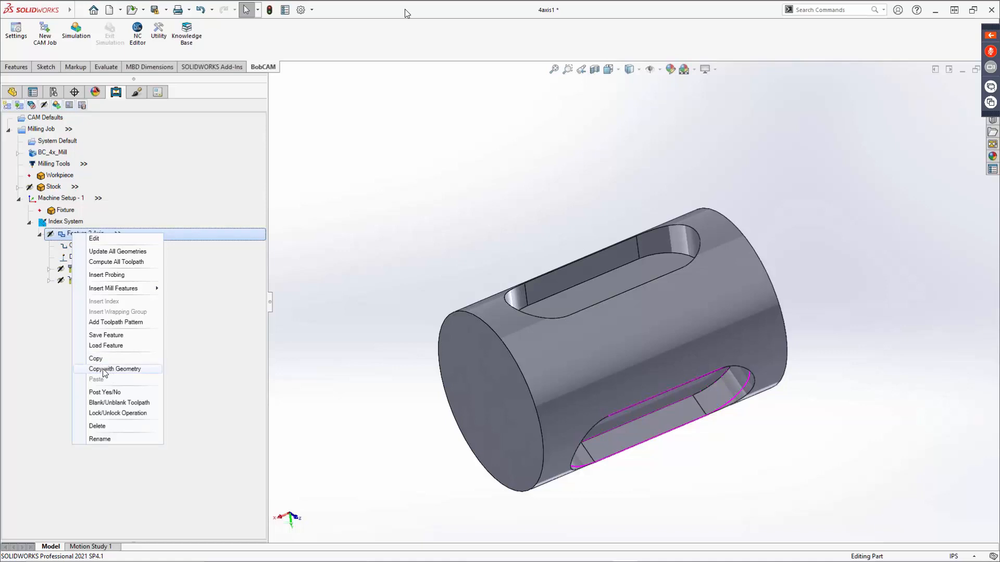
pyautogui.click(52, 328)
pyautogui.rightClick(73, 199)
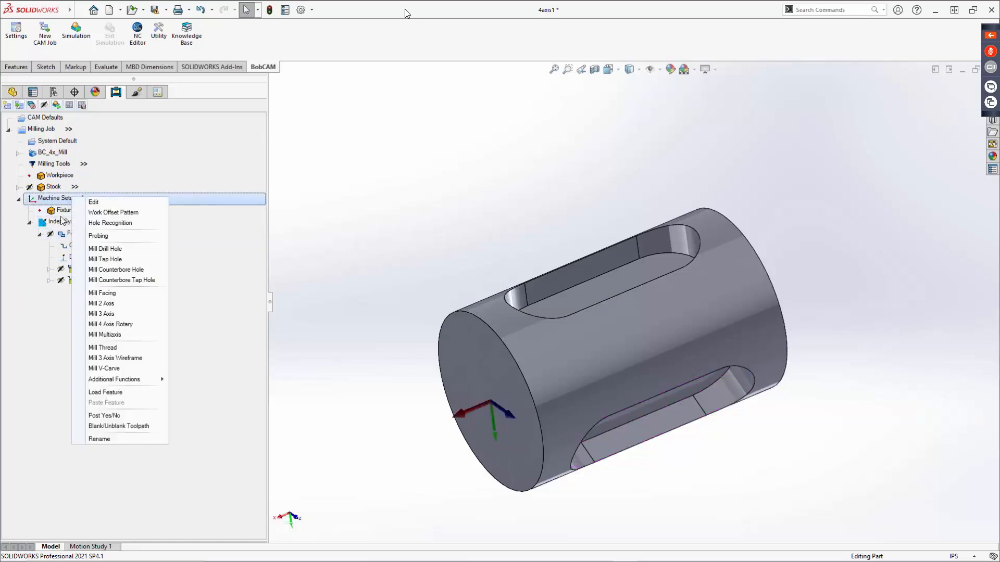
pyautogui.moveTo(123, 383)
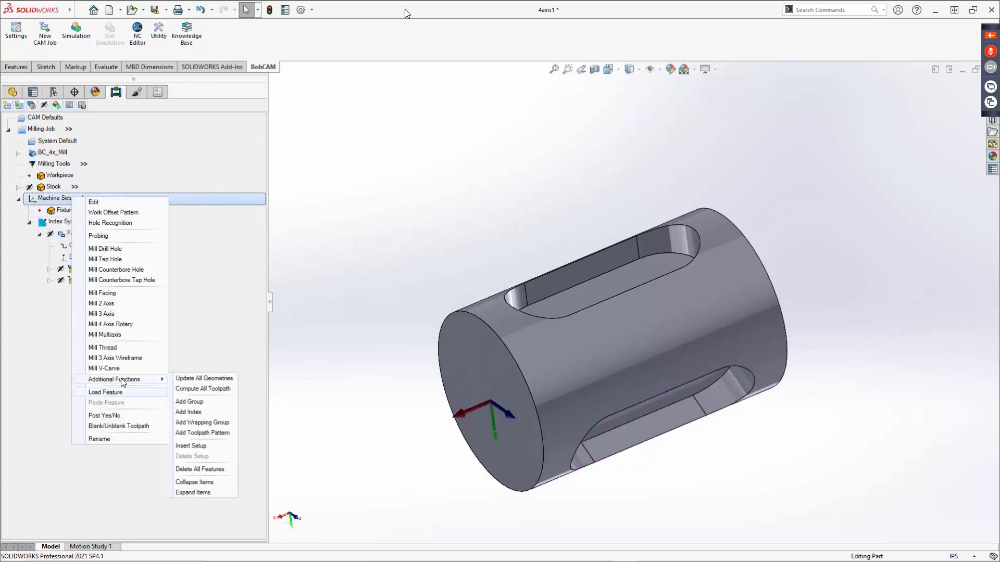
pyautogui.click(193, 413)
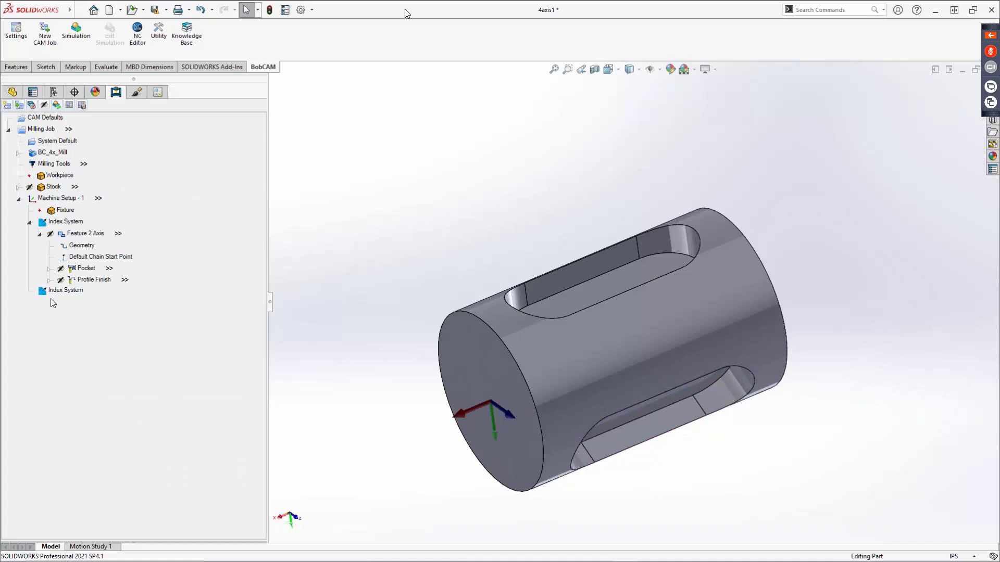
# Copy Feature 2 Axis with its geometry into the new index system, loading the Top of Feature and Depth values.
pyautogui.rightClick(75, 233)
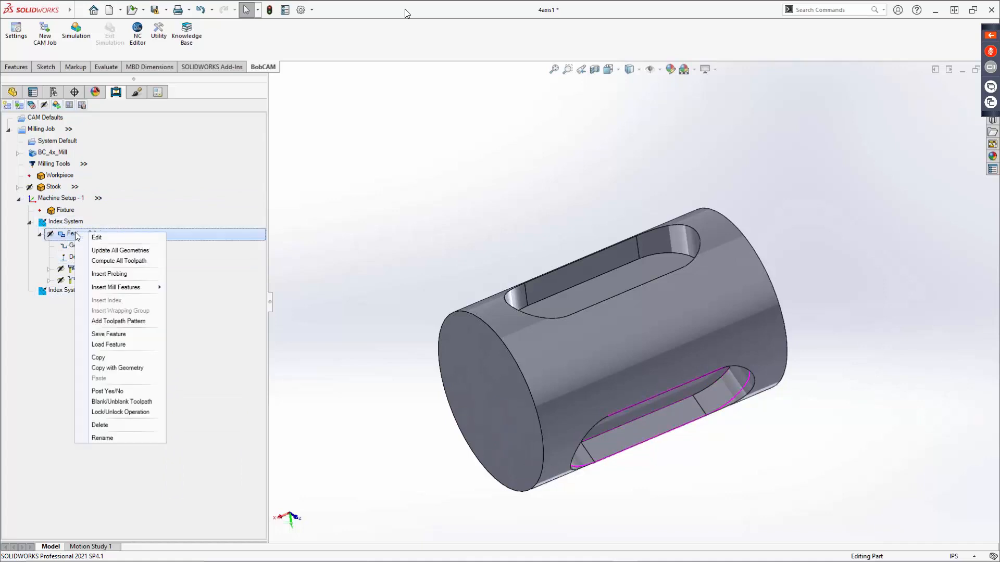
pyautogui.click(119, 368)
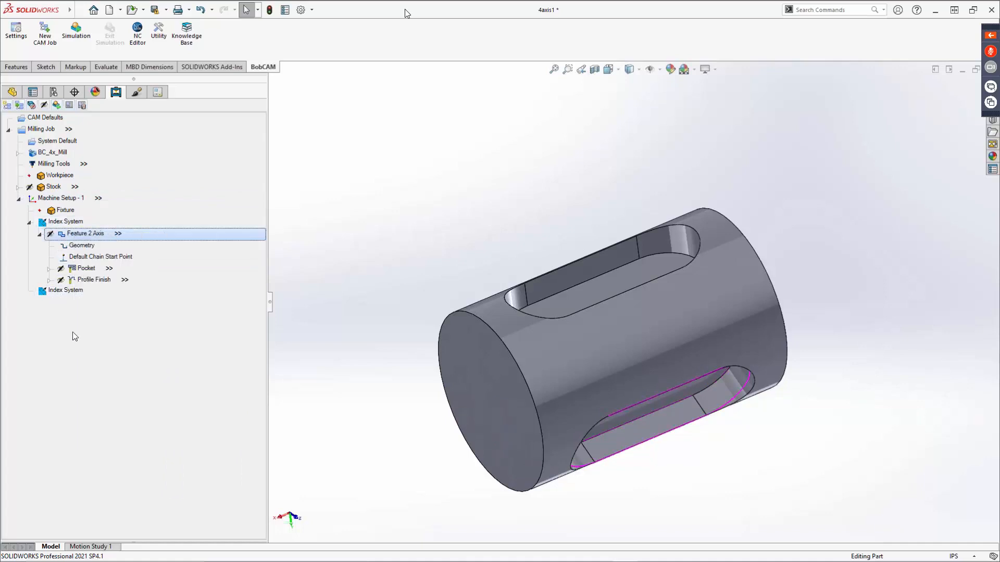
pyautogui.rightClick(65, 294)
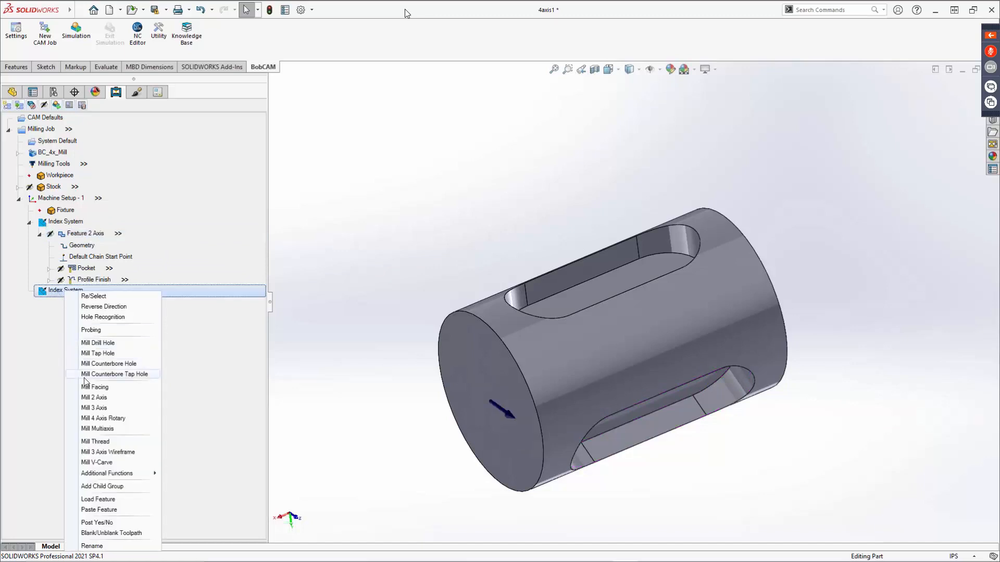
pyautogui.click(99, 510)
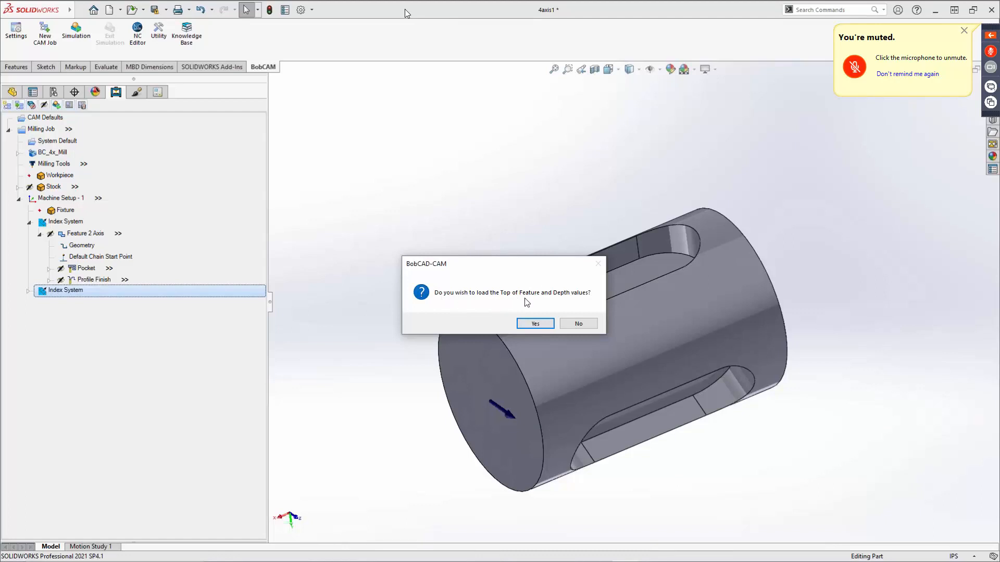
pyautogui.click(536, 324)
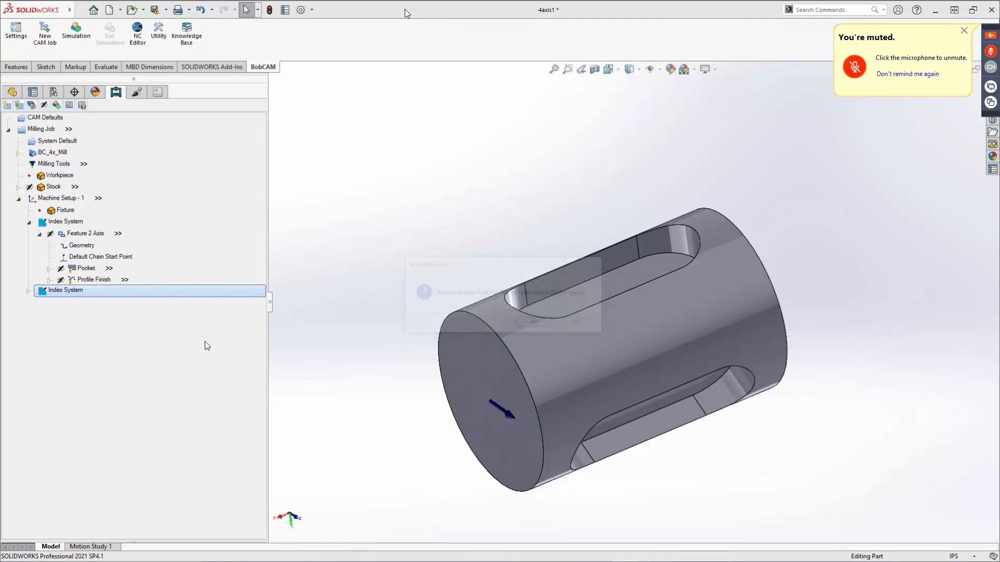
pyautogui.click(28, 292)
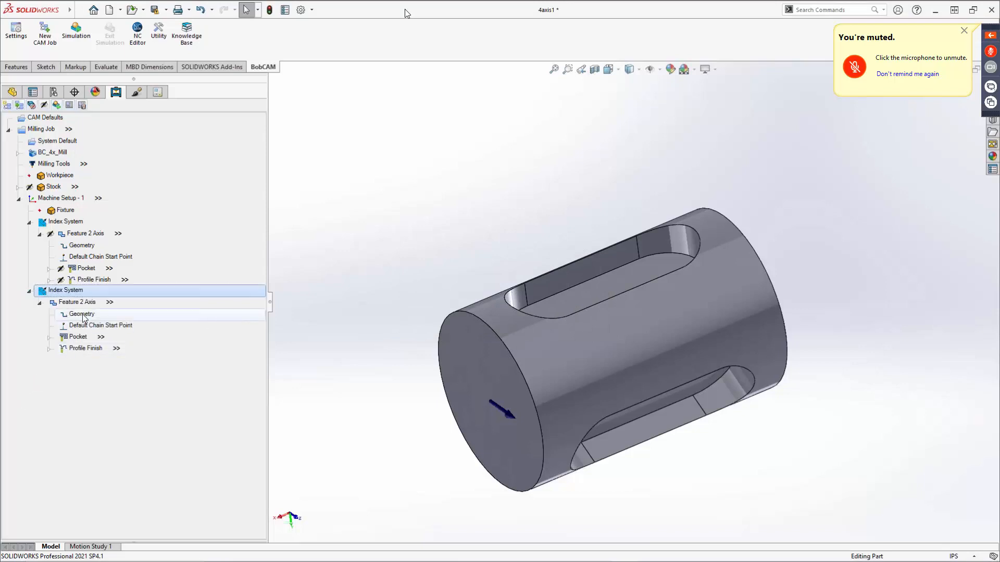
# Reselect the second index system's location using the flat floor face of the next slot.
pyautogui.moveTo(410, 310); pyautogui.dragTo(527, 325, button='middle')
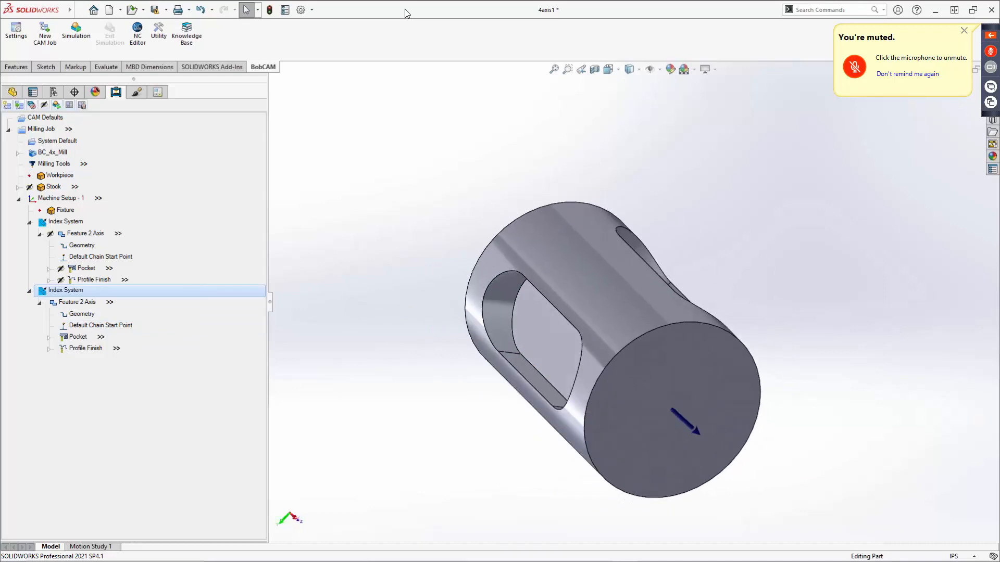
pyautogui.rightClick(61, 290)
pyautogui.click(83, 295)
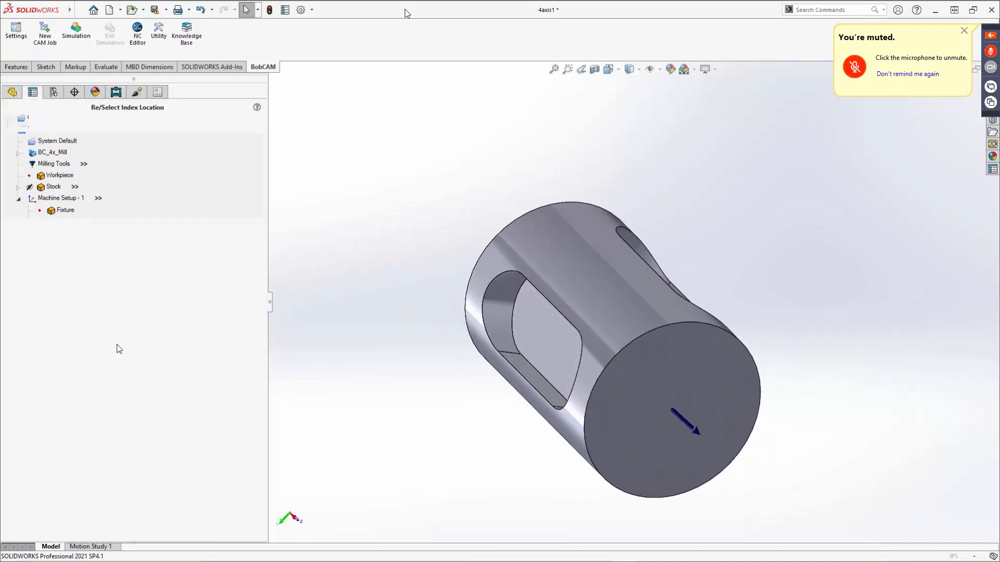
pyautogui.click(557, 345)
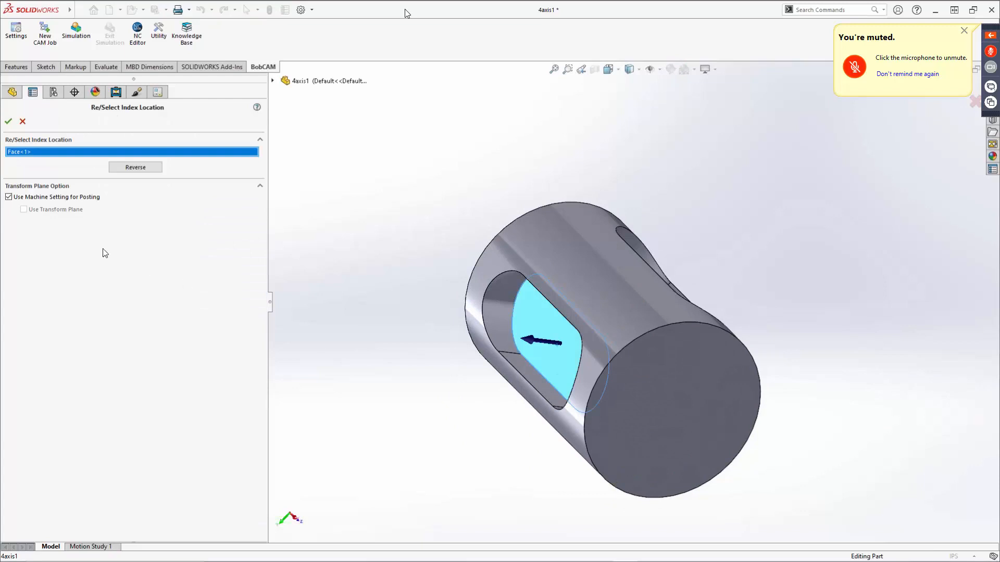
pyautogui.click(9, 121)
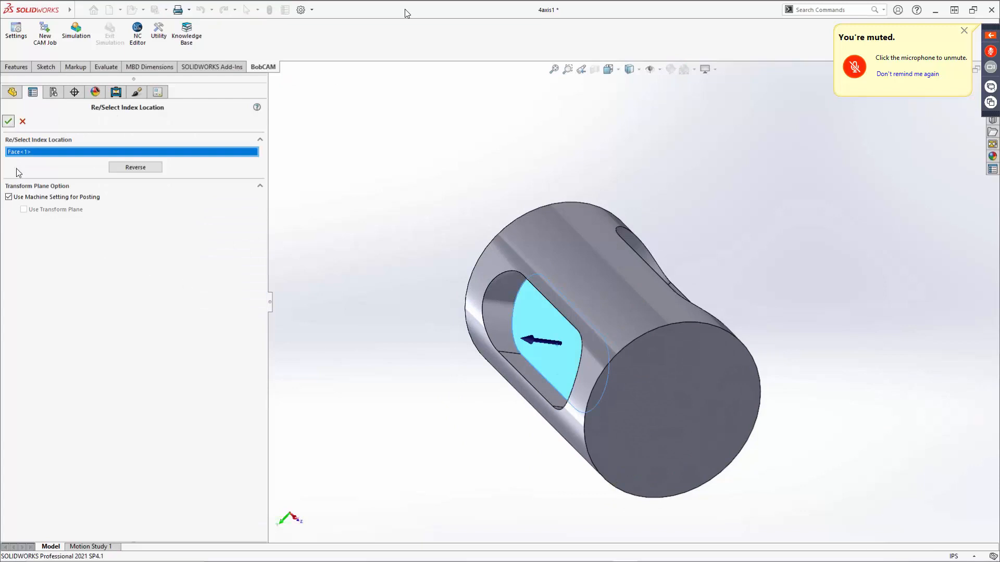
# Replace the copied Feature 2 Axis geometry with the floor face of the second slot.
pyautogui.click(83, 315)
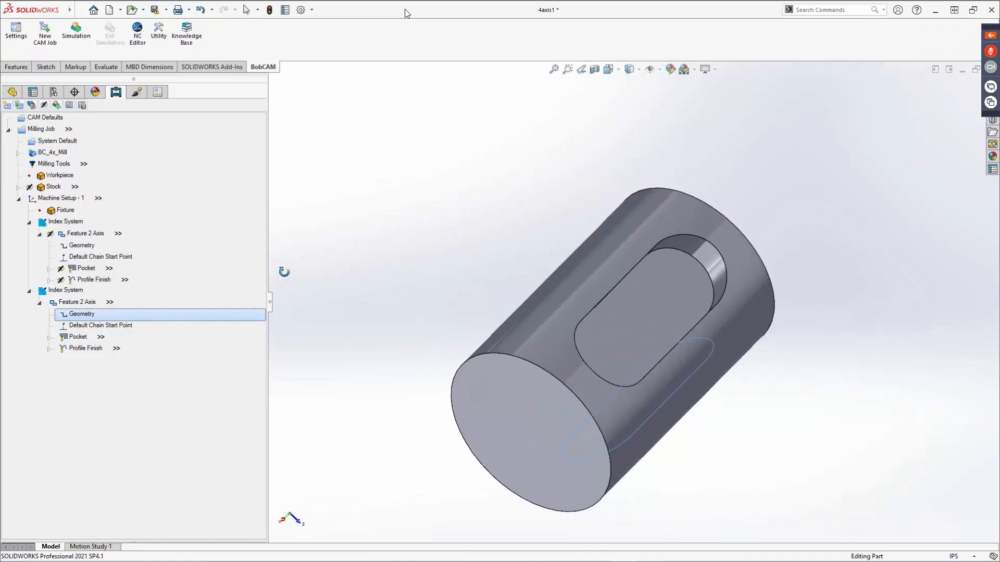
pyautogui.click(81, 246)
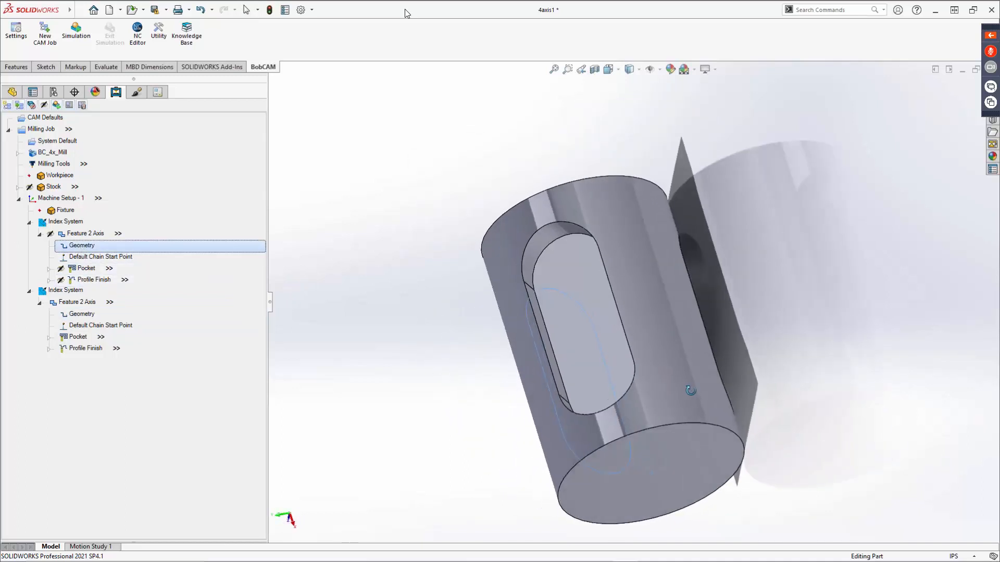
pyautogui.rightClick(84, 315)
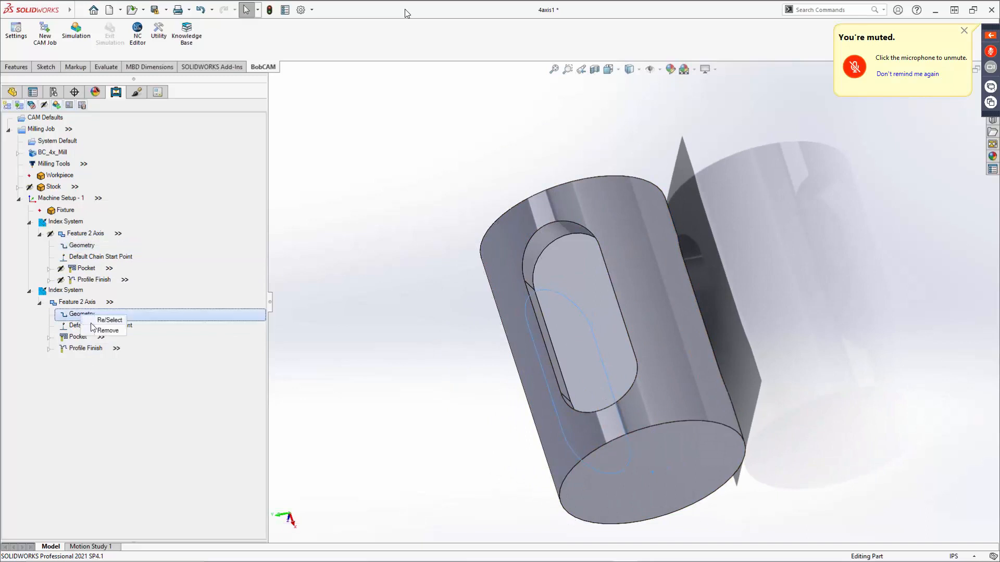
pyautogui.click(106, 320)
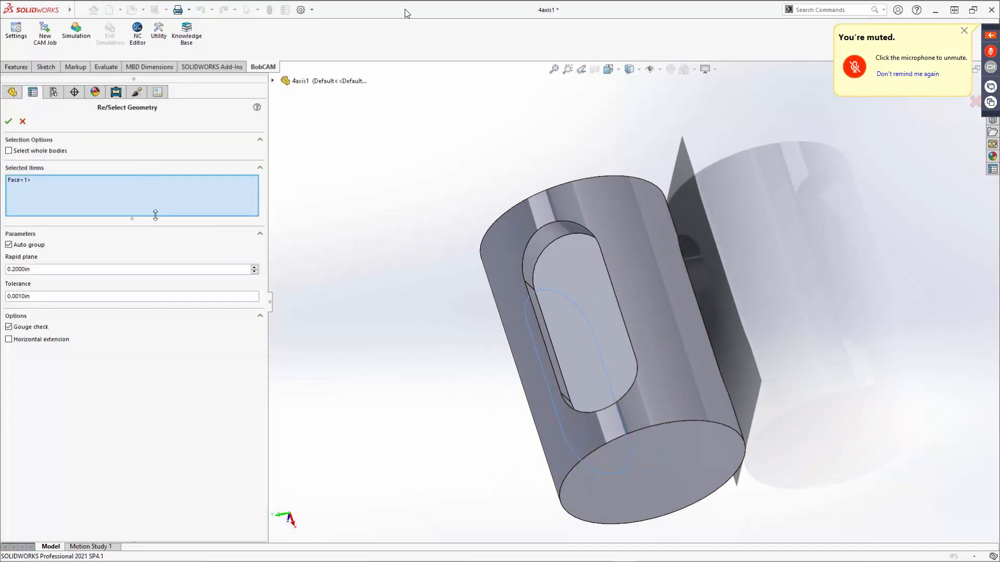
pyautogui.rightClick(74, 183)
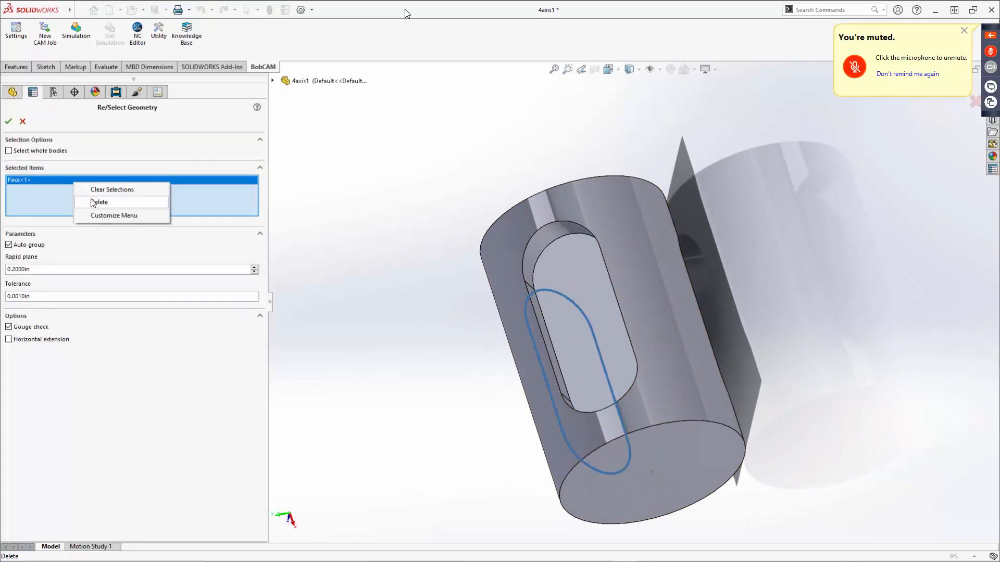
pyautogui.click(104, 191)
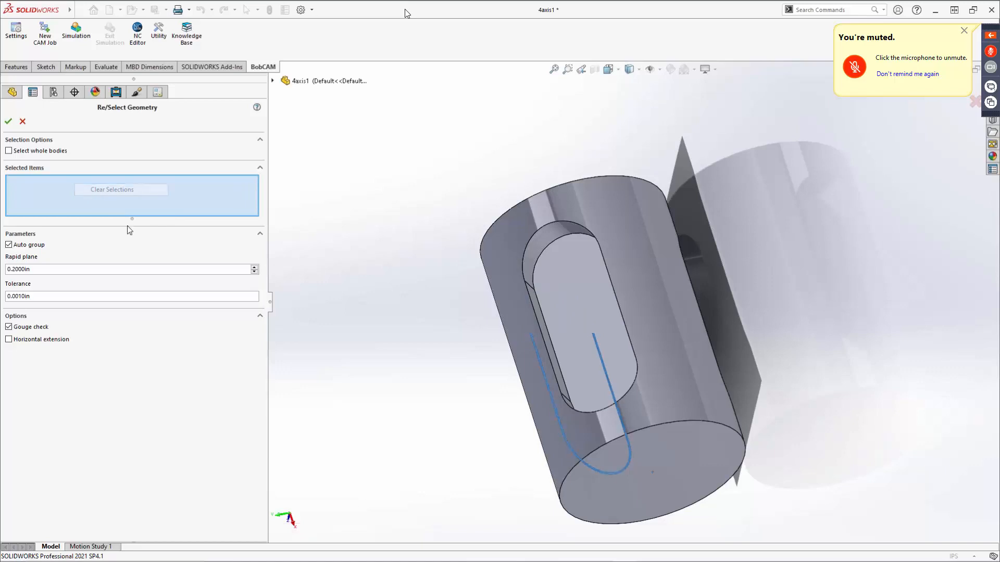
pyautogui.click(592, 309)
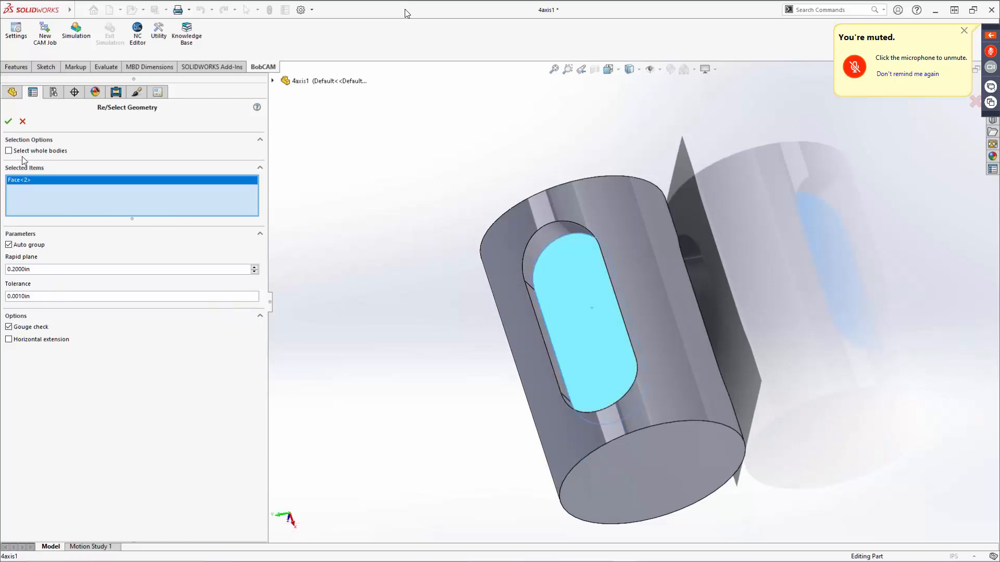
pyautogui.click(9, 121)
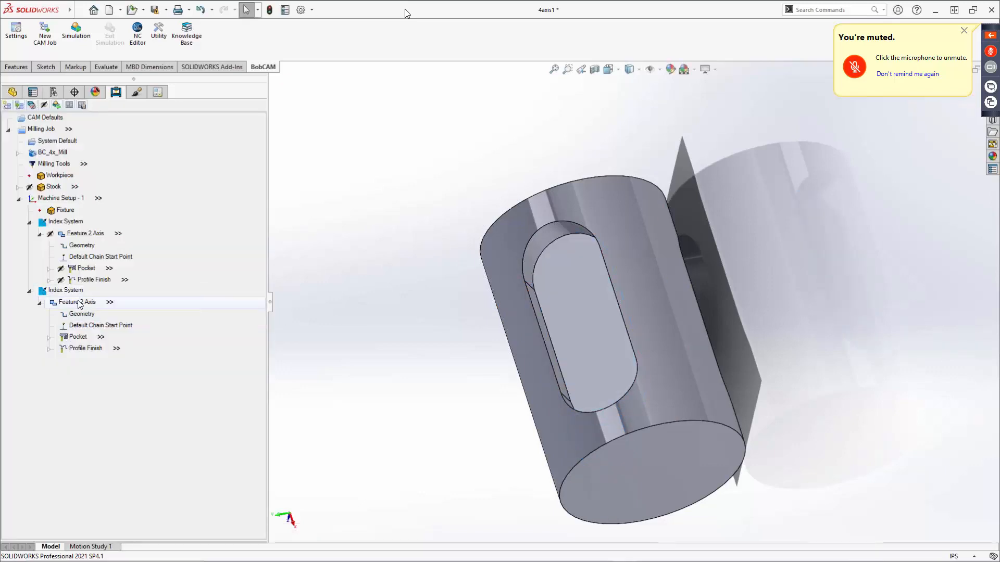
# Compute all toolpaths for the copied Feature 2 Axis and check them and the index direction in the second slot.
pyautogui.rightClick(79, 304)
pyautogui.click(102, 330)
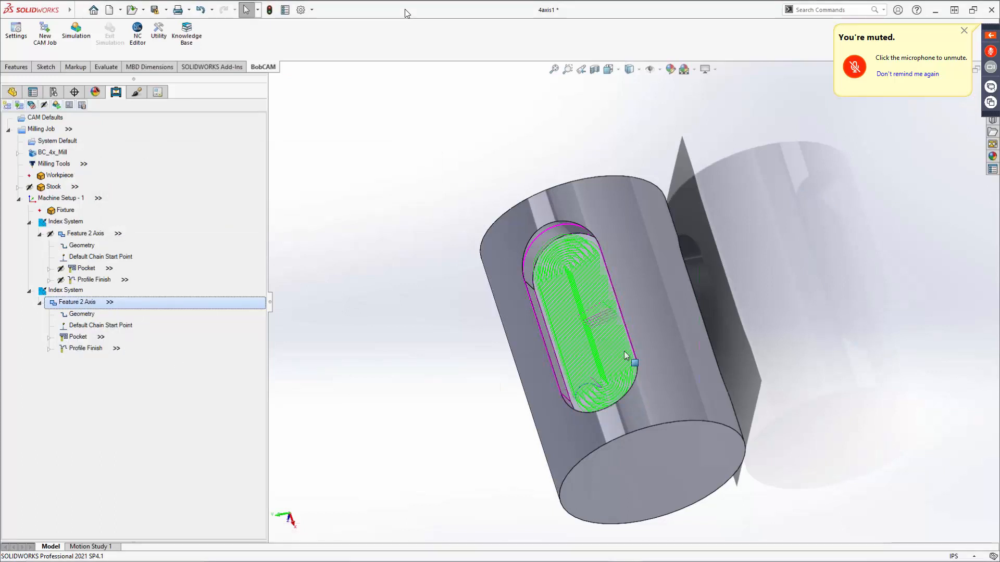
pyautogui.moveTo(626, 356); pyautogui.dragTo(526, 271, button='middle')
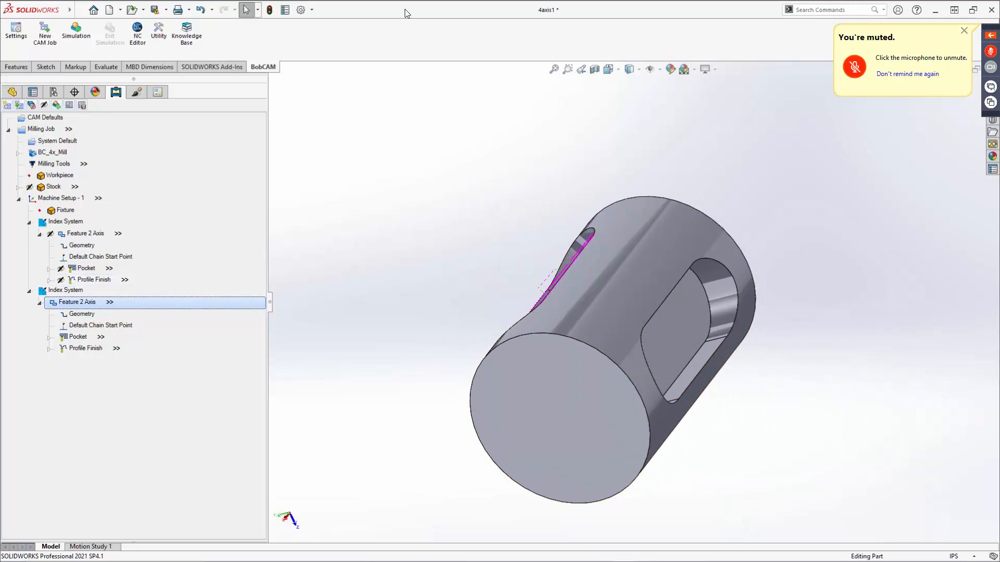
pyautogui.click(60, 293)
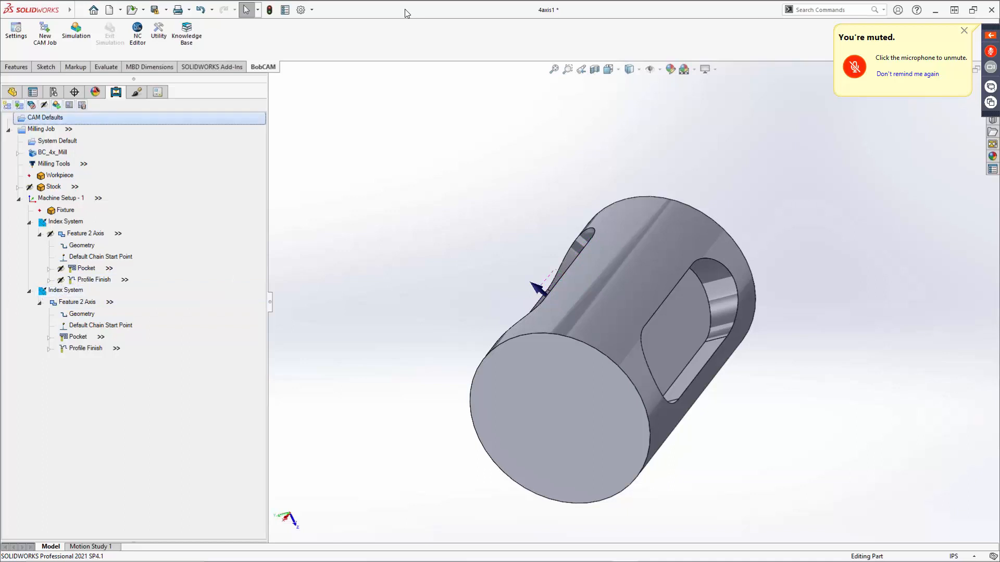
# Delete the second index system together with its copied Feature 2 Axis from the machine setup.
pyautogui.click(60, 293)
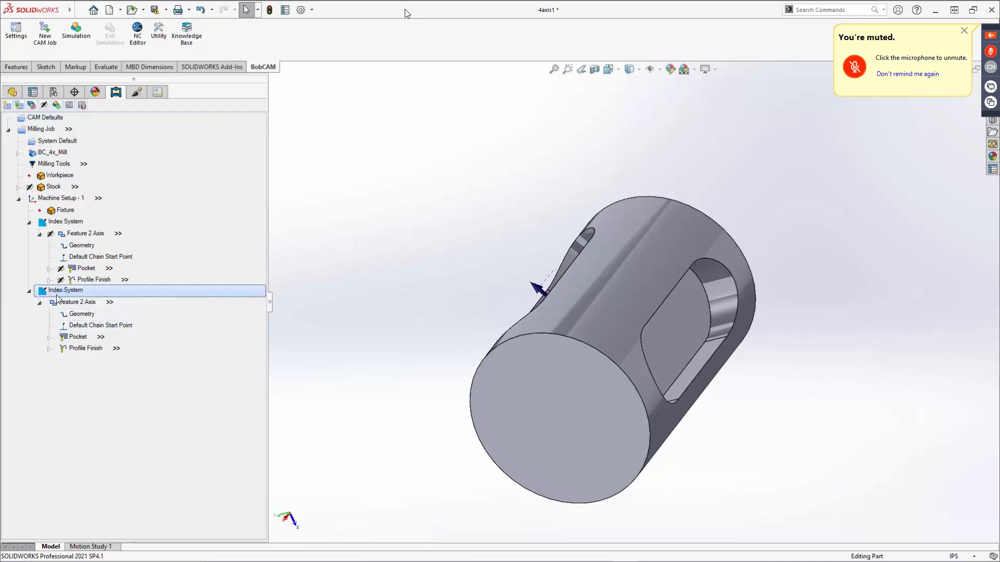
pyautogui.press('Delete')
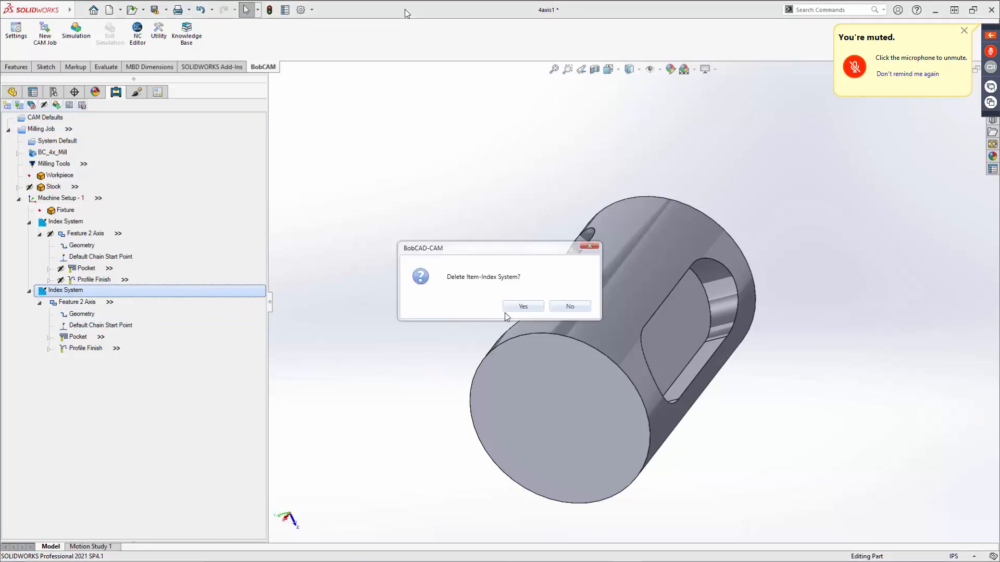
pyautogui.click(508, 308)
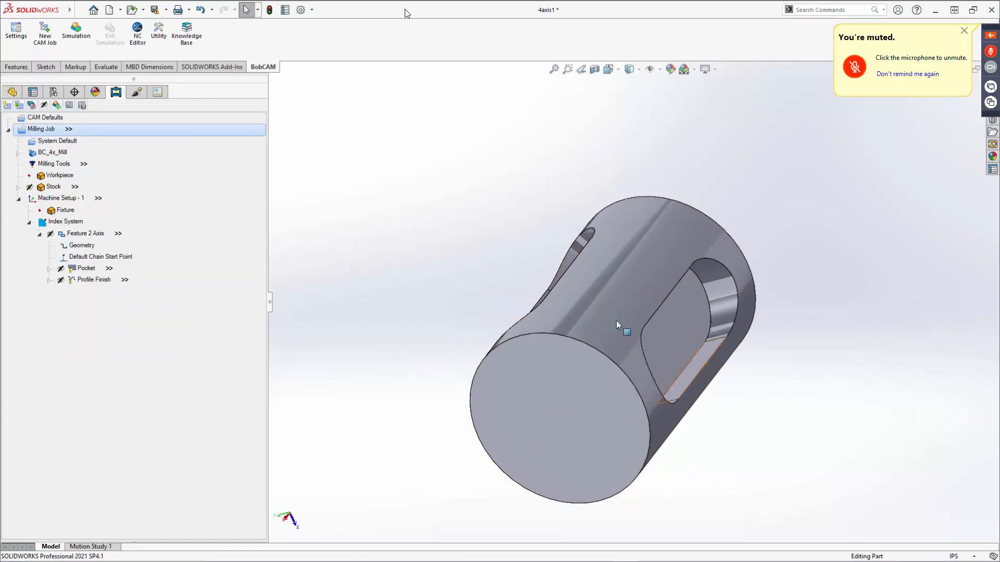
# Examine the remaining Pocket toolpath in the first slot and the slots around the cylinder.
pyautogui.click(92, 269)
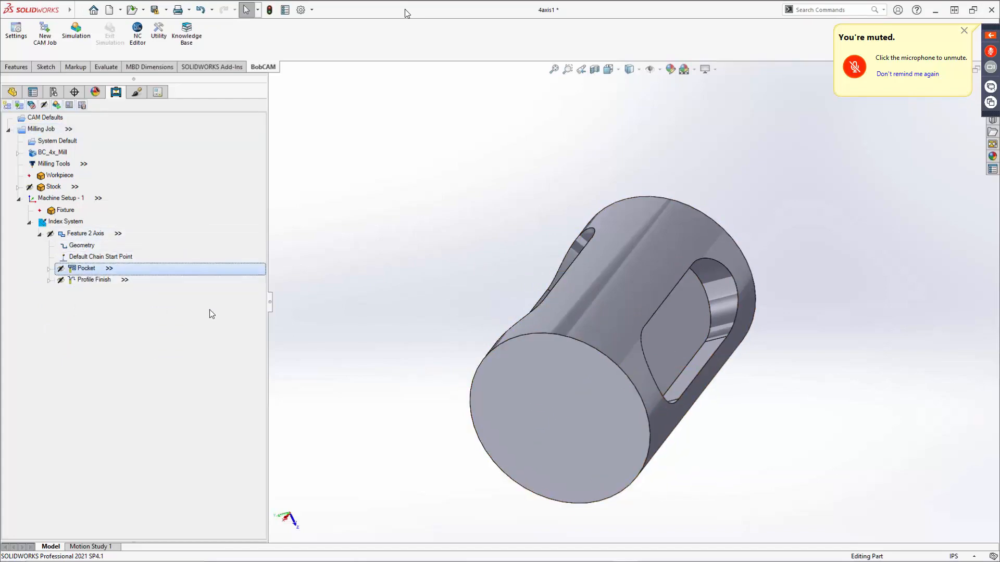
pyautogui.moveTo(489, 272); pyautogui.dragTo(622, 97, button='middle')
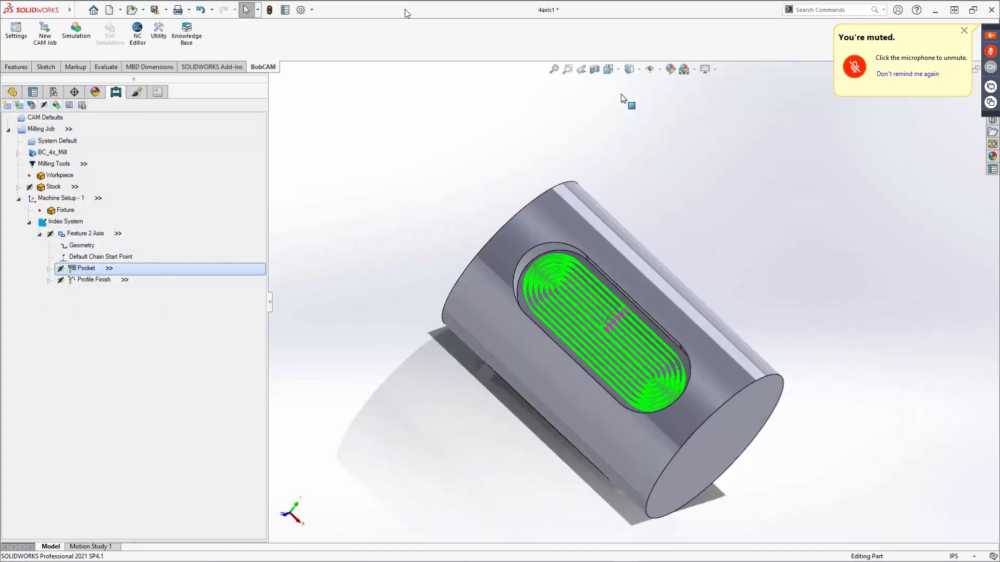
pyautogui.moveTo(573, 281); pyautogui.dragTo(375, 438, button='middle')
pyautogui.moveTo(630, 313); pyautogui.dragTo(583, 354, button='middle')
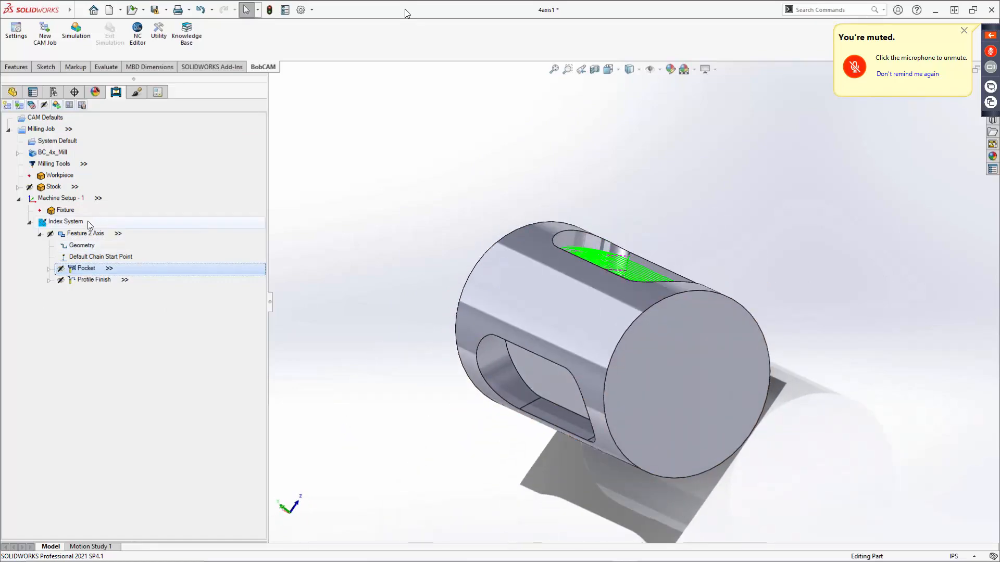
# Add a Rotate toolpath pattern to Machine Setup - 1 with 3D Option enabled, a 120° angle and 2 copies.
pyautogui.rightClick(72, 199)
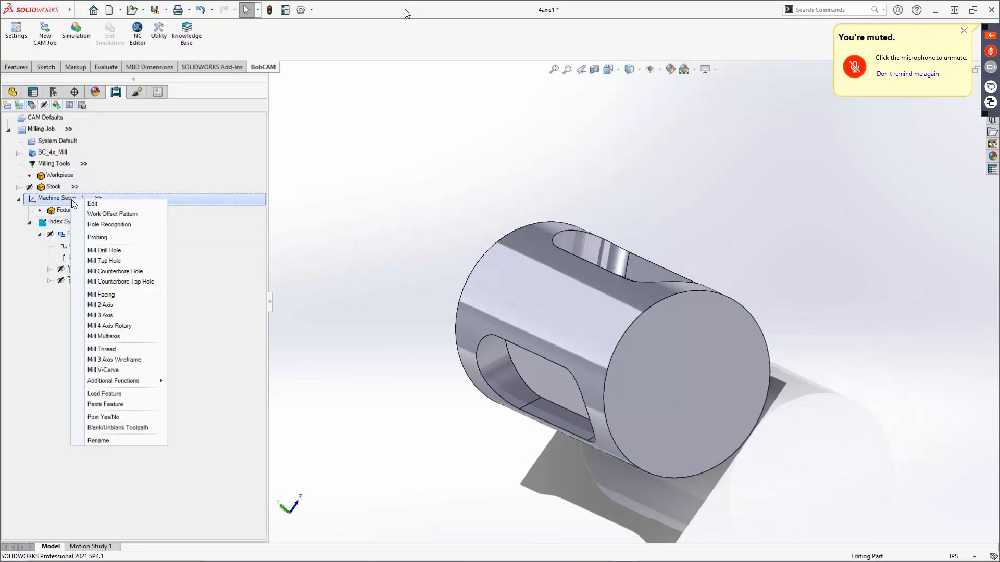
pyautogui.moveTo(124, 382)
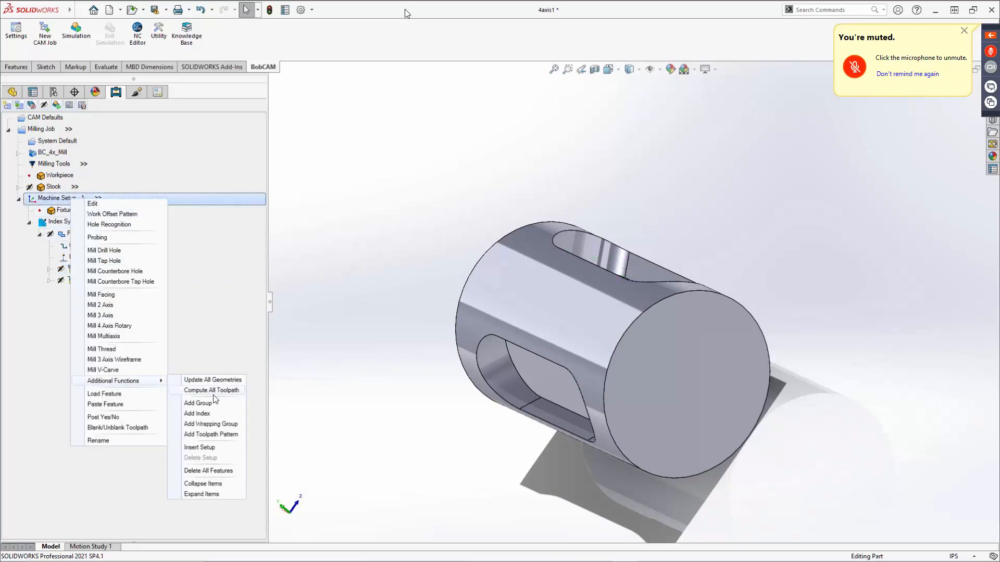
pyautogui.click(216, 436)
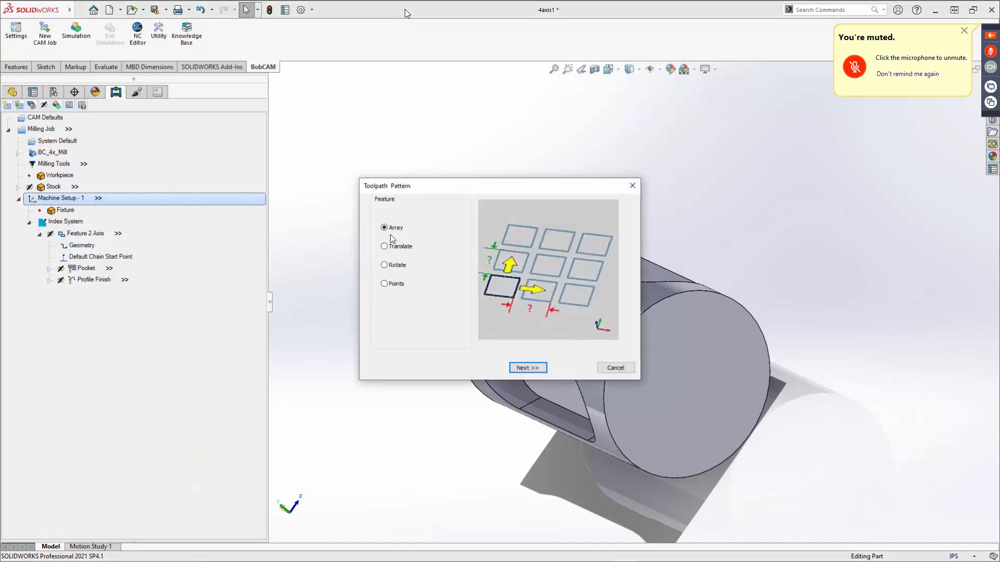
pyautogui.click(385, 266)
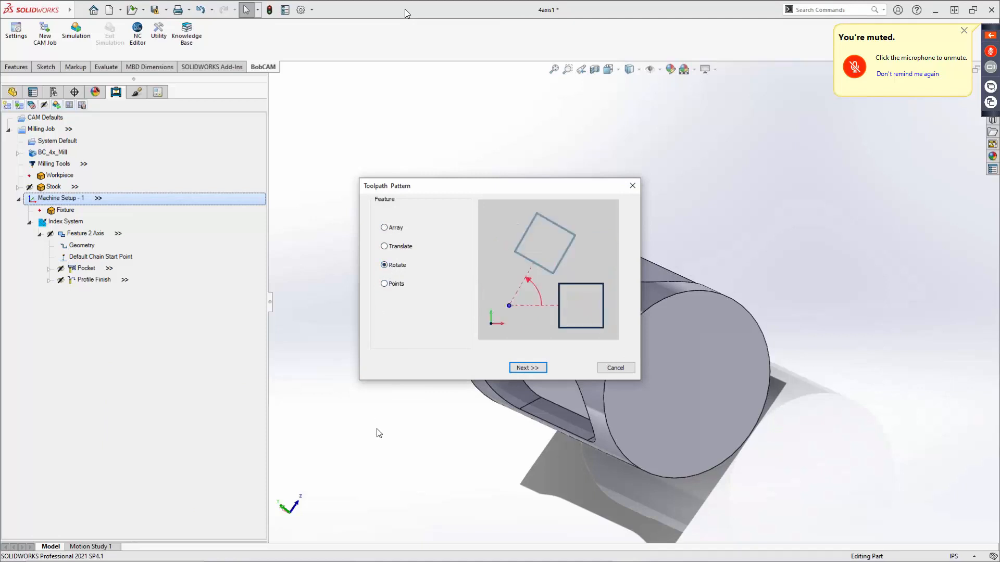
pyautogui.click(528, 368)
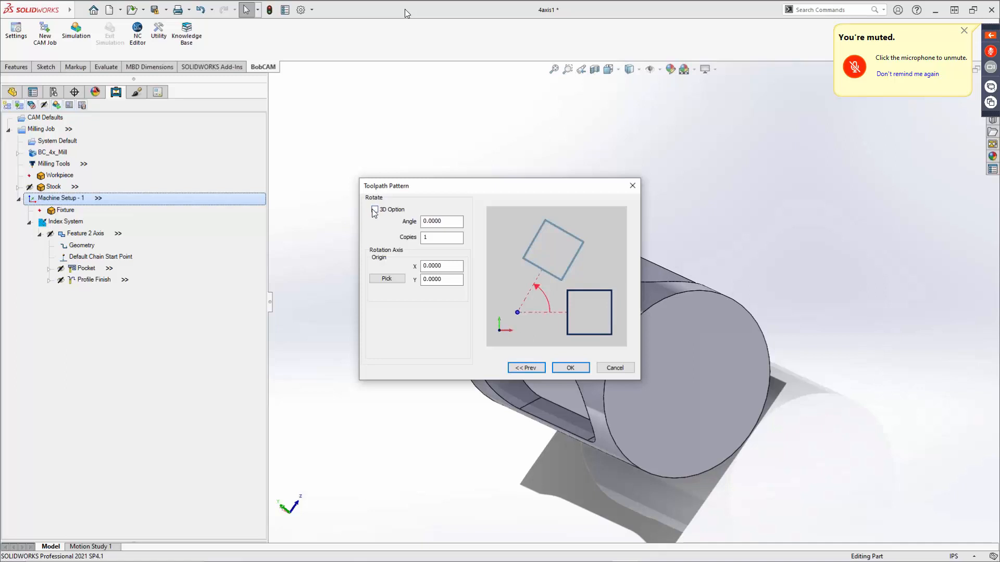
pyautogui.click(375, 210)
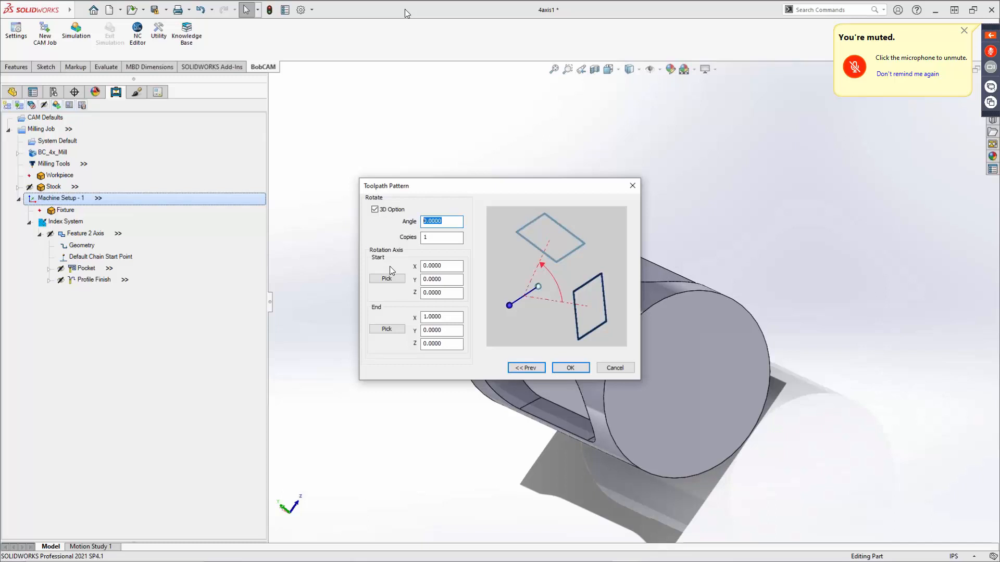
pyautogui.write('36')
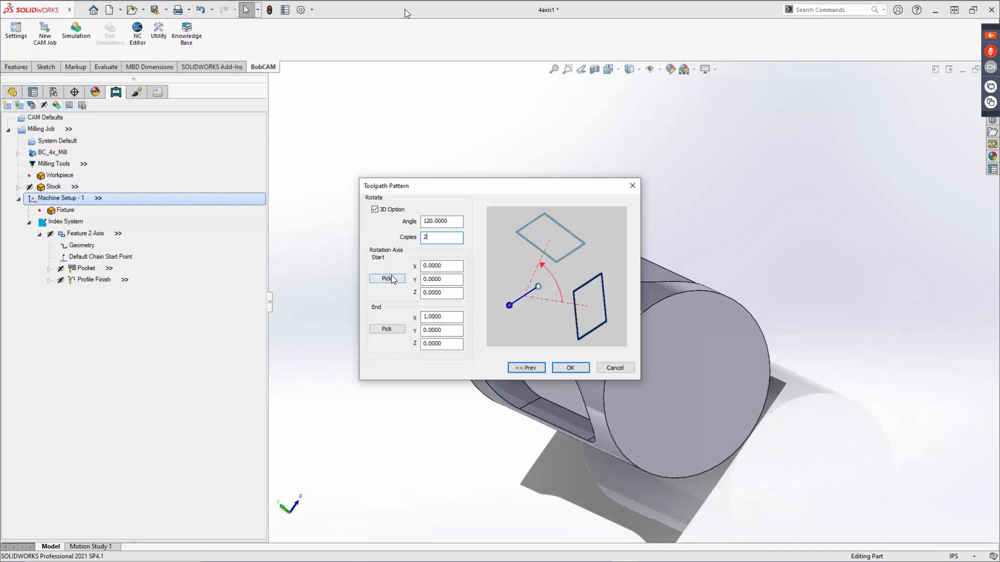
pyautogui.click(570, 369)
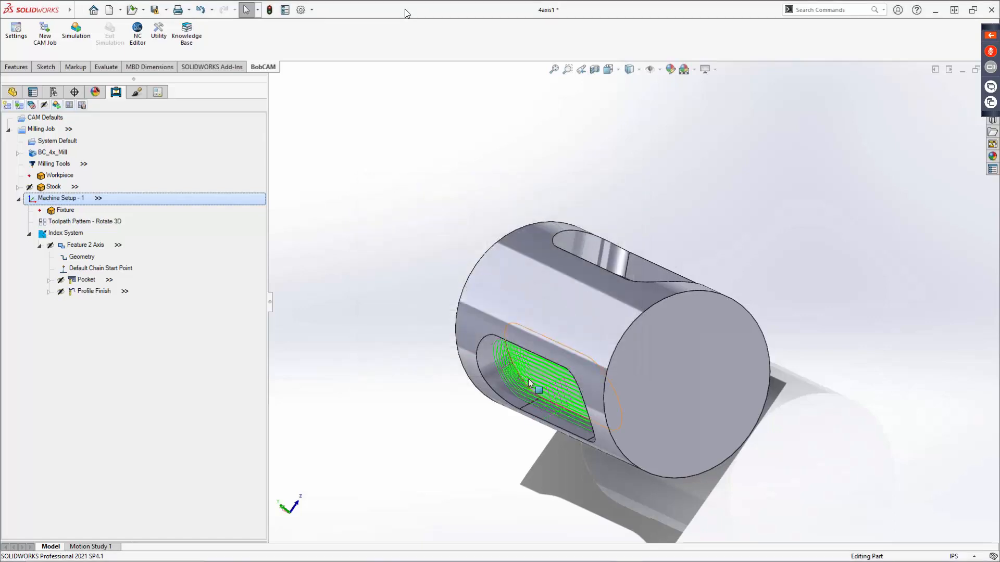
# Check the rotated Pocket toolpaths in all the slots around the cylinder.
pyautogui.moveTo(528, 379); pyautogui.dragTo(554, 244, button='middle')
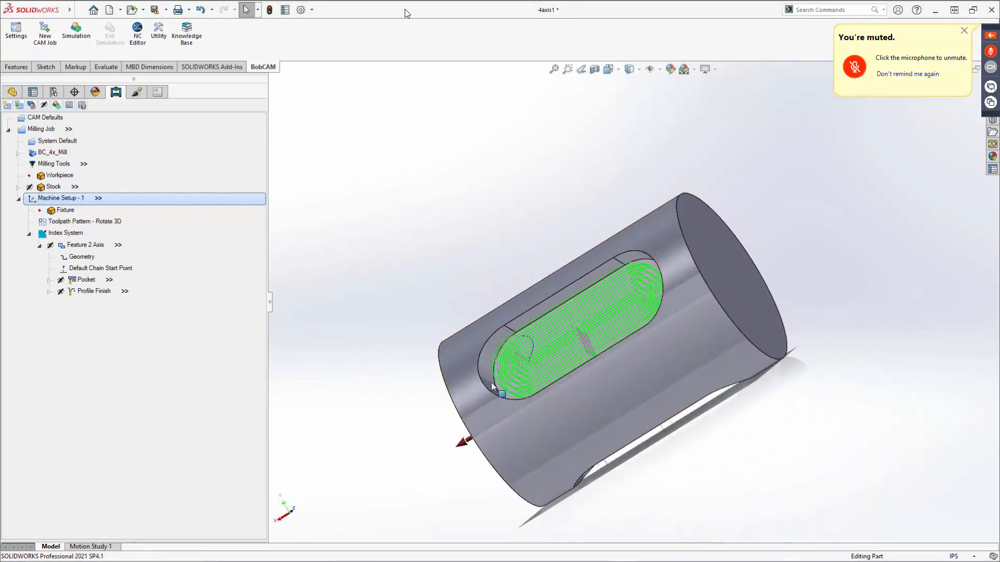
pyautogui.moveTo(498, 412); pyautogui.dragTo(453, 480, button='middle')
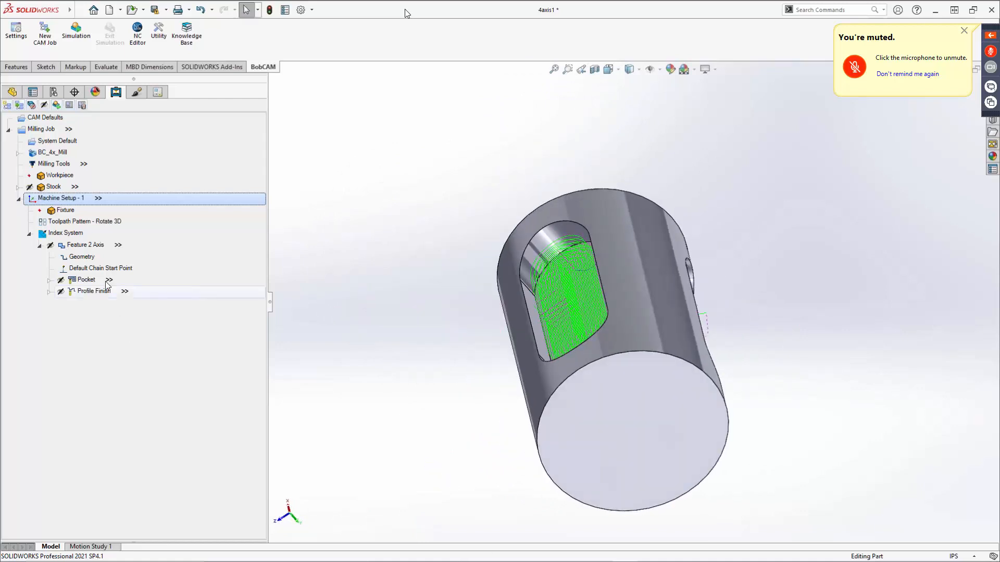
pyautogui.click(83, 222)
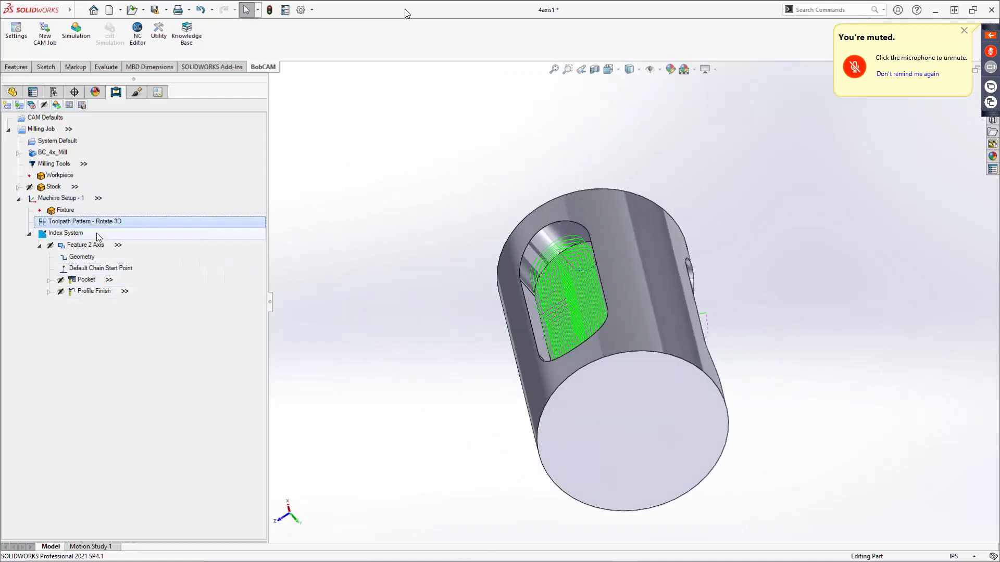
pyautogui.click(86, 281)
pyautogui.moveTo(464, 365); pyautogui.dragTo(567, 356, button='middle')
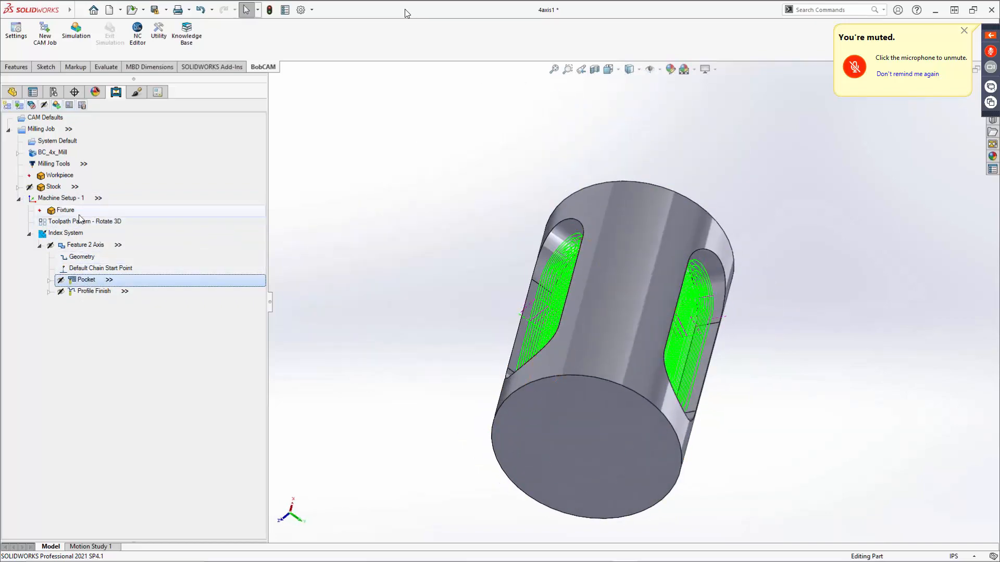
pyautogui.moveTo(581, 430); pyautogui.dragTo(646, 389, button='middle')
# Sketch a point at the centre of the cylinder's end face that is visible in the isometric view.
pyautogui.hotkey('ctrl', '7')
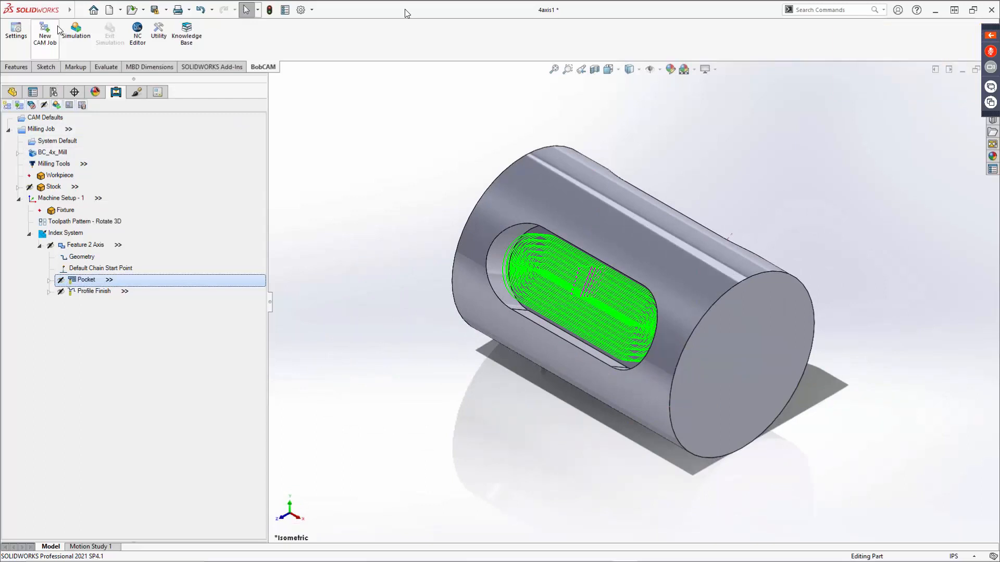
pyautogui.click(40, 67)
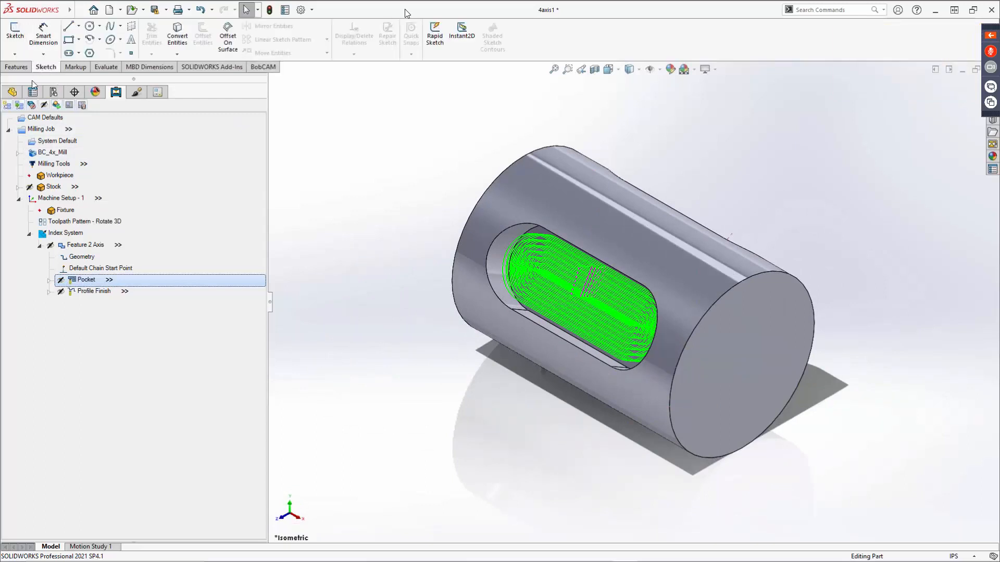
pyautogui.click(15, 32)
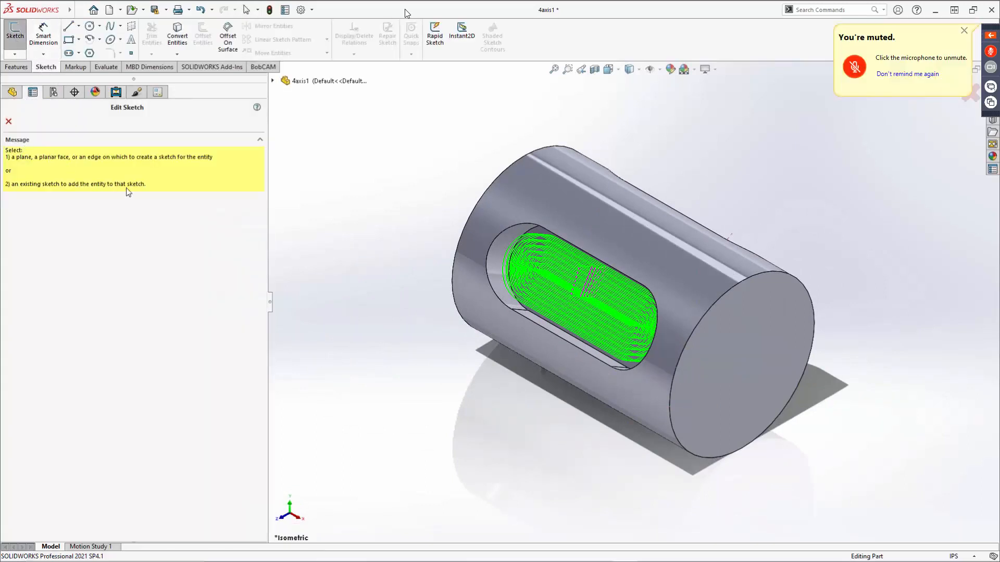
pyautogui.click(768, 336)
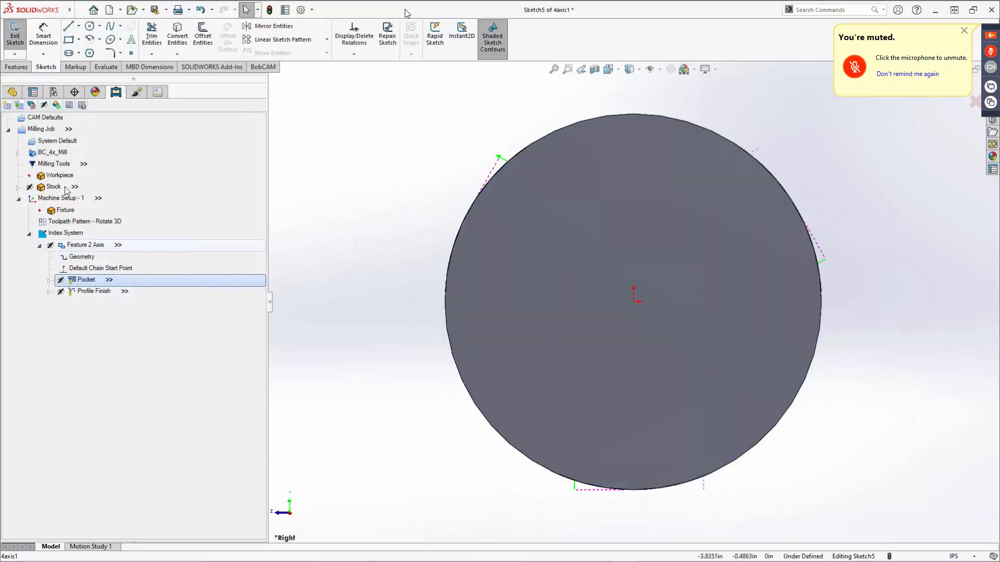
pyautogui.click(132, 55)
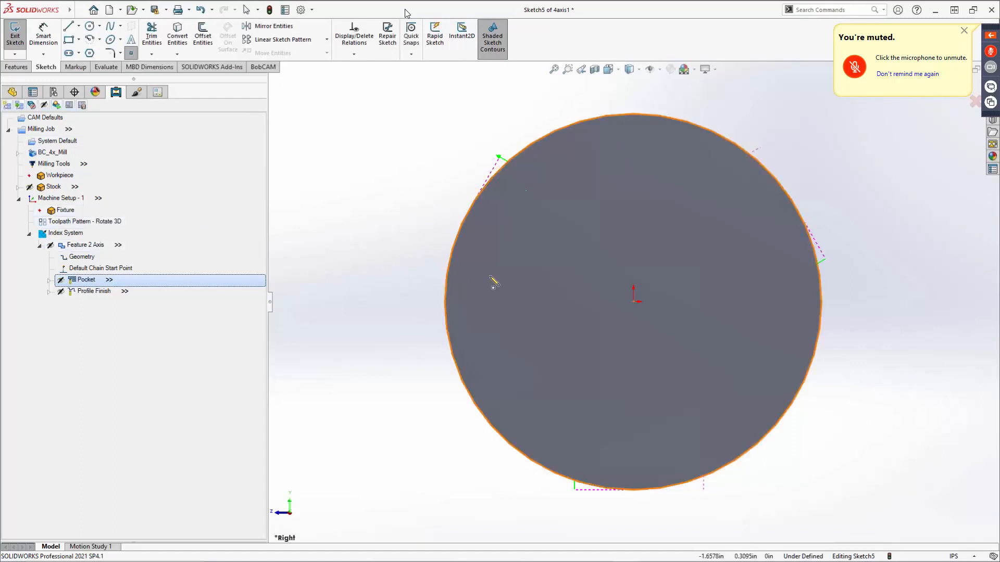
pyautogui.click(633, 302)
pyautogui.press('Escape')
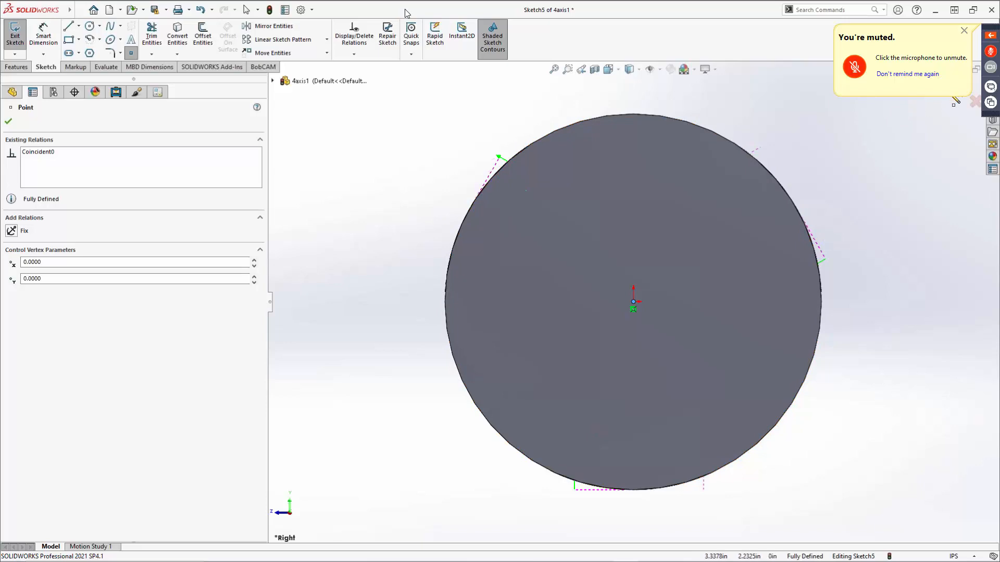
pyautogui.click(959, 100)
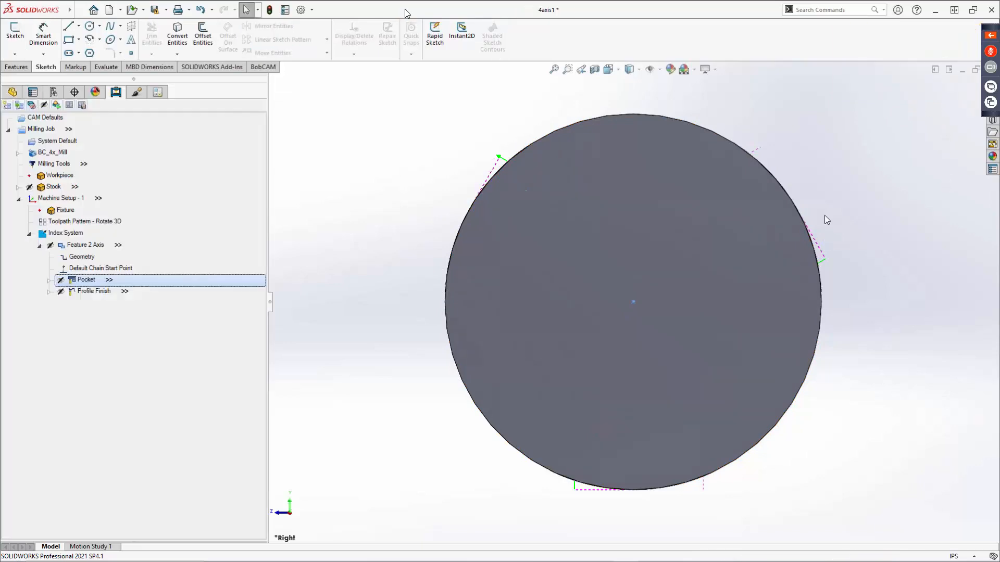
pyautogui.moveTo(417, 216); pyautogui.dragTo(595, 303, button='middle')
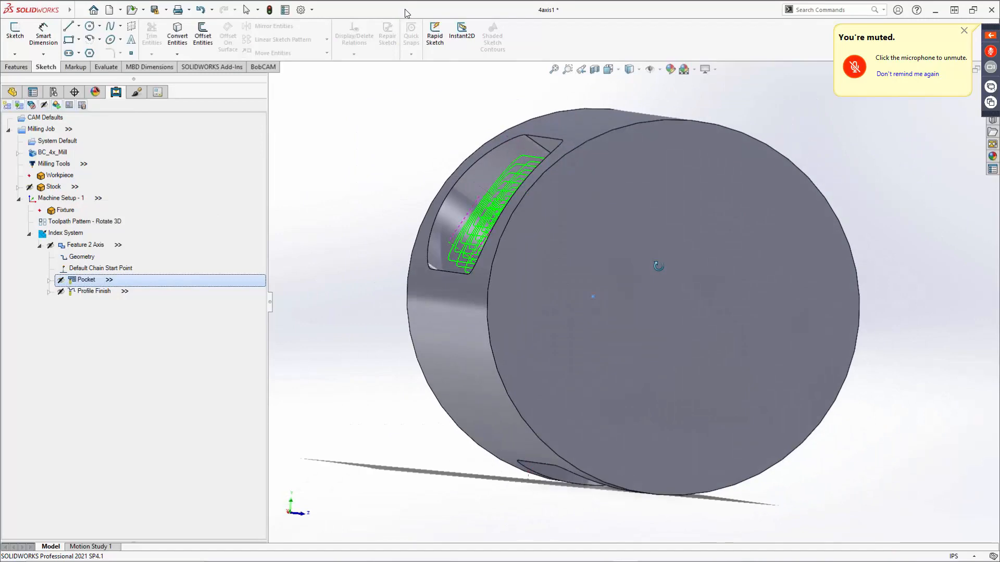
pyautogui.click(25, 34)
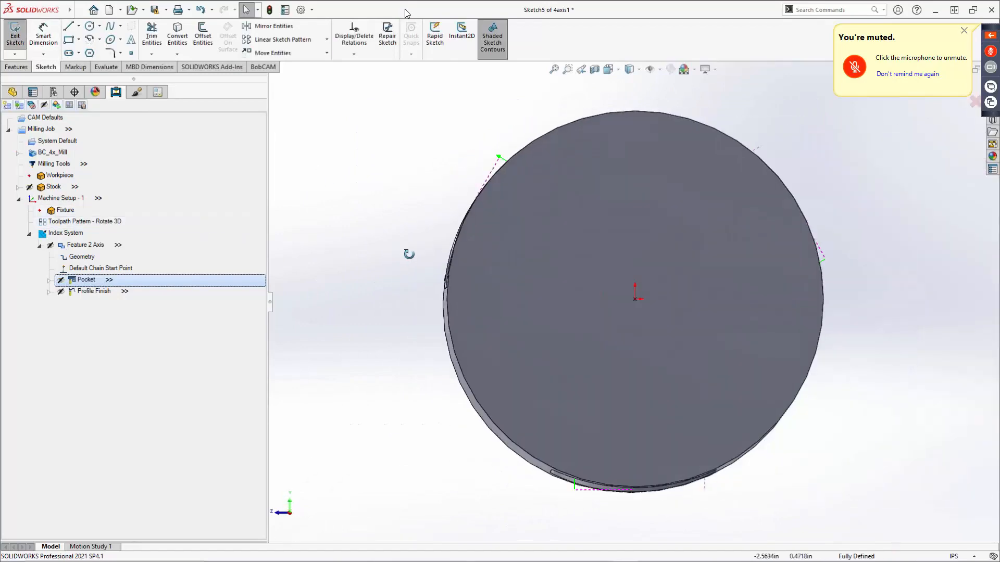
pyautogui.moveTo(409, 254); pyautogui.dragTo(627, 288, button='middle')
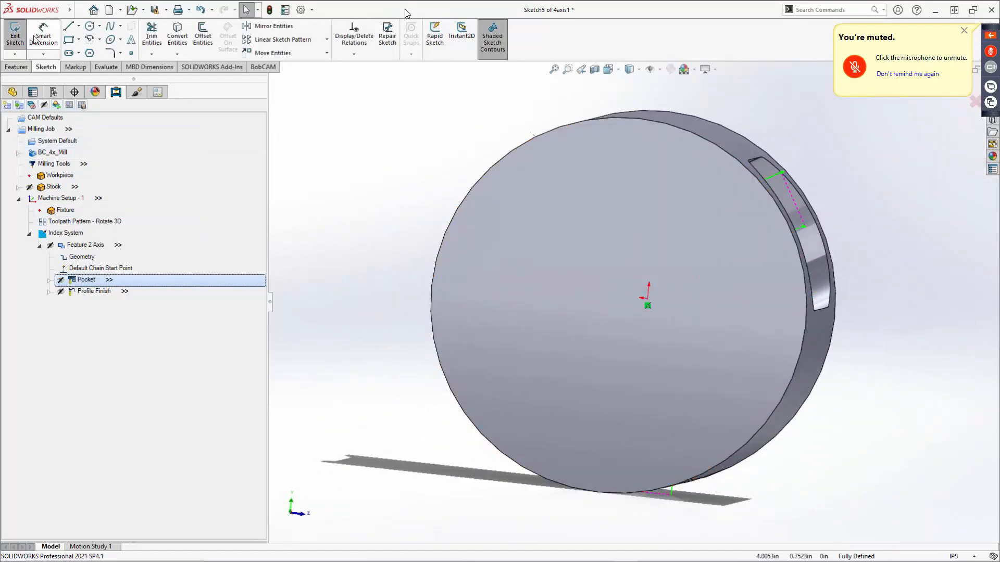
pyautogui.click(130, 53)
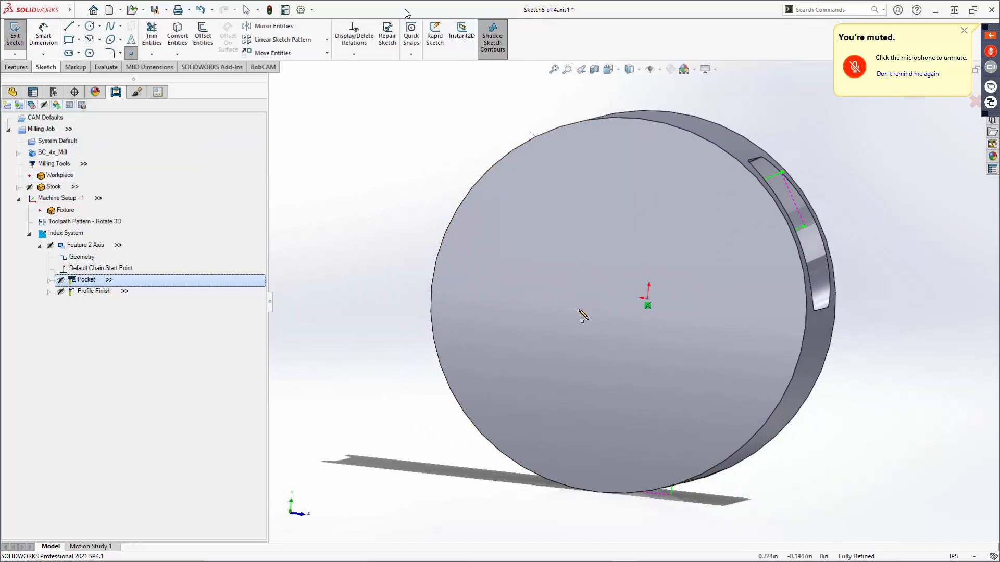
pyautogui.moveTo(597, 303)
pyautogui.mouseDown(button='middle')
pyautogui.moveTo(618, 277)
pyautogui.moveTo(605, 307)
pyautogui.moveTo(609, 300)
pyautogui.mouseUp(button='middle')
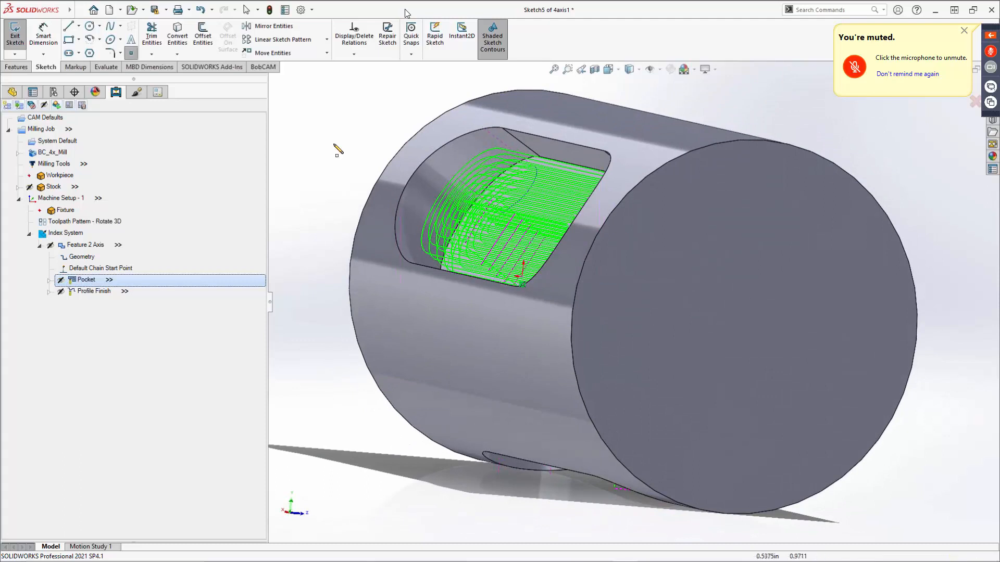
pyautogui.click(14, 55)
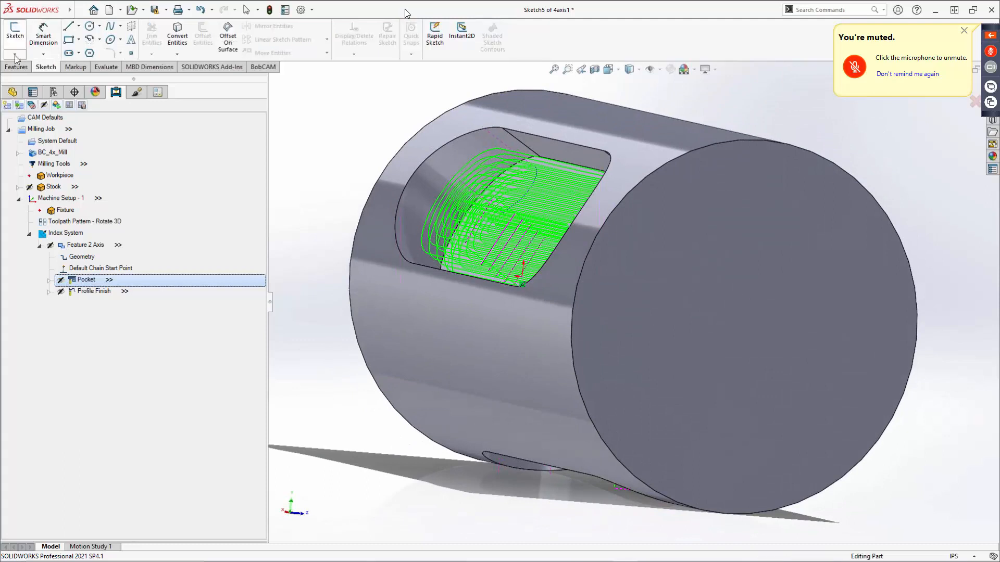
# Start a sketch on the opposite end face, auto-updating the CAM tree, and place a point at its centre.
pyautogui.click(15, 32)
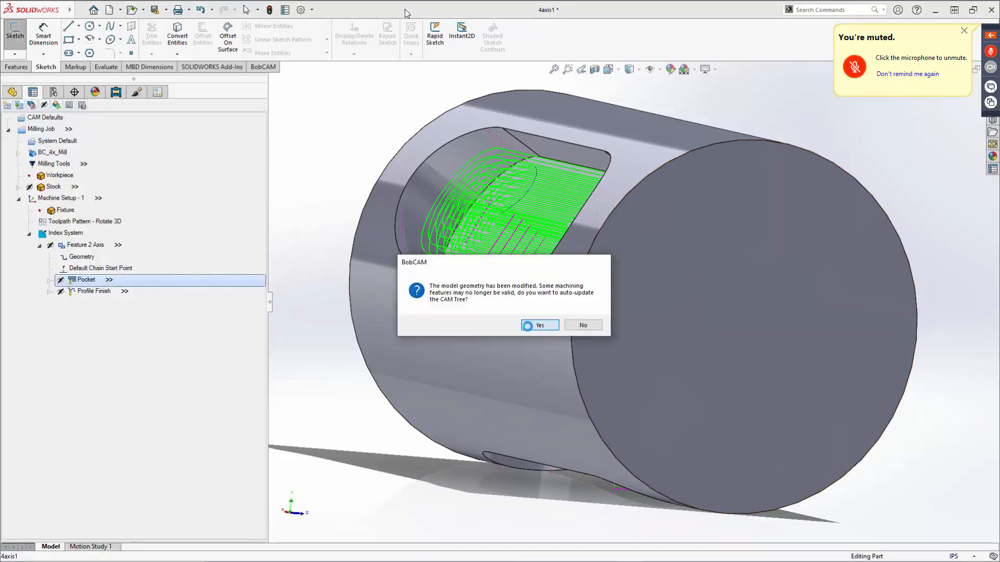
pyautogui.click(536, 326)
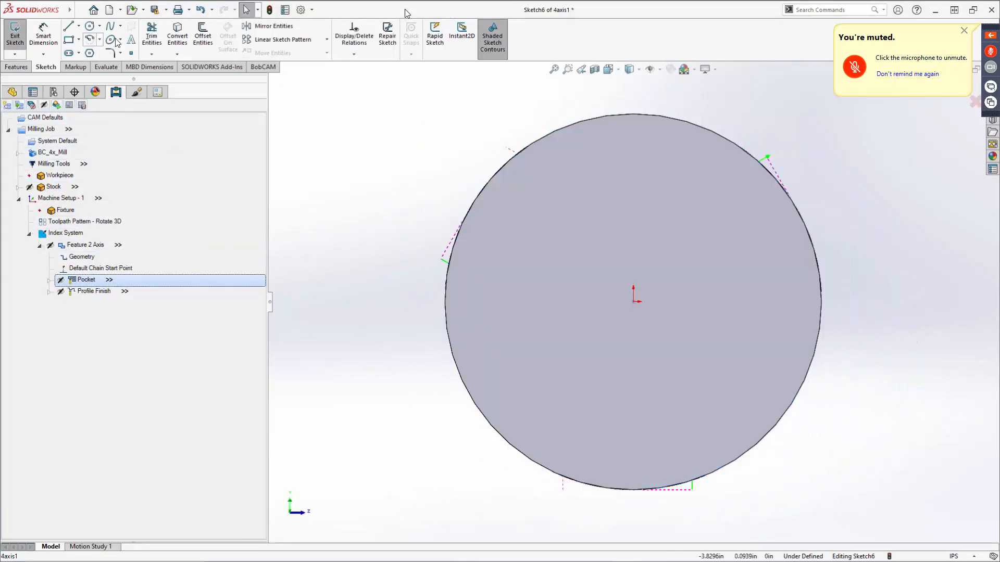
pyautogui.click(131, 54)
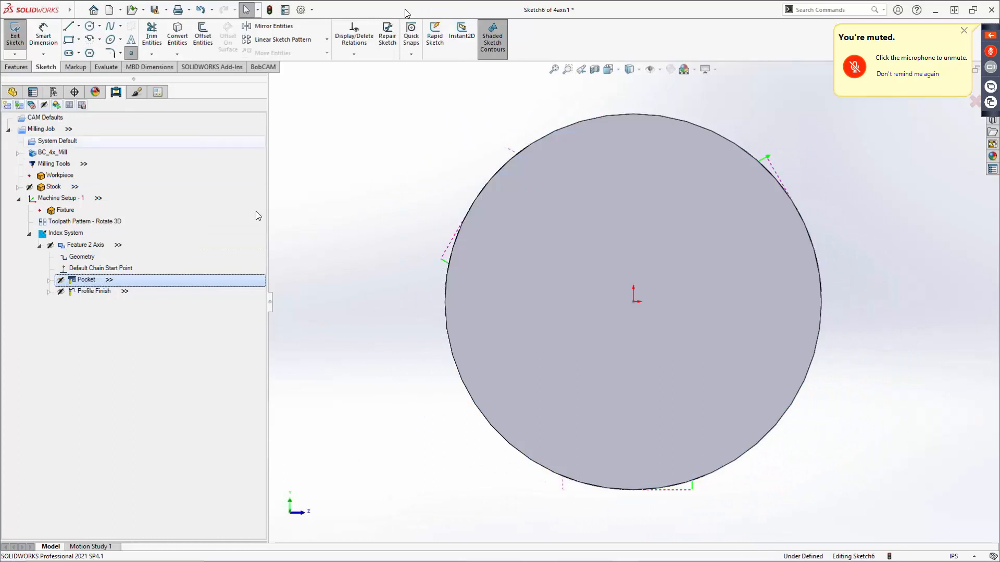
pyautogui.click(634, 302)
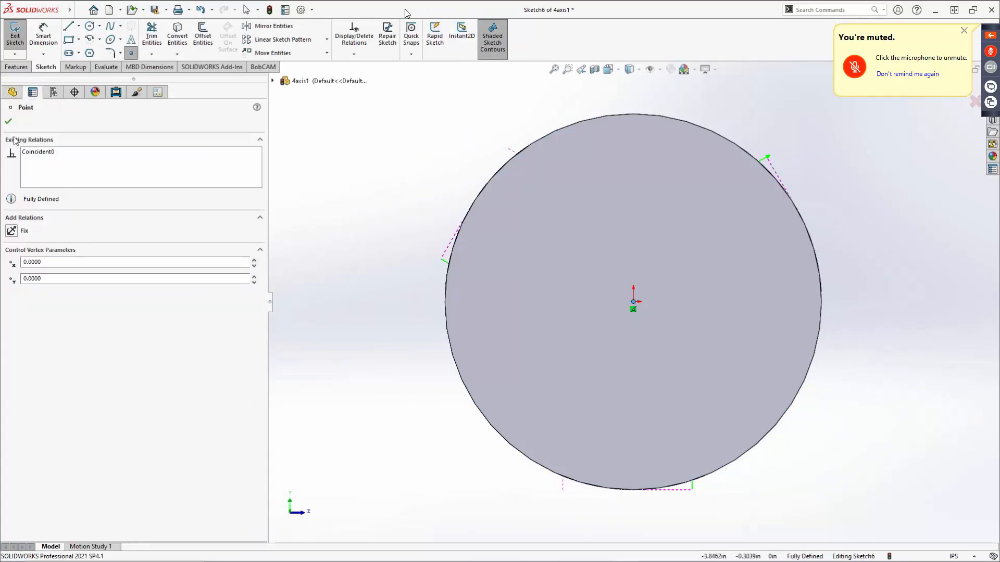
# Accept the centre point on the end face and exit the sketch.
pyautogui.click(8, 123)
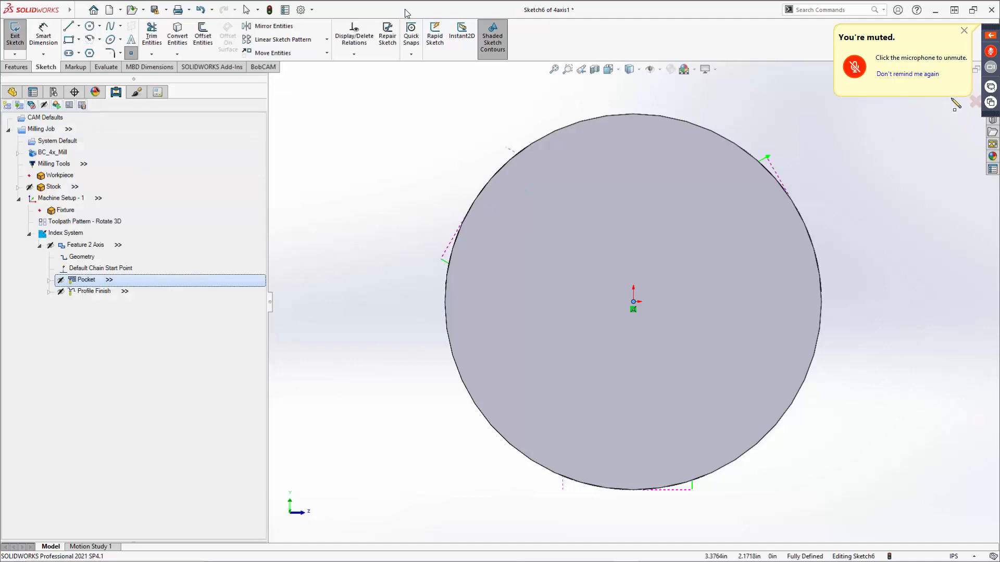
pyautogui.click(958, 84)
pyautogui.moveTo(492, 335)
pyautogui.mouseDown(button='middle')
pyautogui.moveTo(601, 384)
pyautogui.moveTo(576, 382)
pyautogui.mouseUp(button='middle')
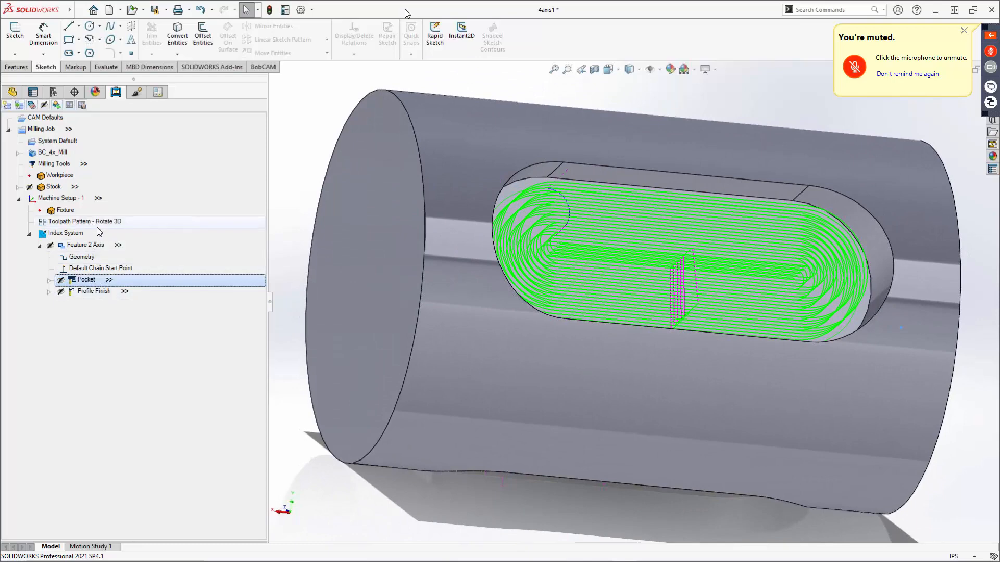
pyautogui.moveTo(420, 349); pyautogui.dragTo(420, 349, button='middle')
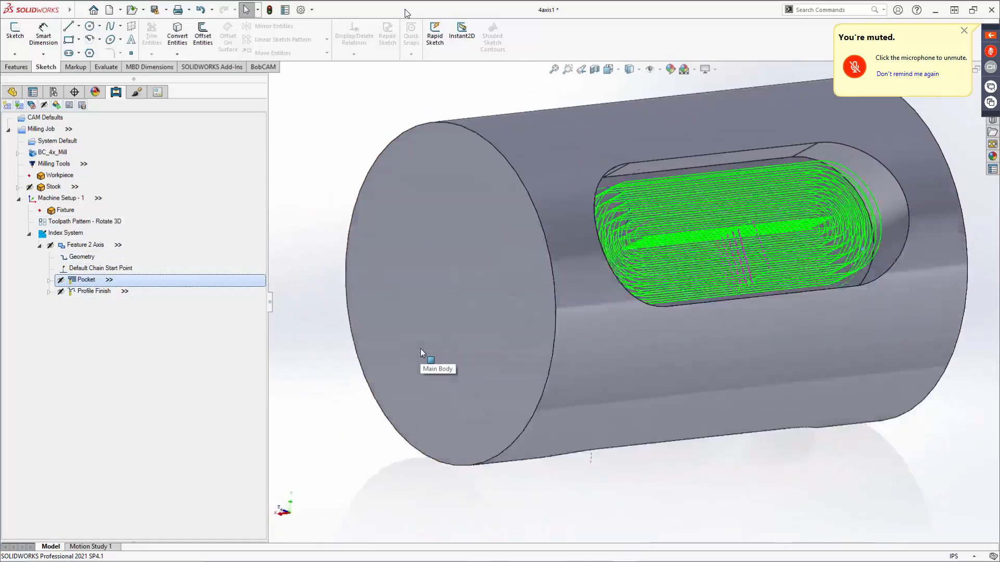
pyautogui.hotkey('ctrl', '7')
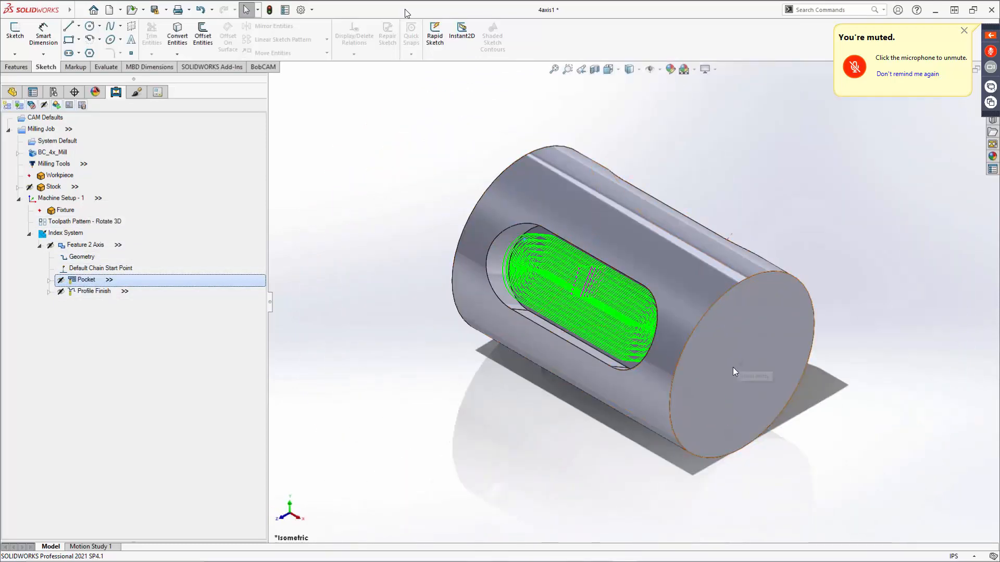
# Edit the Rotate 3D toolpath pattern and pick the centre point of the isometric-facing end face as the rotation axis start.
pyautogui.rightClick(71, 222)
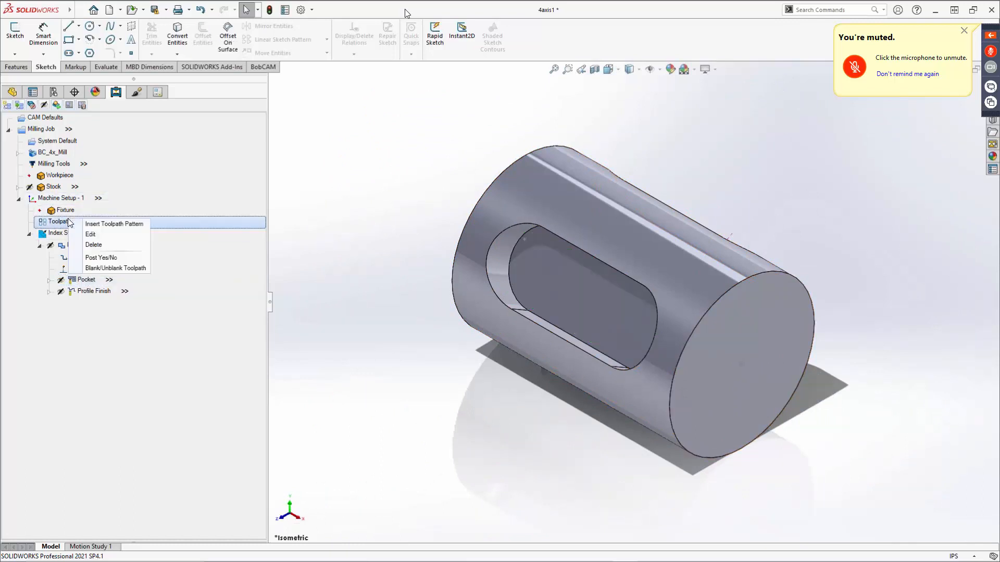
pyautogui.click(90, 235)
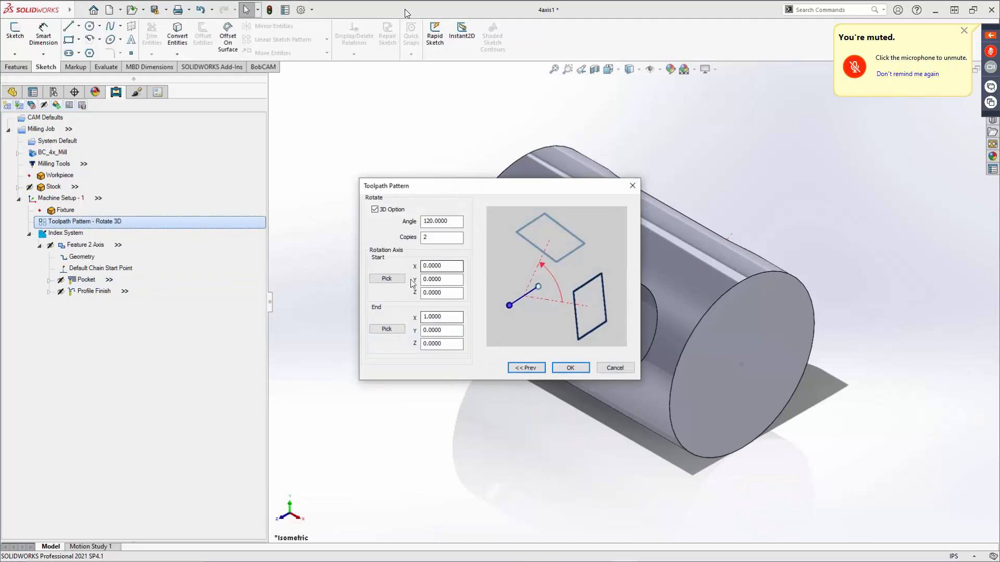
pyautogui.click(390, 279)
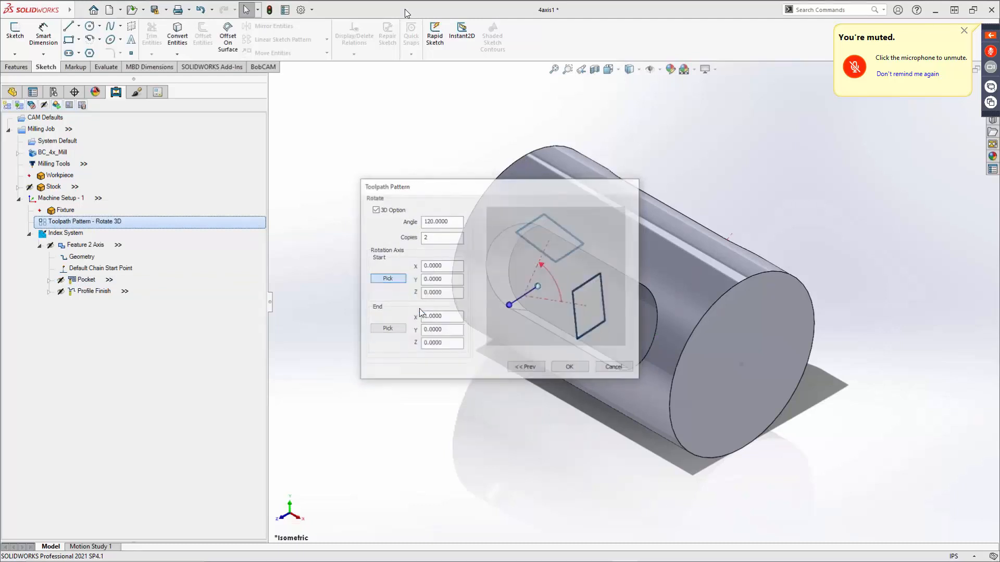
pyautogui.click(741, 365)
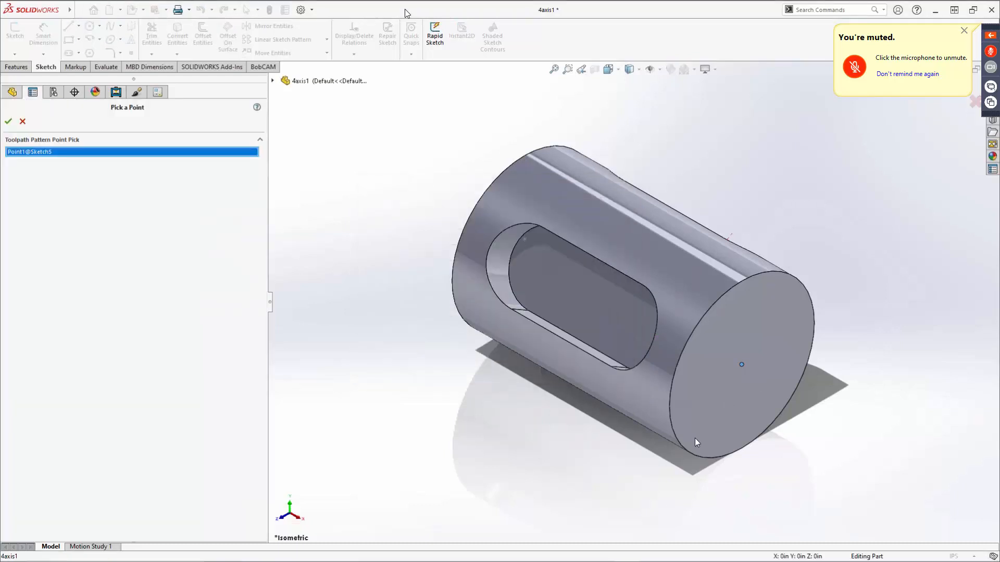
pyautogui.click(11, 124)
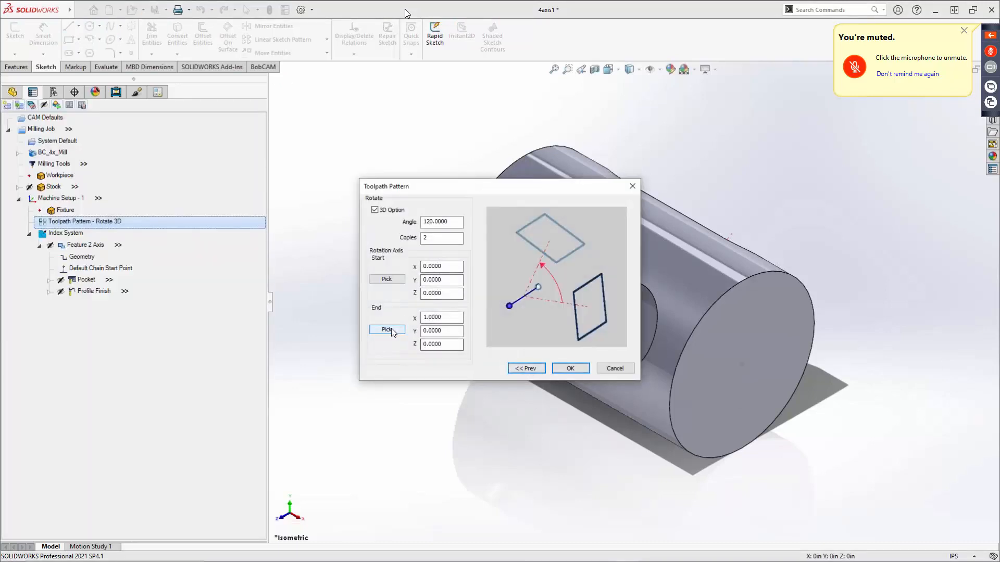
# Pick the opposite end face's centre point as the rotation axis end, auto-updating the CAM tree, and accept the pattern.
pyautogui.press('Return')
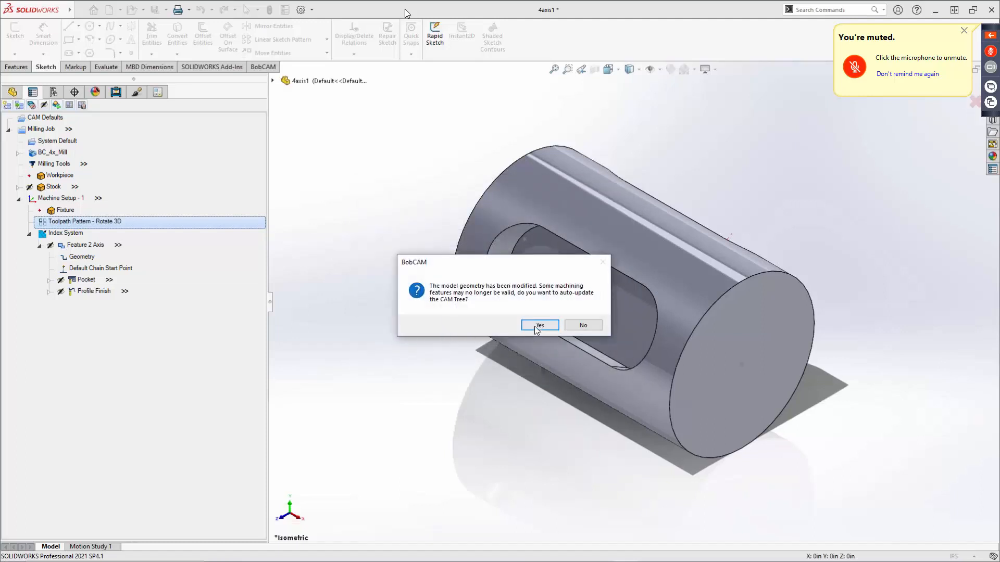
pyautogui.click(538, 326)
pyautogui.moveTo(423, 346); pyautogui.dragTo(527, 279, button='middle')
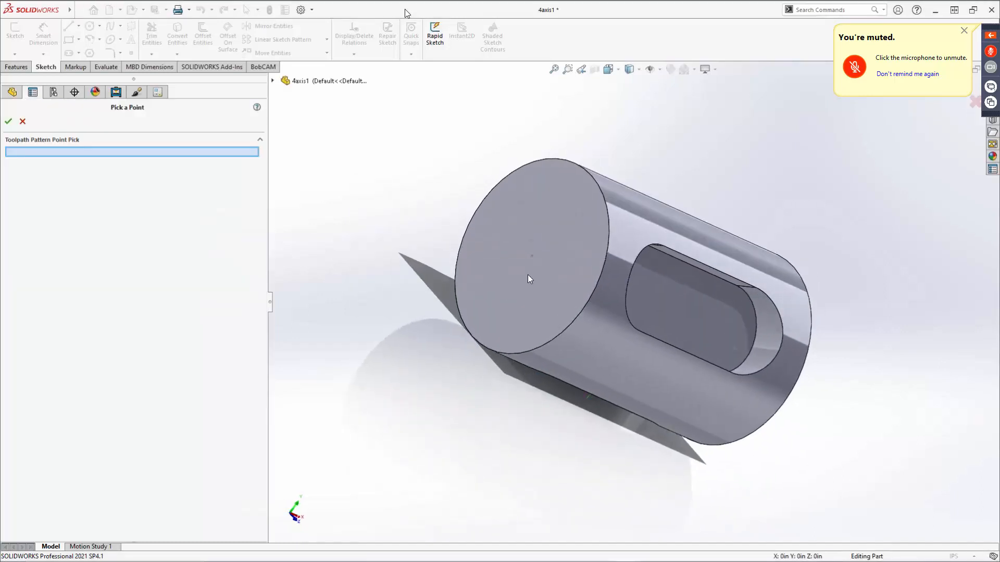
pyautogui.click(531, 256)
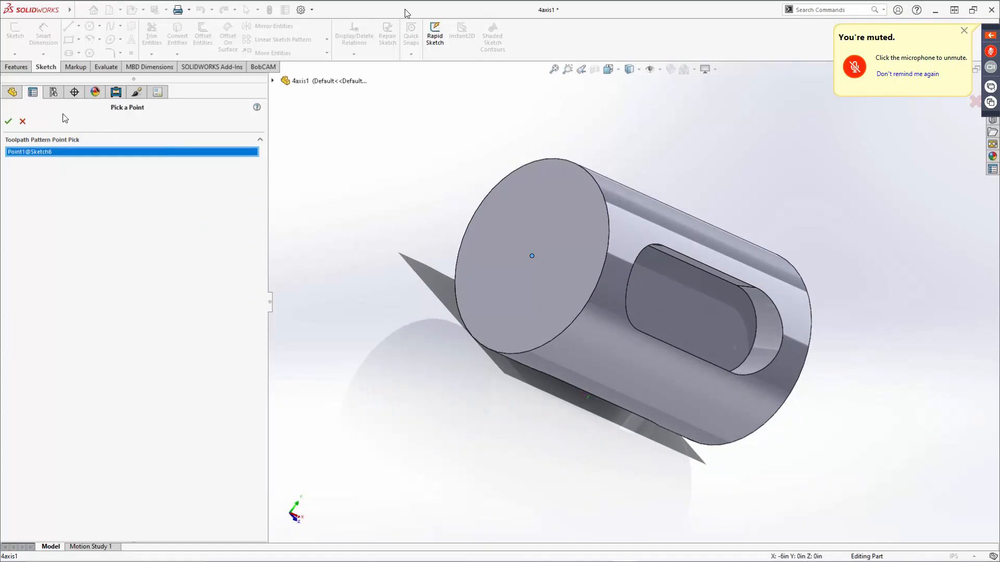
pyautogui.click(11, 121)
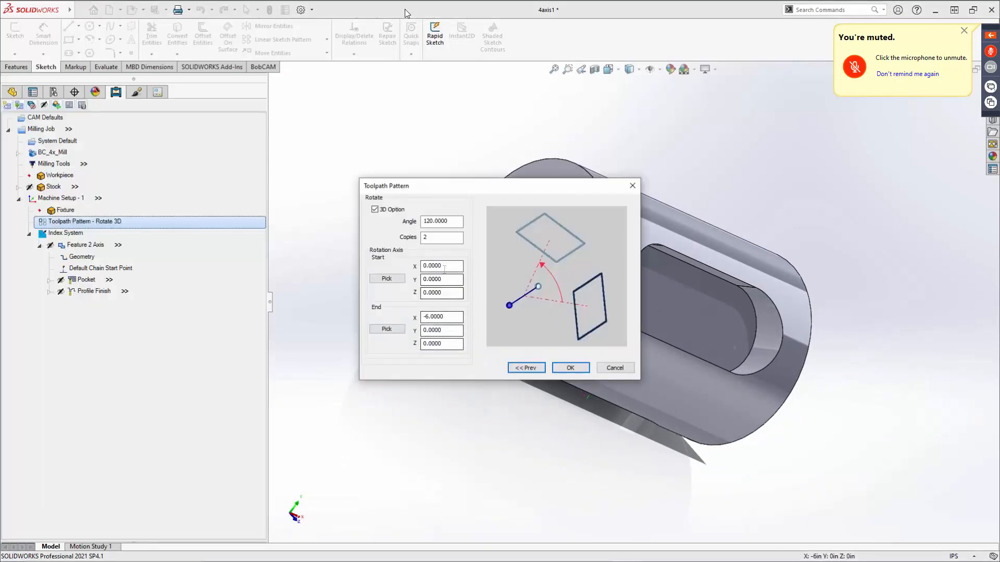
pyautogui.click(571, 368)
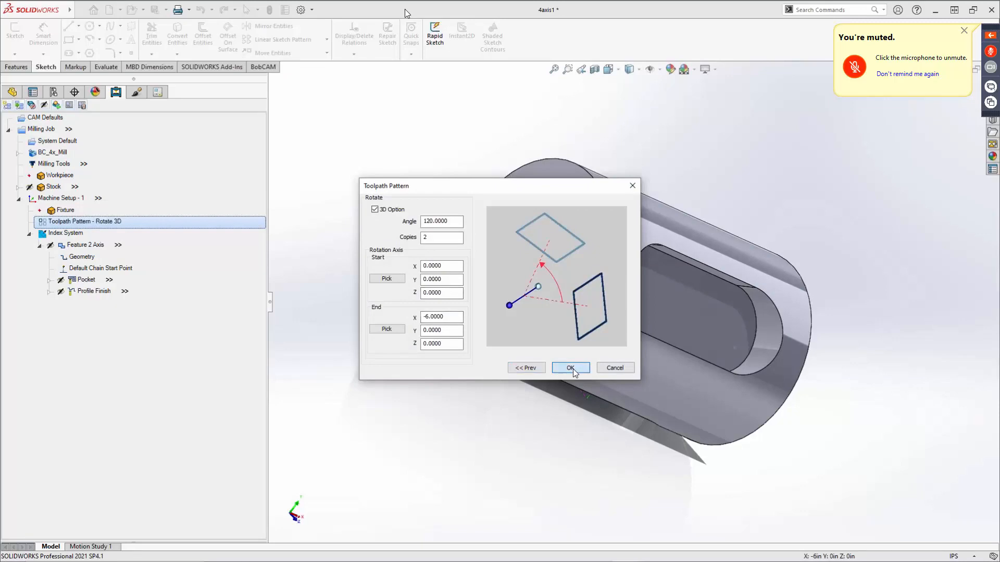
# Check the patterned Pocket toolpaths in the slots around the cylinder.
pyautogui.click(86, 280)
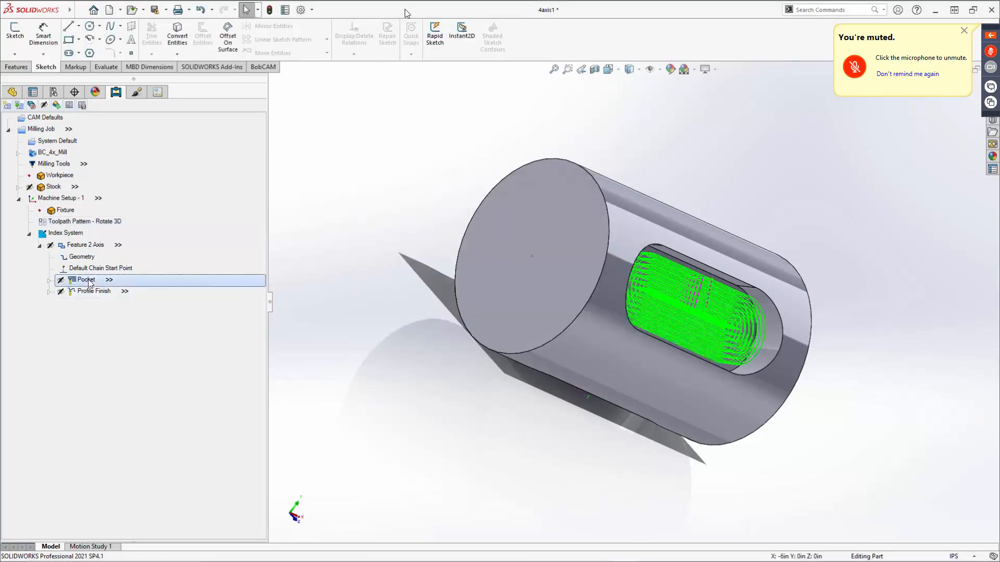
pyautogui.moveTo(521, 345); pyautogui.dragTo(526, 440, button='middle')
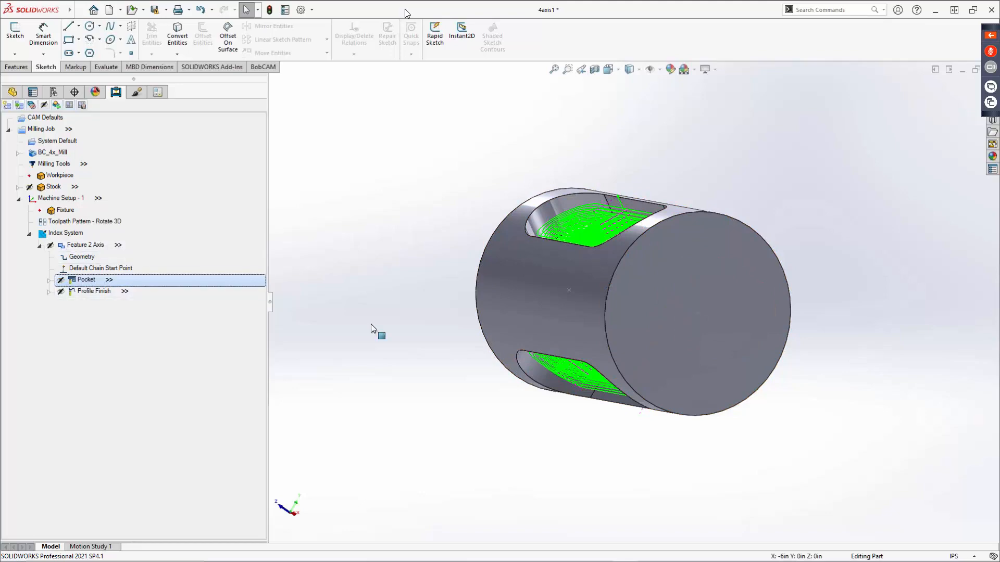
pyautogui.moveTo(566, 331); pyautogui.dragTo(448, 343, button='middle')
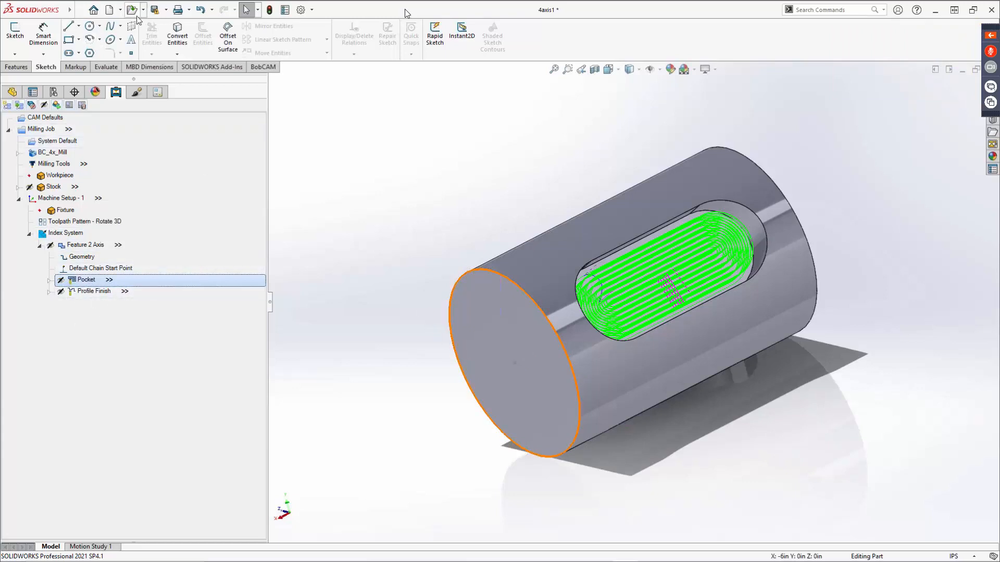
# Save the part to the Desktop as 4axis1, accepting conversion to the current file version.
pyautogui.click(167, 9)
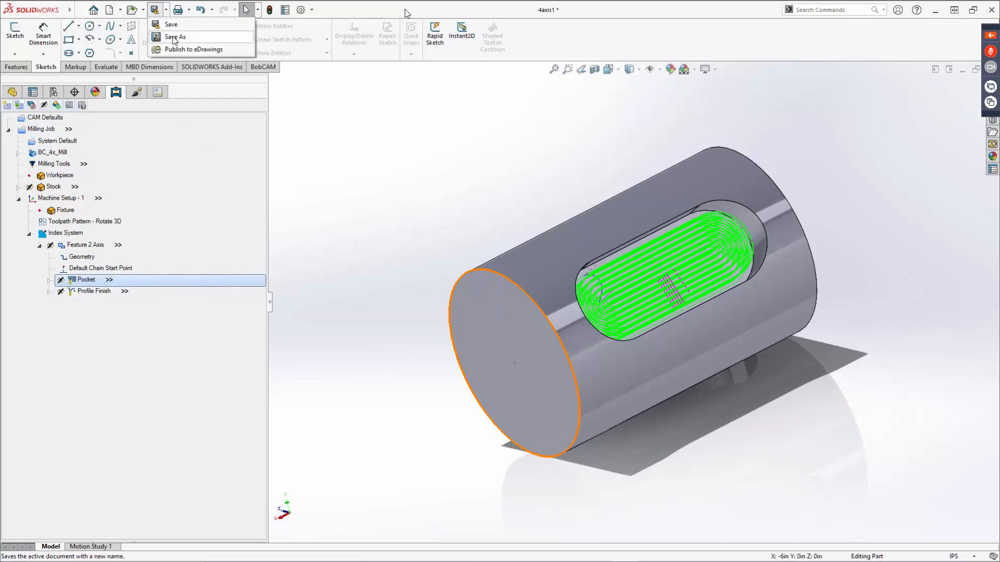
pyautogui.click(174, 38)
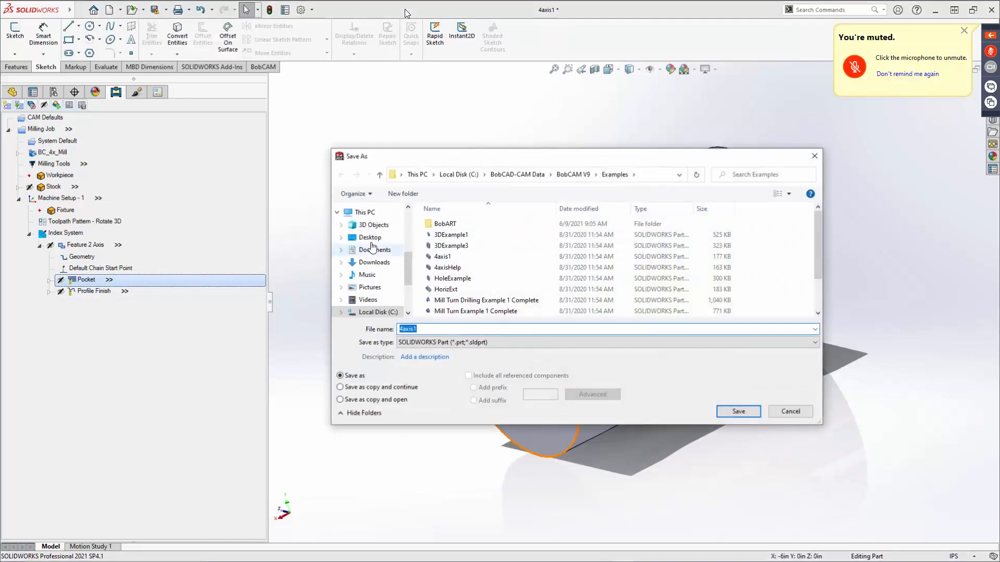
pyautogui.click(370, 237)
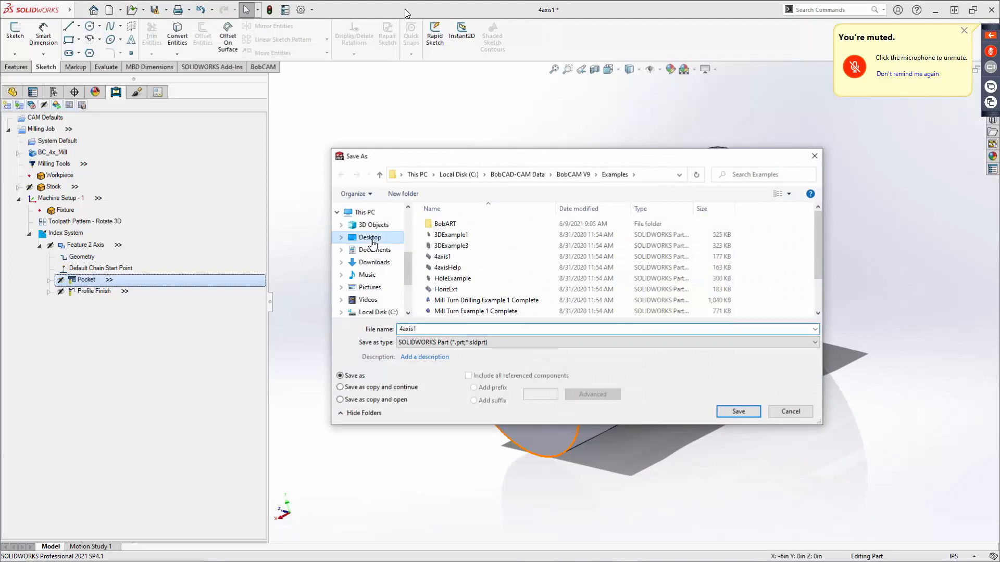
pyautogui.click(739, 412)
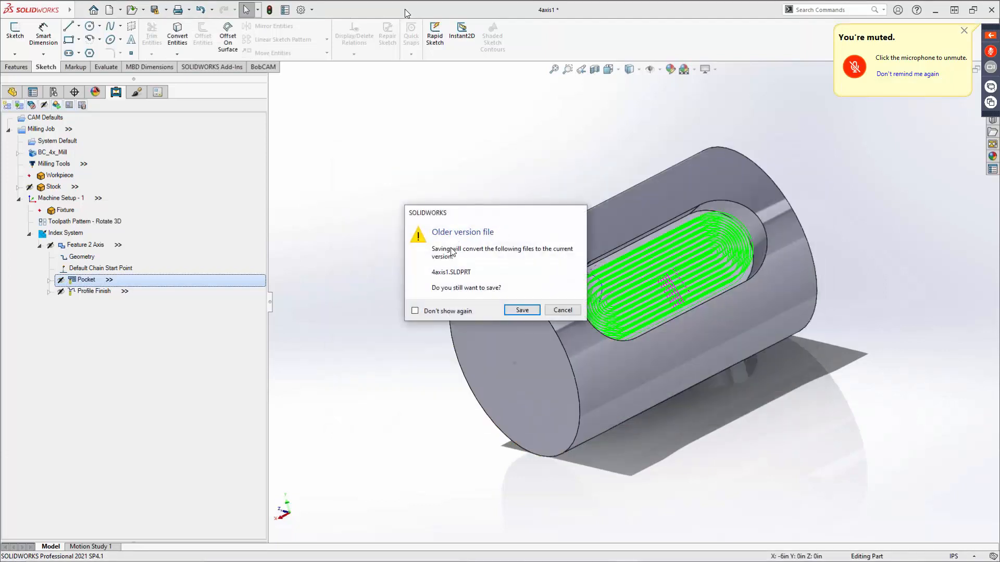
pyautogui.click(522, 310)
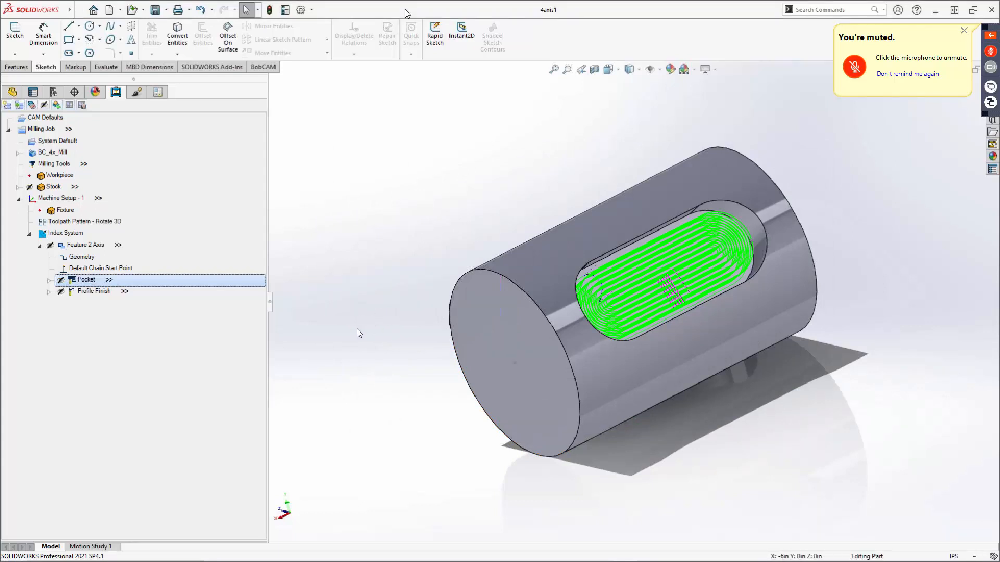
# Launch the BobCAM simulation of the milling job and set its focus to Machine.
pyautogui.click(259, 68)
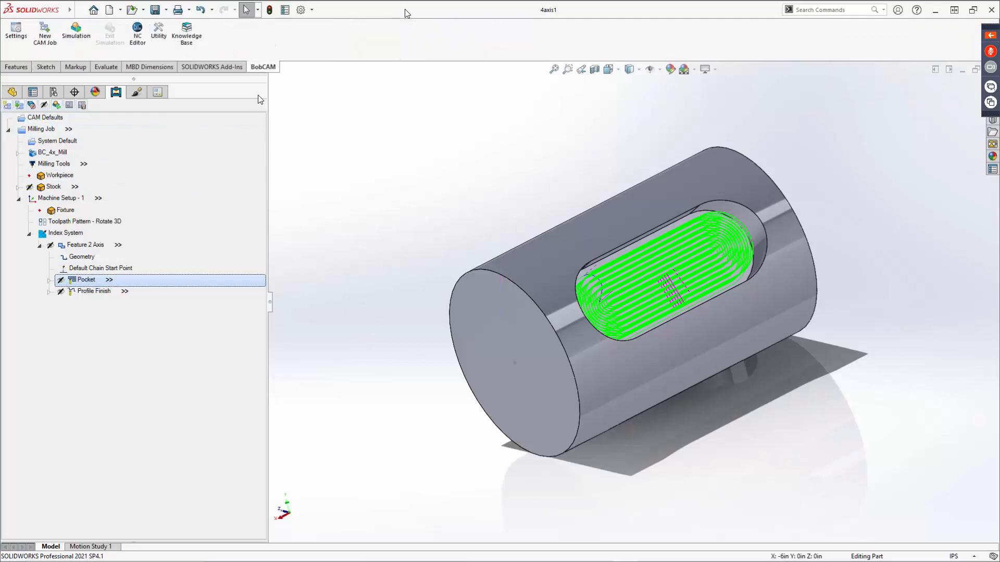
pyautogui.click(74, 33)
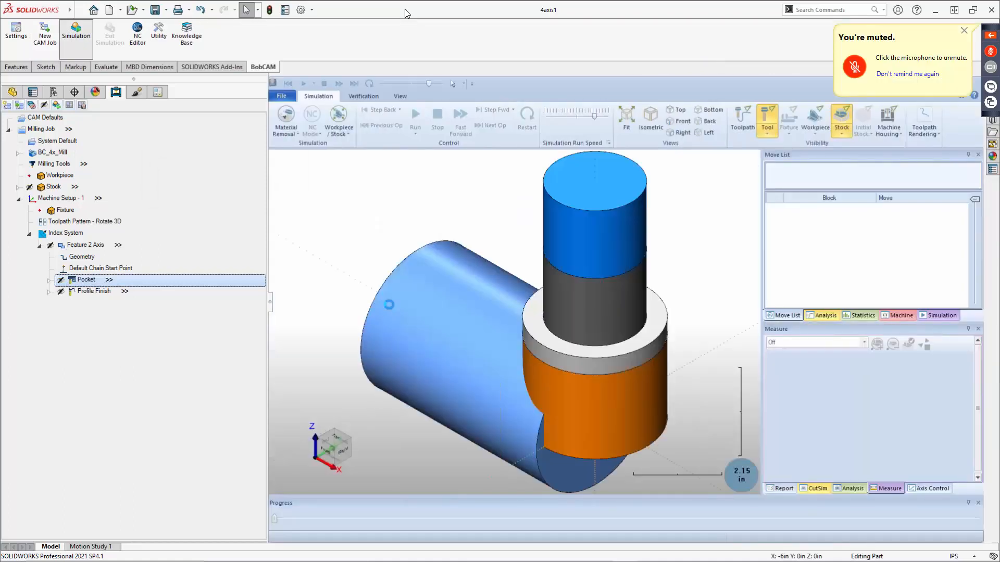
pyautogui.click(338, 137)
pyautogui.click(339, 154)
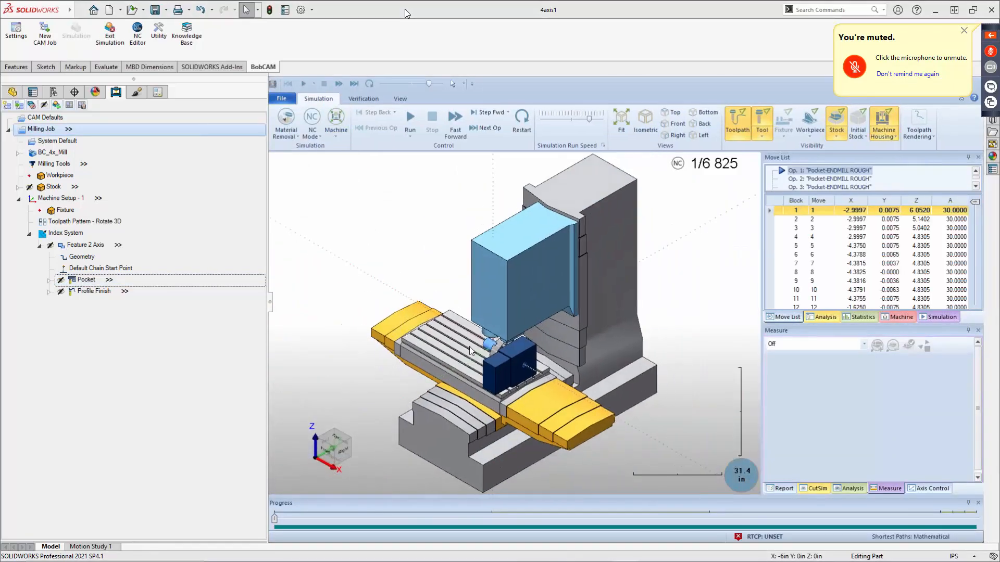
# Step through the first Pocket operation's move list to block 57 while viewing the rotary chuck, part and tool up close.
pyautogui.moveTo(470, 347); pyautogui.dragTo(495, 335, button='middle')
pyautogui.scroll(1, 497, 346)
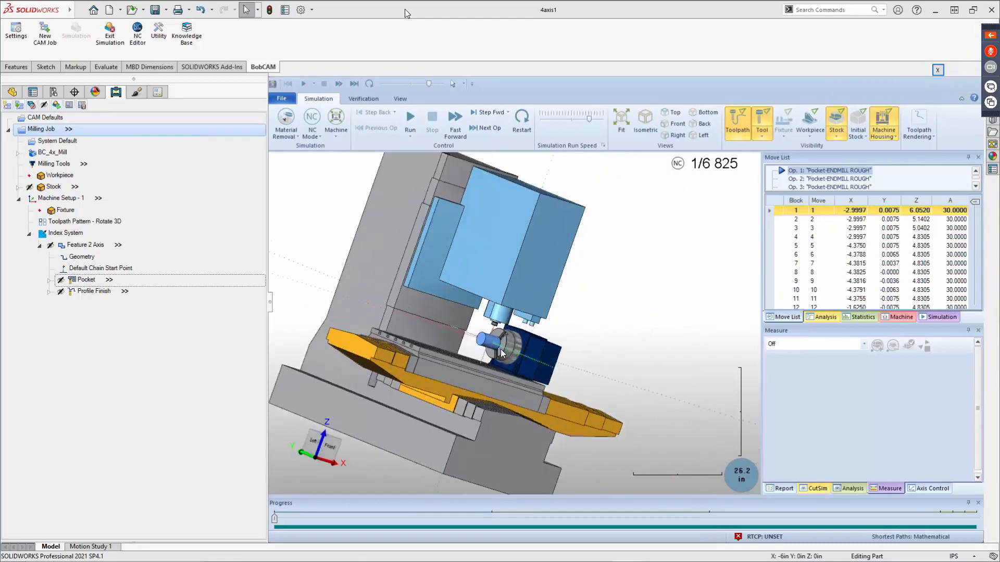
pyautogui.scroll(4, 503, 354)
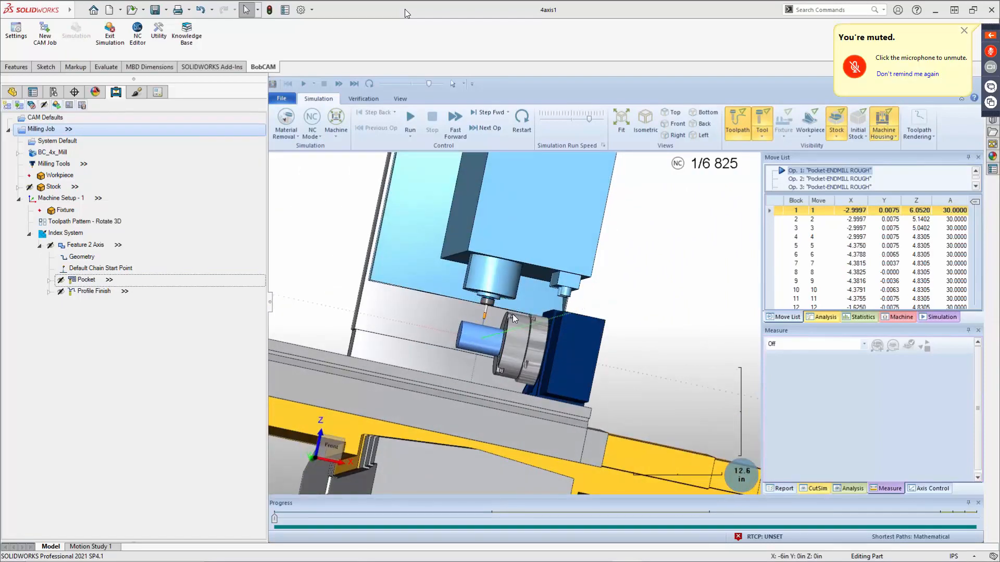
pyautogui.scroll(-10, 808, 252)
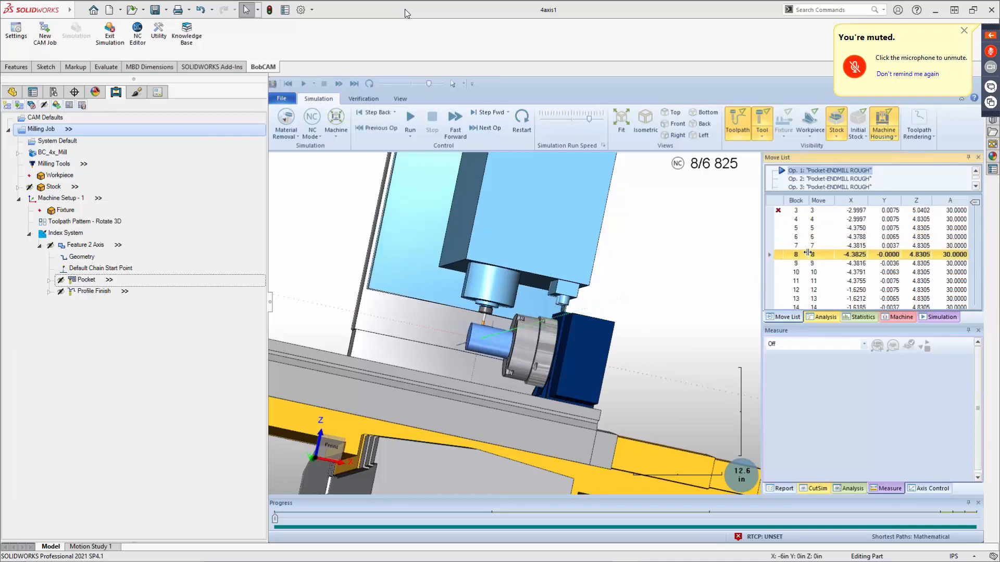
pyautogui.scroll(-17, 808, 253)
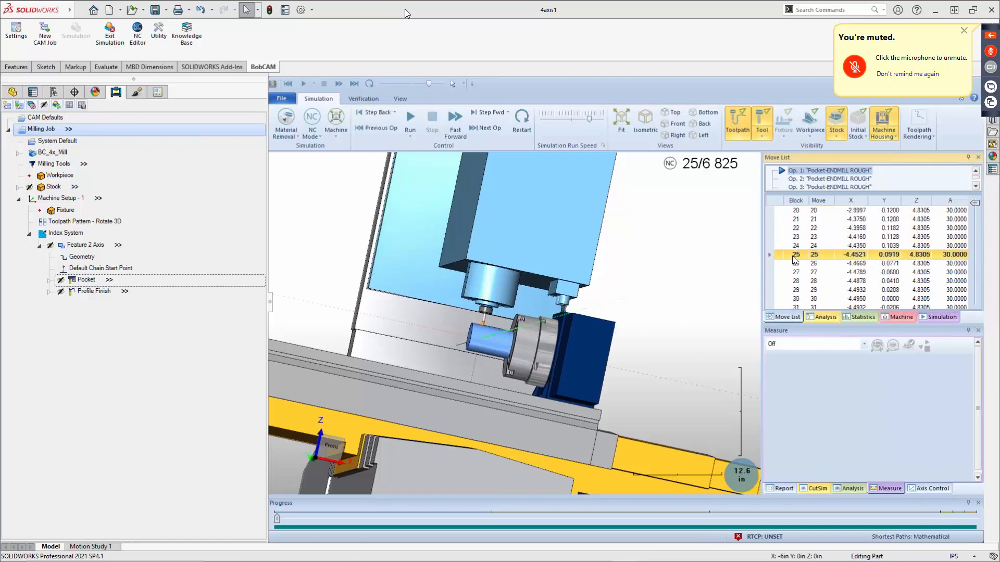
pyautogui.scroll(-17, 800, 258)
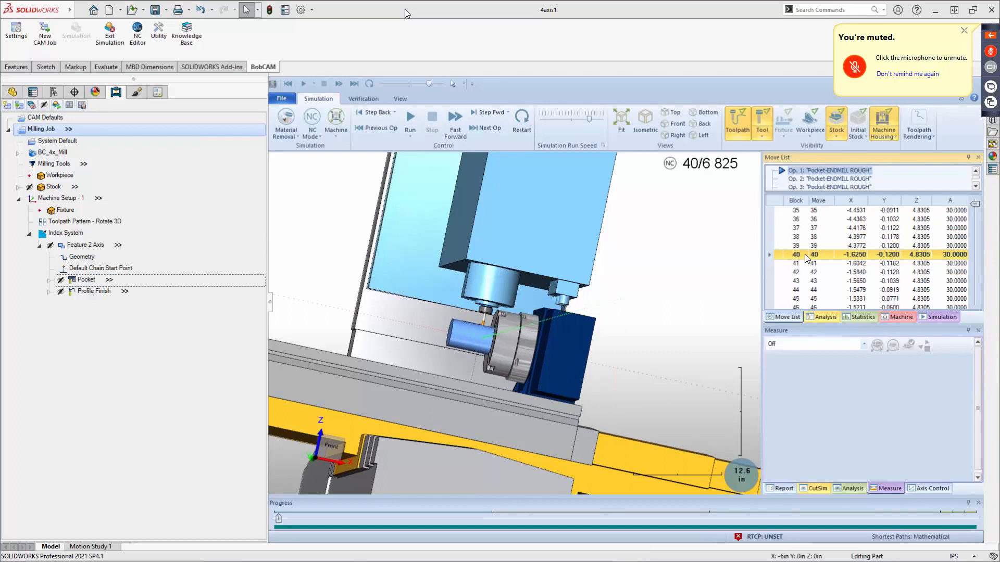
pyautogui.scroll(-12, 805, 256)
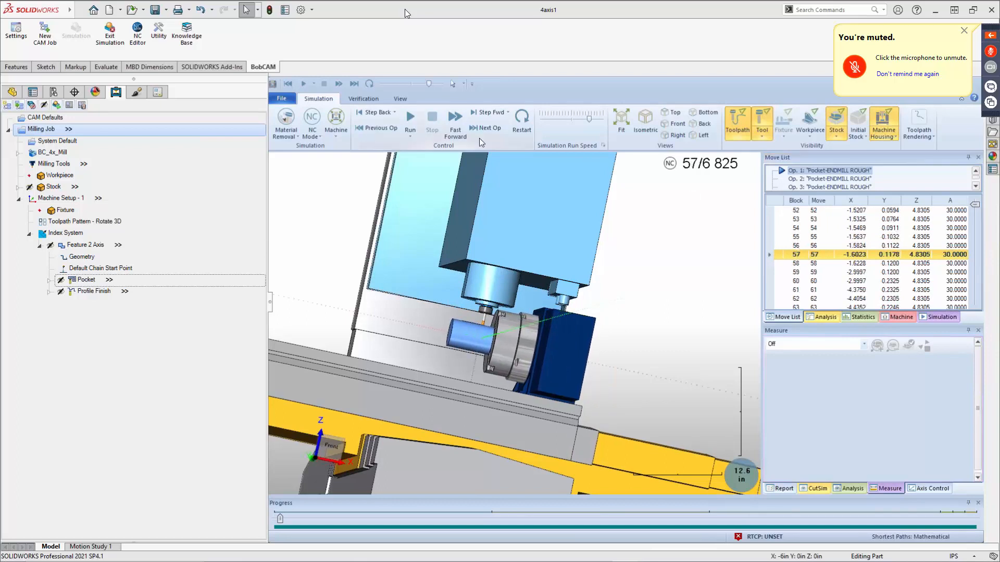
# Compare the Workpiece / Stock, Tool and Machine focus modes of the simulation, leaving the focus on Workpiece / Stock.
pyautogui.click(336, 137)
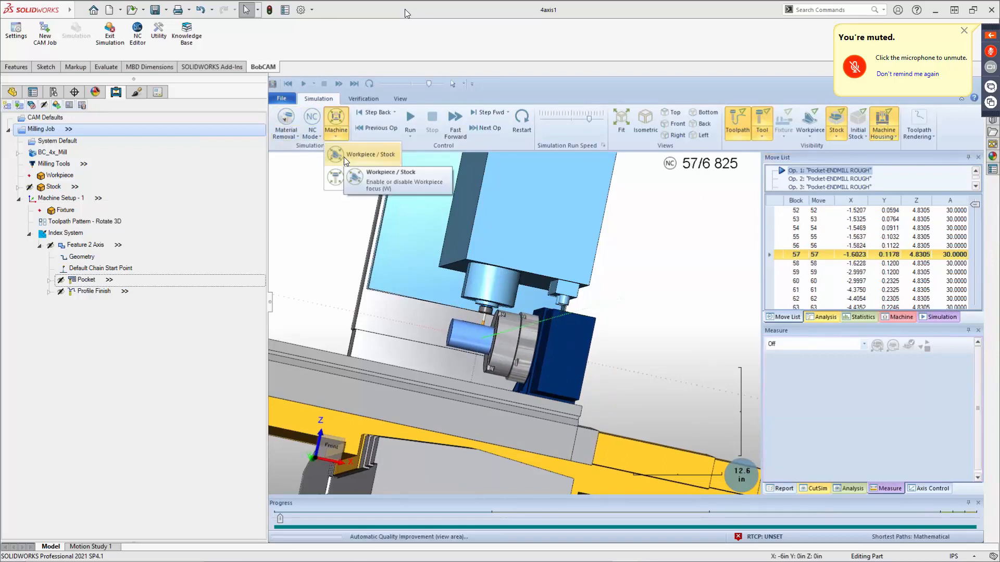
pyautogui.click(344, 159)
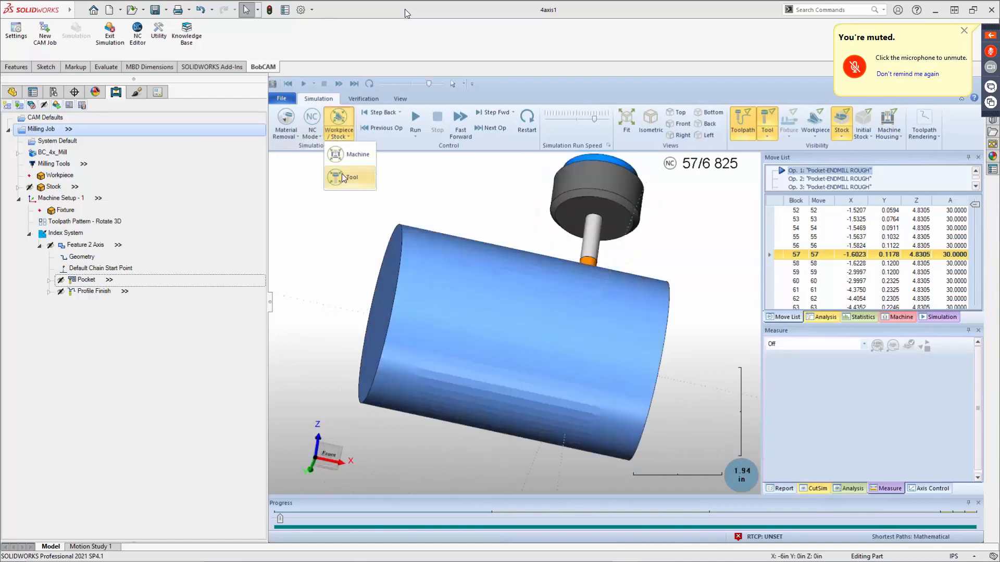
pyautogui.click(334, 125)
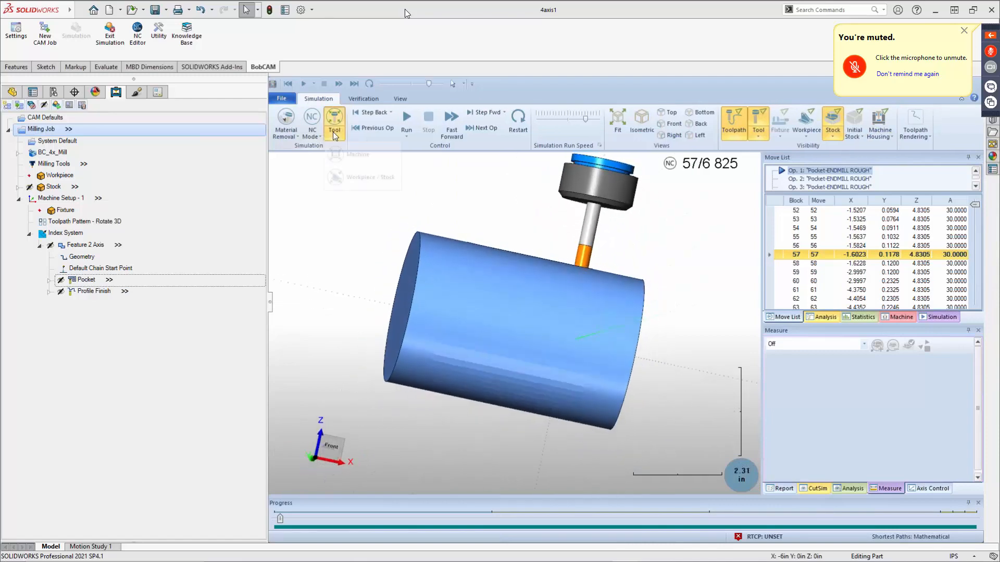
pyautogui.click(334, 159)
pyautogui.click(336, 125)
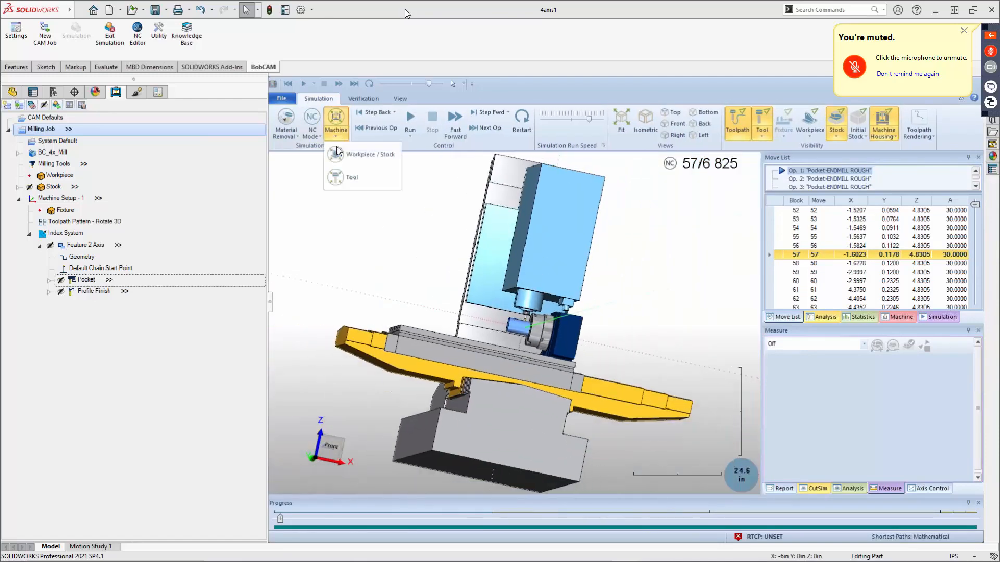
pyautogui.click(346, 159)
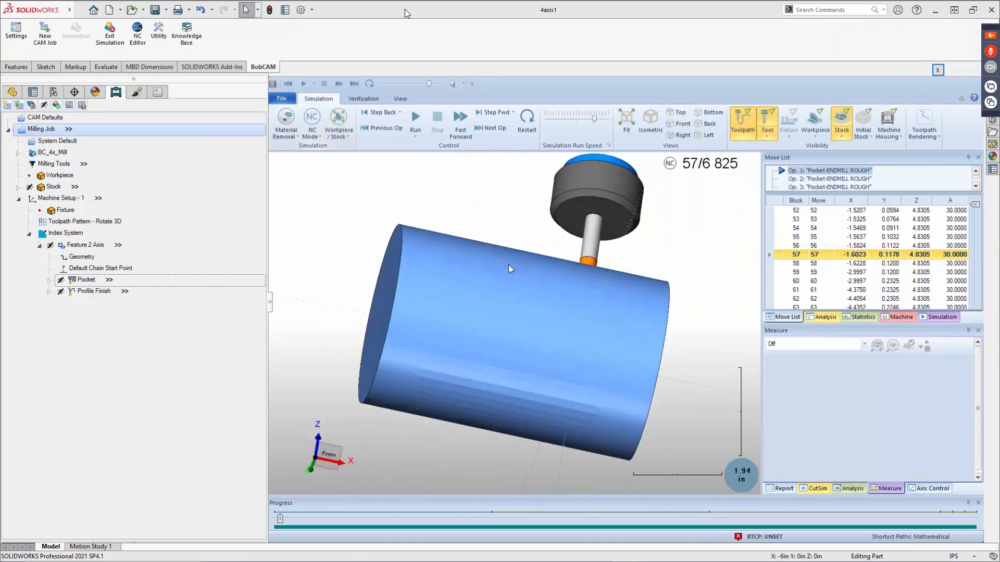
pyautogui.moveTo(557, 279); pyautogui.dragTo(466, 313, button='middle')
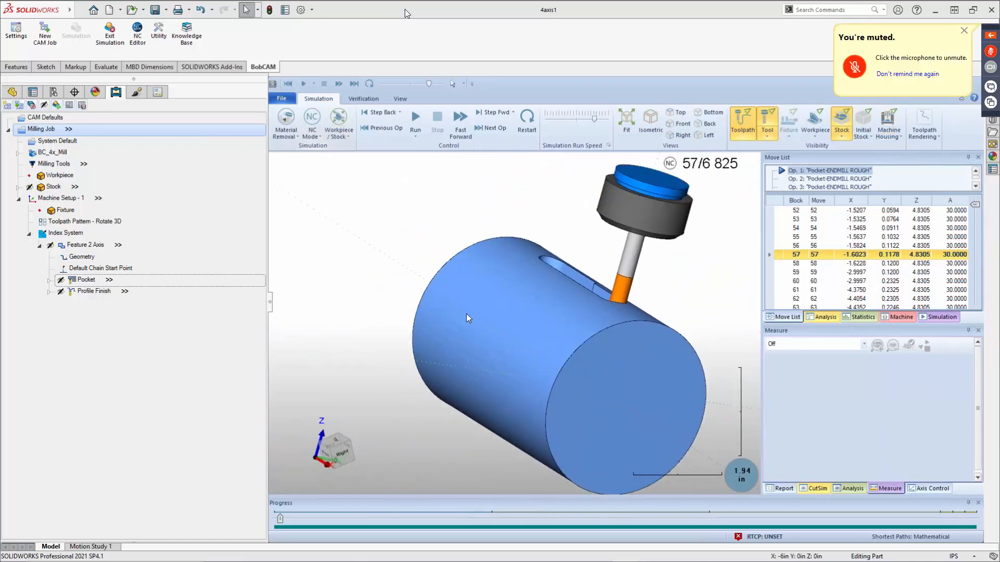
# Restart the simulation and run it through all operations, starting at a slow run speed and raising the speed in stages.
pyautogui.click(527, 121)
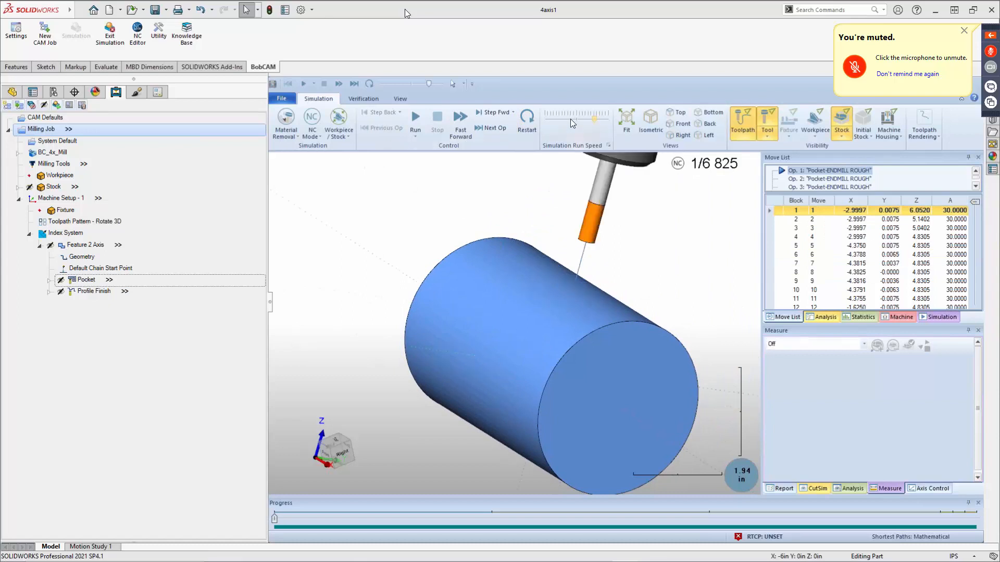
pyautogui.moveTo(571, 121); pyautogui.dragTo(548, 121)
pyautogui.click(415, 120)
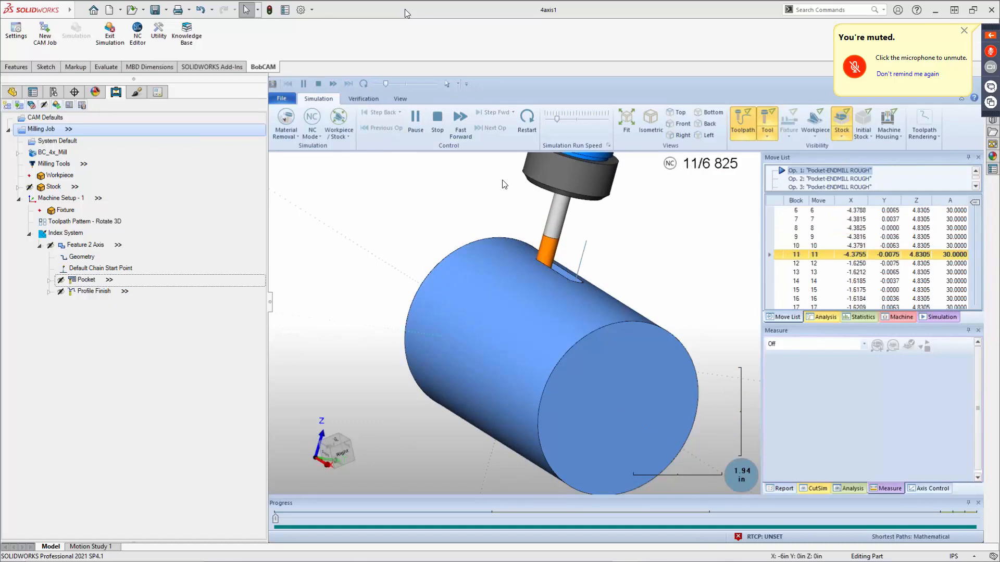
pyautogui.moveTo(557, 119); pyautogui.dragTo(564, 120)
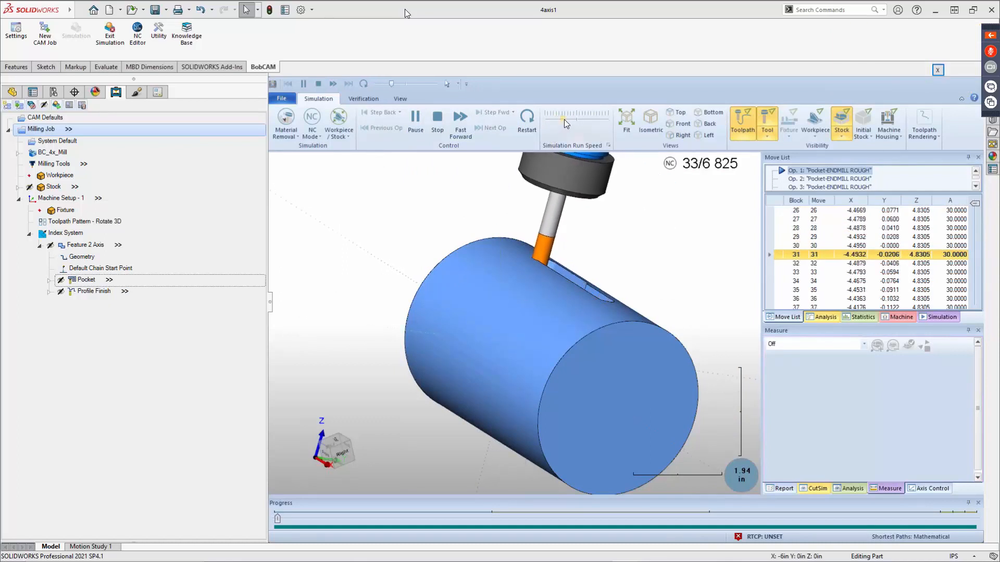
pyautogui.moveTo(495, 268); pyautogui.dragTo(459, 259, button='middle')
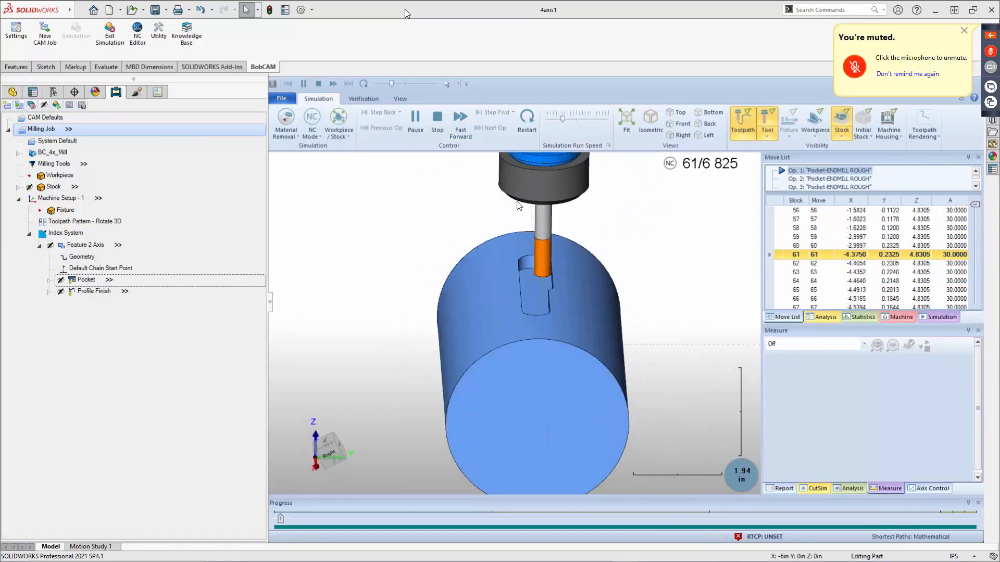
pyautogui.moveTo(562, 119); pyautogui.dragTo(573, 120)
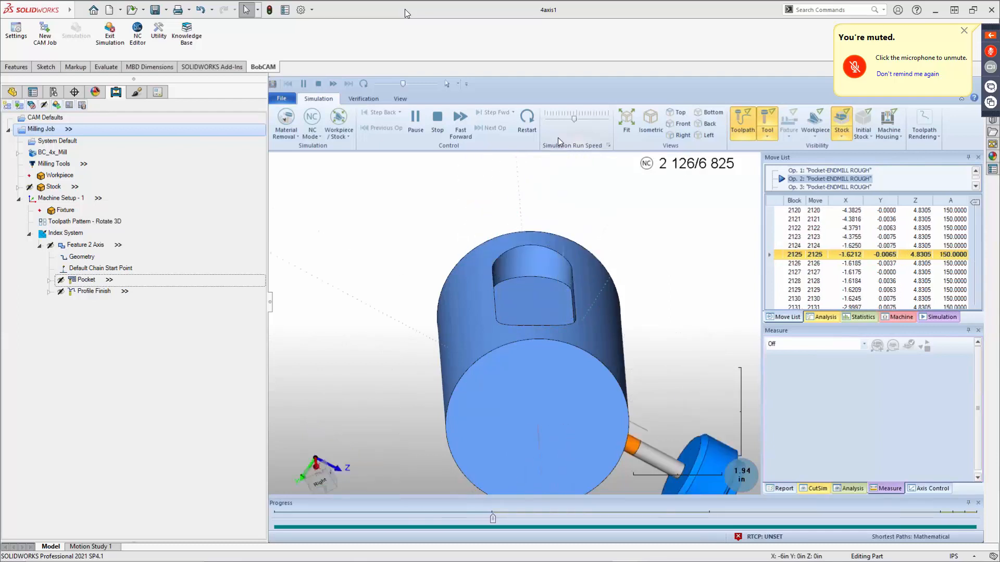
pyautogui.moveTo(609, 310); pyautogui.dragTo(503, 203, button='middle')
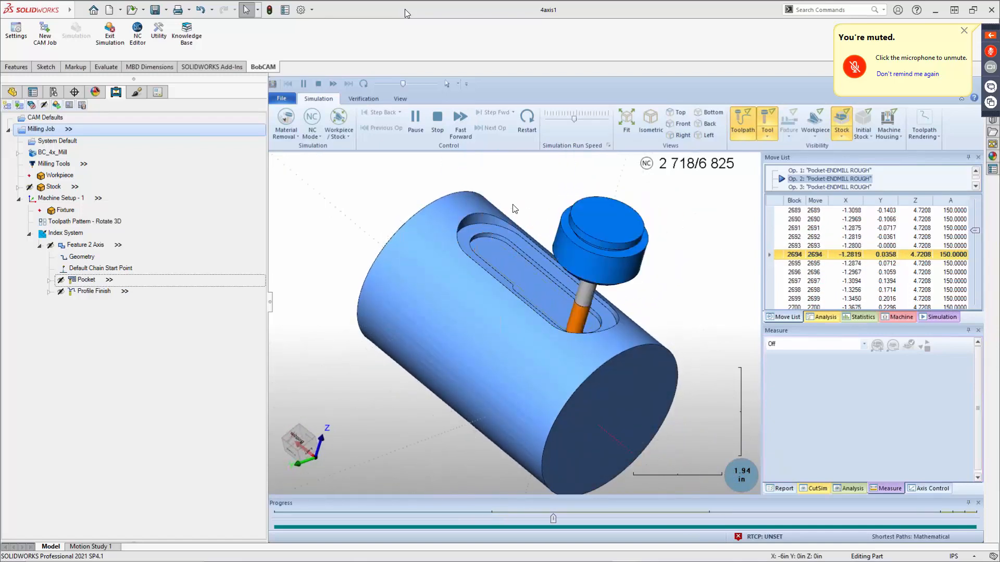
pyautogui.moveTo(514, 208); pyautogui.dragTo(514, 264, button='middle')
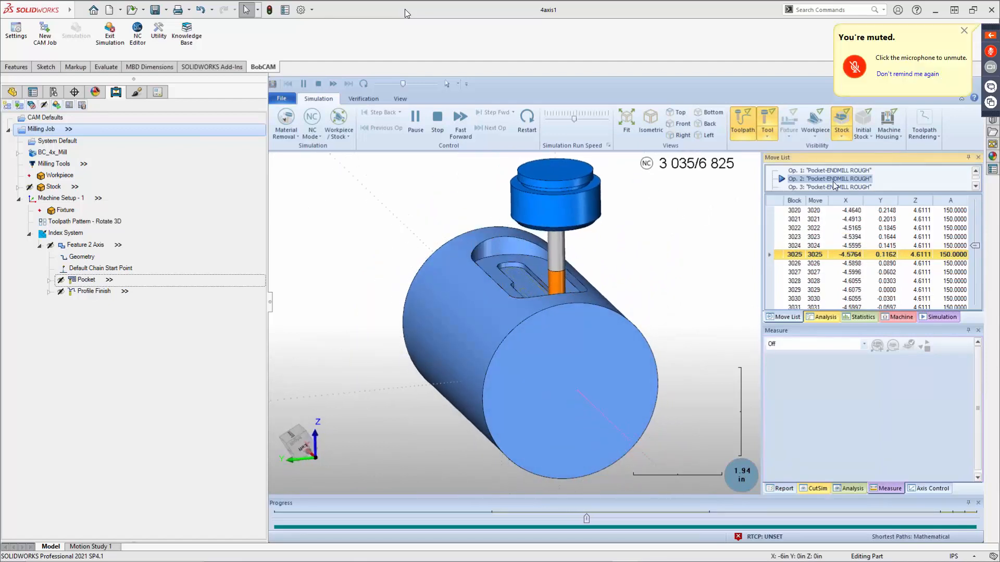
pyautogui.scroll(-3, 813, 182)
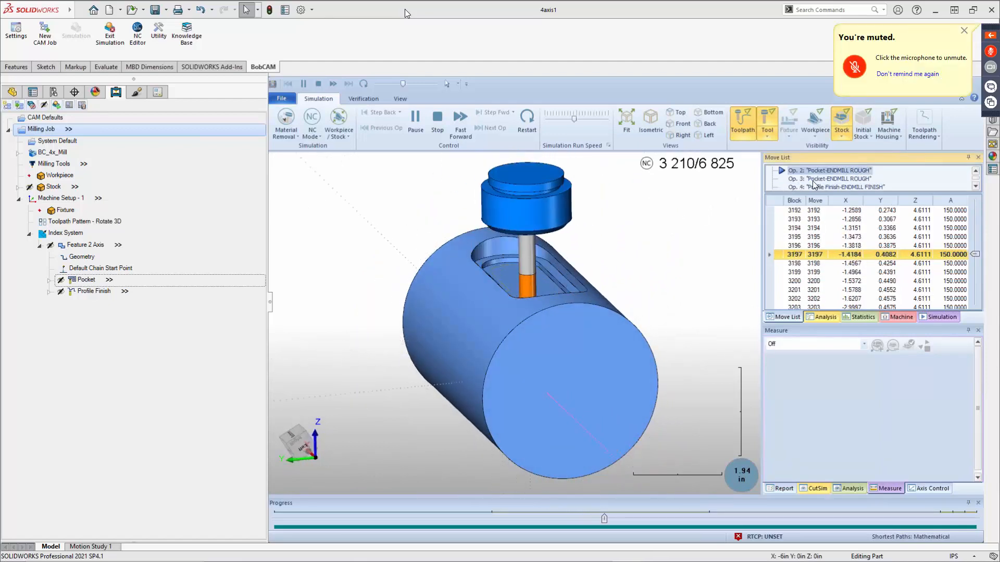
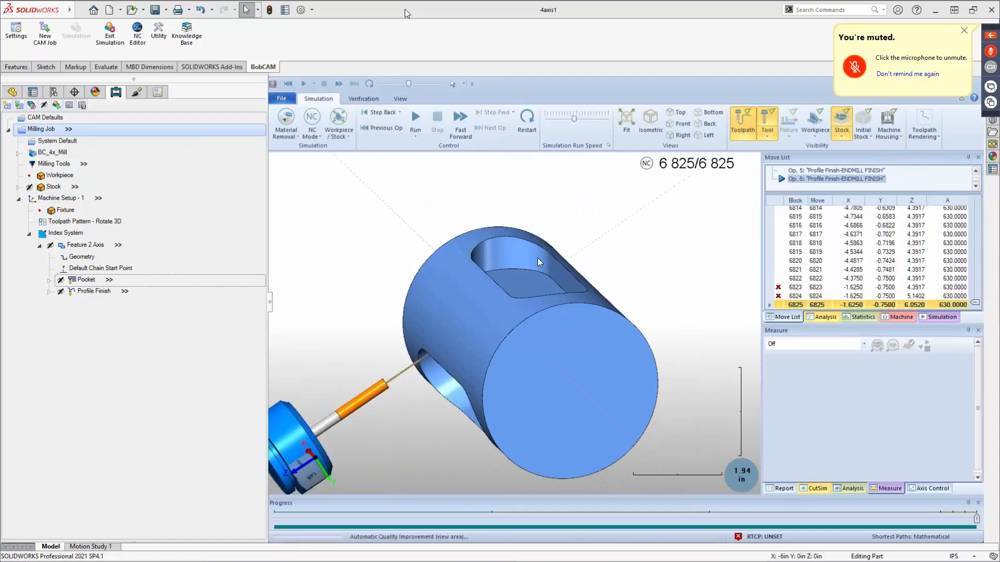
# Inspect the machined slots around the simulated stock and the tool's final retract line from several angles.
pyautogui.moveTo(503, 326); pyautogui.dragTo(457, 283, button='middle')
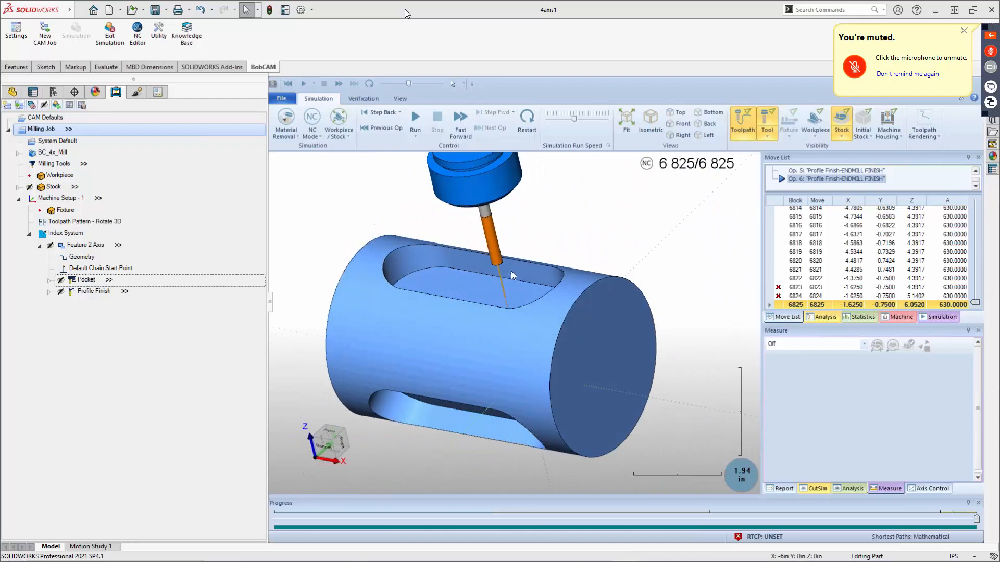
pyautogui.scroll(6, 512, 273)
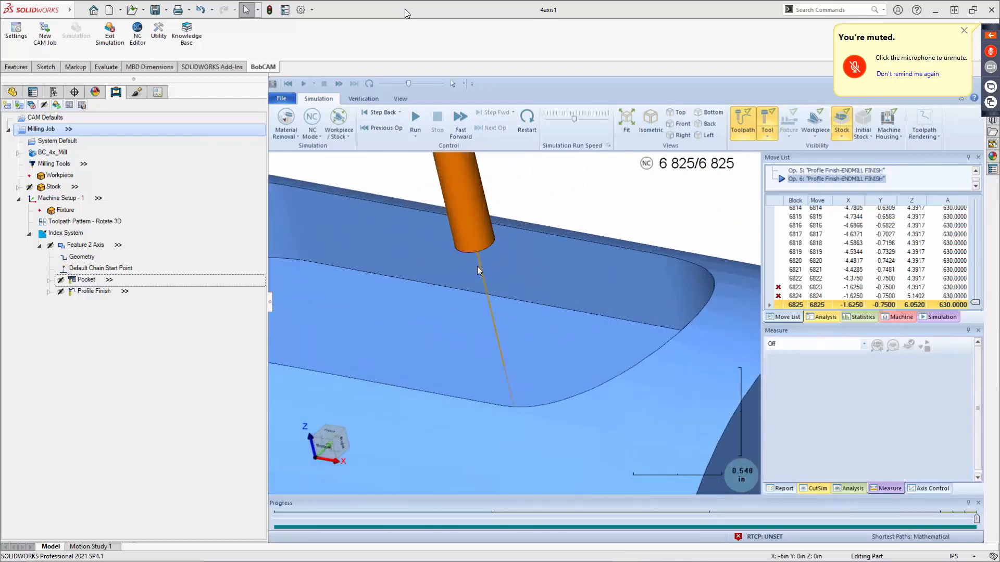
pyautogui.scroll(8, 480, 244)
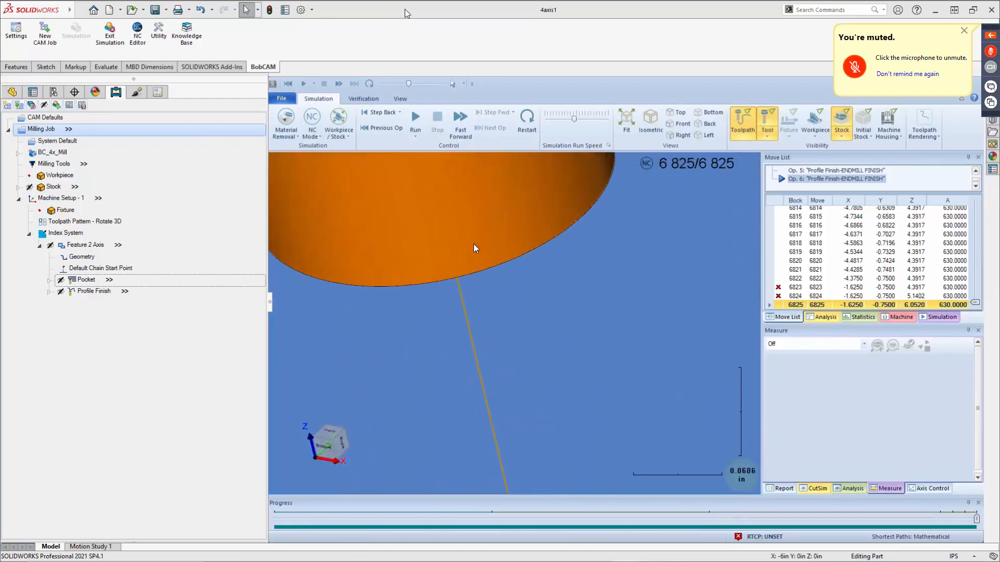
pyautogui.scroll(-15, 466, 255)
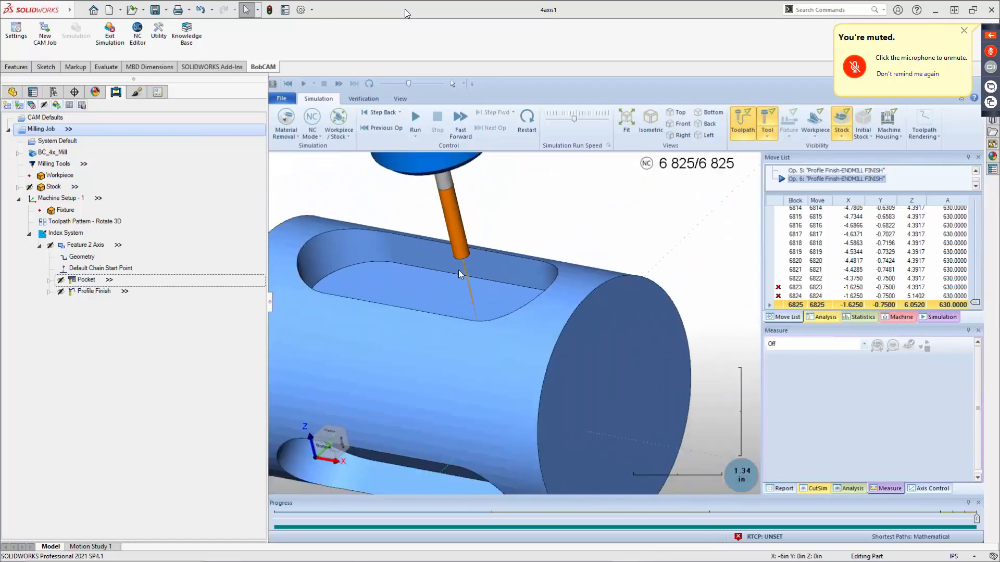
pyautogui.moveTo(467, 277); pyautogui.dragTo(705, 234, button='middle')
pyautogui.moveTo(394, 305); pyautogui.dragTo(500, 291, button='middle')
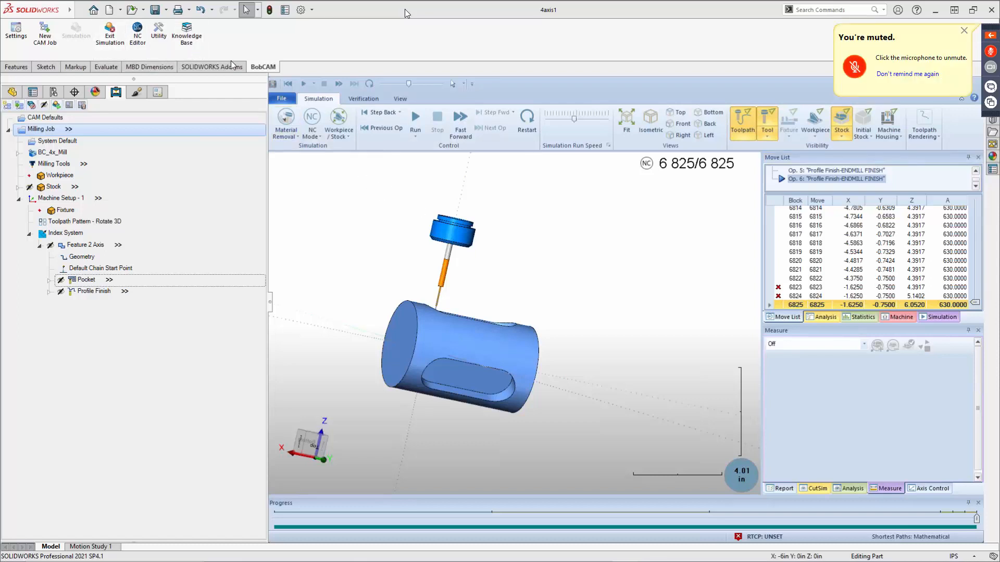
# Exit the simulation and post the Milling Job to display its NC code.
pyautogui.click(110, 34)
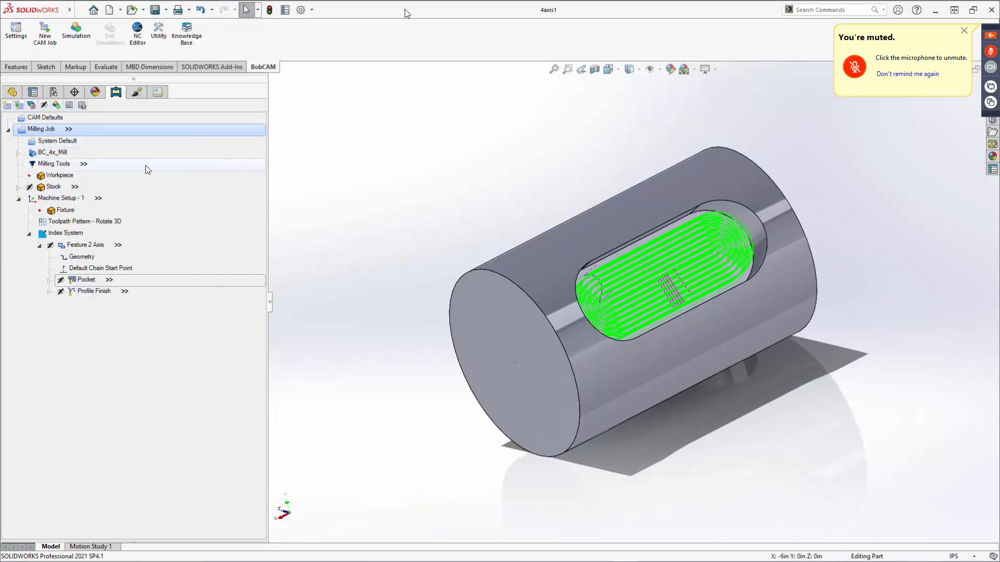
pyautogui.rightClick(52, 134)
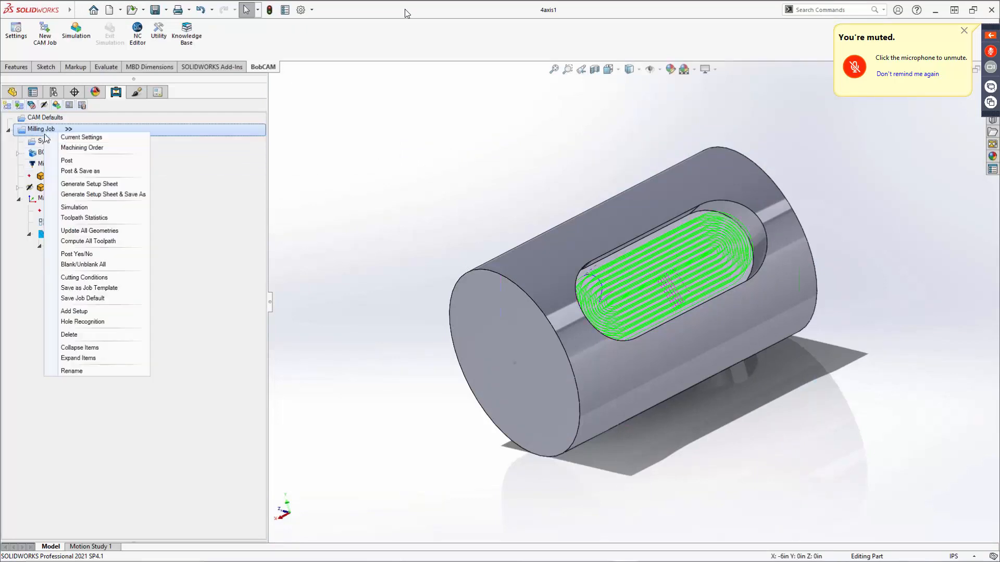
pyautogui.click(186, 162)
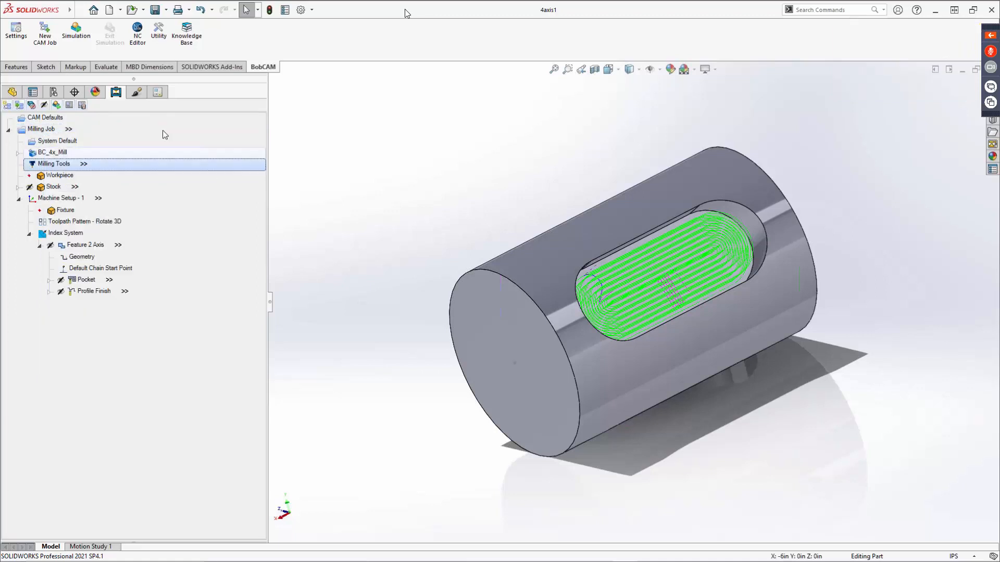
pyautogui.click(69, 105)
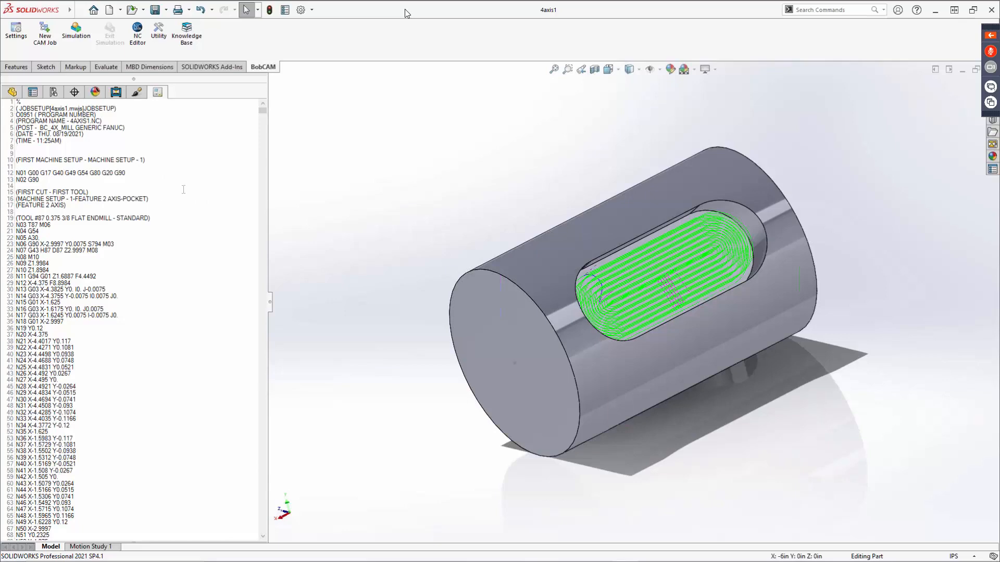
# Enlarge the text of the posted NC code and look over the program's opening blocks.
pyautogui.keyDown('ctrl'); pyautogui.scroll(2, 183, 189); pyautogui.keyUp('ctrl')
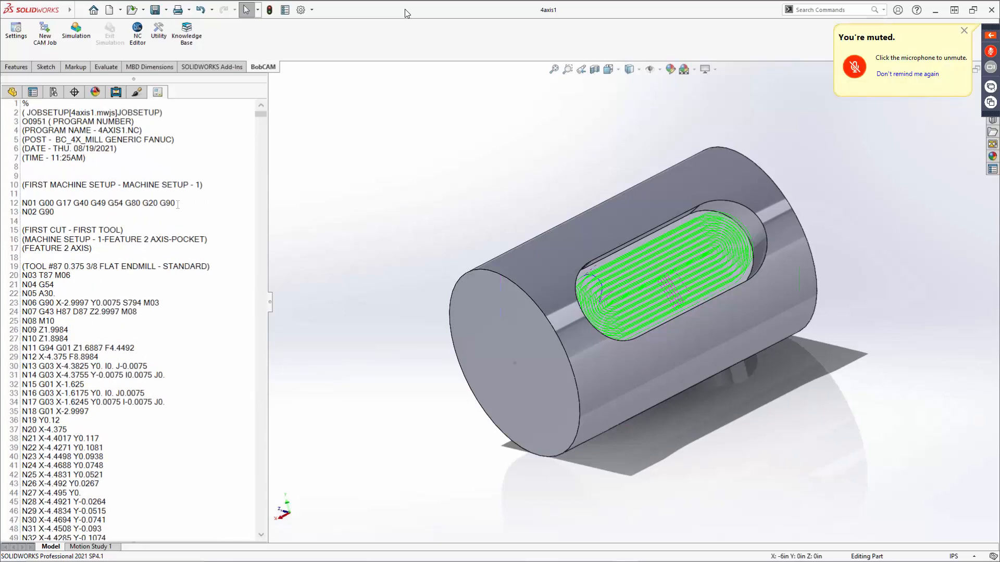
pyautogui.keyDown('ctrl'); pyautogui.scroll(3, 172, 209); pyautogui.keyUp('ctrl')
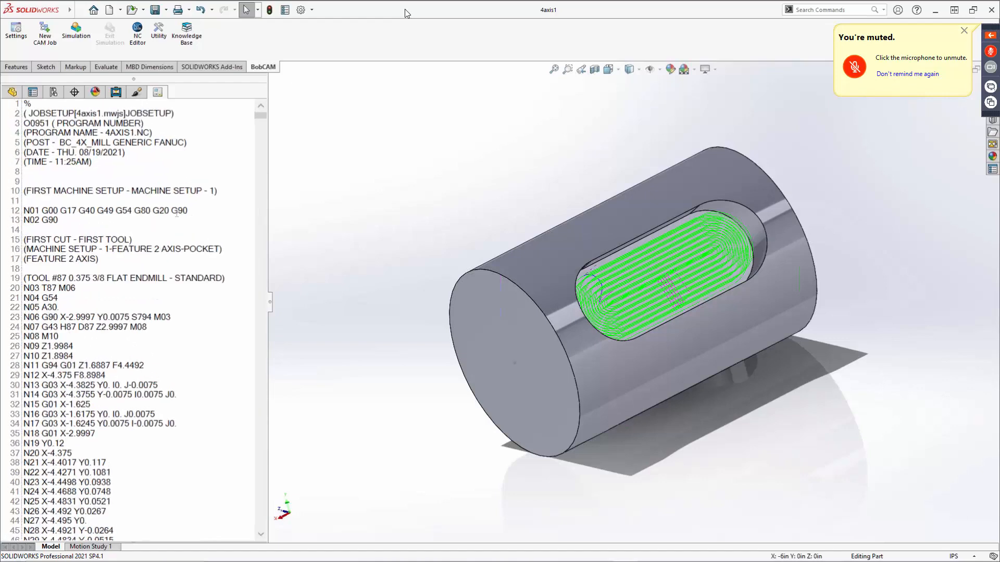
pyautogui.keyDown('ctrl'); pyautogui.scroll(-2, 177, 218); pyautogui.keyUp('ctrl')
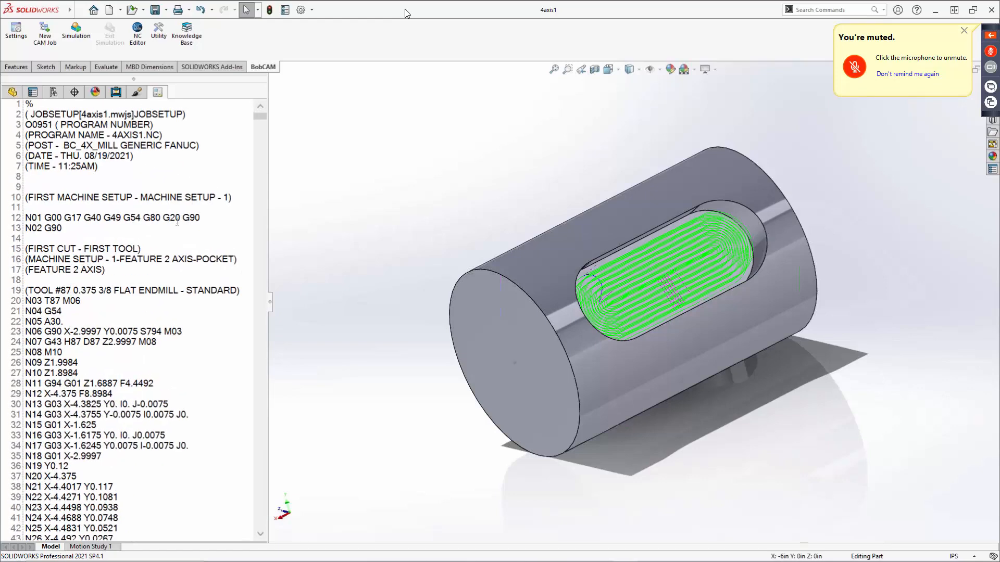
pyautogui.keyDown('ctrl'); pyautogui.scroll(-1, 177, 222); pyautogui.keyUp('ctrl')
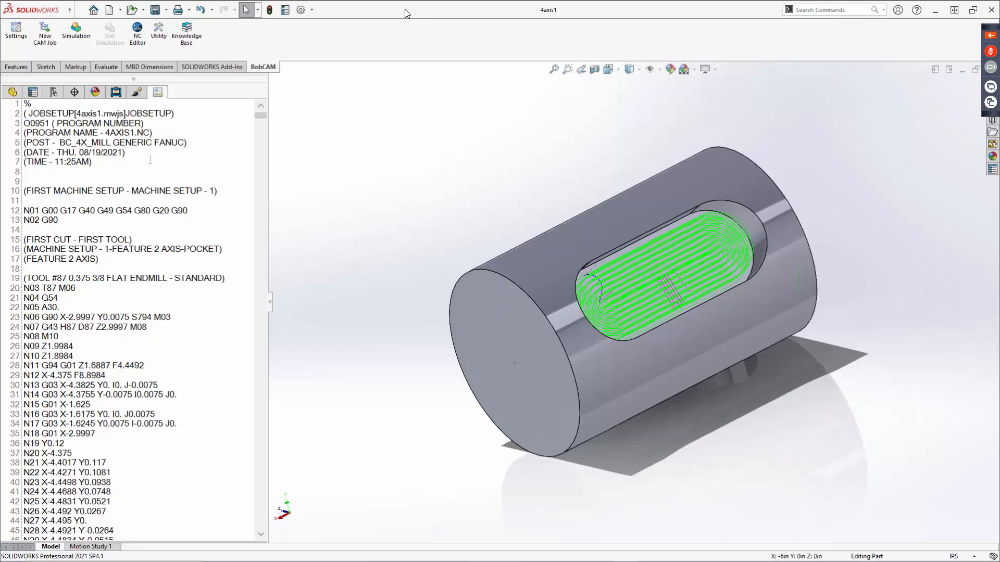
pyautogui.rightClick(123, 156)
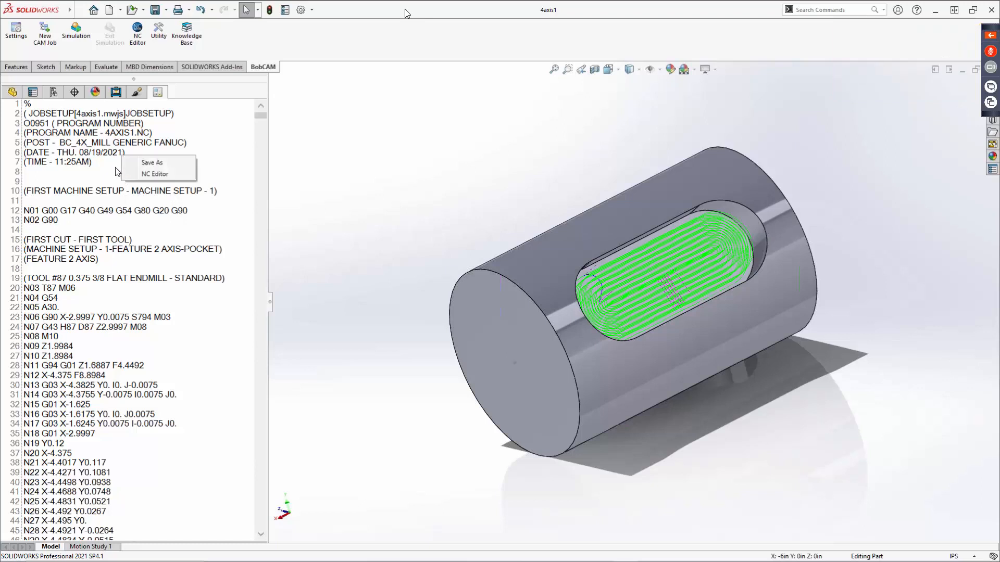
pyautogui.click(167, 162)
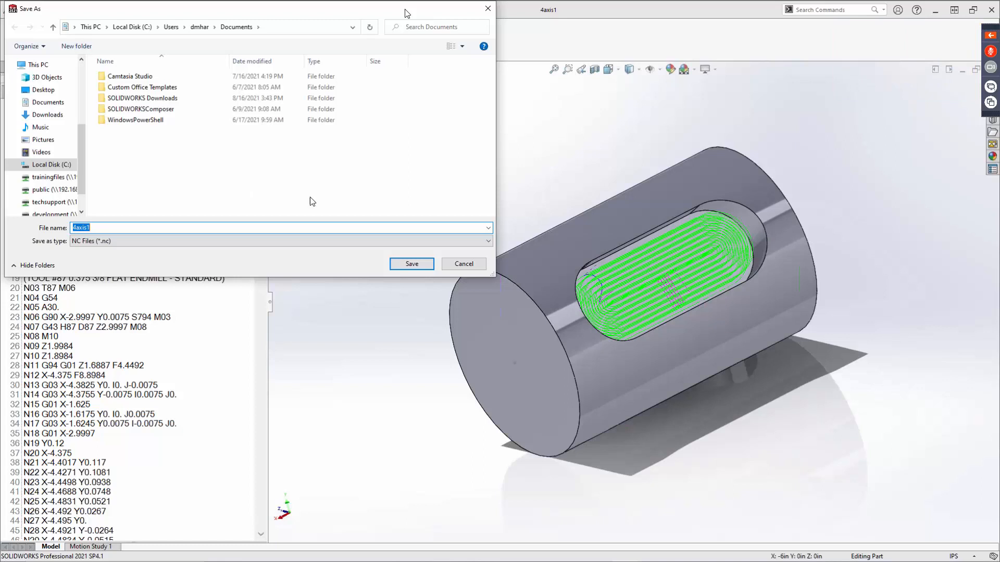
pyautogui.click(464, 264)
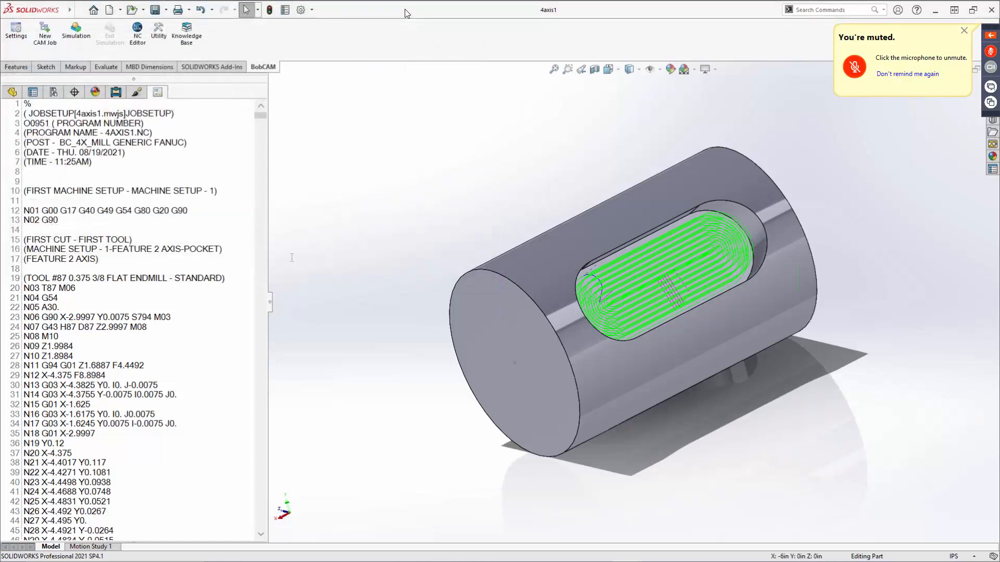
# Send the posted program 4axis1 to the NC Editor and view the editor's user options.
pyautogui.rightClick(136, 170)
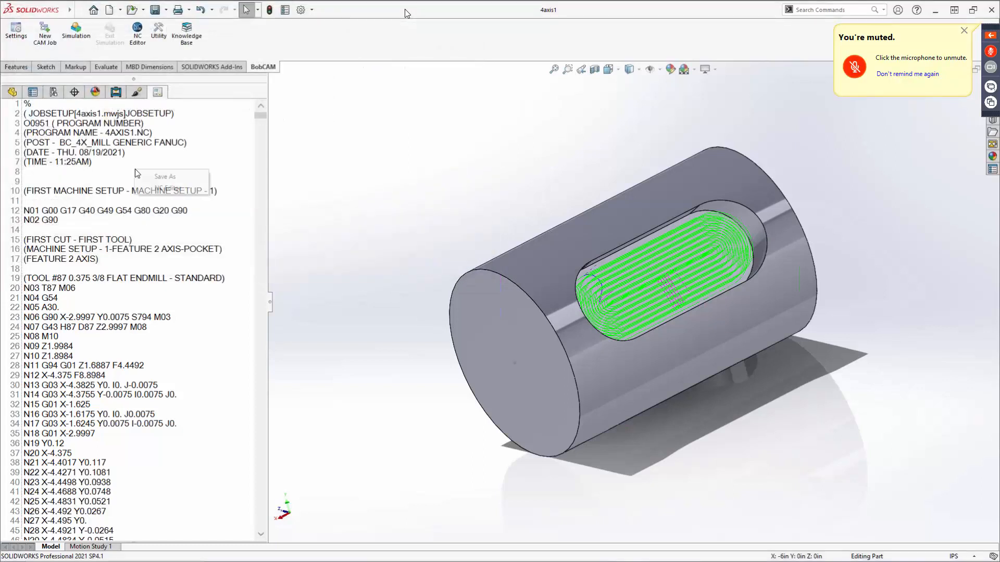
pyautogui.click(175, 186)
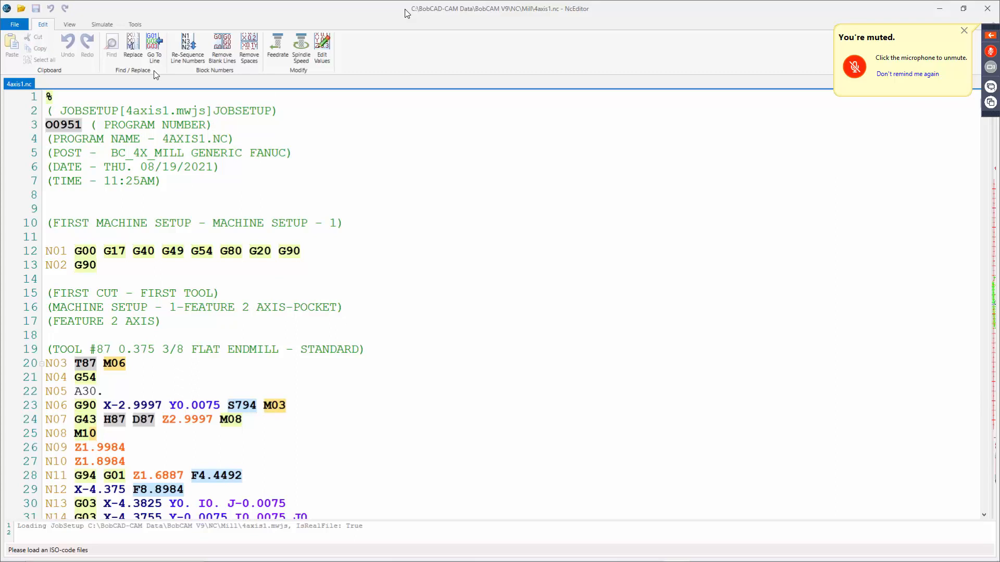
pyautogui.click(14, 24)
pyautogui.click(32, 115)
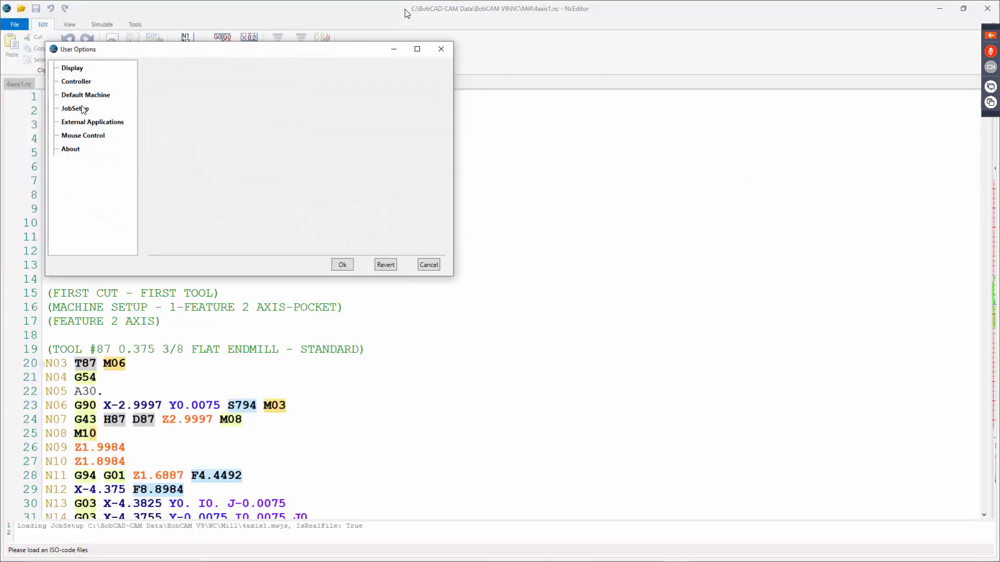
# Review the NC Editor's options for saving the NC program and highlight the program number in its header.
pyautogui.click(20, 24)
pyautogui.click(30, 88)
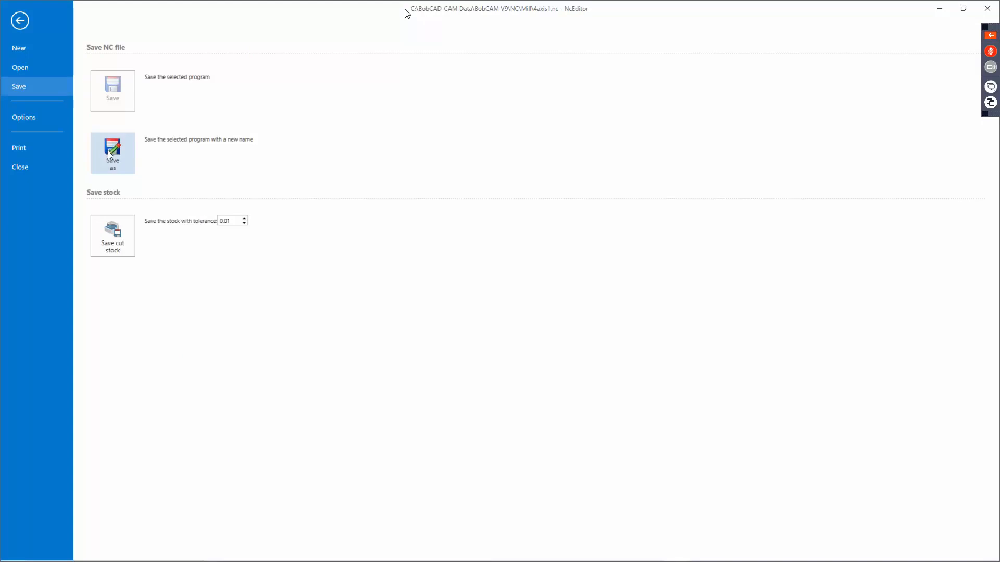
pyautogui.click(21, 21)
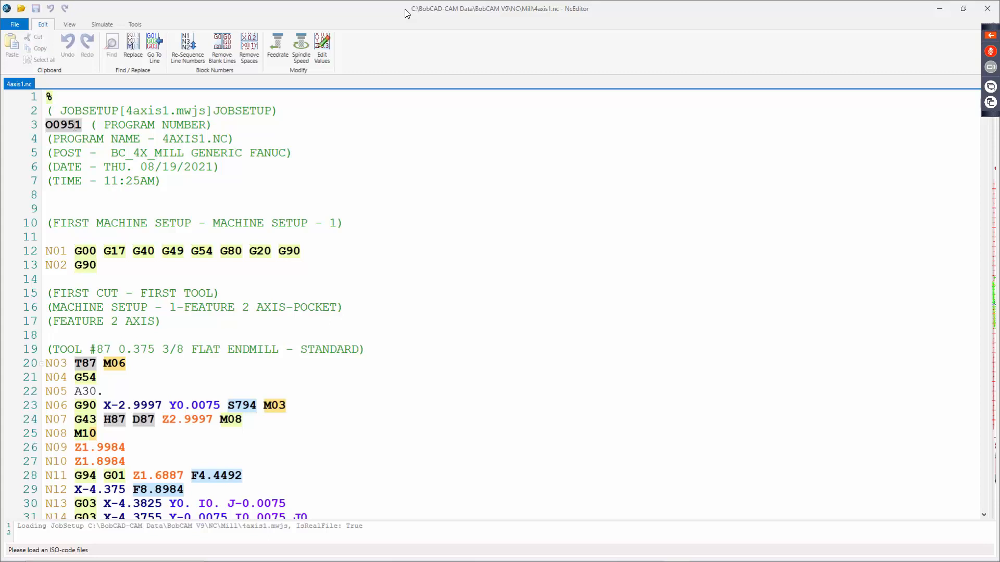
pyautogui.moveTo(83, 126); pyautogui.dragTo(50, 122)
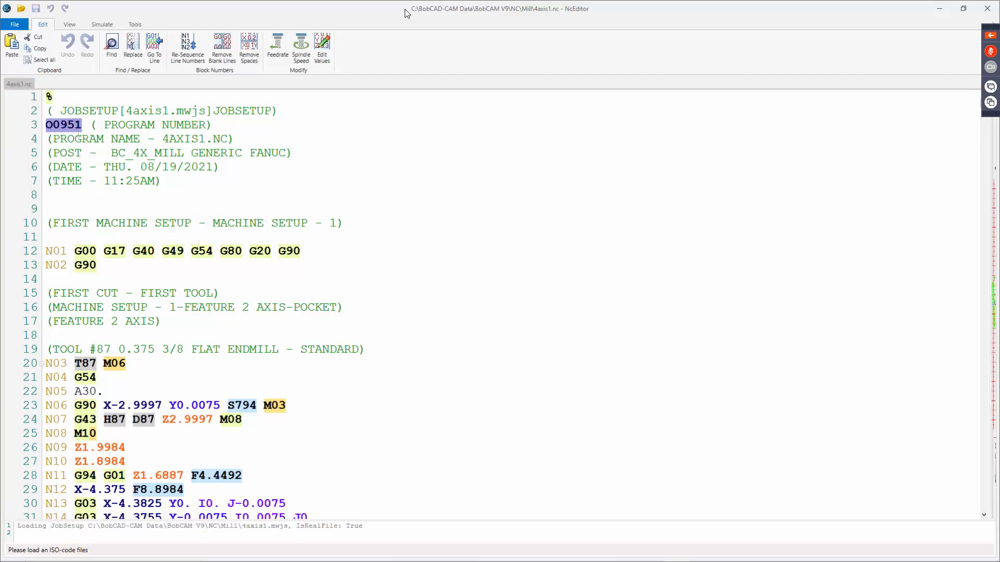
pyautogui.click(107, 149)
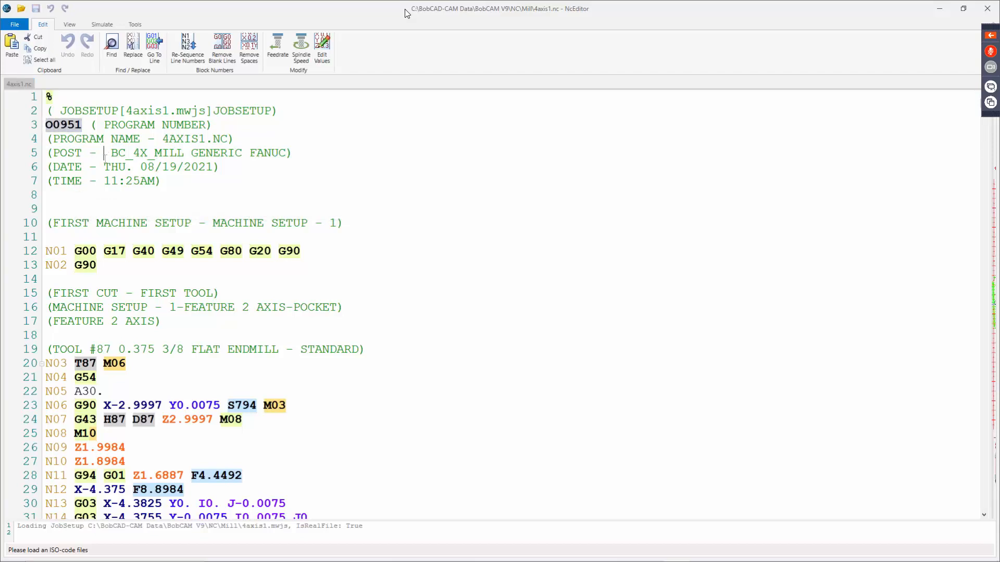
# Review the DNC transfer's serial connection and communication protocol settings, and close the NC Editor.
pyautogui.click(137, 26)
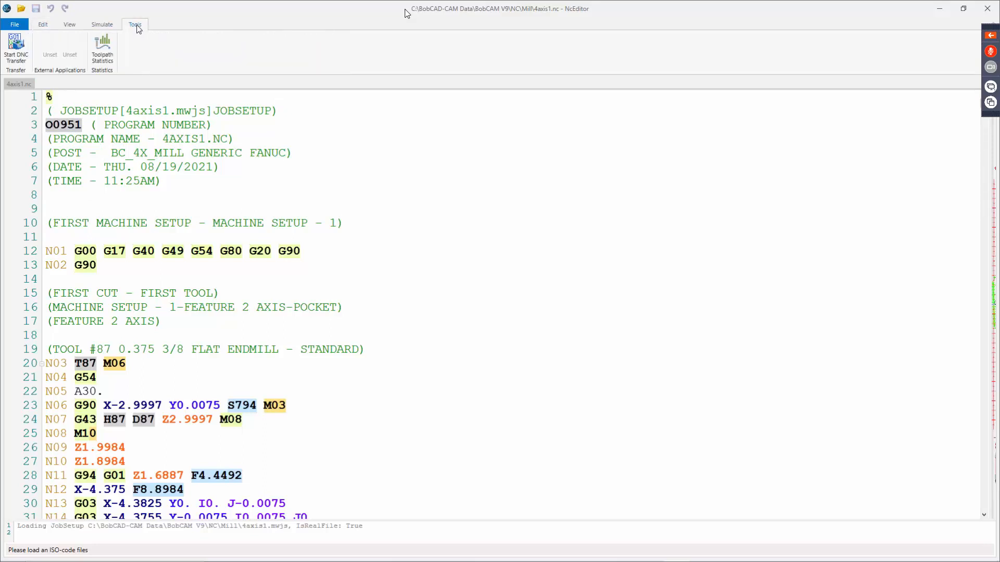
pyautogui.click(15, 46)
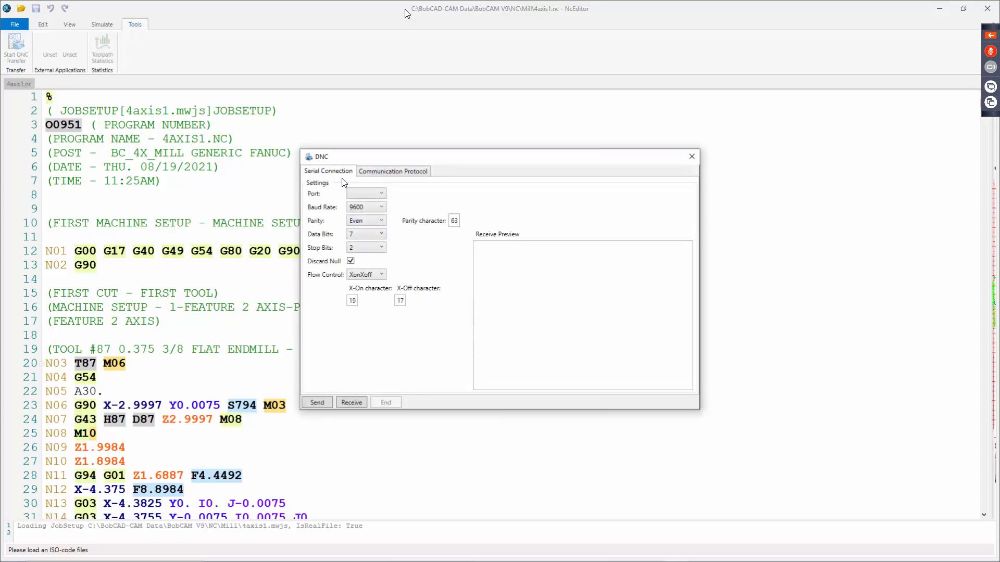
pyautogui.click(365, 192)
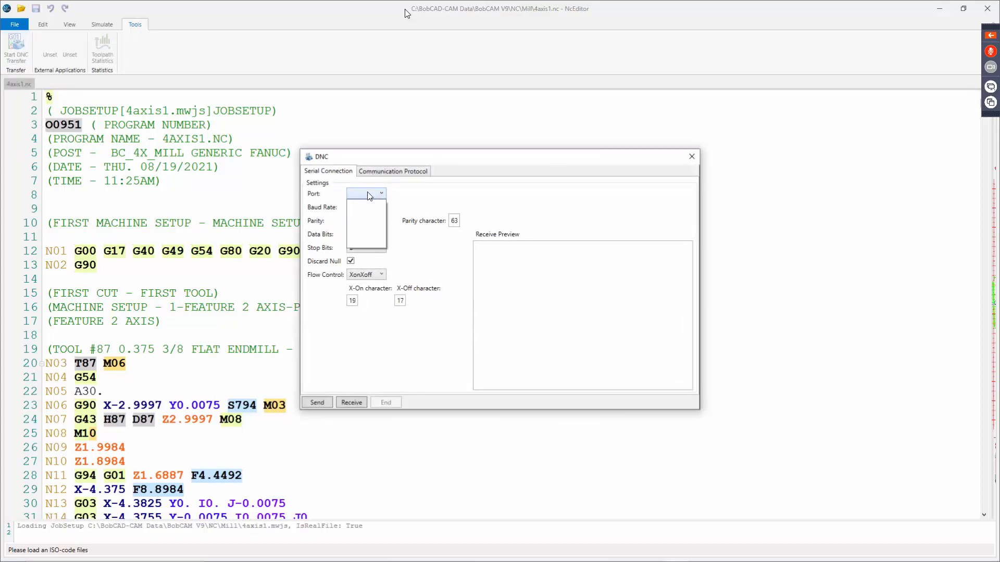
pyautogui.click(368, 193)
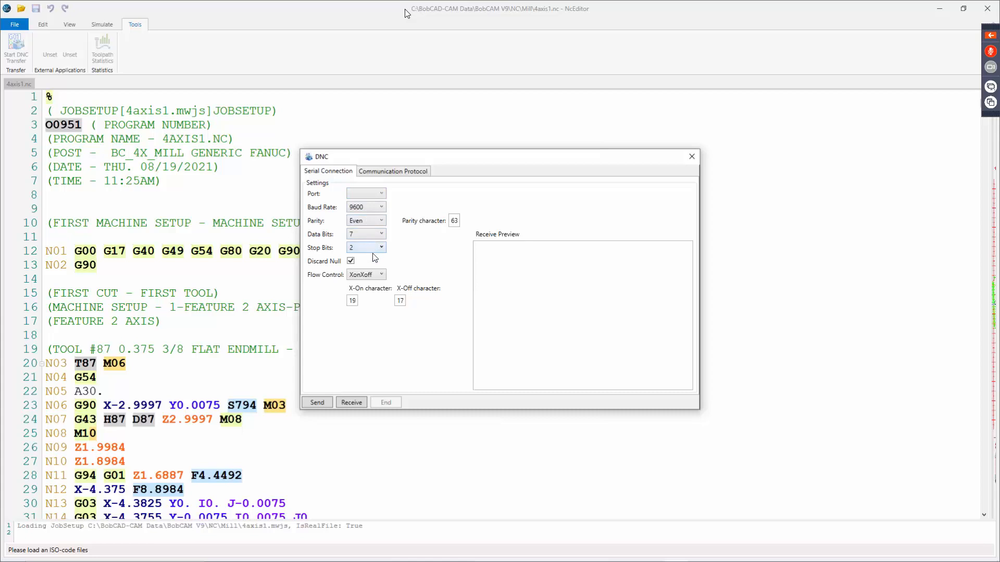
pyautogui.click(374, 277)
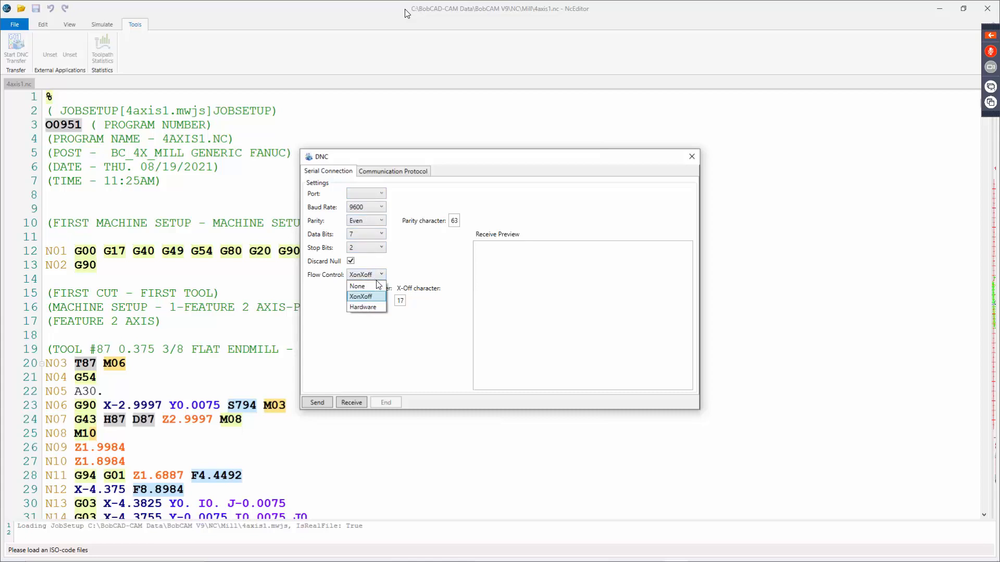
pyautogui.click(379, 282)
pyautogui.click(408, 174)
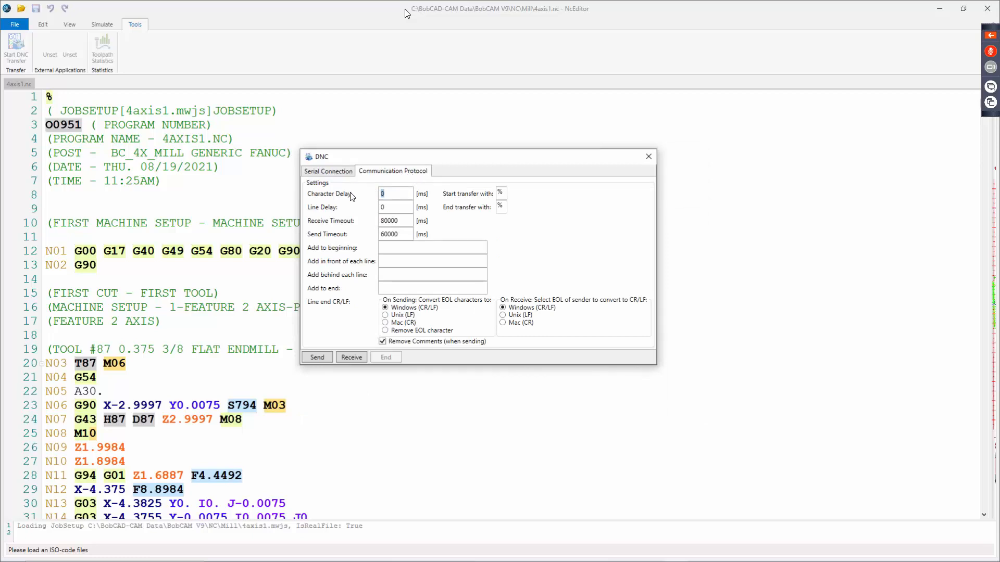
pyautogui.click(336, 172)
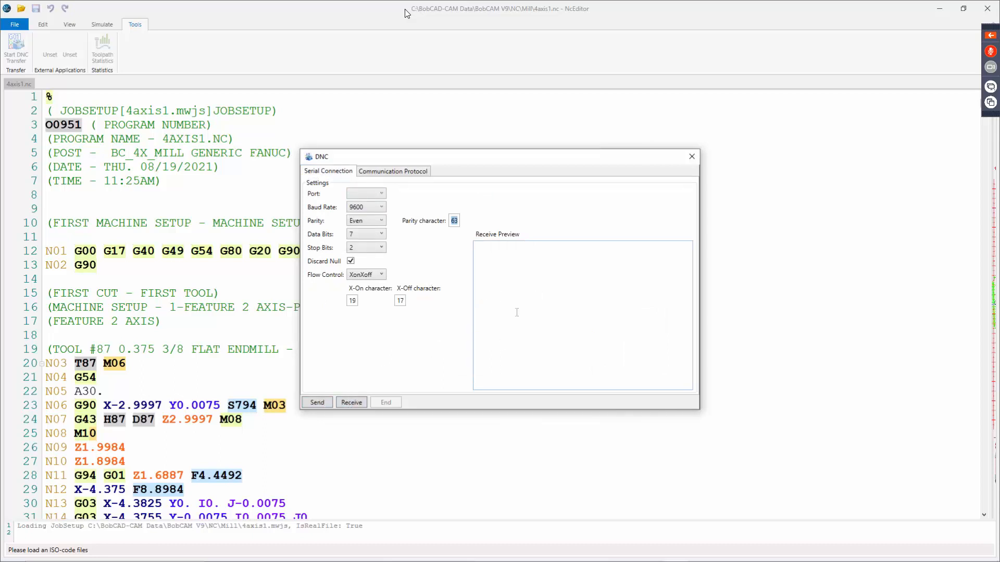
pyautogui.click(691, 158)
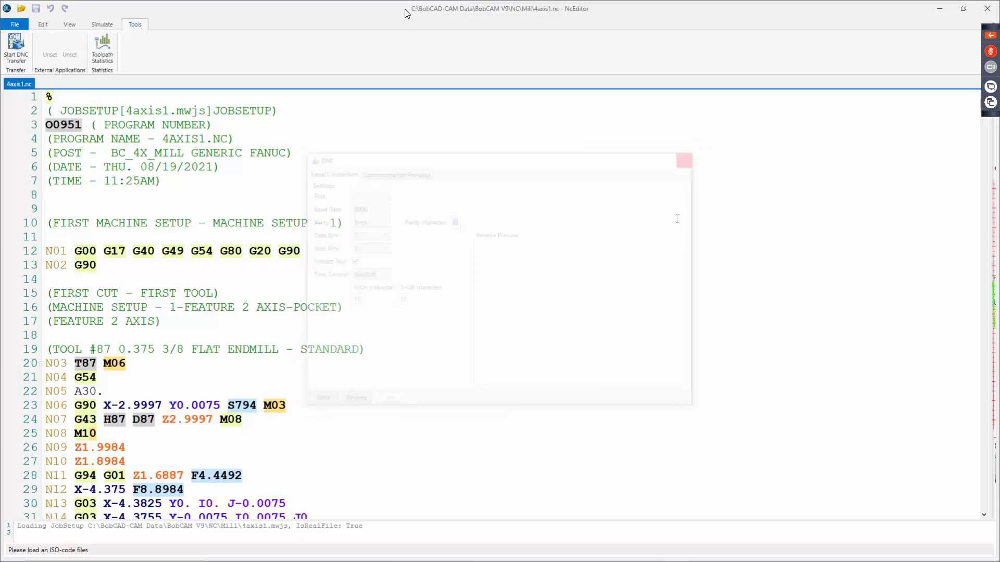
pyautogui.click(986, 12)
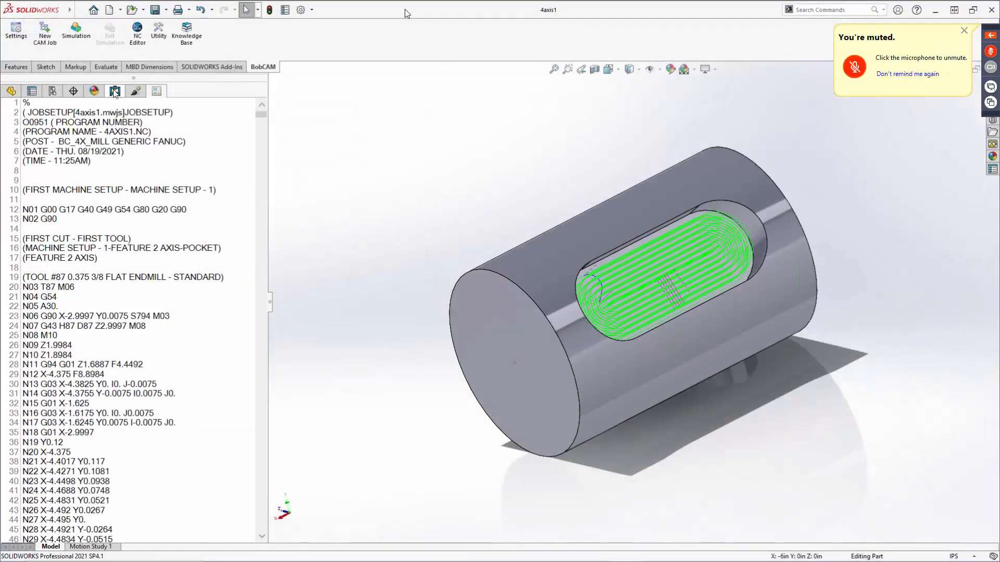
# View the Milling Job's toolpath statistics, including those of the Pocket and Profile Finish operations.
pyautogui.click(115, 92)
pyautogui.rightClick(53, 130)
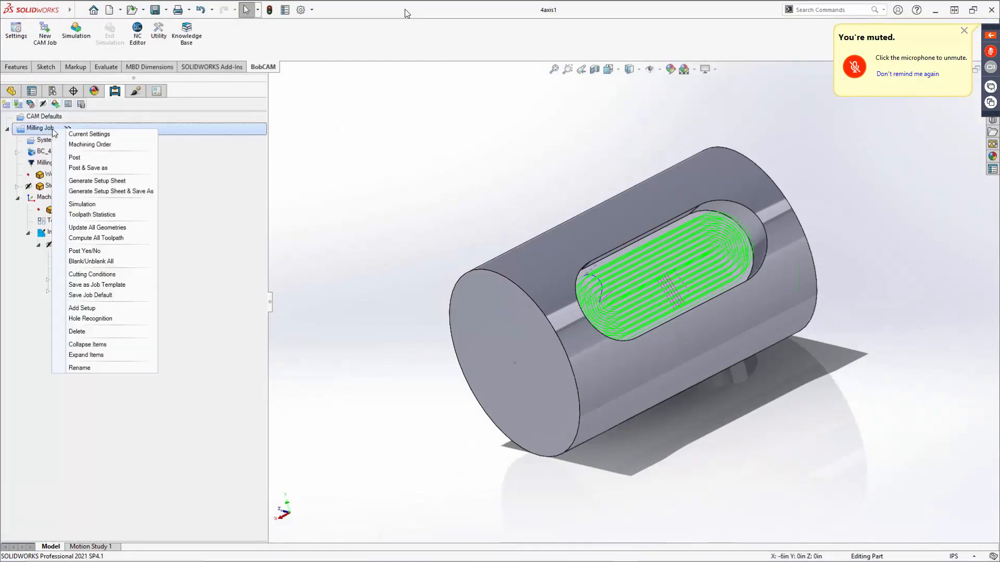
pyautogui.click(91, 214)
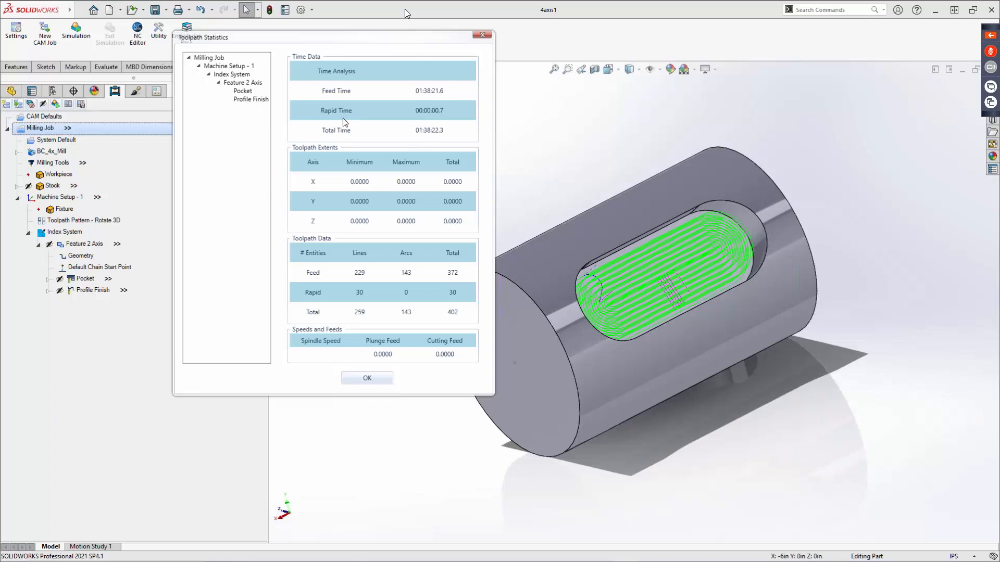
pyautogui.click(247, 93)
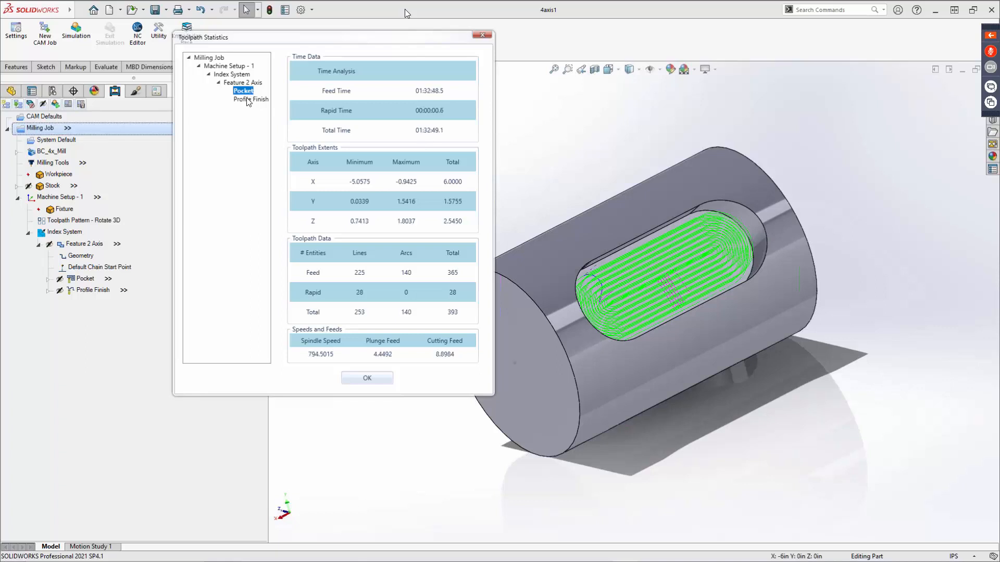
pyautogui.click(254, 100)
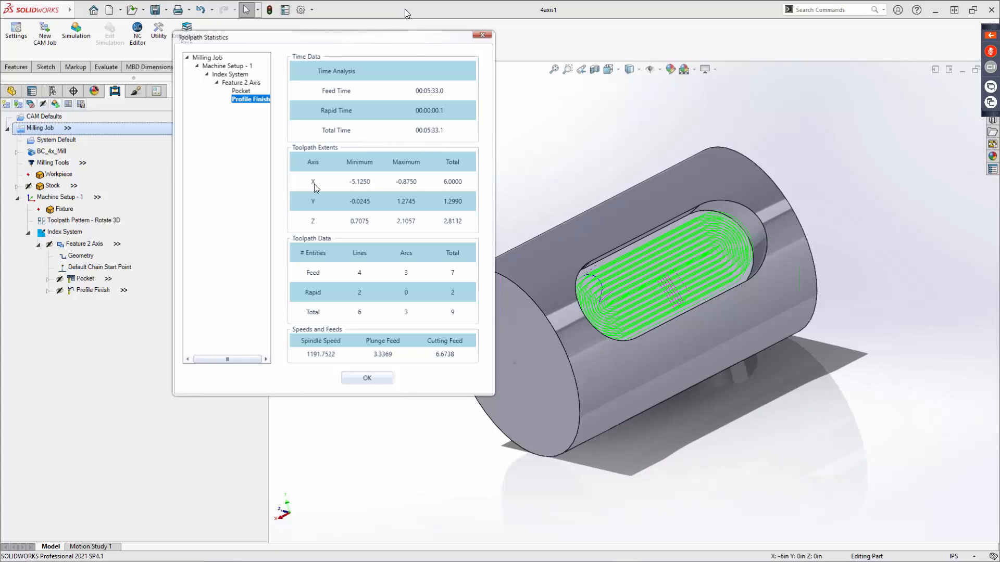
pyautogui.click(365, 379)
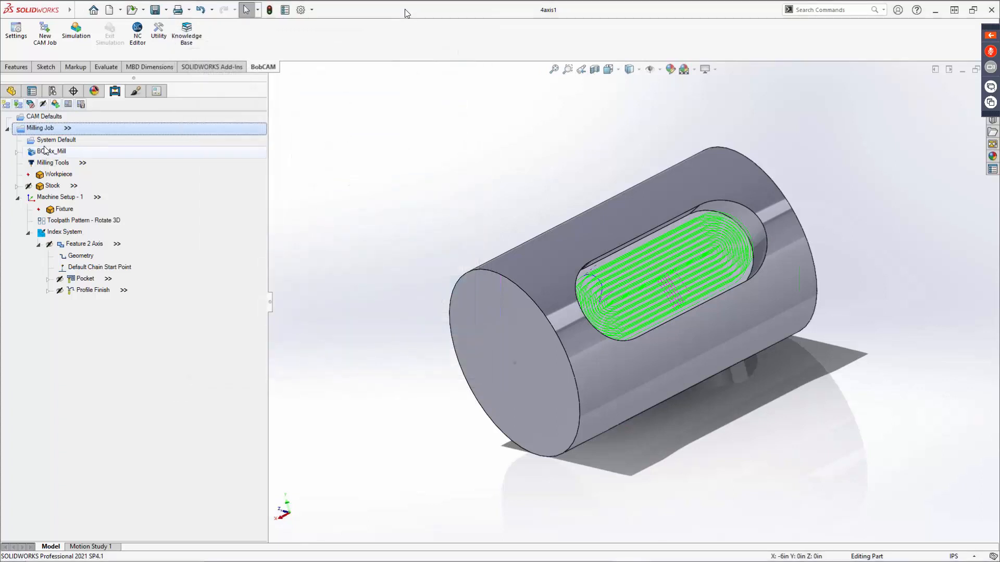
# Generate a setup sheet for the Milling Job using the Full Setup Sheet template.
pyautogui.rightClick(52, 129)
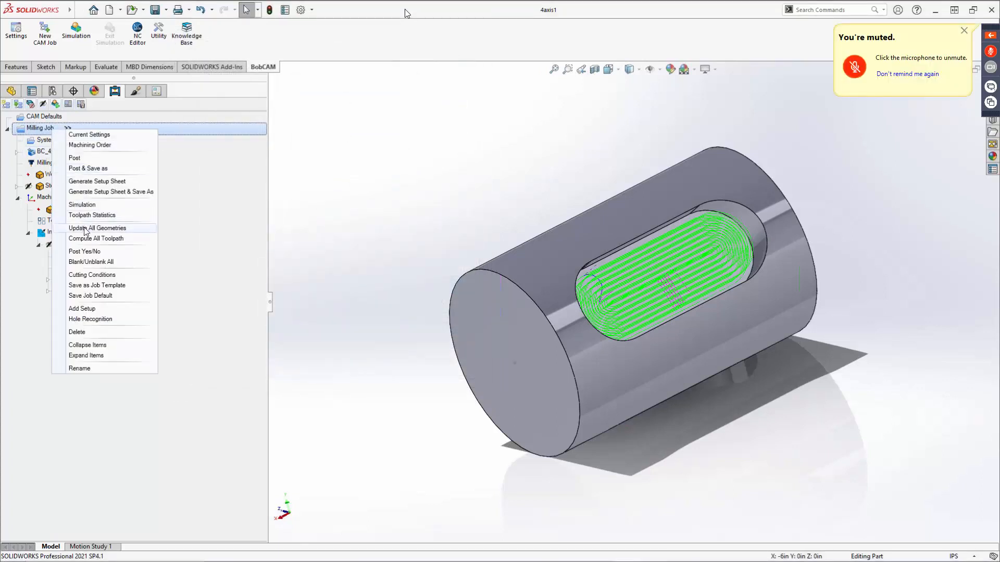
pyautogui.click(99, 181)
pyautogui.click(513, 275)
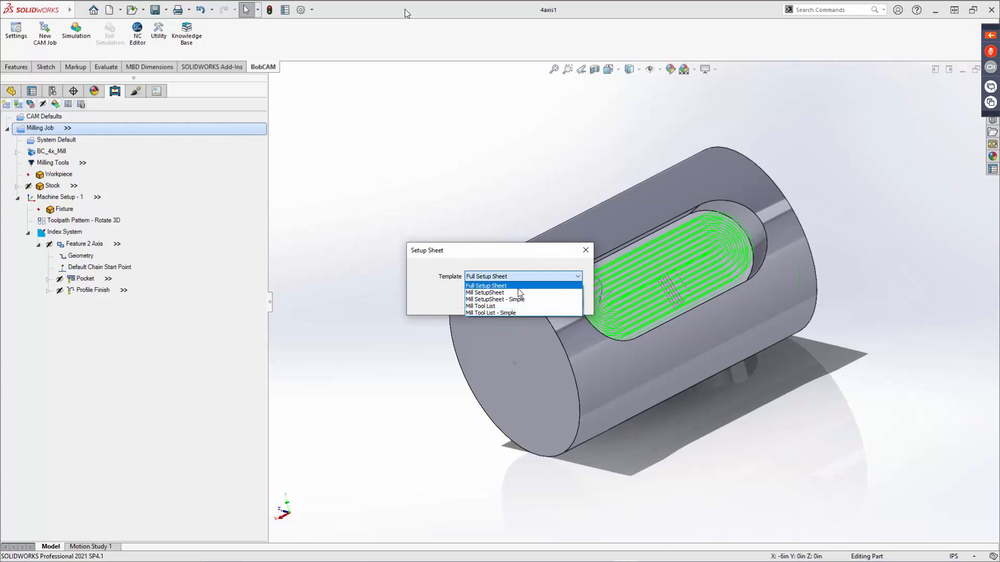
pyautogui.click(518, 286)
pyautogui.click(509, 302)
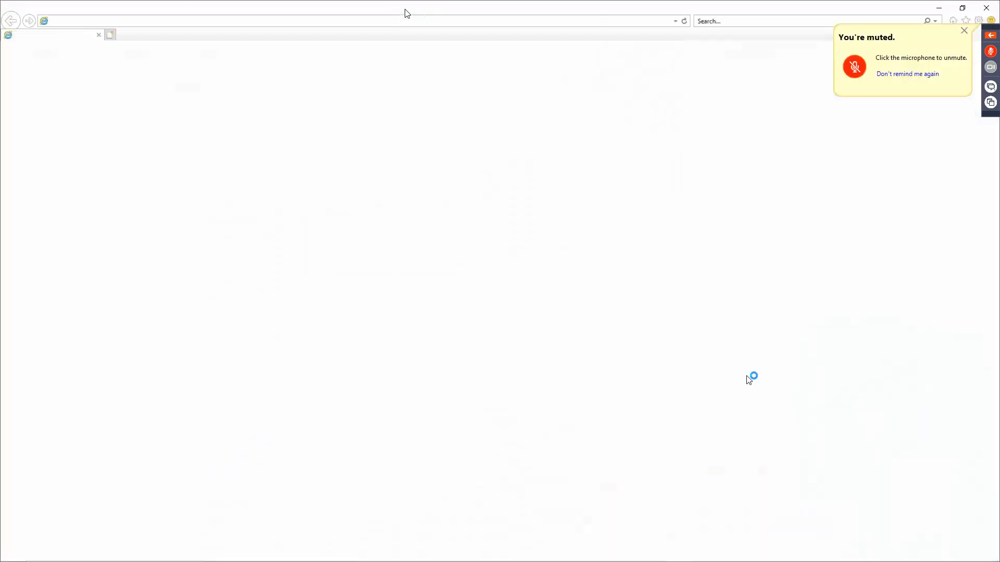
pyautogui.click(635, 356)
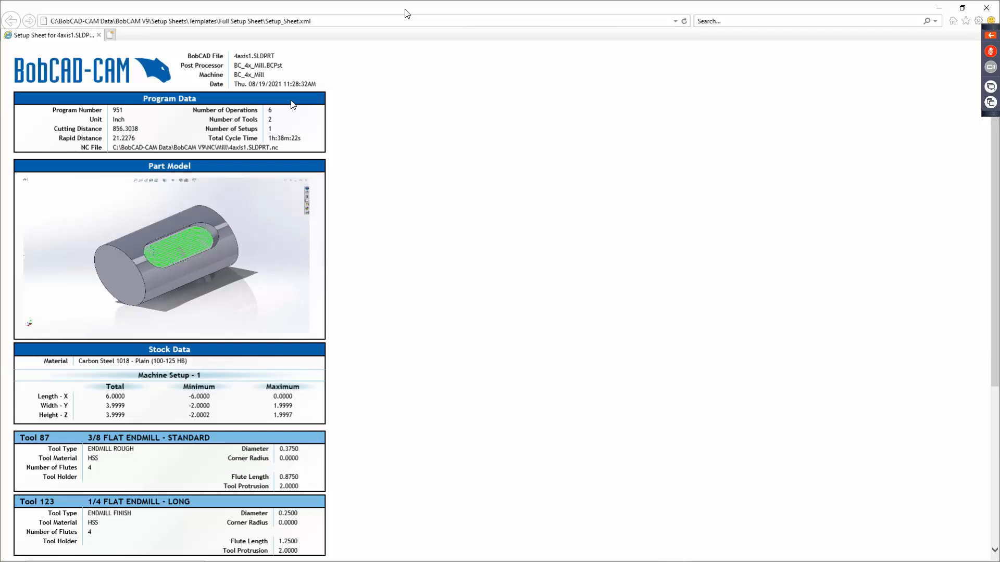
# Examine the setup sheet's header, program data, part image, stock, tools and operation details, and close the sheet.
pyautogui.moveTo(160, 68); pyautogui.dragTo(48, 83)
pyautogui.moveTo(233, 57); pyautogui.dragTo(317, 85)
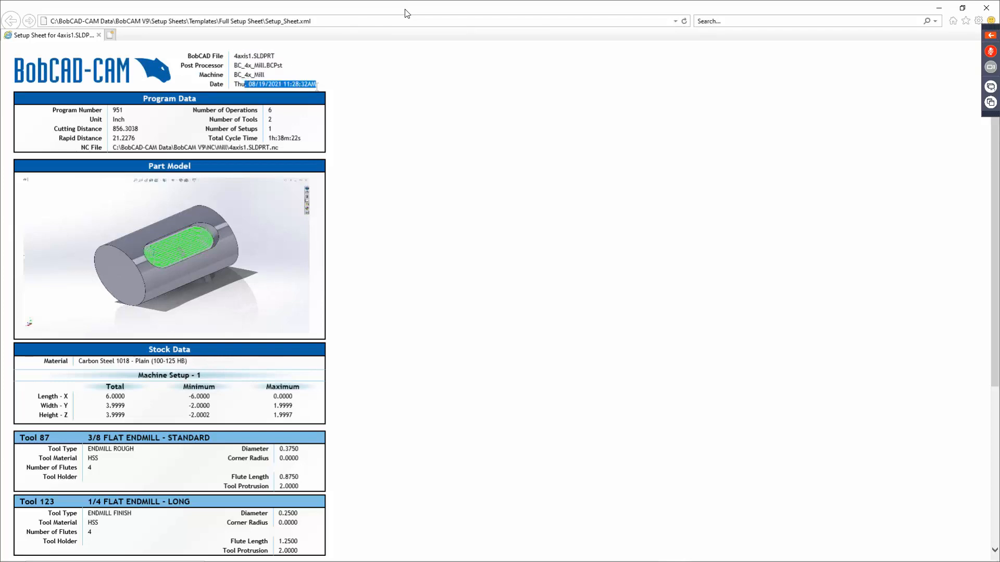
pyautogui.click(297, 116)
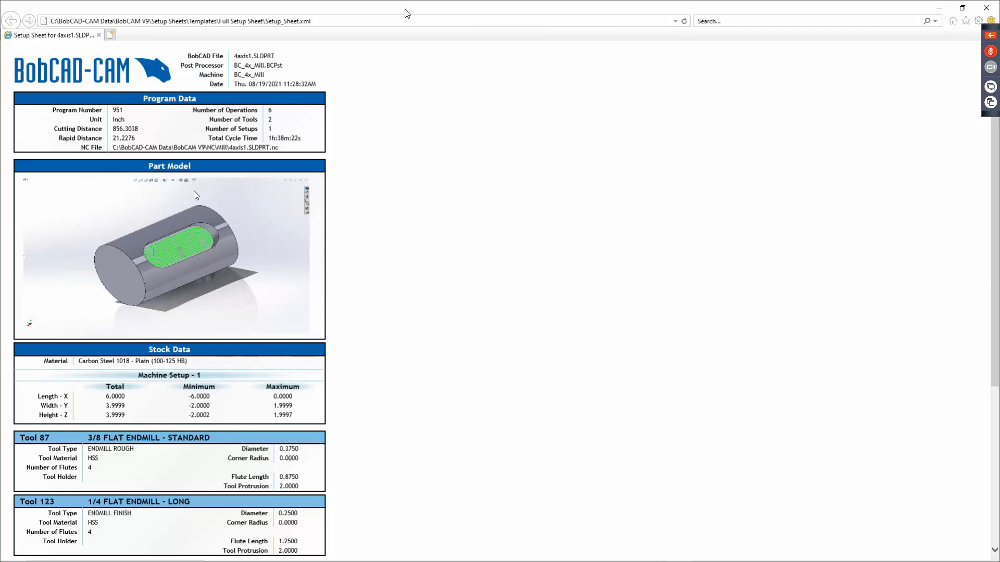
pyautogui.scroll(-3, 197, 194)
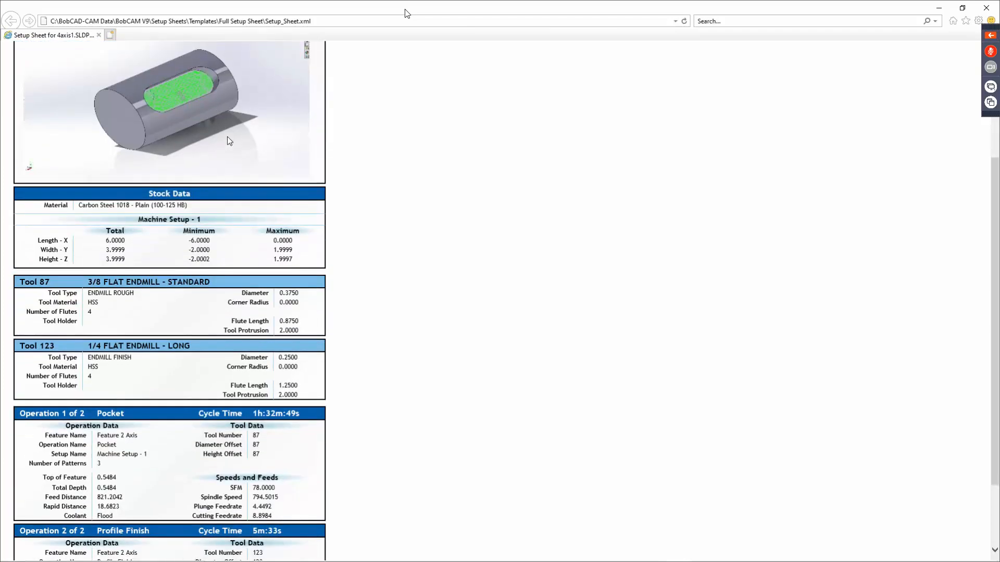
pyautogui.scroll(-2, 187, 228)
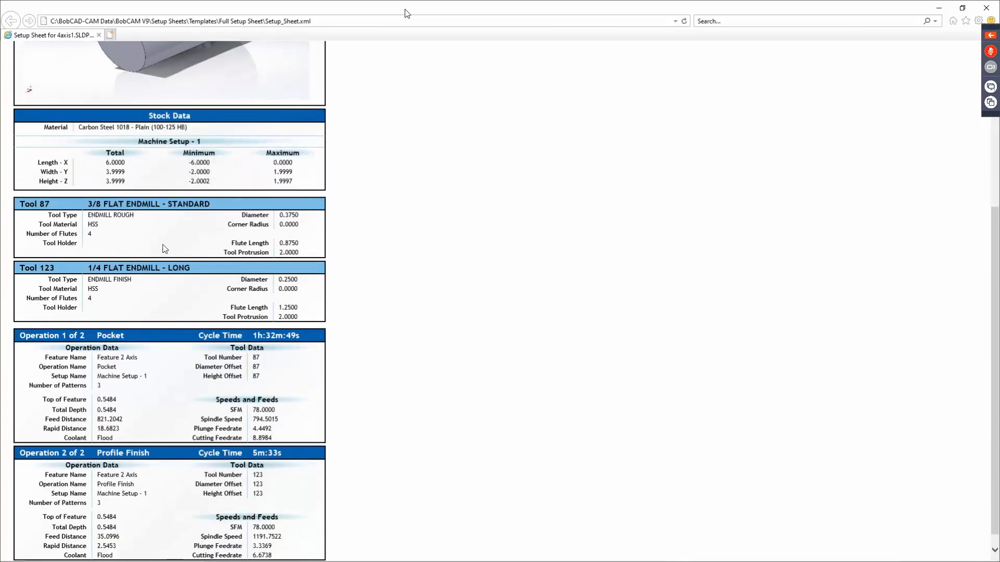
pyautogui.scroll(-1, 224, 260)
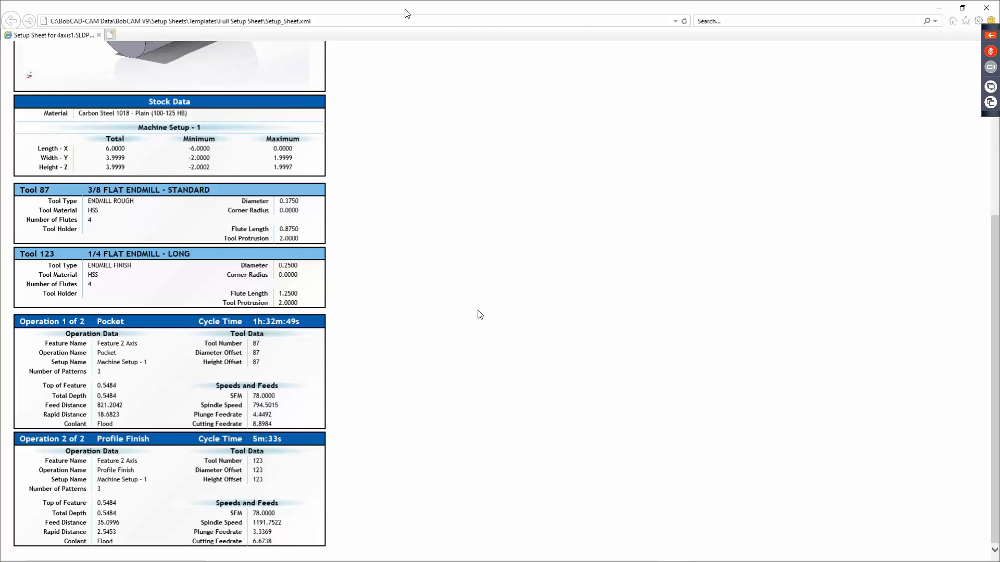
pyautogui.click(983, 6)
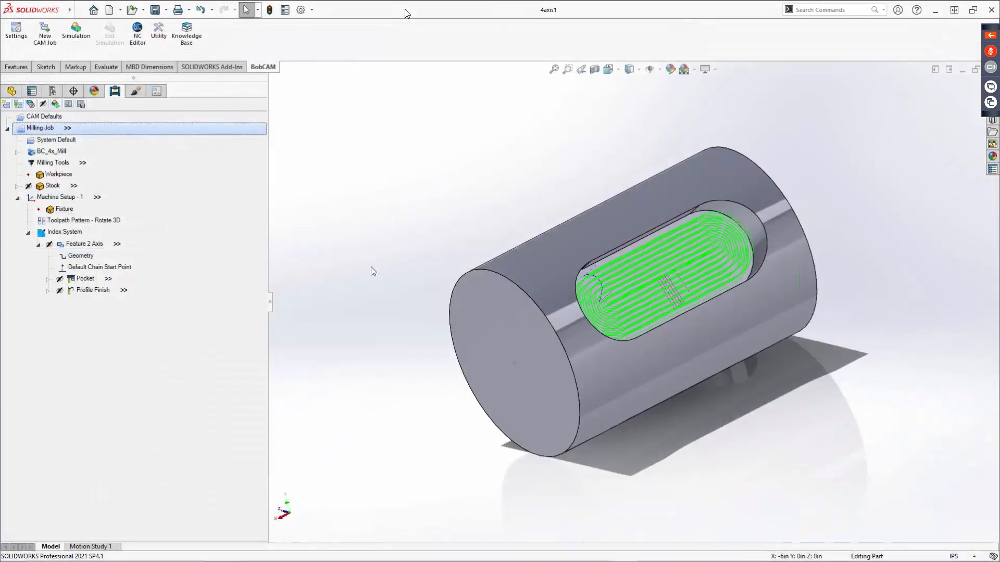